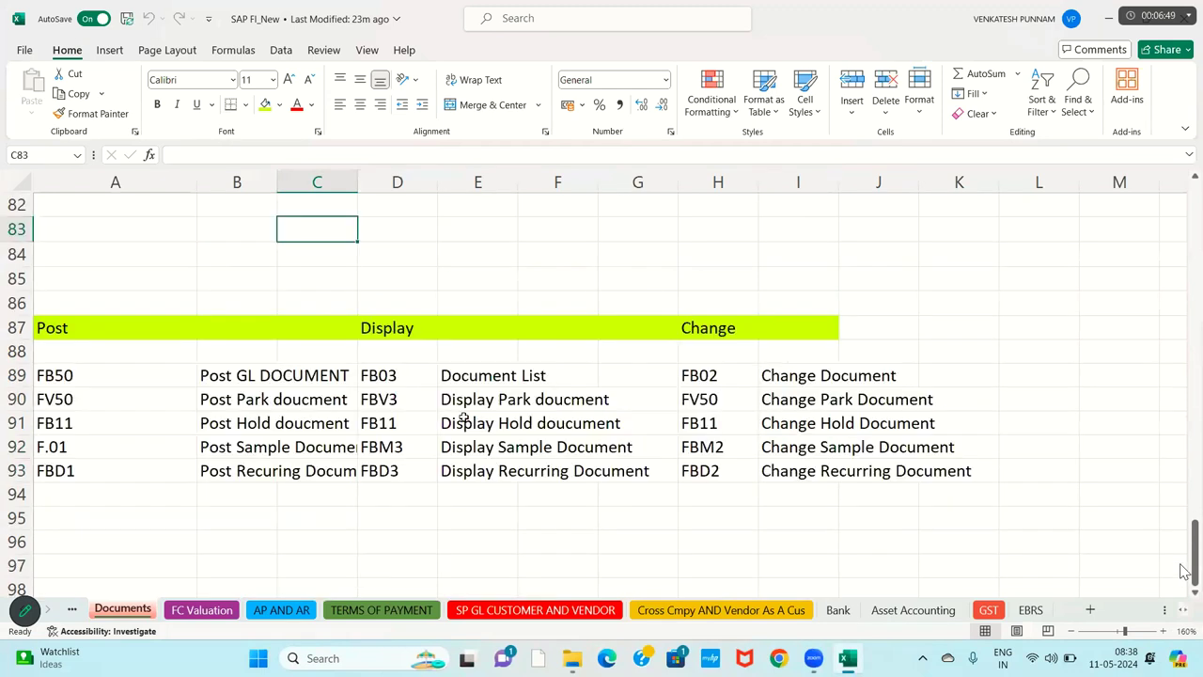
Step: Switch from the Documents sheet to the Global perameter sheet
click(414, 471)
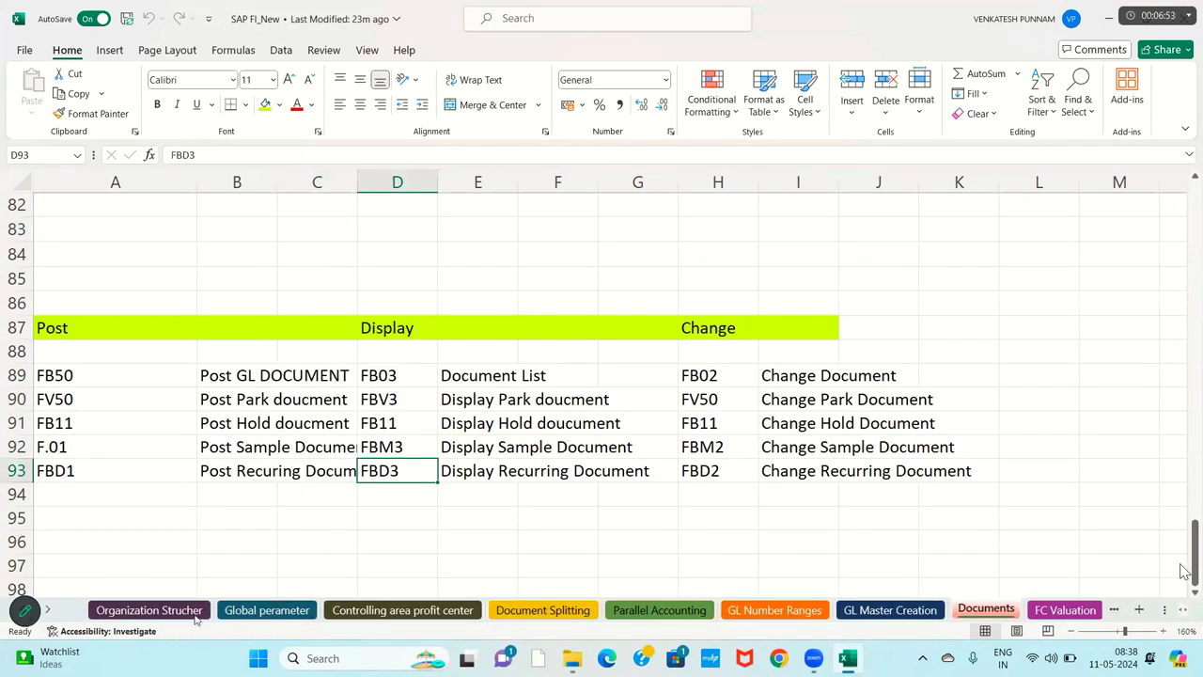
click(302, 613)
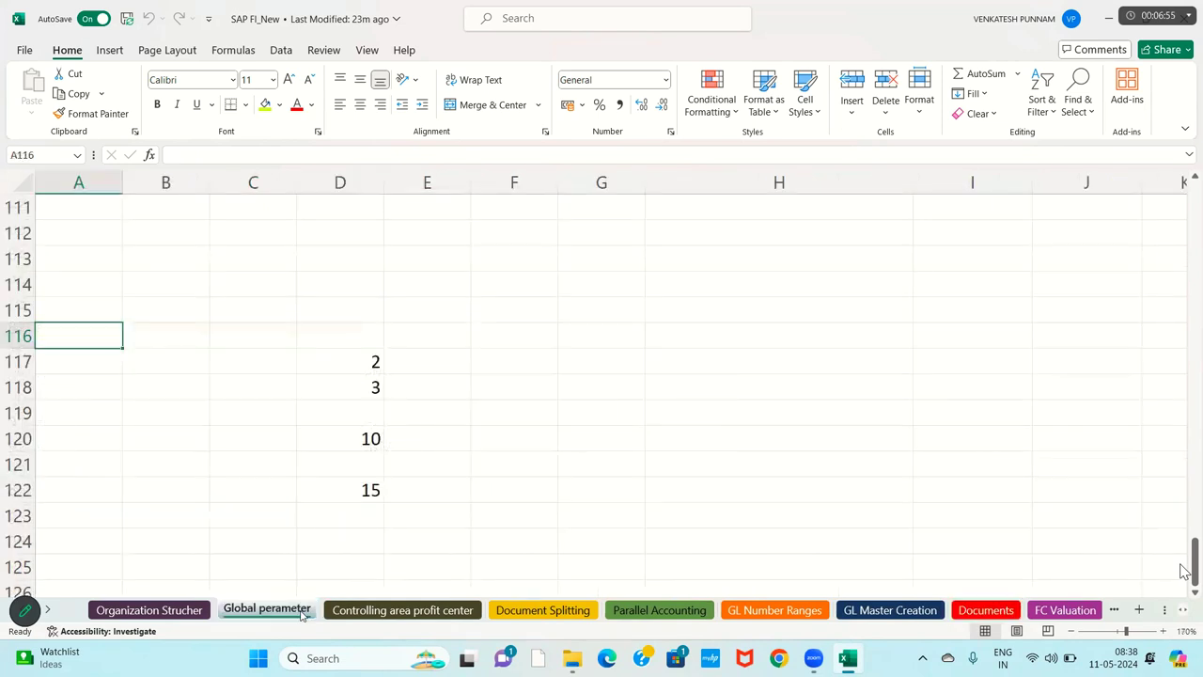
key(Down)
key(Down)
key(Down)
key(Down)
key(Down)
key(Down)
key(Down)
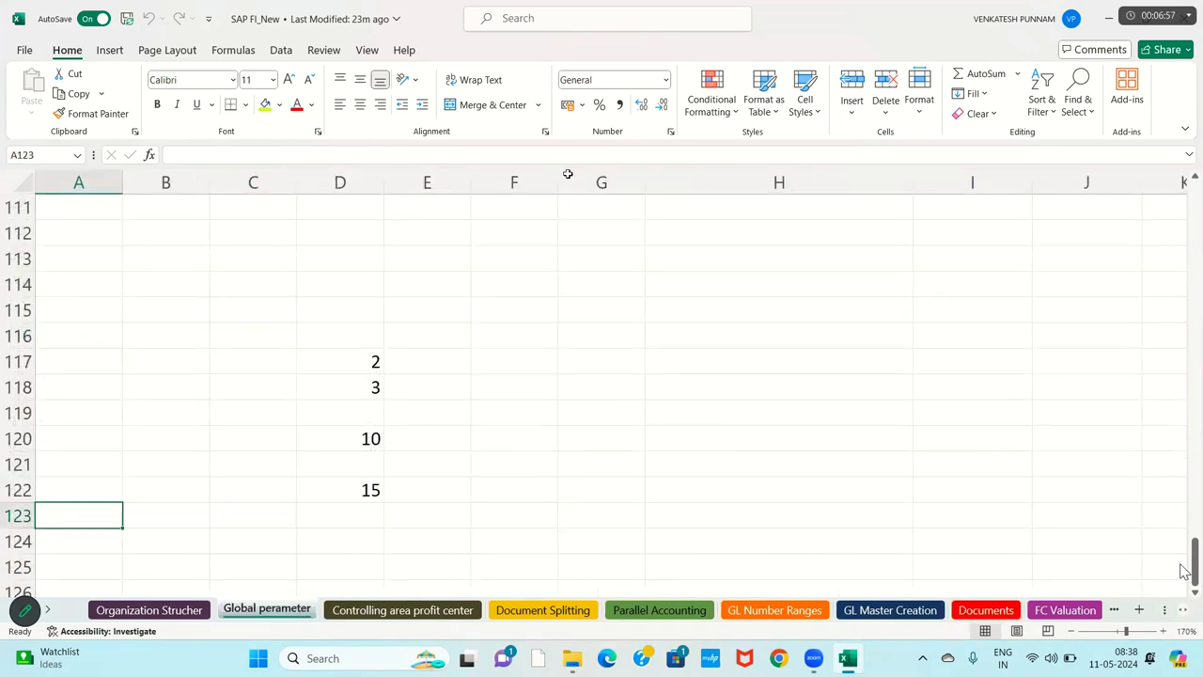
click(420, 385)
key(Left)
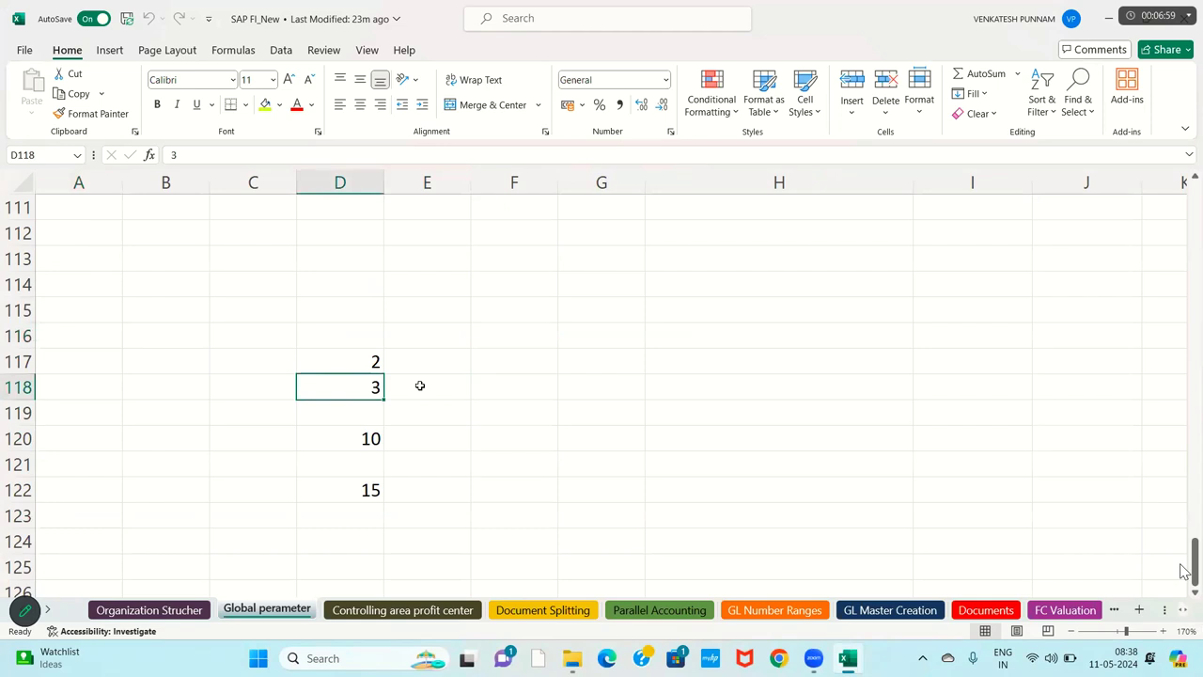
key(Home)
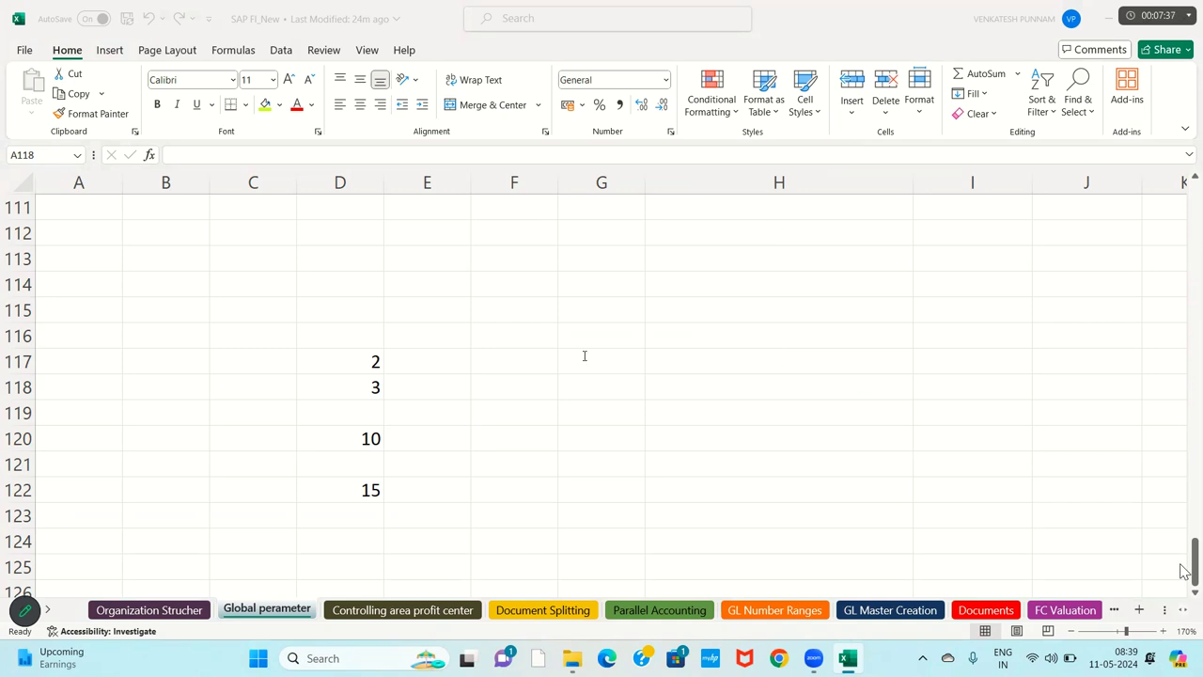
Step: Look back through the numbered configuration items on the sheet to find the exchange rate types and translation ratios sections
key(Up)
key(Up)
key(Up)
key(Up)
key(Up)
key(Up)
key(Up)
key(Up)
key(Up)
key(Up)
key(Up)
key(Up)
key(Up)
key(Up)
key(Up)
key(Up)
key(Up)
key(Up)
key(Up)
key(Up)
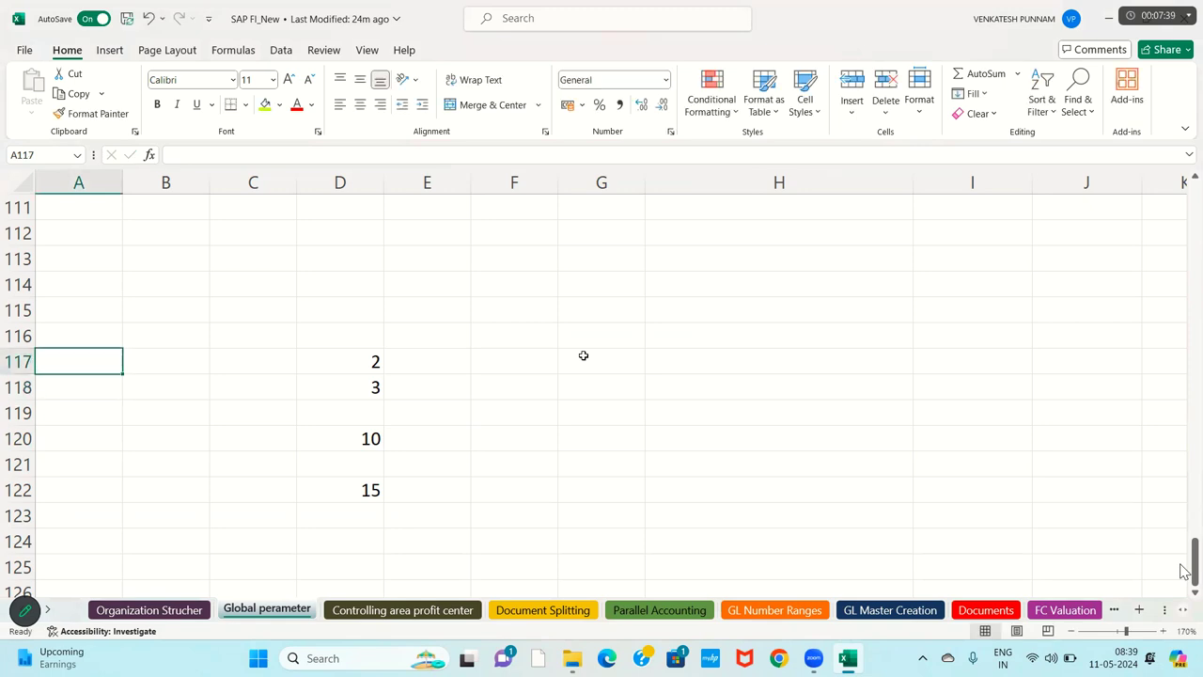
key(Up)
key(Up)
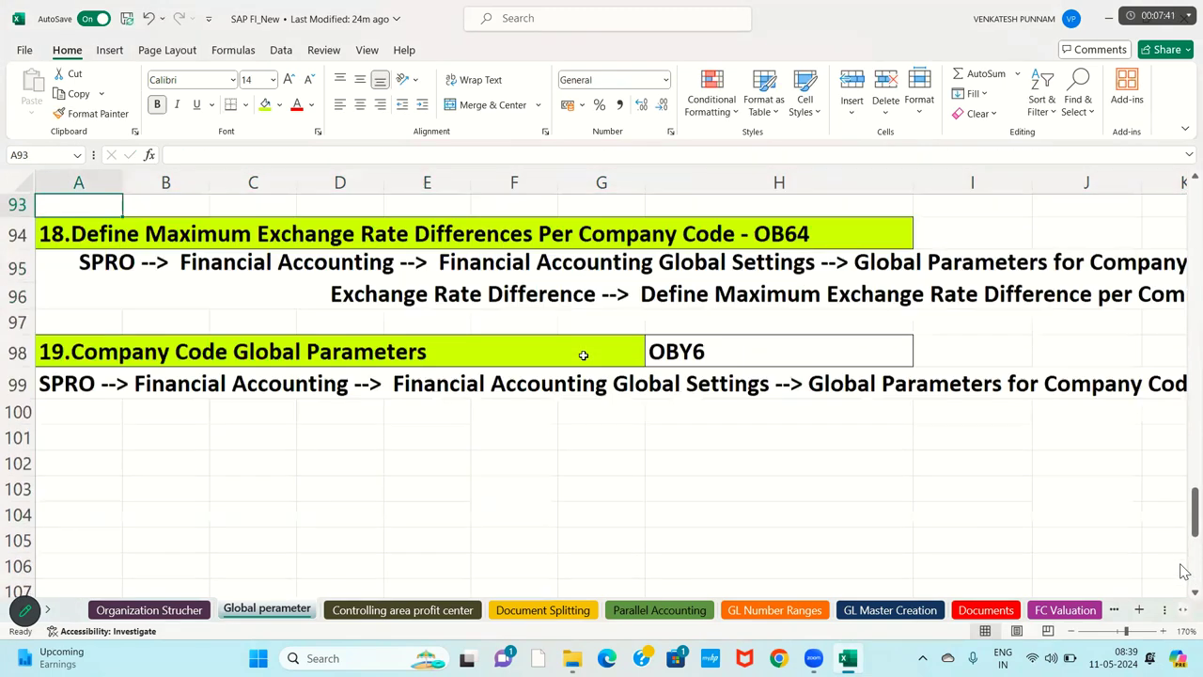
key(Up)
key(Up)
key(Up)
key(Up)
key(Up)
key(Up)
key(Up)
key(Up)
key(Up)
key(Up)
key(Up)
key(Up)
key(Up)
key(Up)
key(Up)
key(Up)
key(Up)
key(Up)
key(Up)
key(Up)
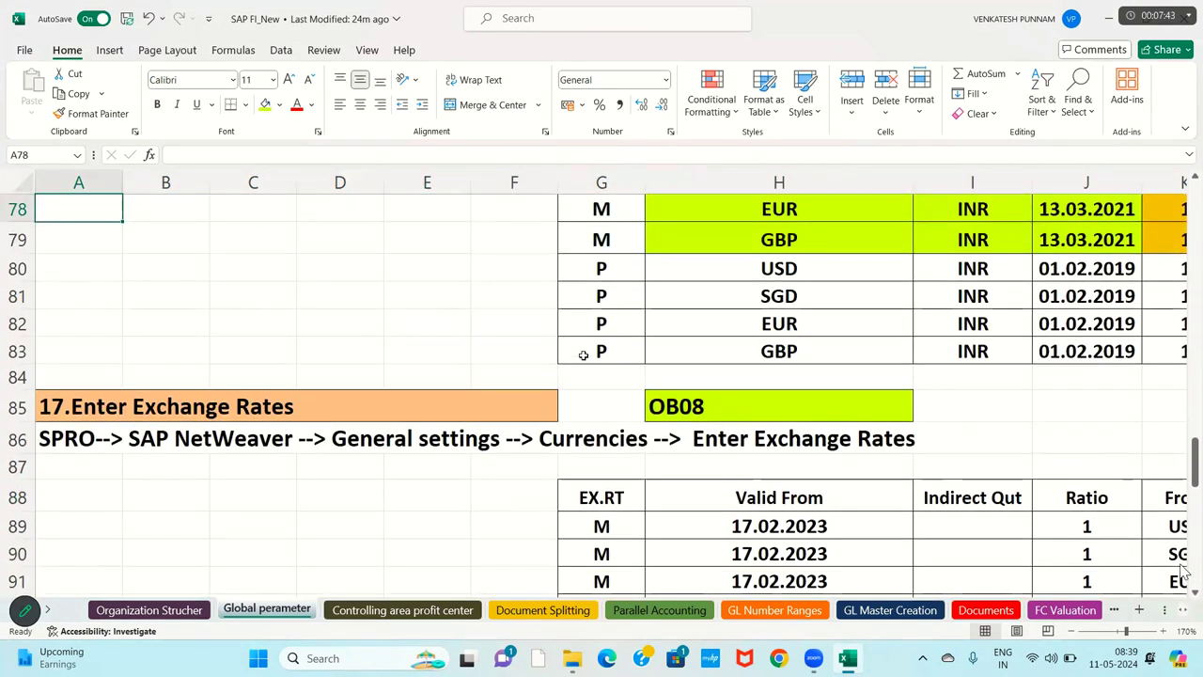
key(Up)
key(Up)
key(Up)
key(Up)
key(Up)
key(Up)
key(Down)
key(Down)
key(Down)
key(Down)
key(Down)
key(Down)
key(Down)
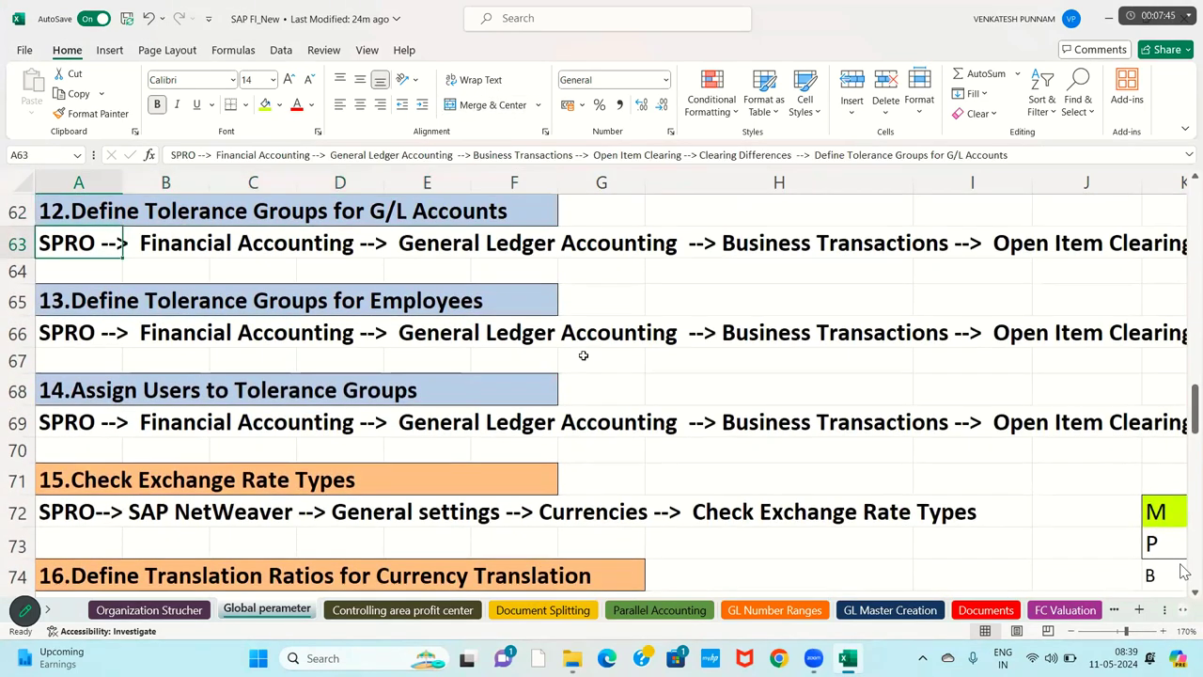
key(Down)
key(Down)
key(Down)
key(Down)
key(Down)
key(Down)
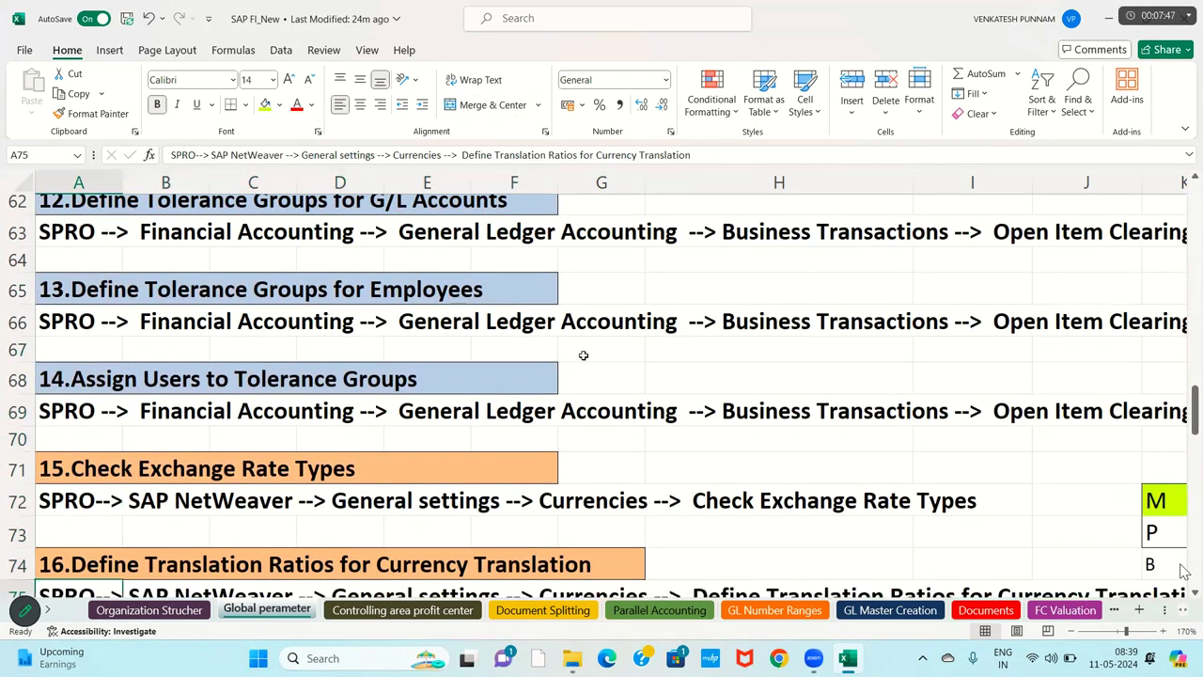
key(Down)
key(Down)
key(Down)
key(Down)
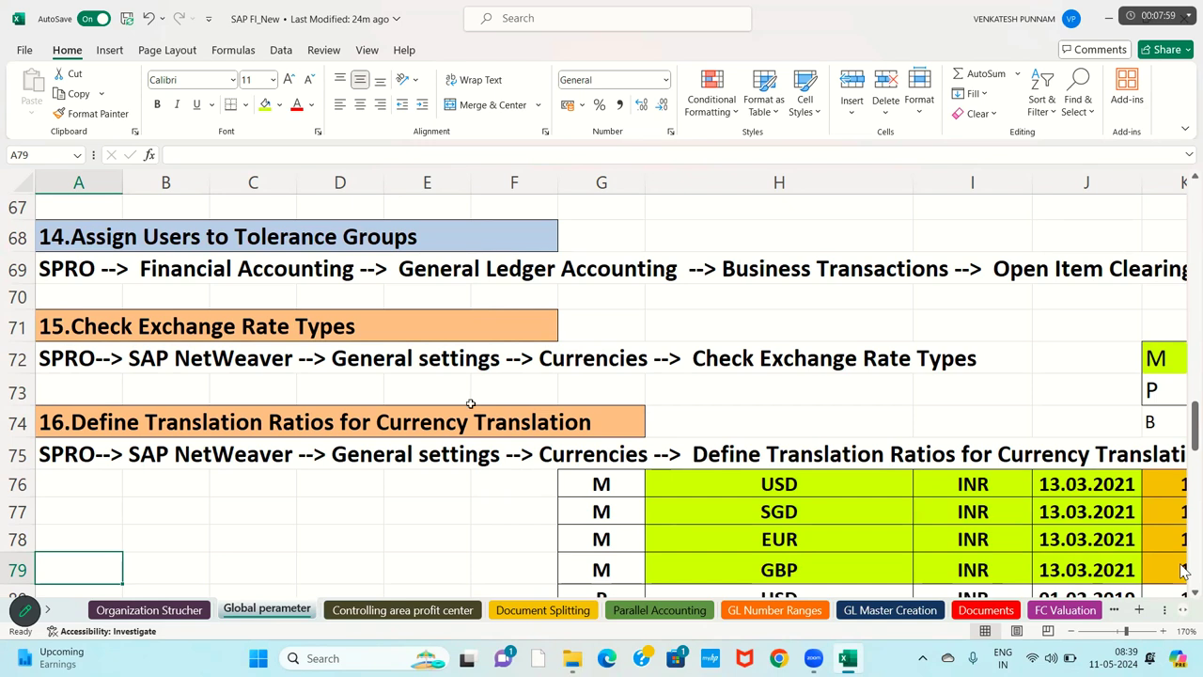
Step: Examine item 15, Check Exchange Rate Types, with its SPRO path and the M, P and B rate types beside it
click(99, 240)
click(99, 267)
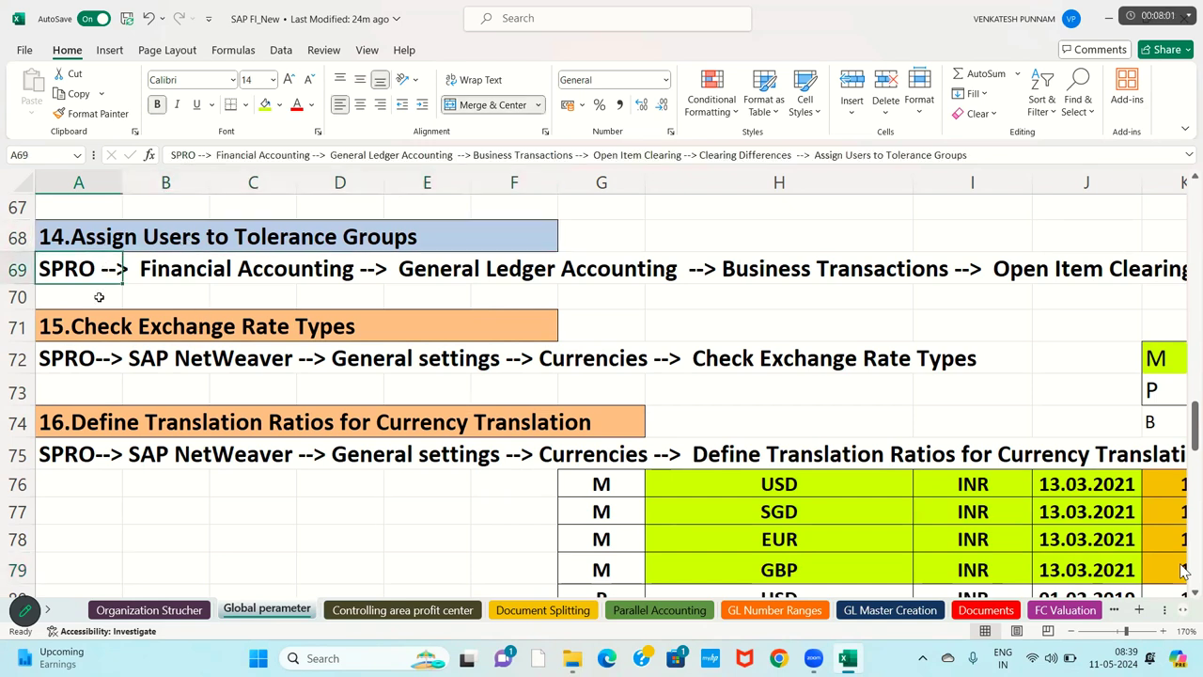
click(99, 299)
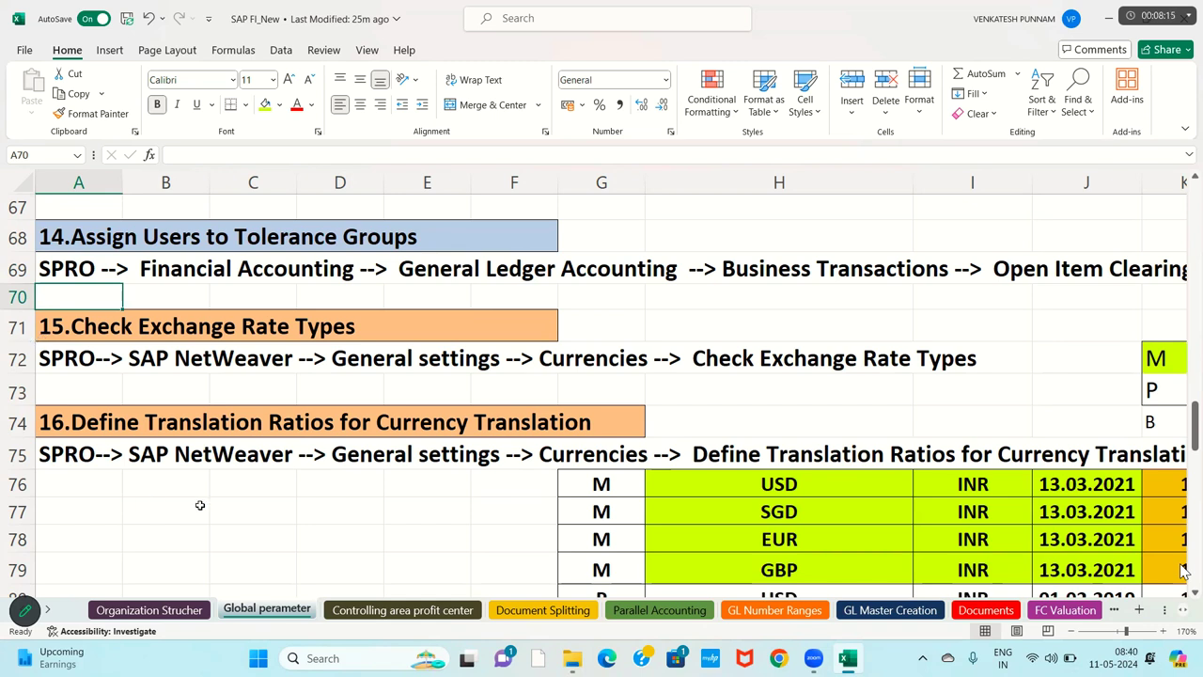
click(330, 359)
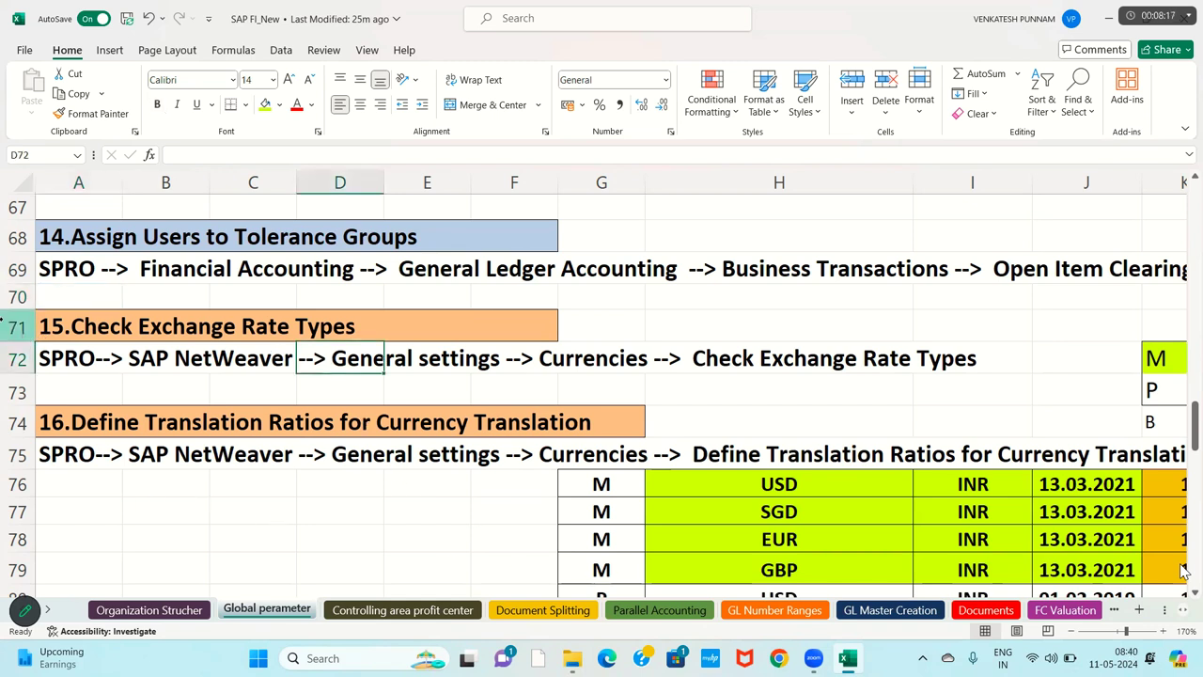
click(69, 337)
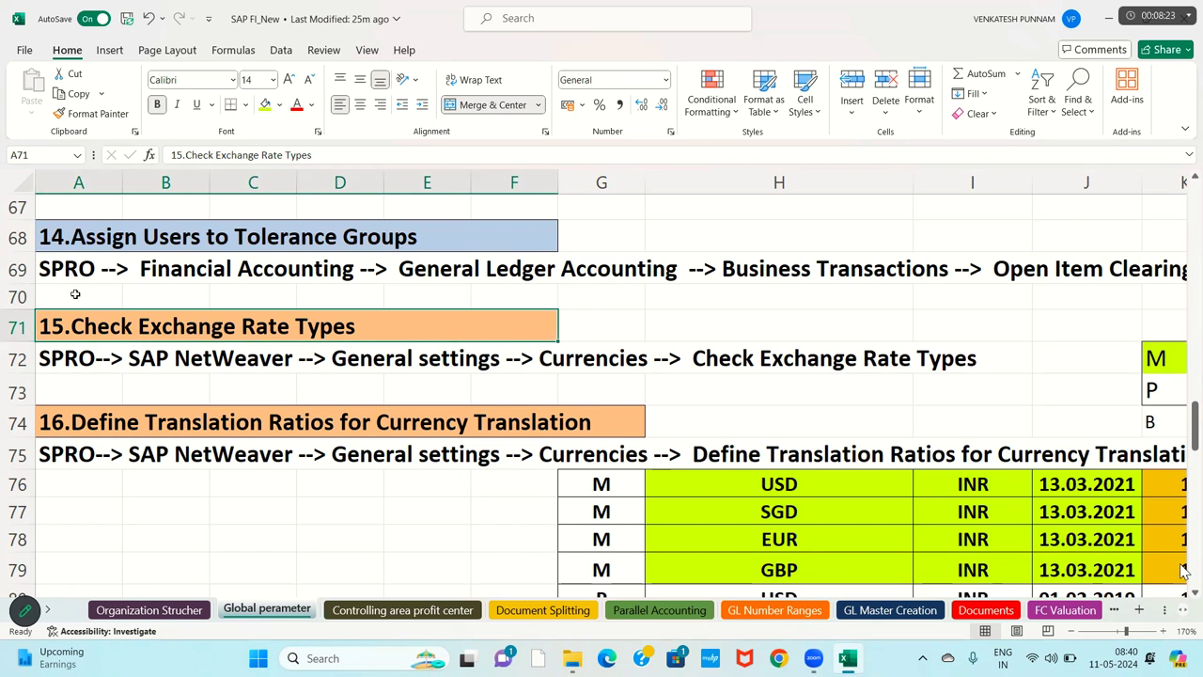
key(Right)
key(Right)
key(Right)
key(Right)
key(Right)
key(Right)
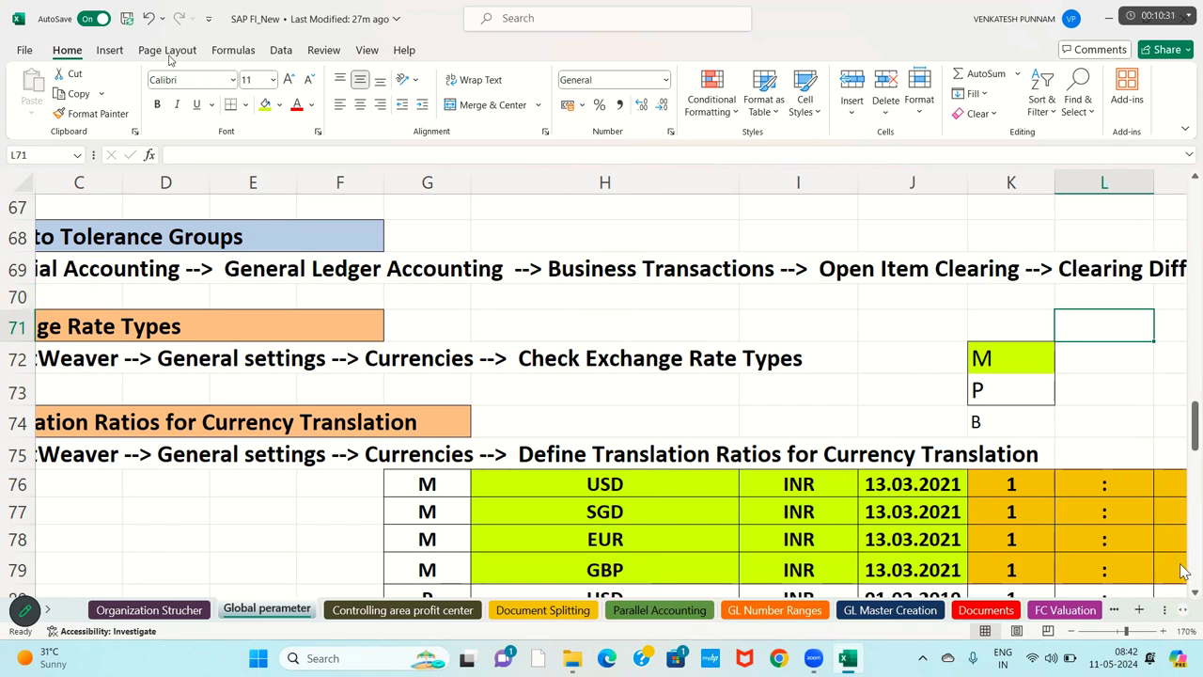
click(788, 334)
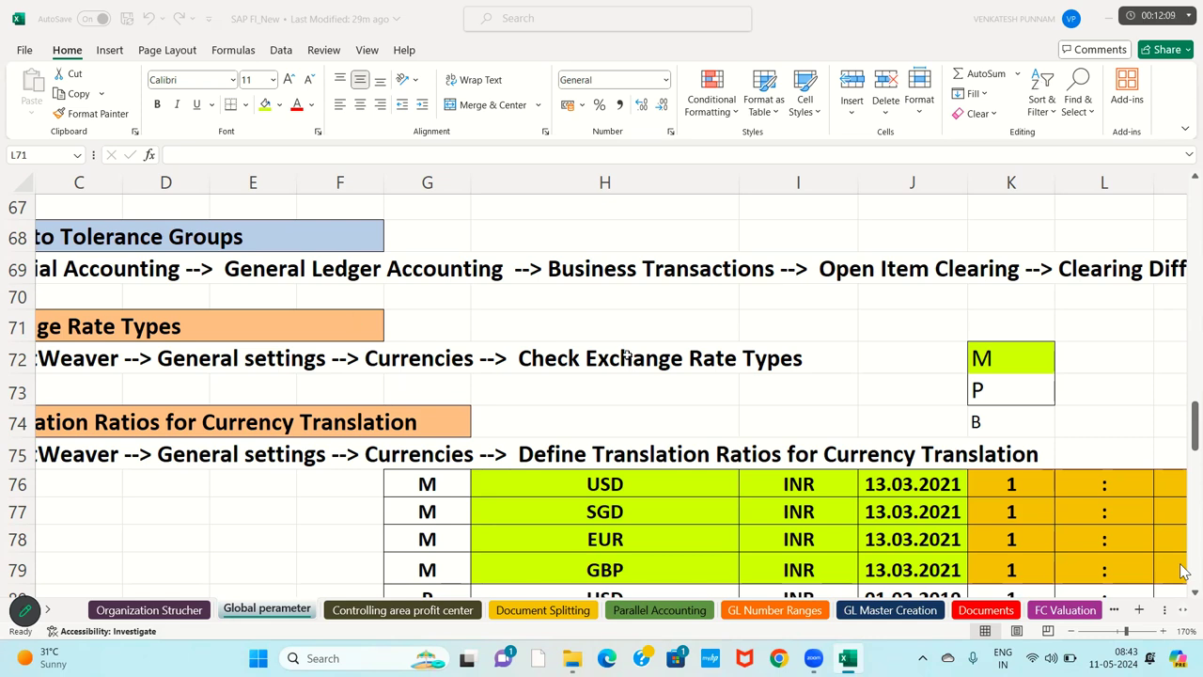
key(alt+Tab)
click(637, 393)
key(Right)
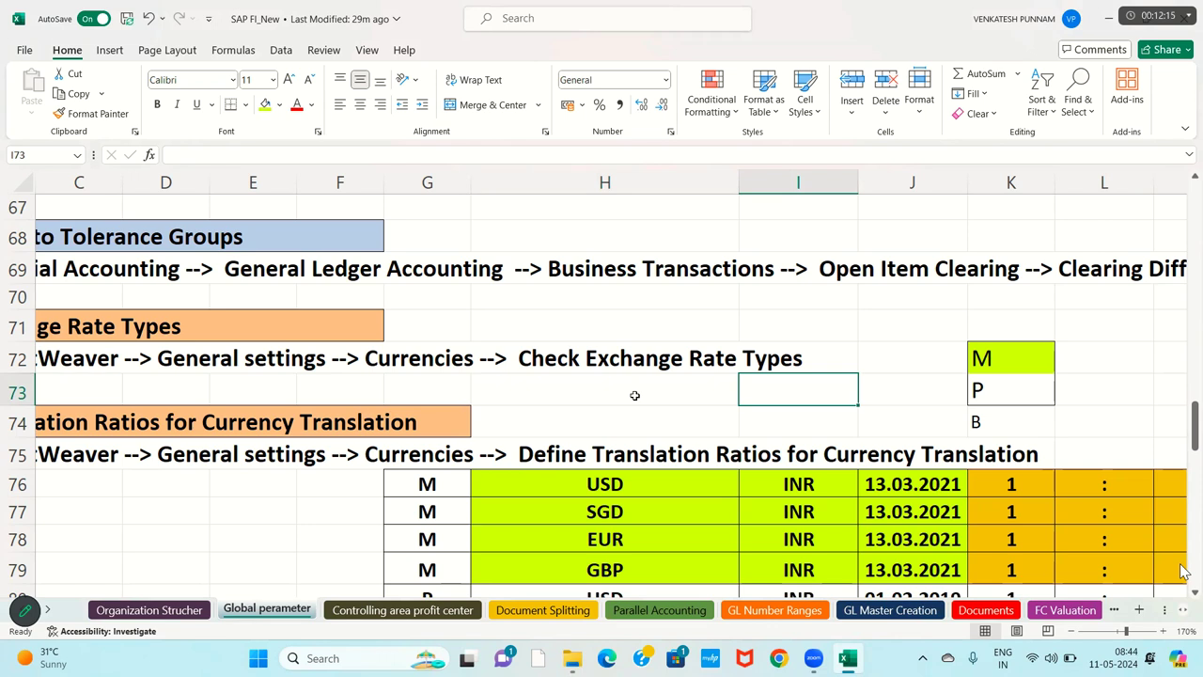
Step: Enter the company details RM11, Rm steels pvt Ltd and India in cells W79 to W81 of the empty area
click(855, 327)
key(Right)
key(Right)
key(Right)
key(Right)
key(Right)
key(Right)
key(Right)
key(Right)
key(Right)
key(Right)
key(Right)
key(Right)
key(Right)
key(Right)
key(Right)
key(Right)
key(Right)
key(Right)
key(Right)
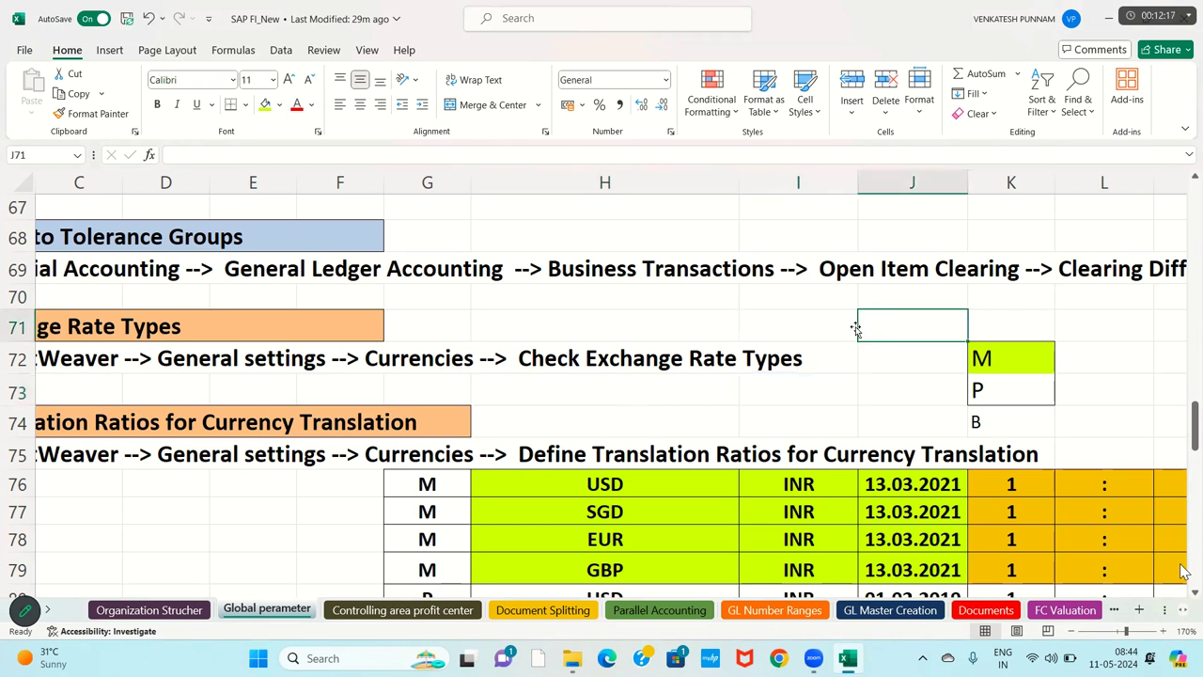
key(Right)
key(Right)
scroll(459, 352, down, 3)
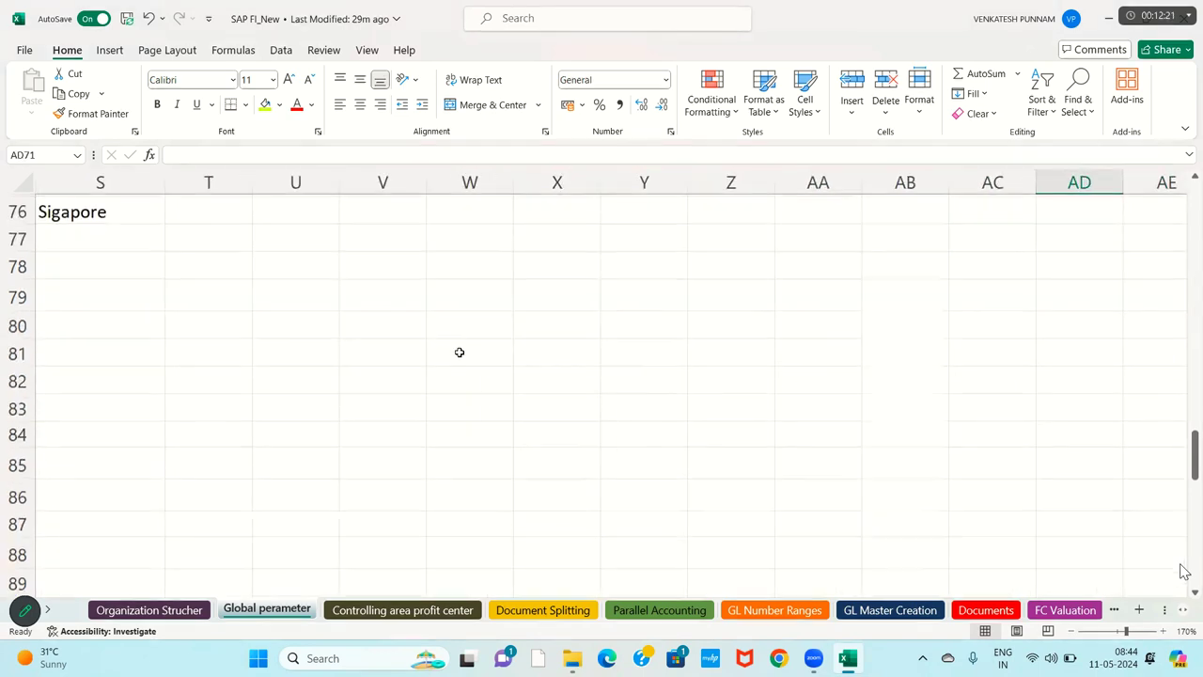
click(468, 324)
click(483, 297)
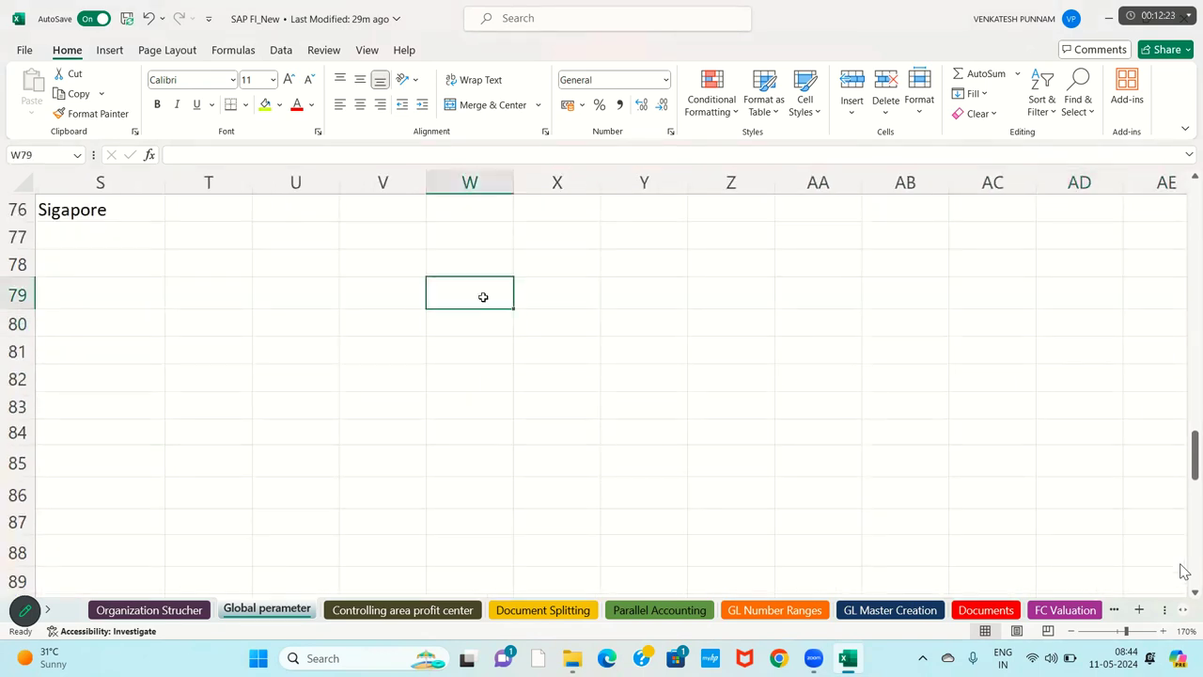
text(RM11)
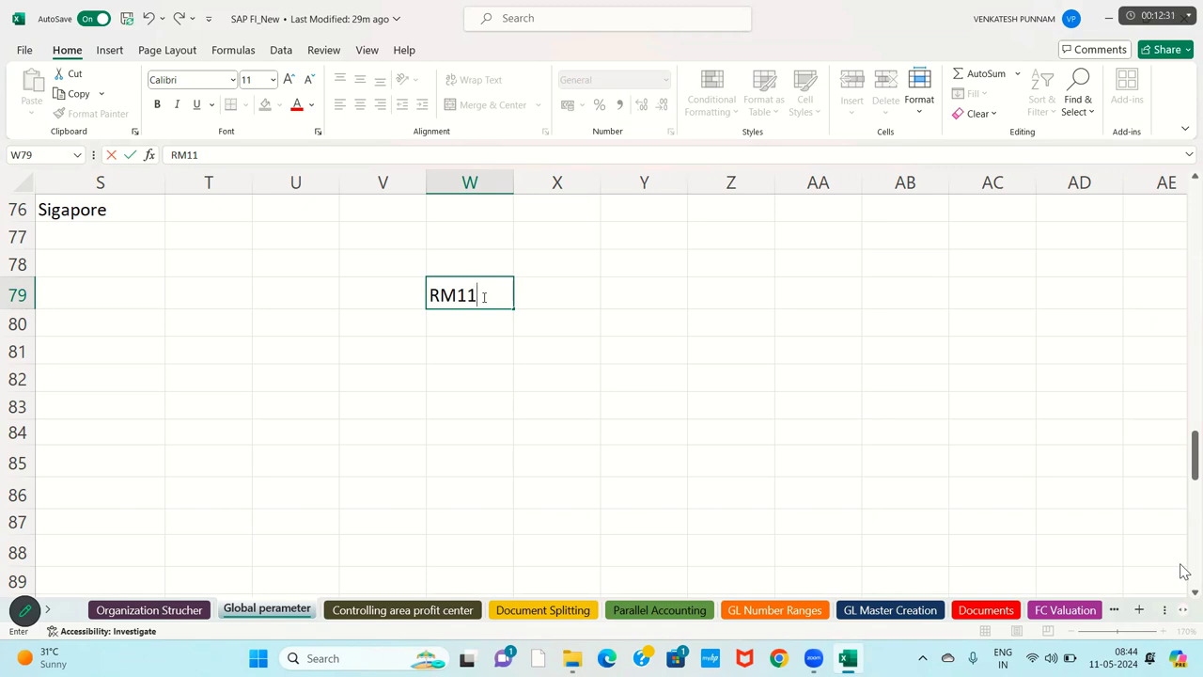
key(Return)
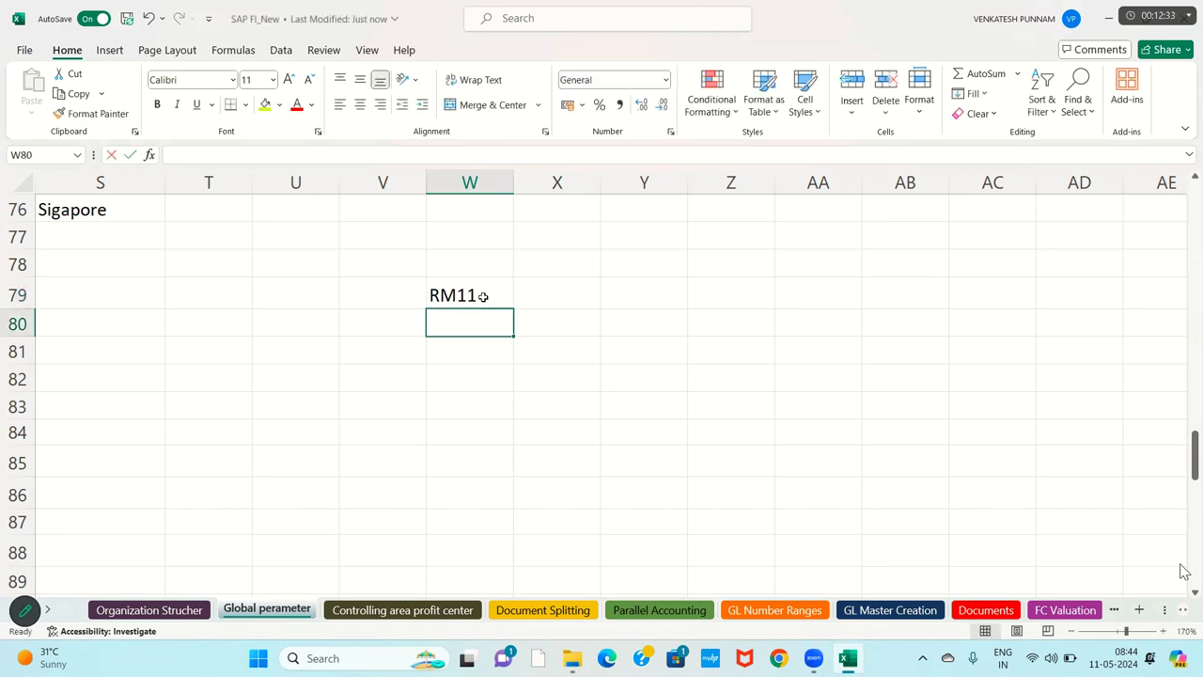
text(Rm steels pvt Ltd)
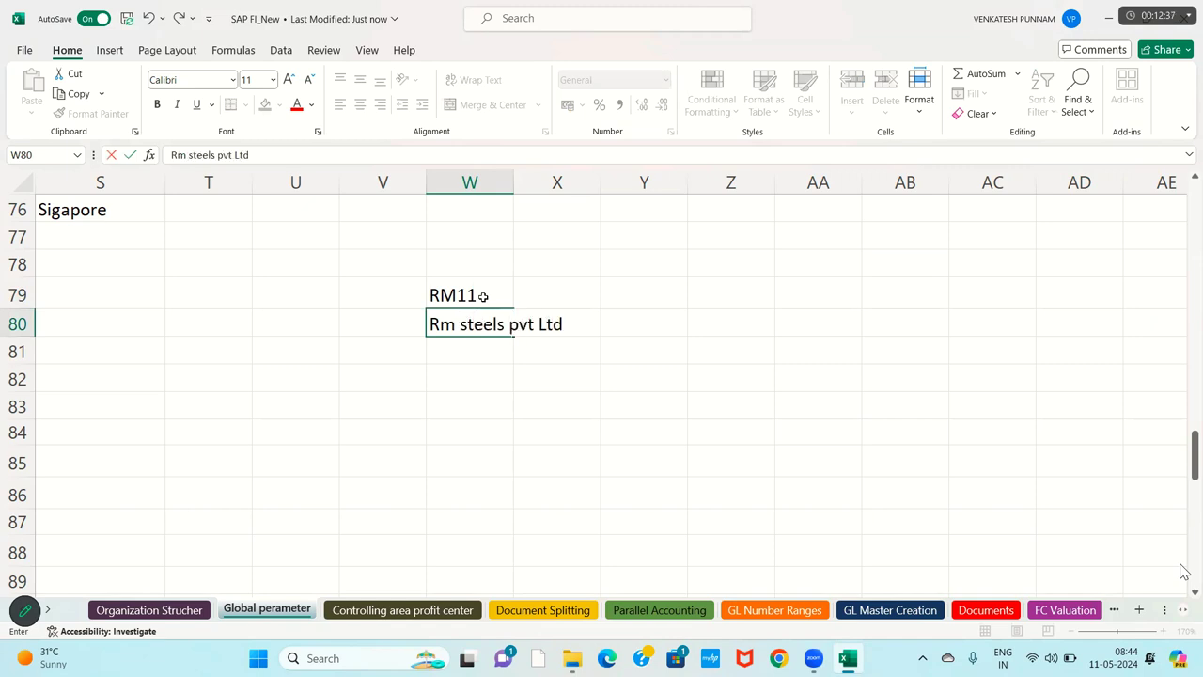
key(Return)
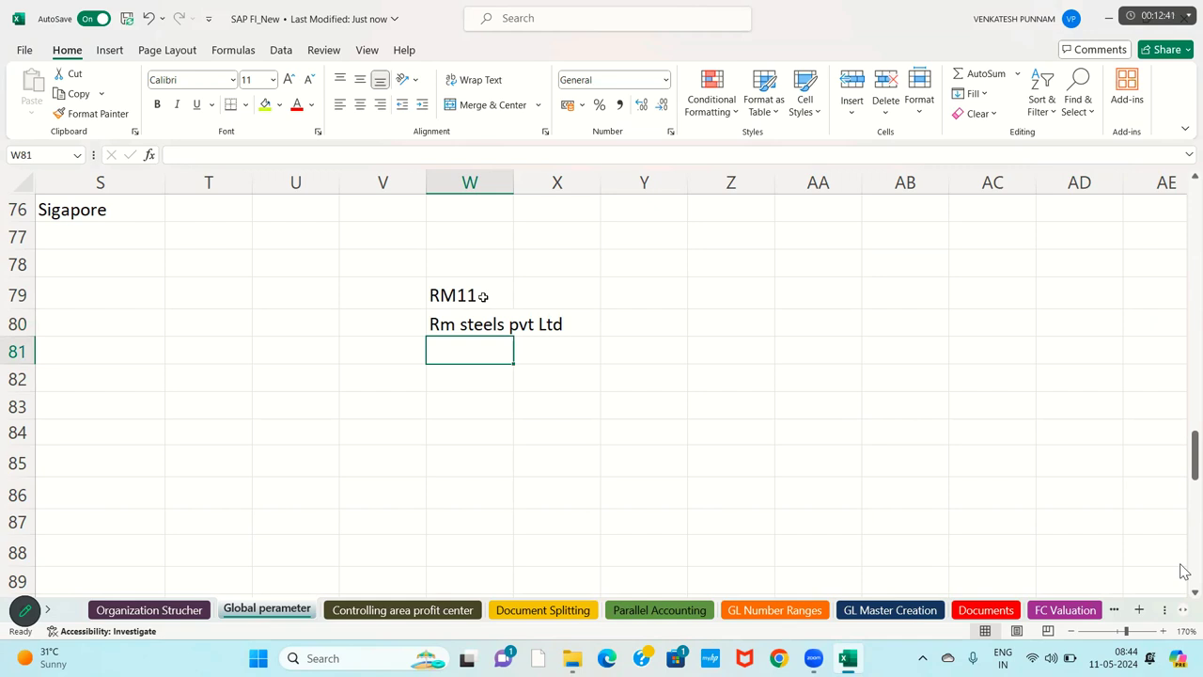
text(india)
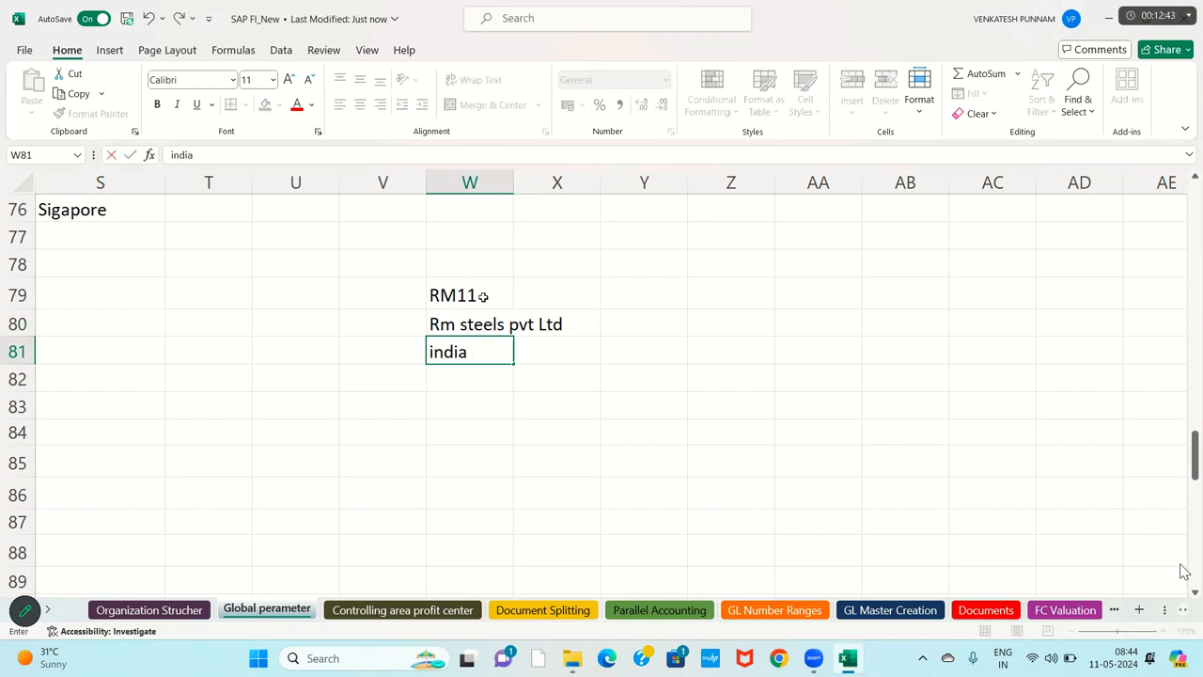
key(BackSpace)
key(BackSpace)
key(BackSpace)
key(BackSpace)
key(BackSpace)
text(India)
key(Return)
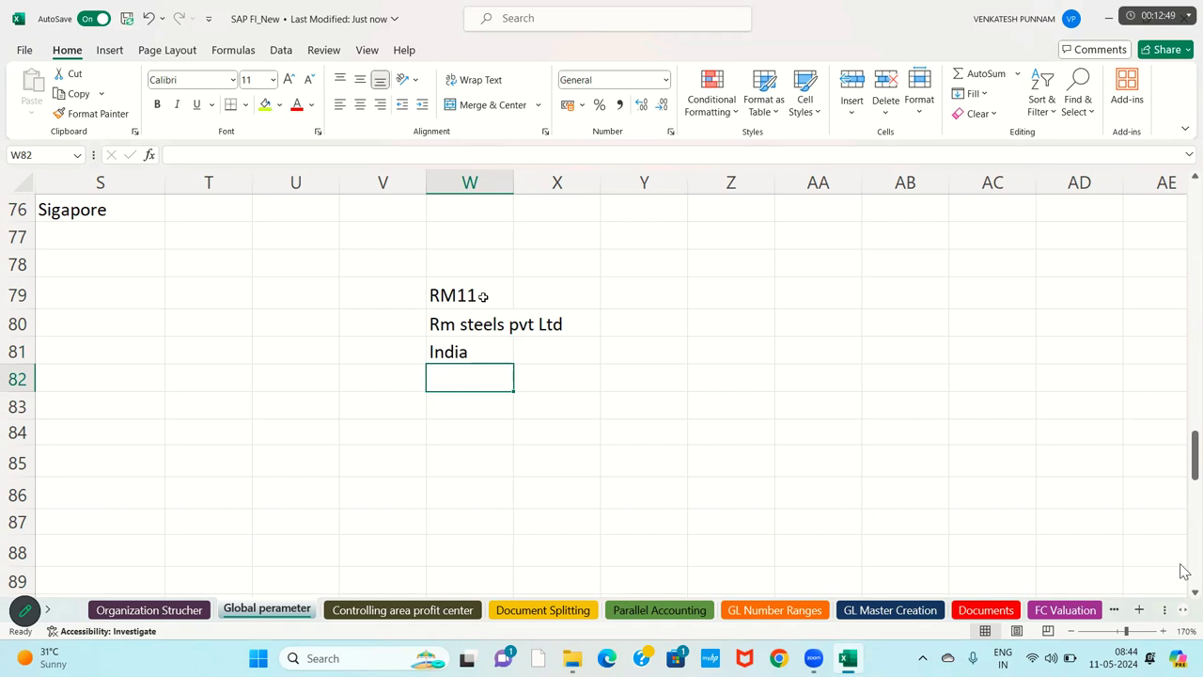
Step: Fill the company details block W79:X81 with light green
drag(483, 296, 577, 338)
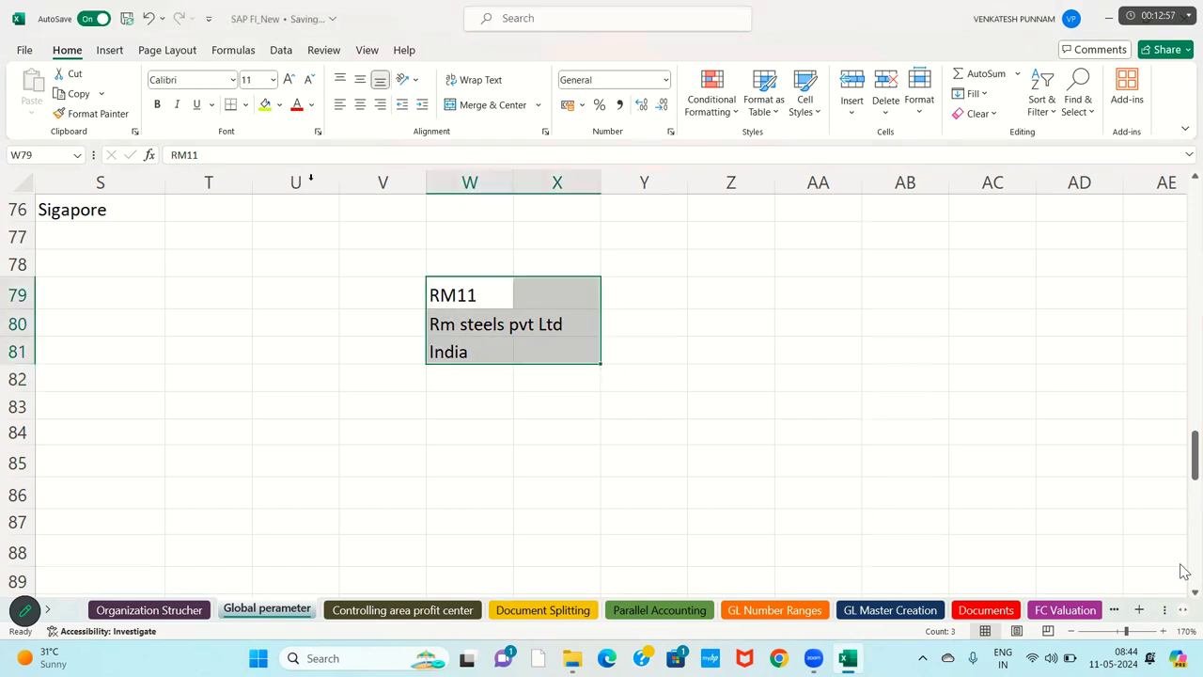
click(280, 106)
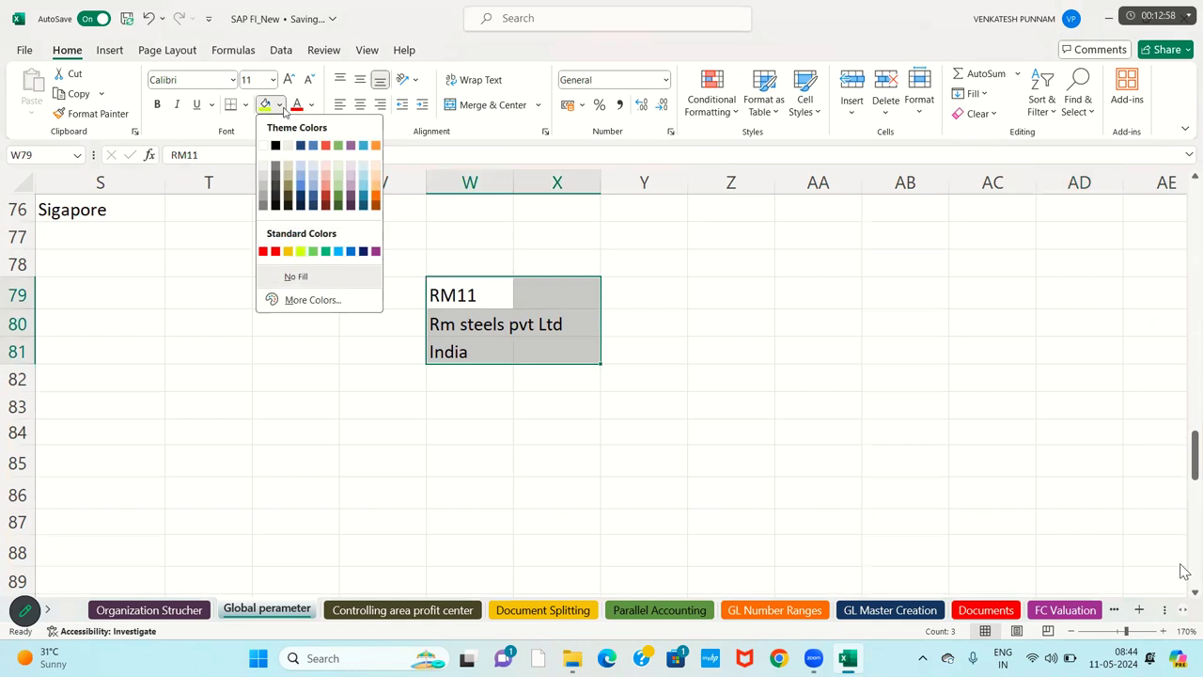
click(337, 178)
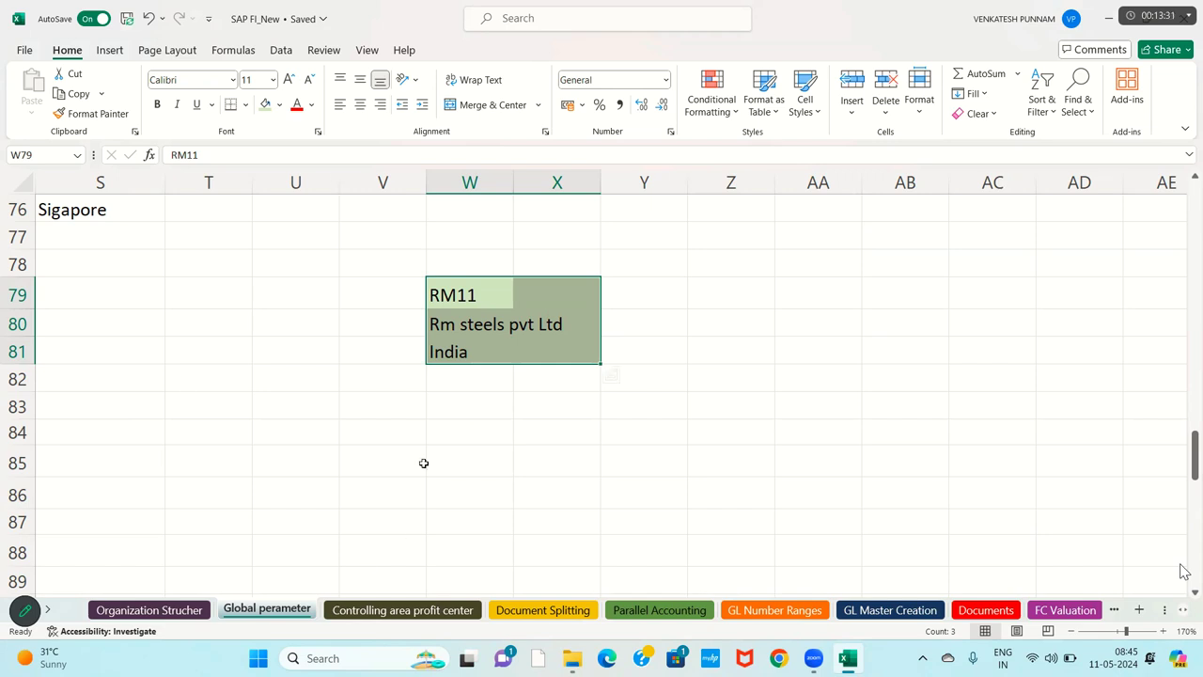
click(441, 329)
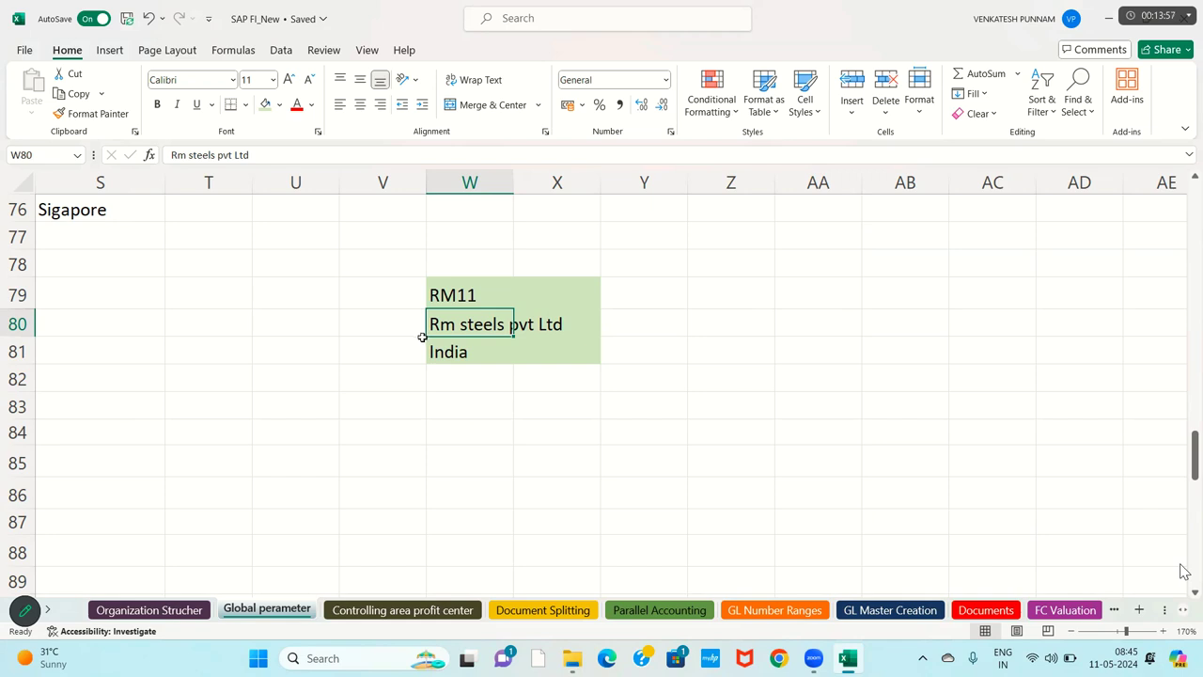
Step: Enter the company's currency INR in cell Z80, in the same row as the company name
click(653, 330)
click(701, 333)
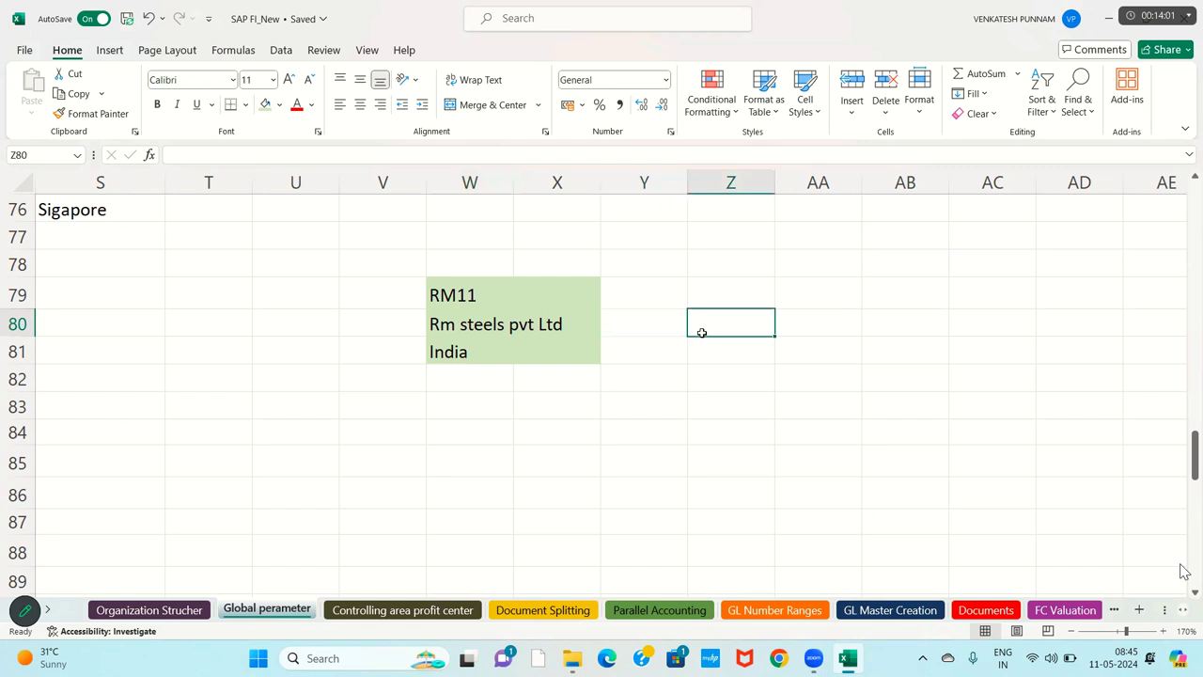
text(INR)
key(Return)
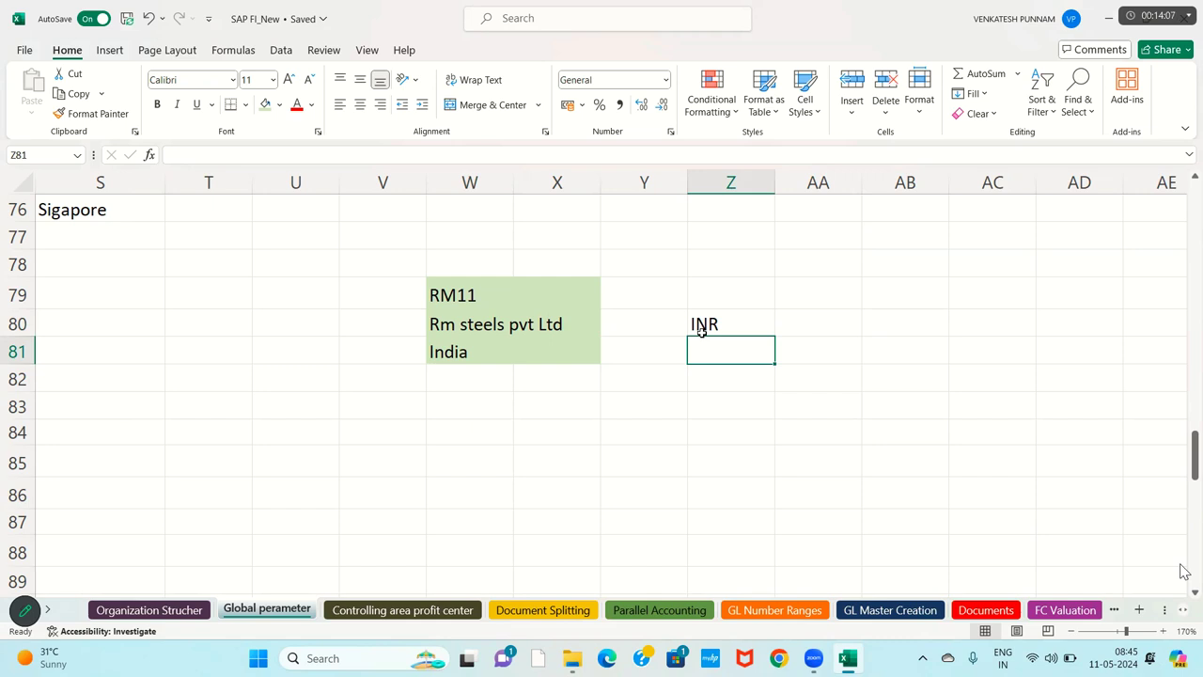
click(525, 323)
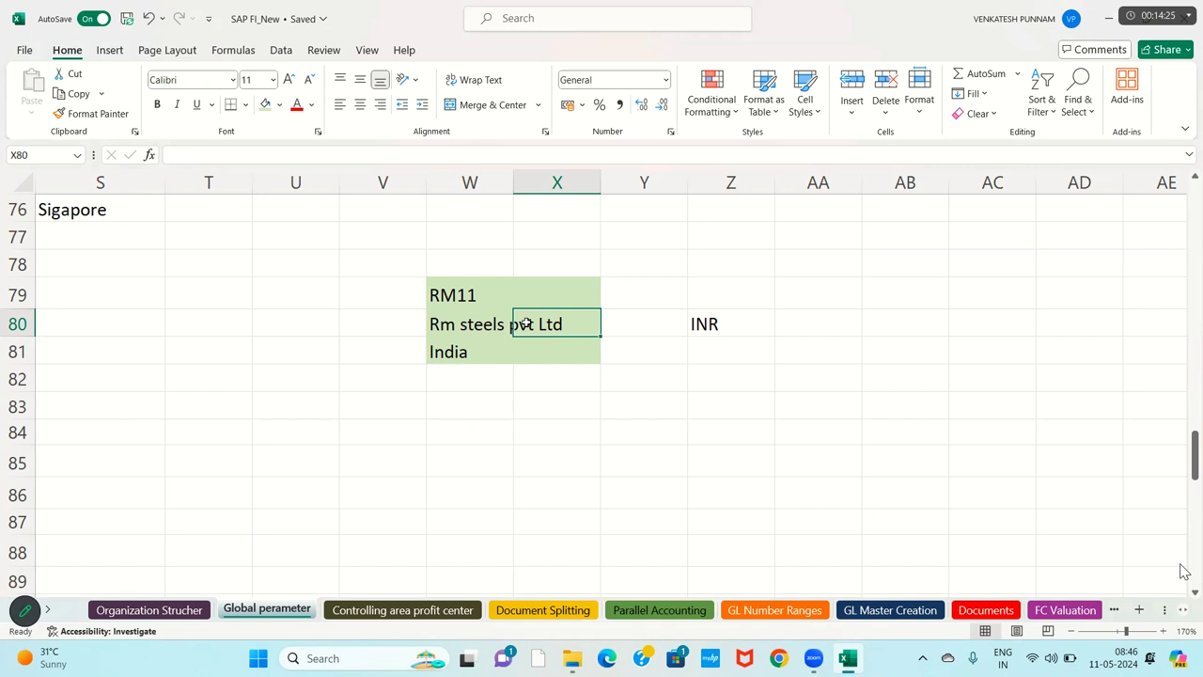
key(Right)
key(Right)
key(Right)
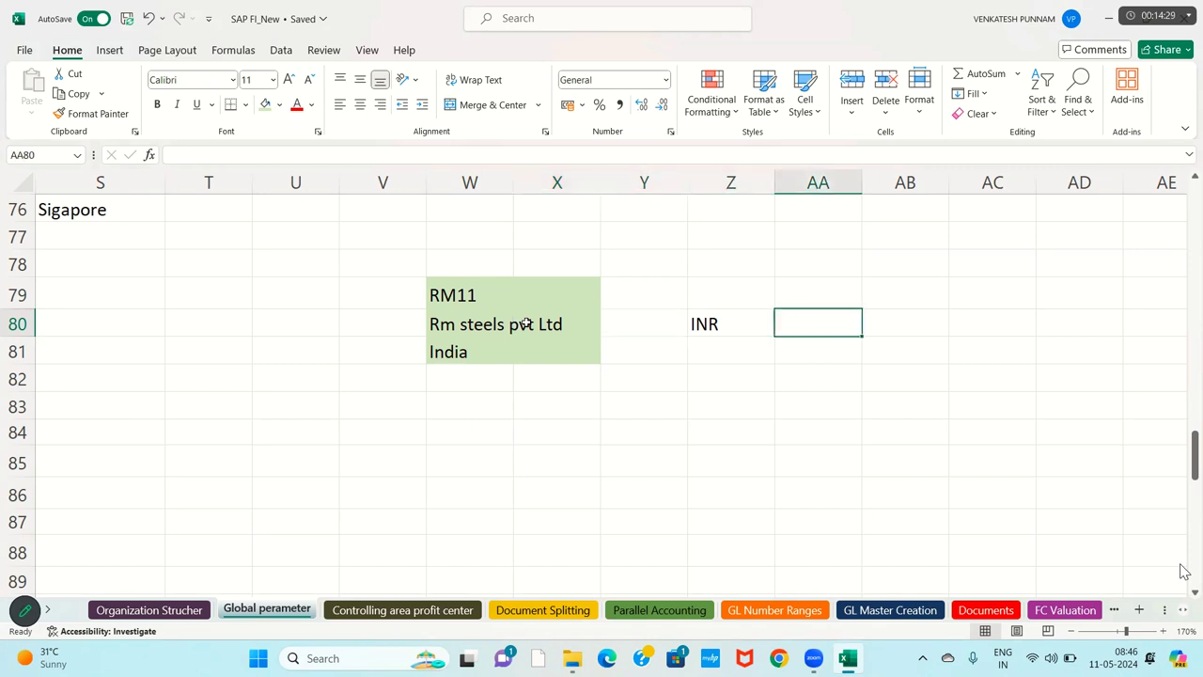
key(Up)
text($)
key(BackSpace)
key(Return)
Step: Enter the foreign currency SGD in cell AB80, in the same row as INR
key(Right)
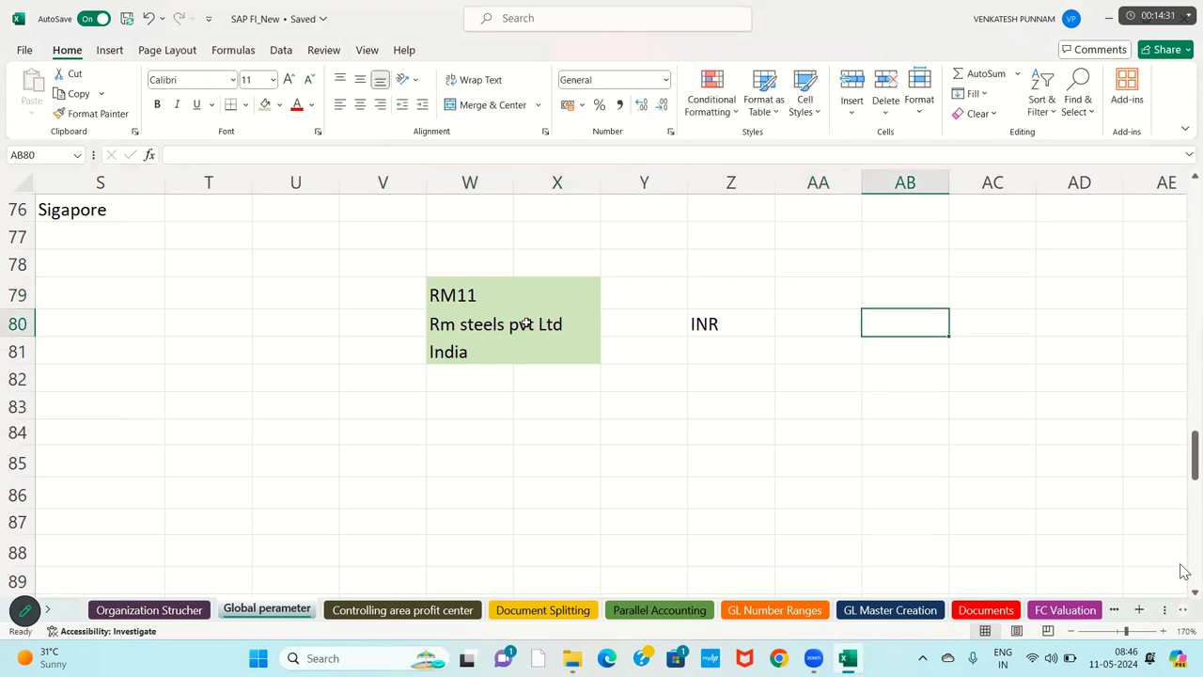
text(SGD)
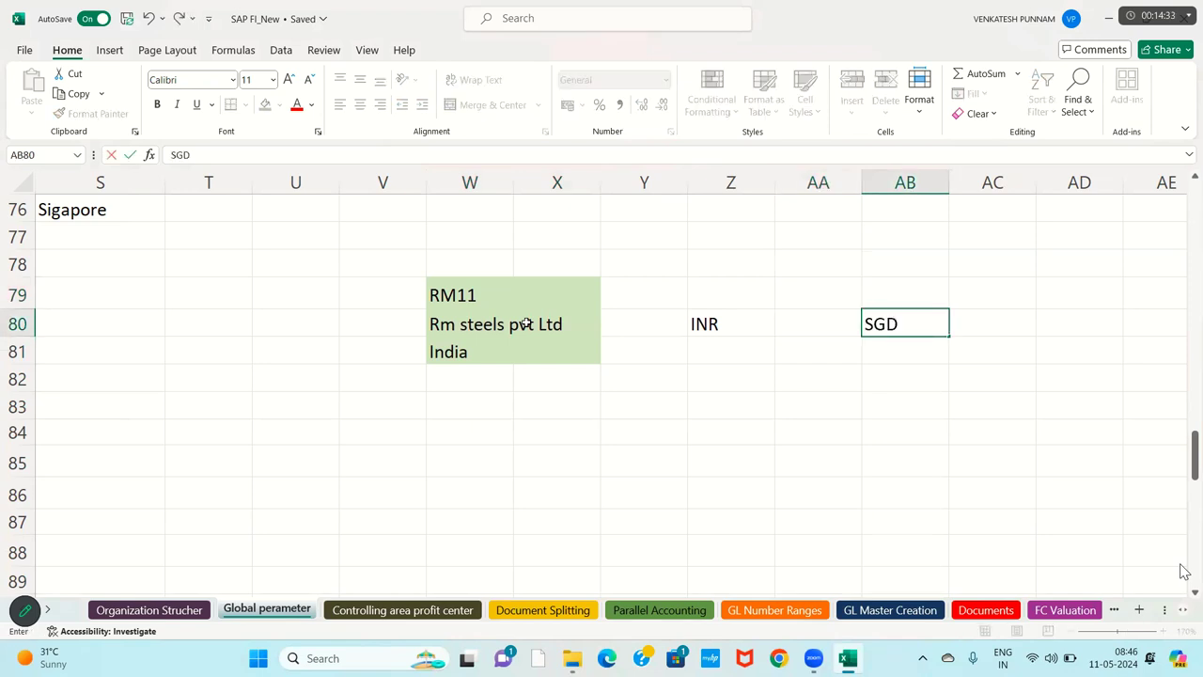
key(Return)
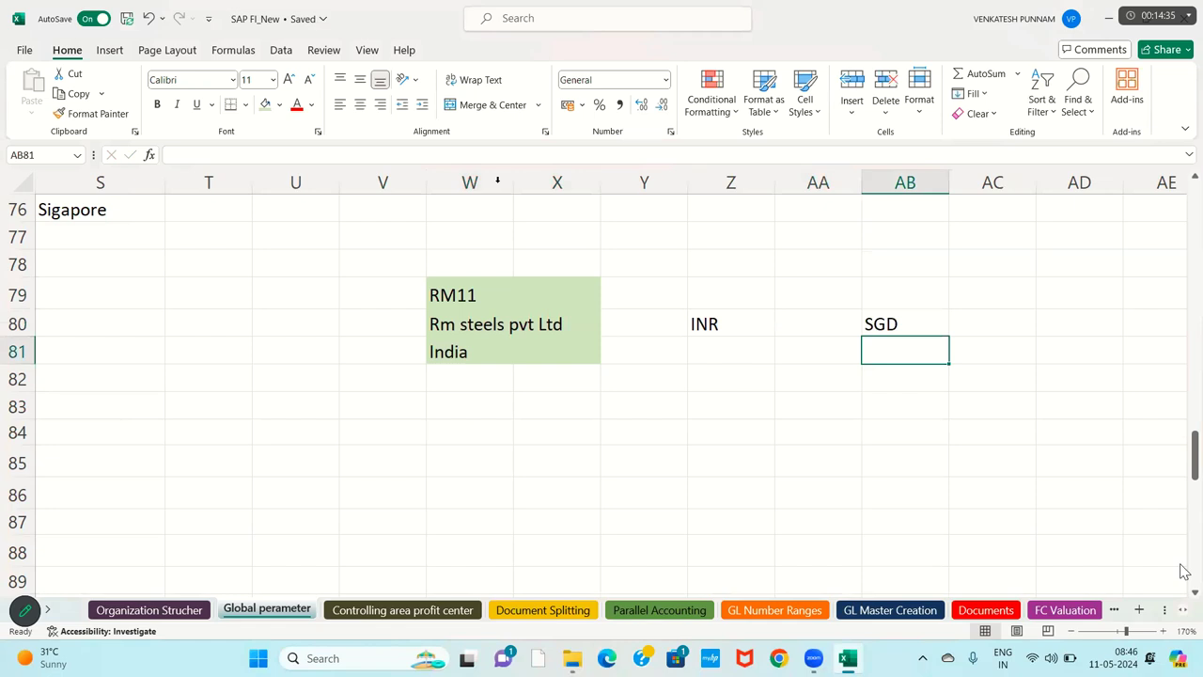
Step: Enter the heading PURCHASE in cell Z78, above the INR and SGD currencies
click(752, 370)
click(739, 261)
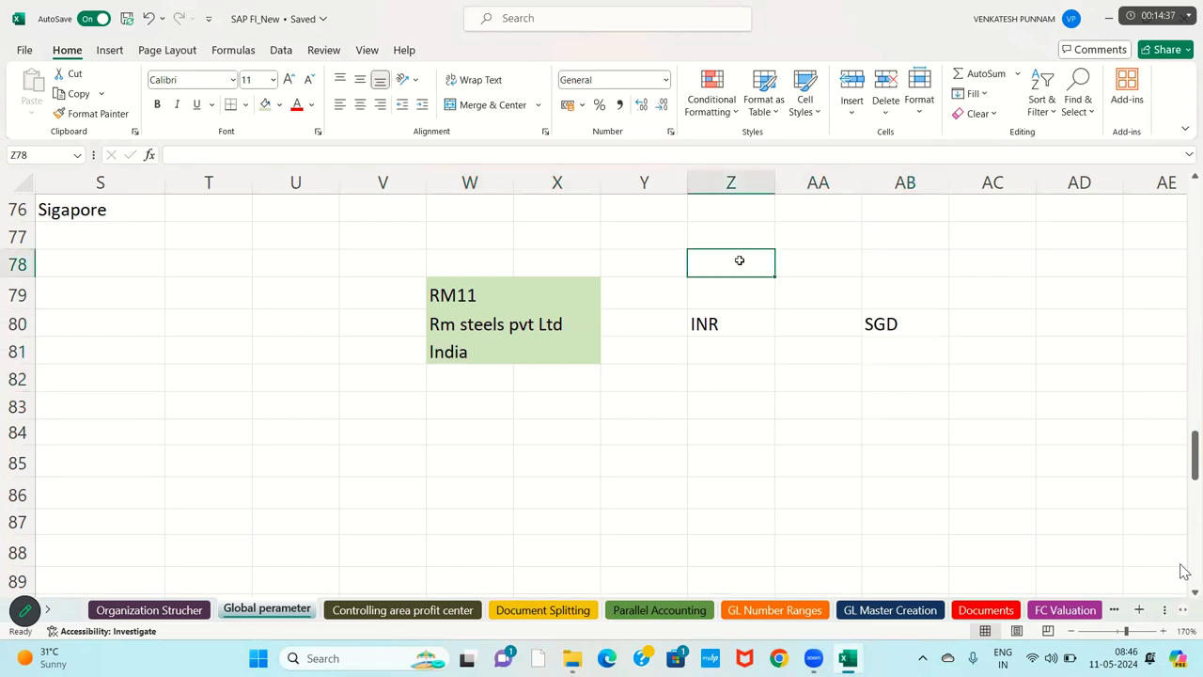
text(PURCHASE)
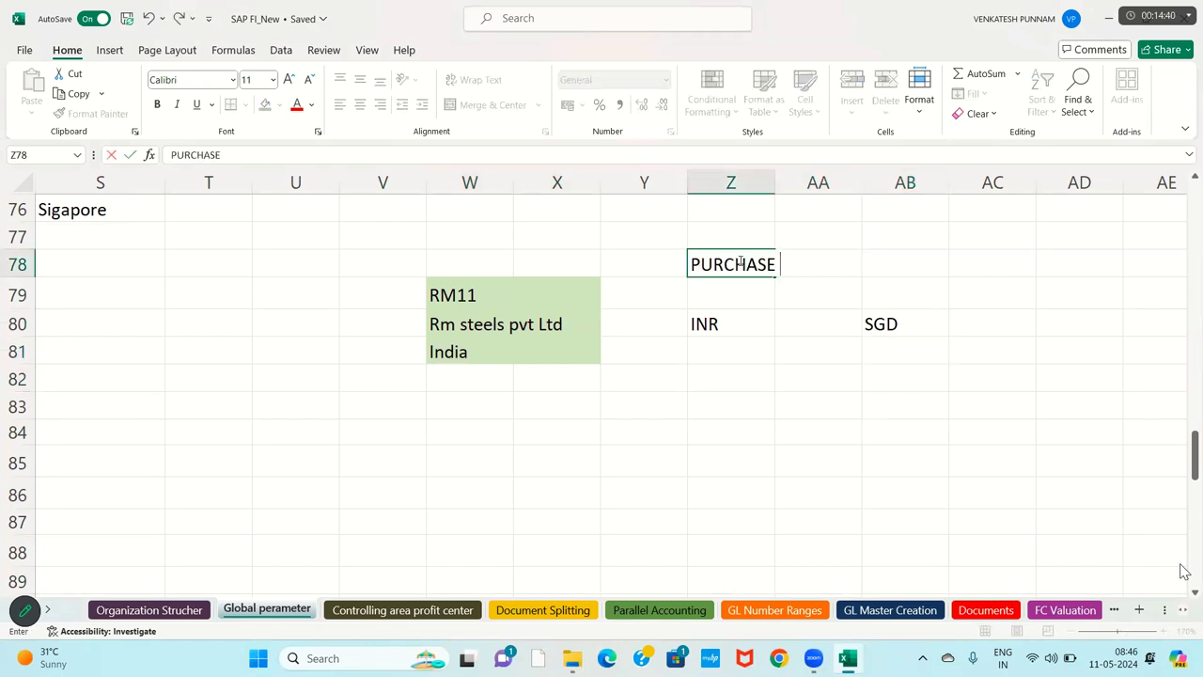
key(Return)
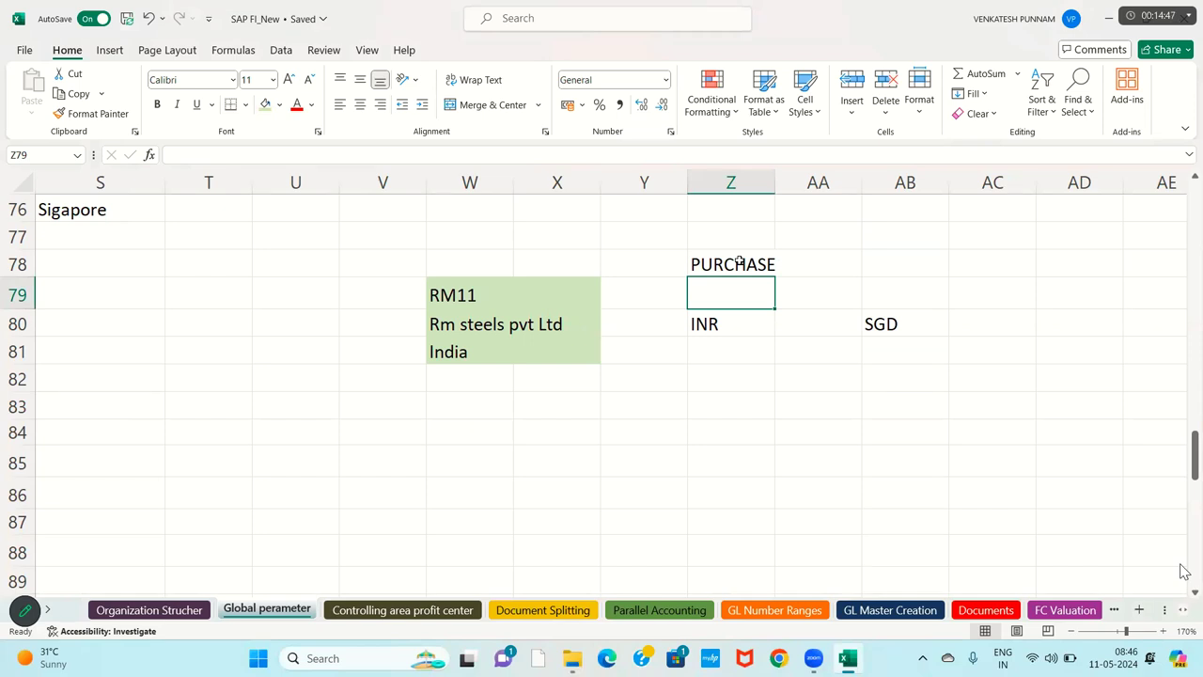
click(740, 264)
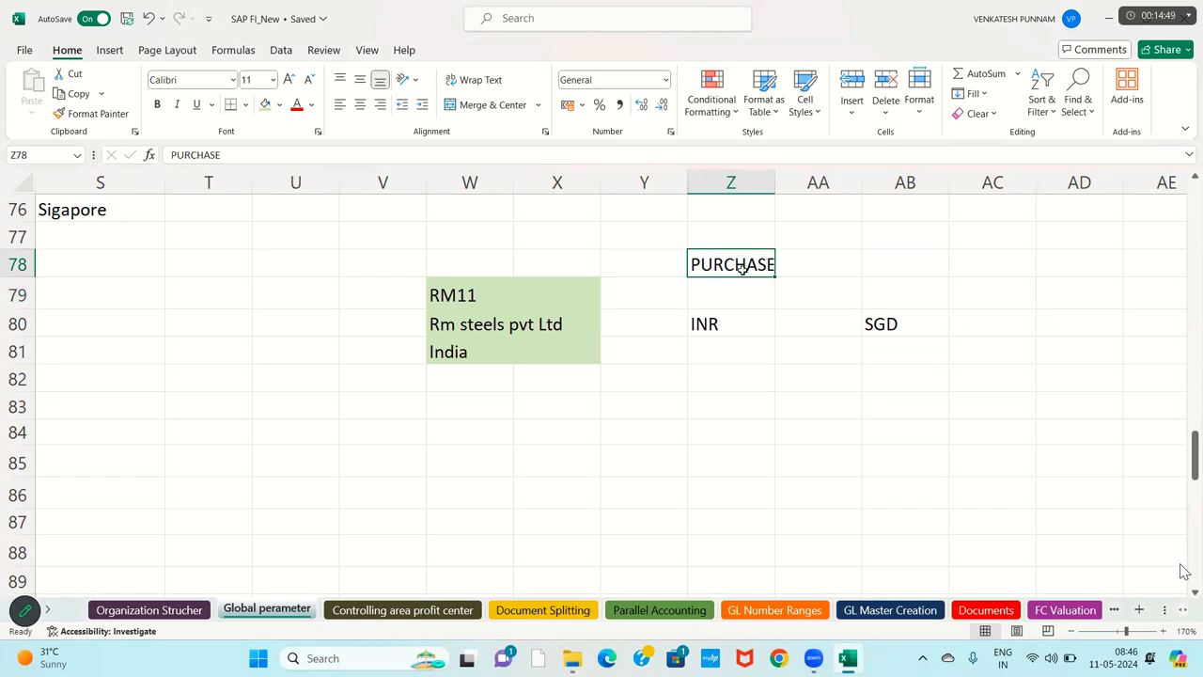
Step: Fill the SGD cell AB80 with light green and the INR cell Z80 with bright lime
click(878, 331)
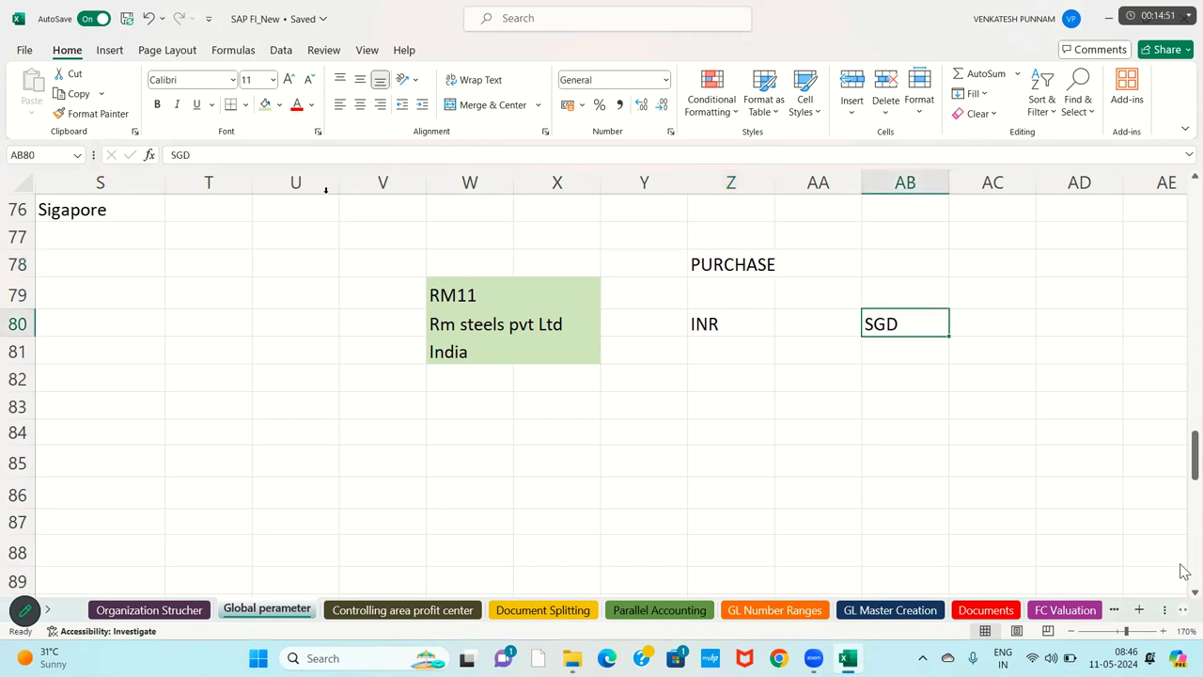
click(264, 104)
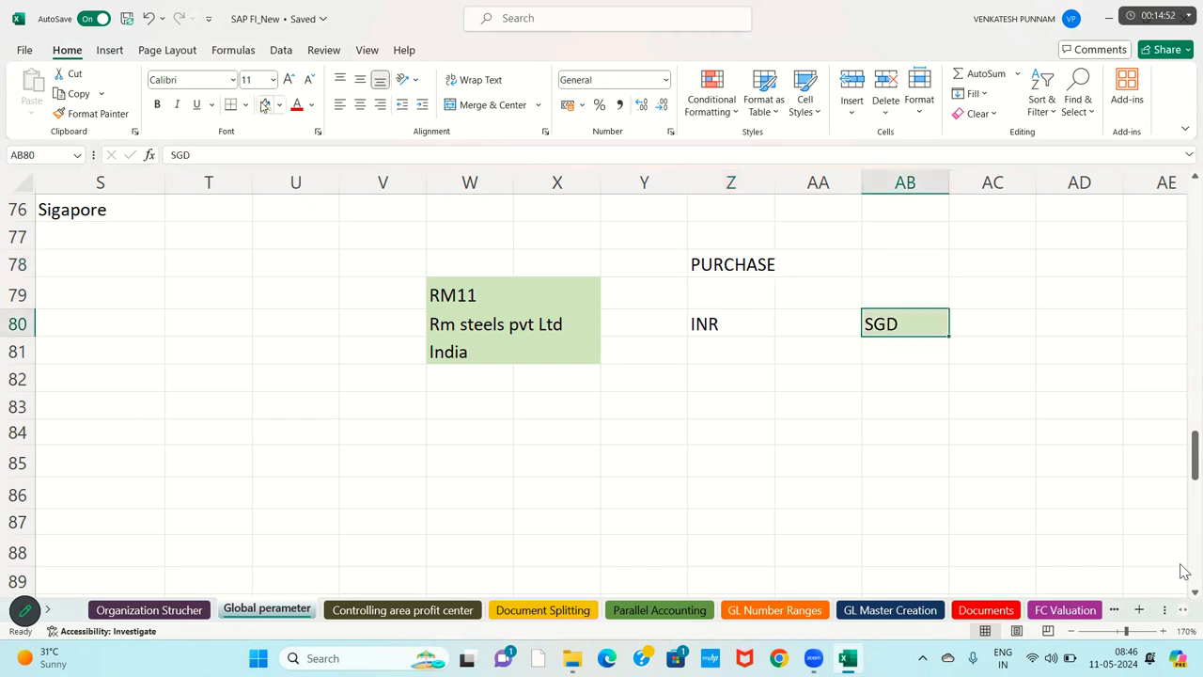
click(435, 329)
click(449, 357)
click(447, 331)
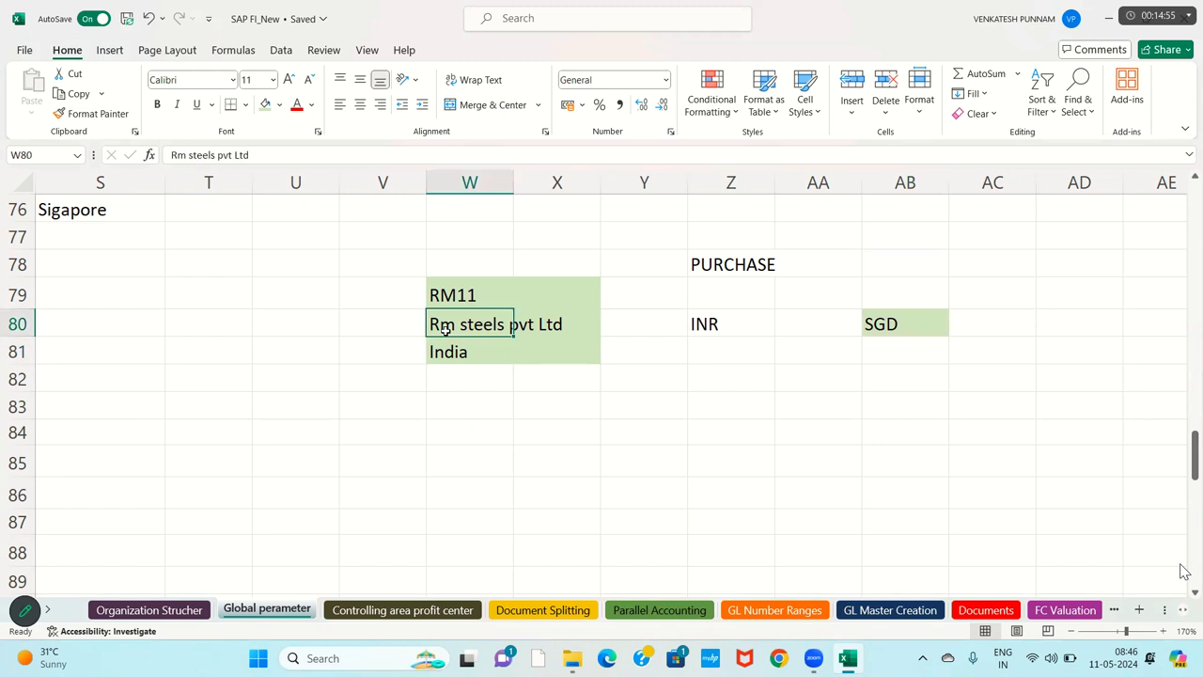
click(714, 324)
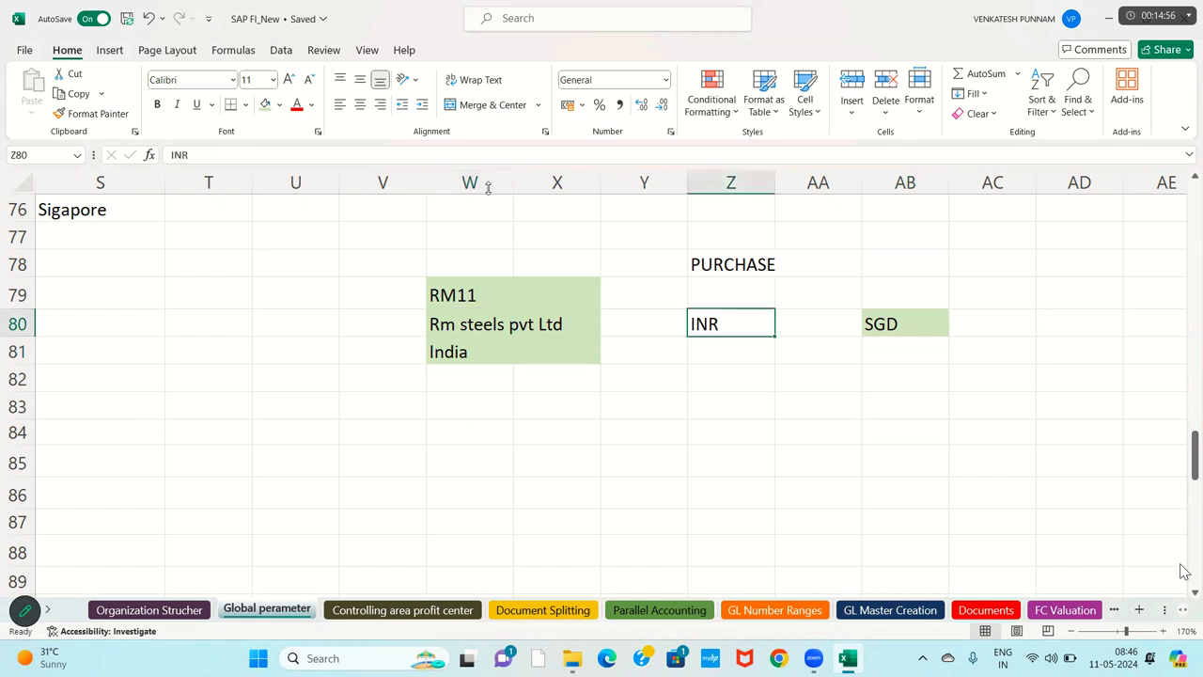
click(279, 104)
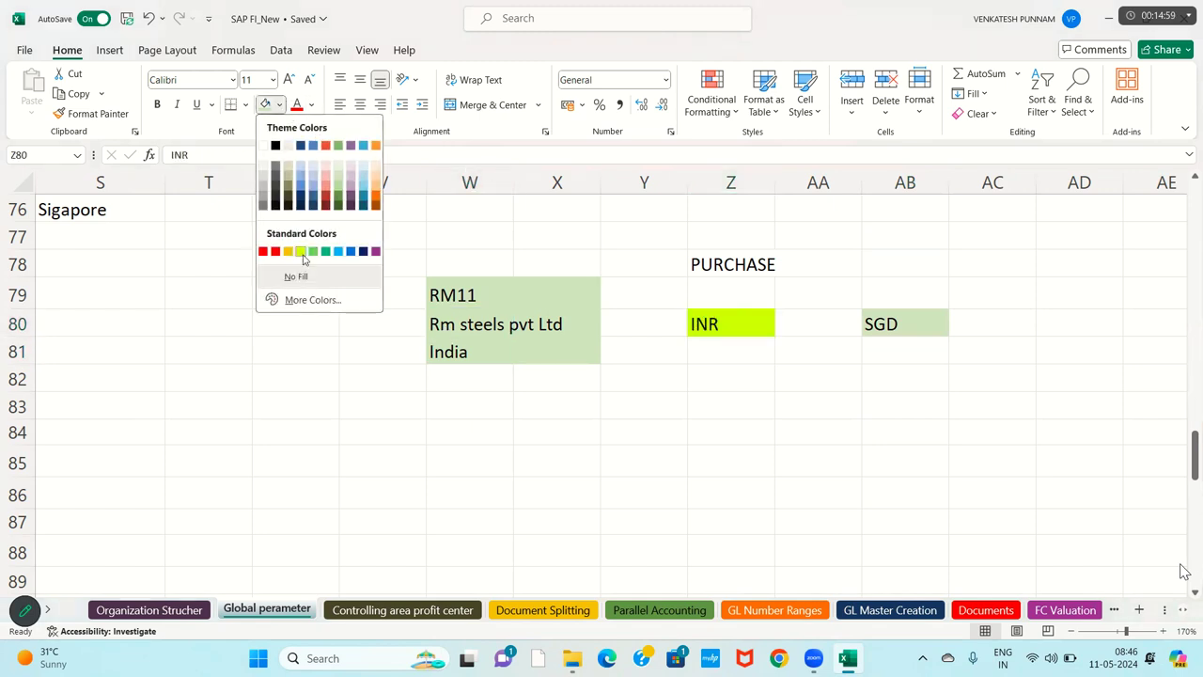
click(300, 251)
click(624, 381)
Step: Examine the purchase example, going over its heading and the INR and SGD cells below it
drag(707, 275, 923, 272)
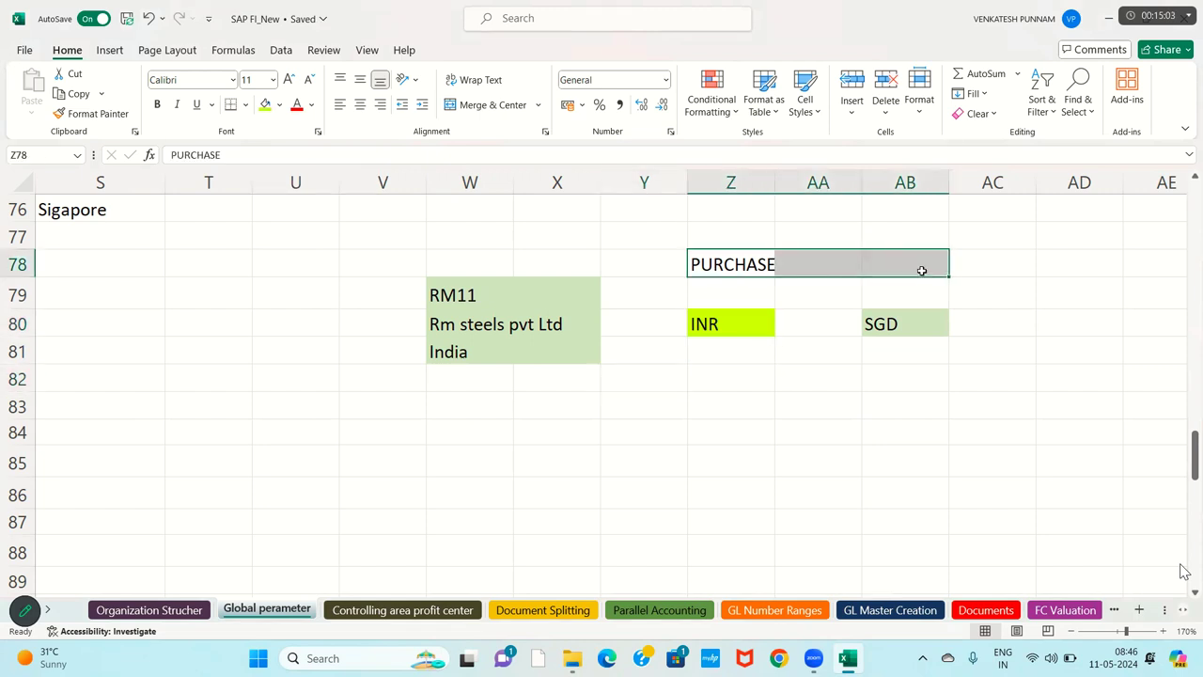
click(736, 329)
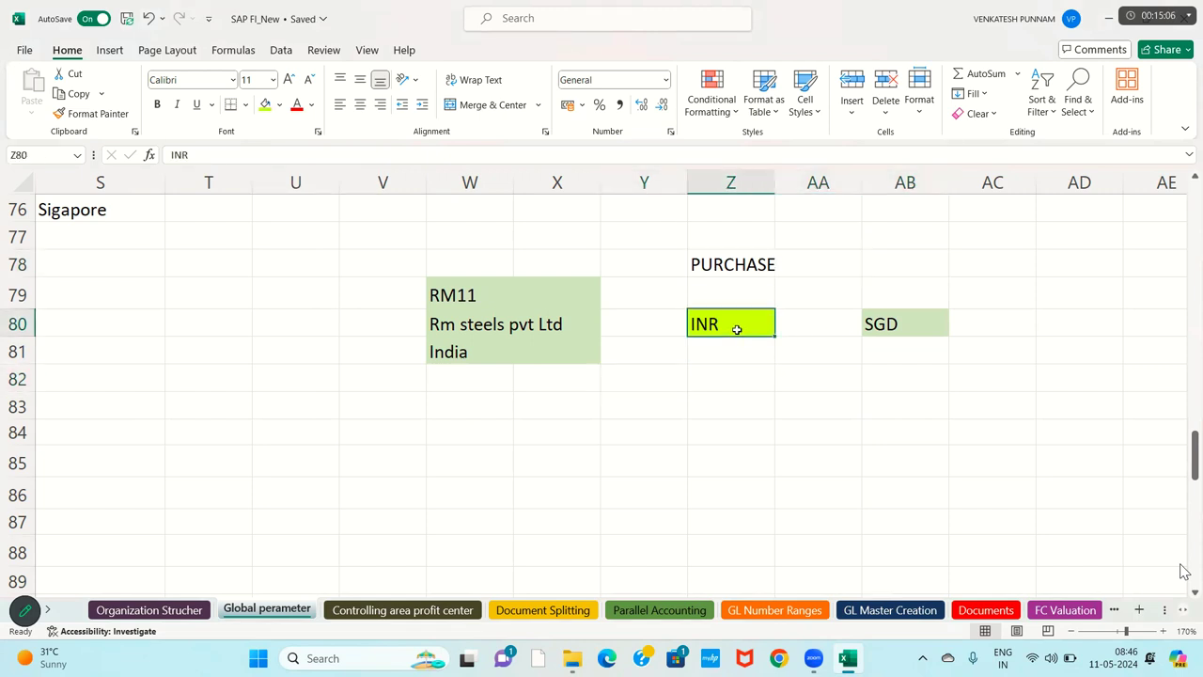
click(903, 332)
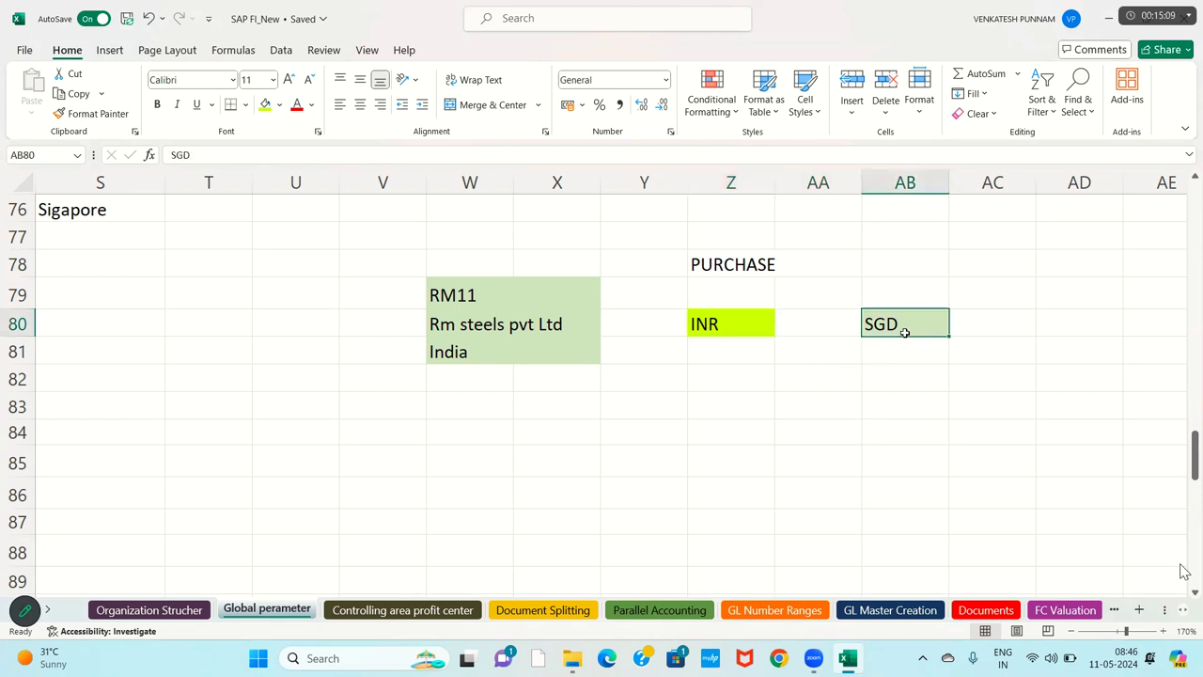
click(726, 266)
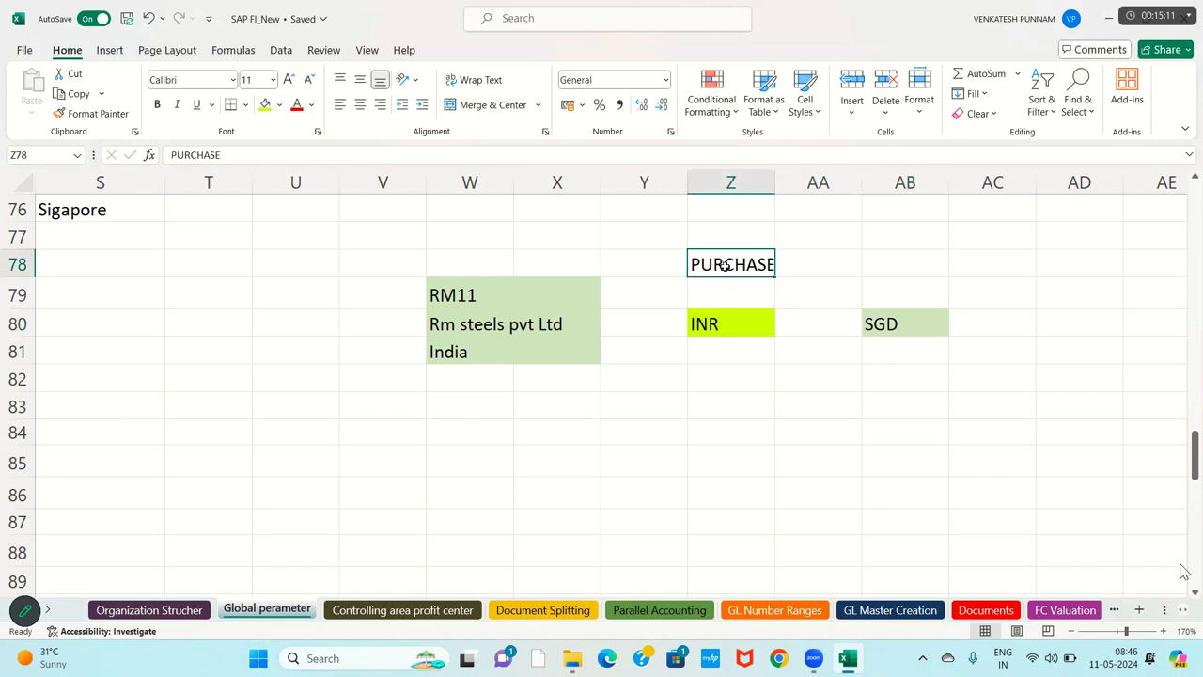
click(714, 321)
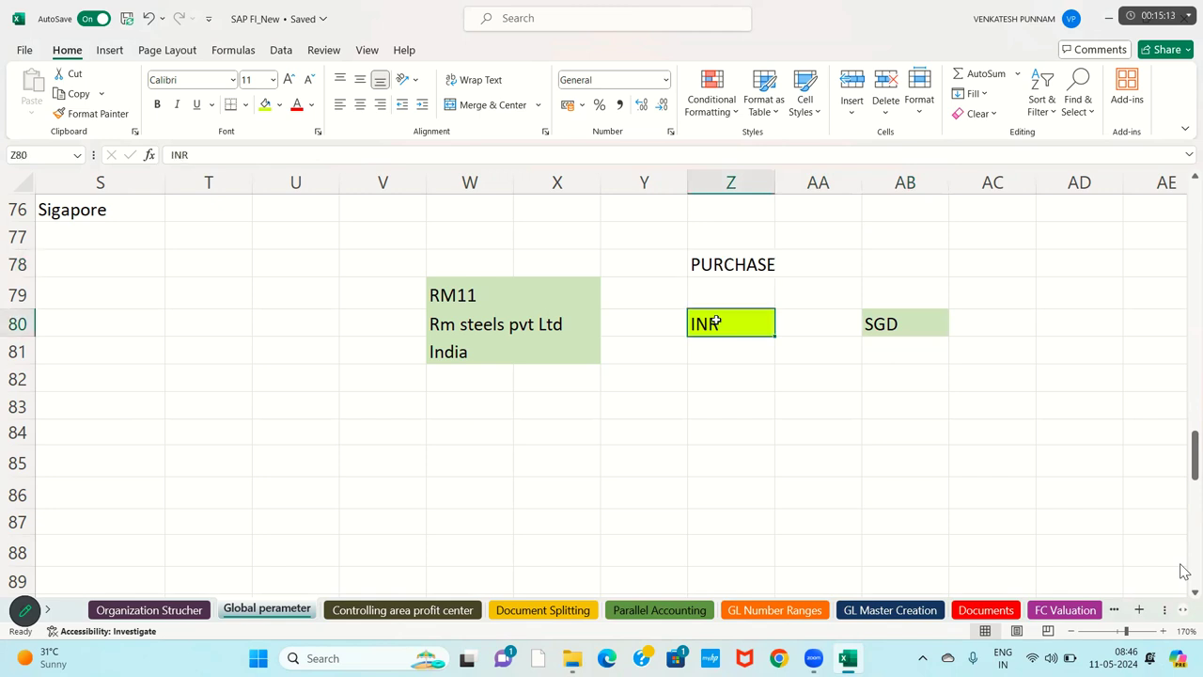
click(884, 326)
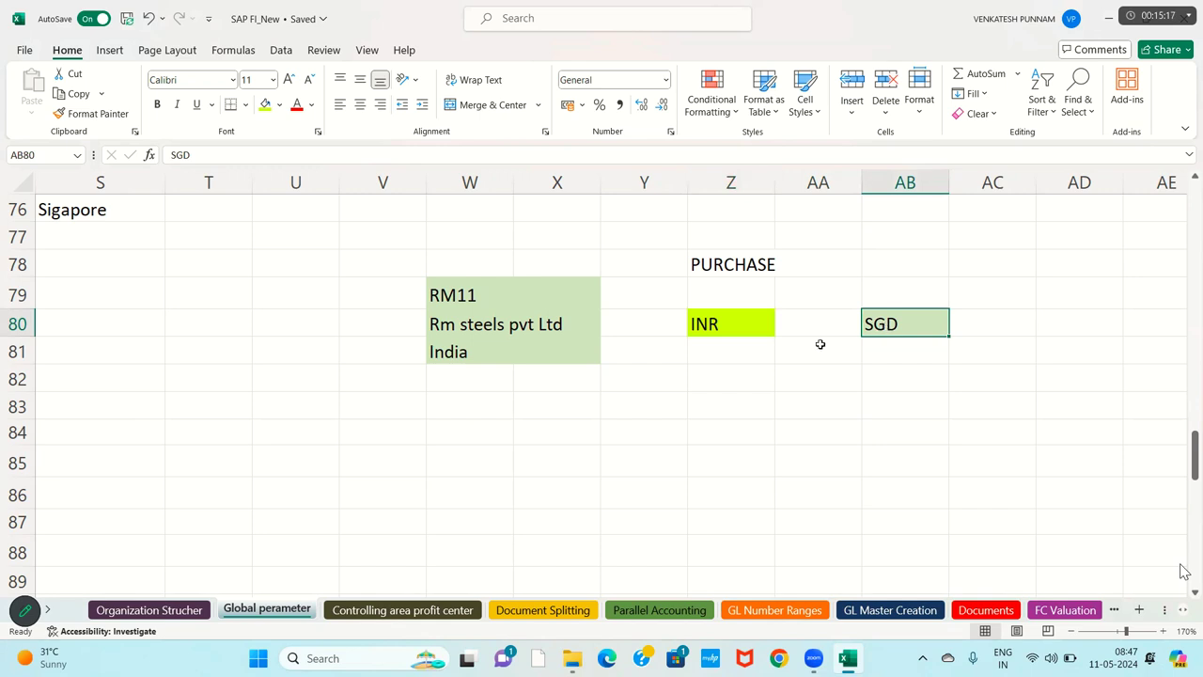
drag(724, 328, 883, 325)
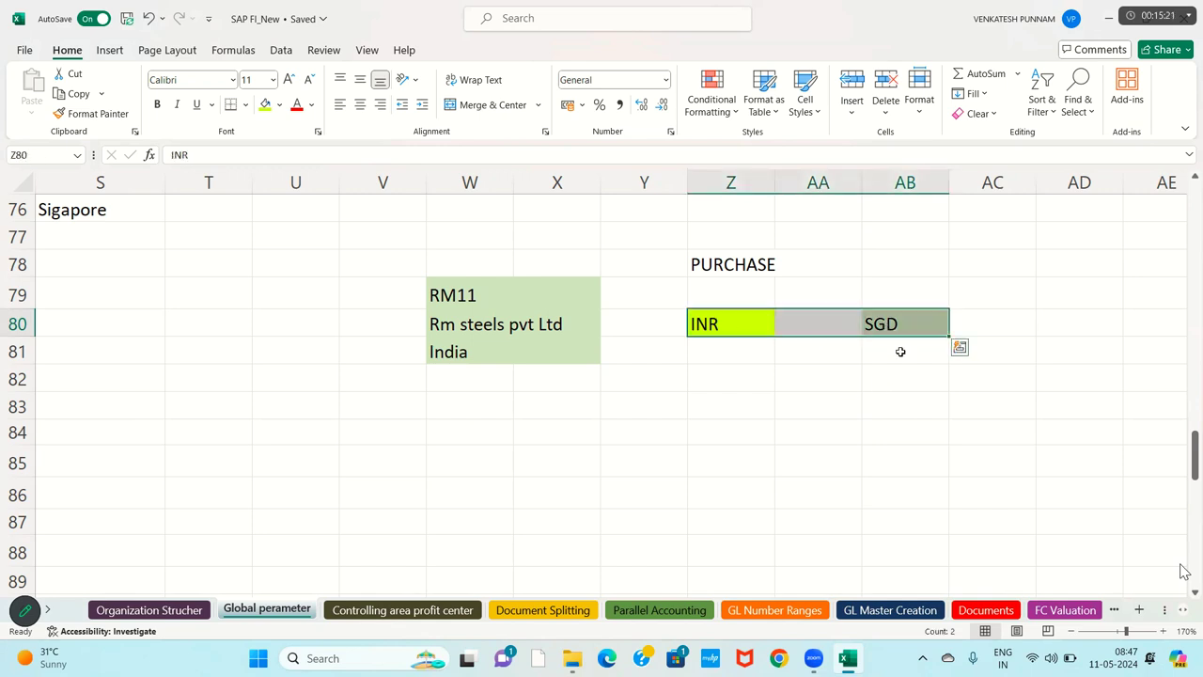
click(900, 323)
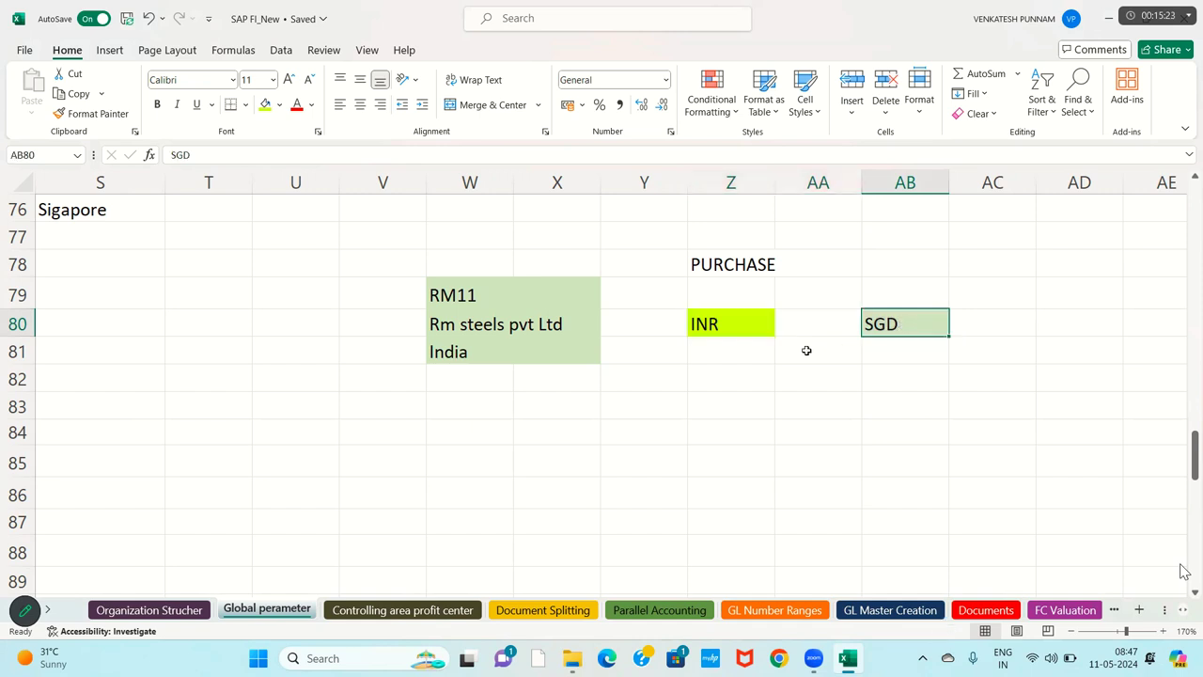
click(736, 331)
click(1015, 332)
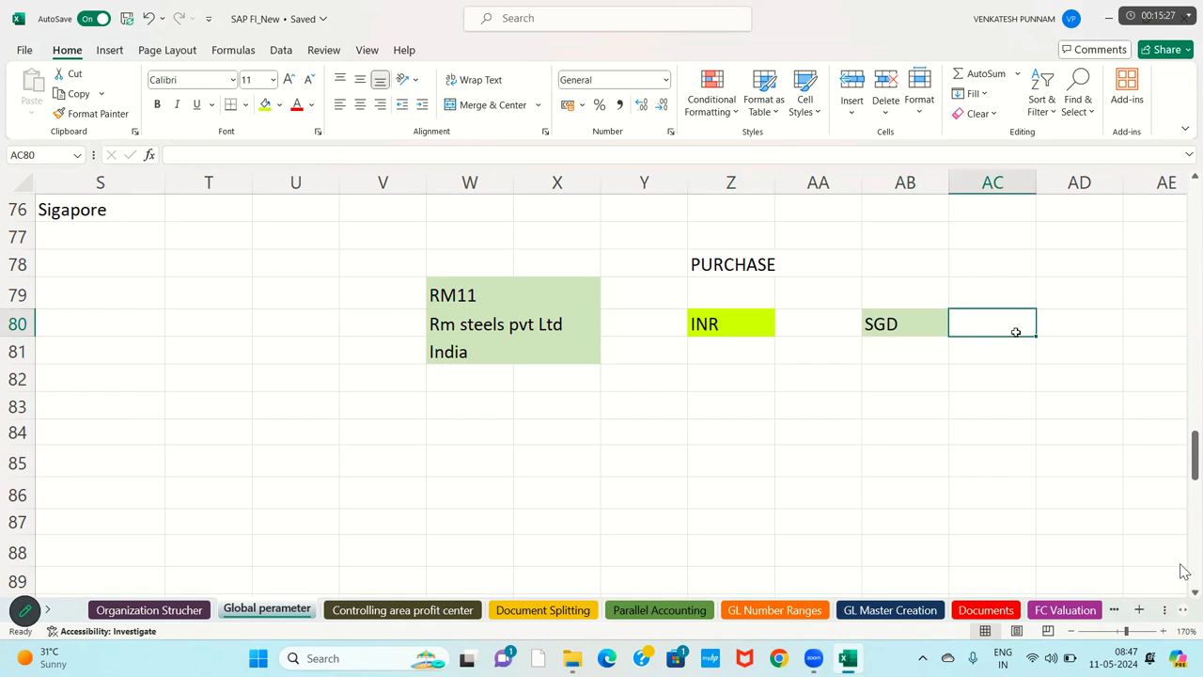
Step: Enter the heading Sales - US in cell Z83, below the purchase example
click(719, 405)
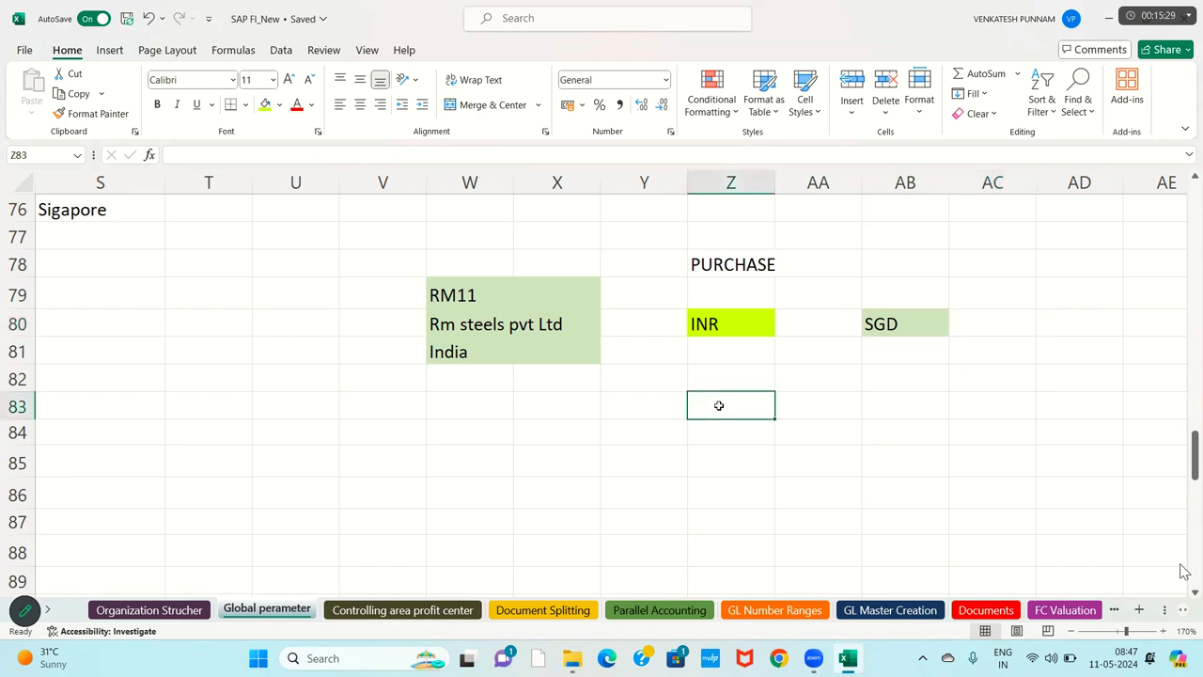
text(Sales)
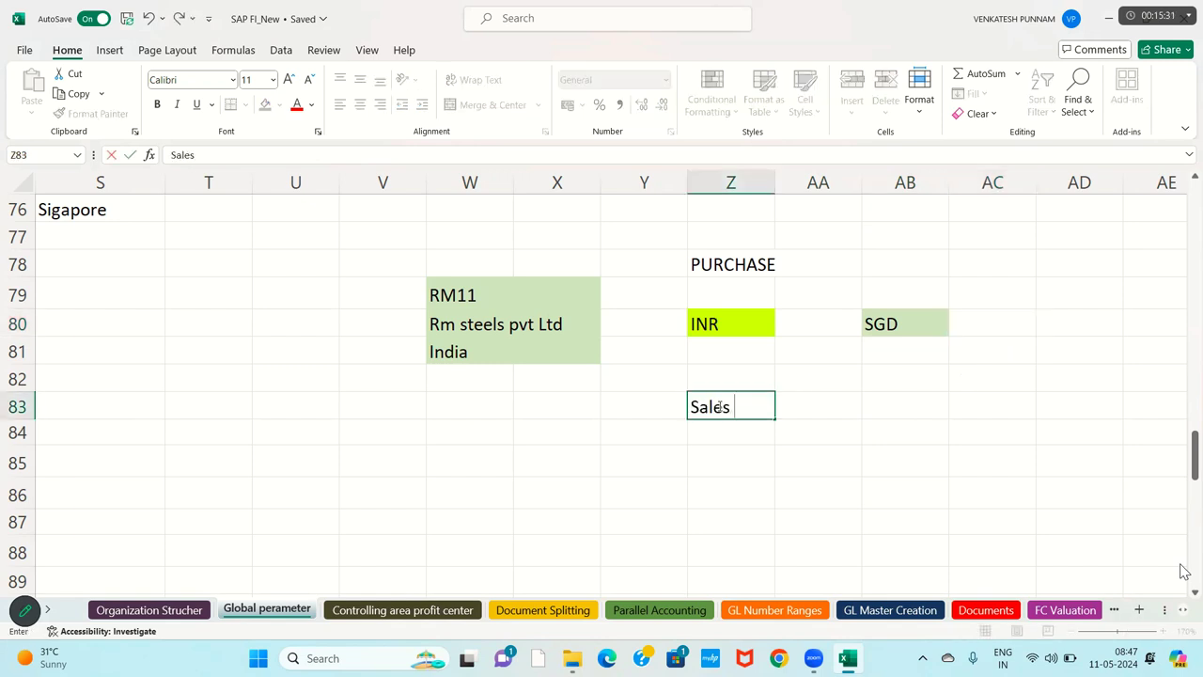
text( - us)
key(BackSpace)
key(BackSpace)
text(US)
key(Return)
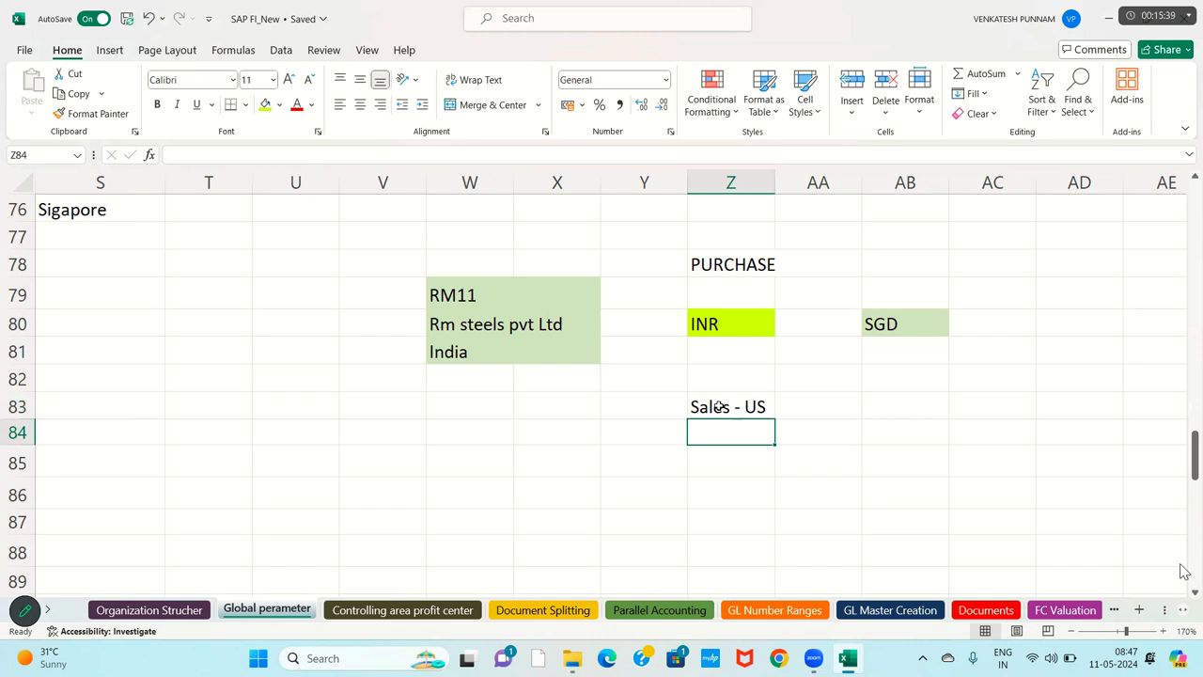
Step: Enter the sales currencies INR in cell Z86 and USD in cell AB86
click(721, 493)
text(INR)
key(Return)
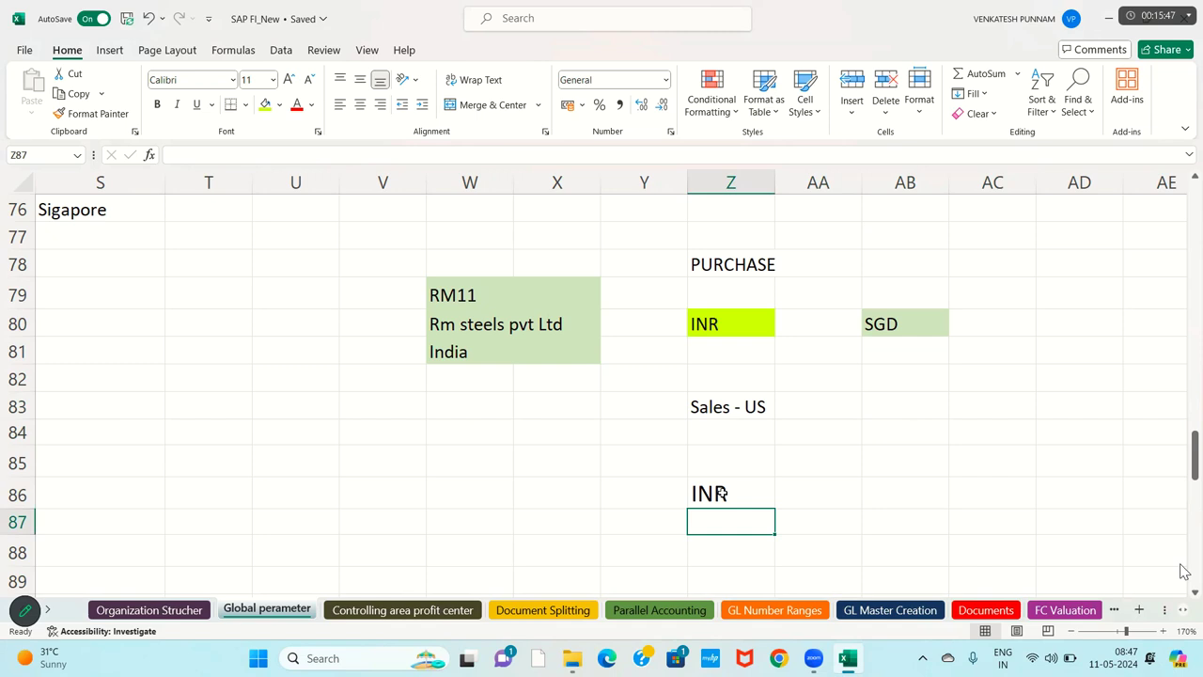
key(Right)
key(Right)
key(Up)
text(USD)
key(Return)
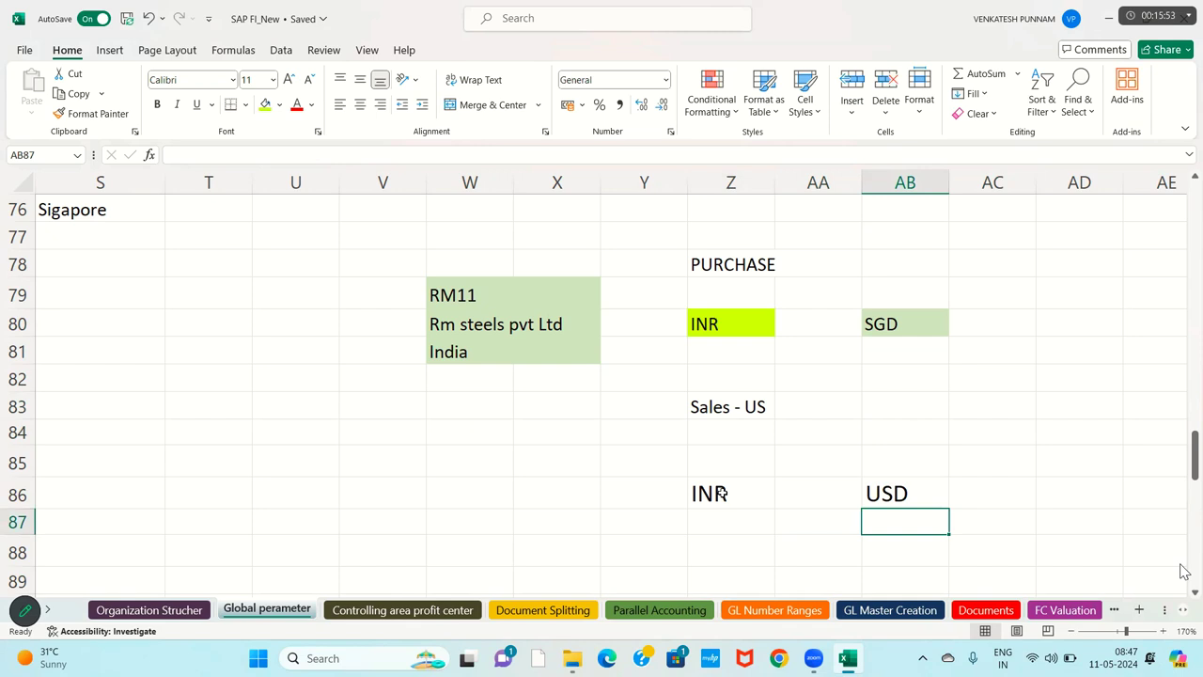
click(869, 498)
click(701, 499)
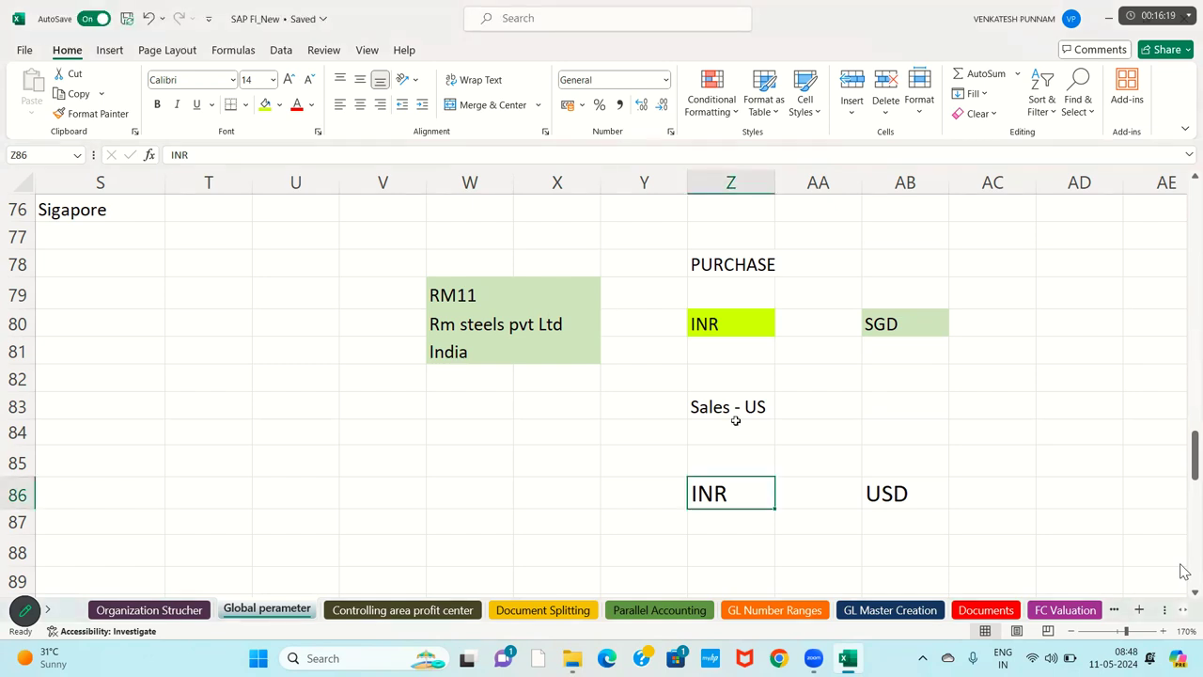
Step: Fill the India cell W81 in the company block with bright lime
click(463, 347)
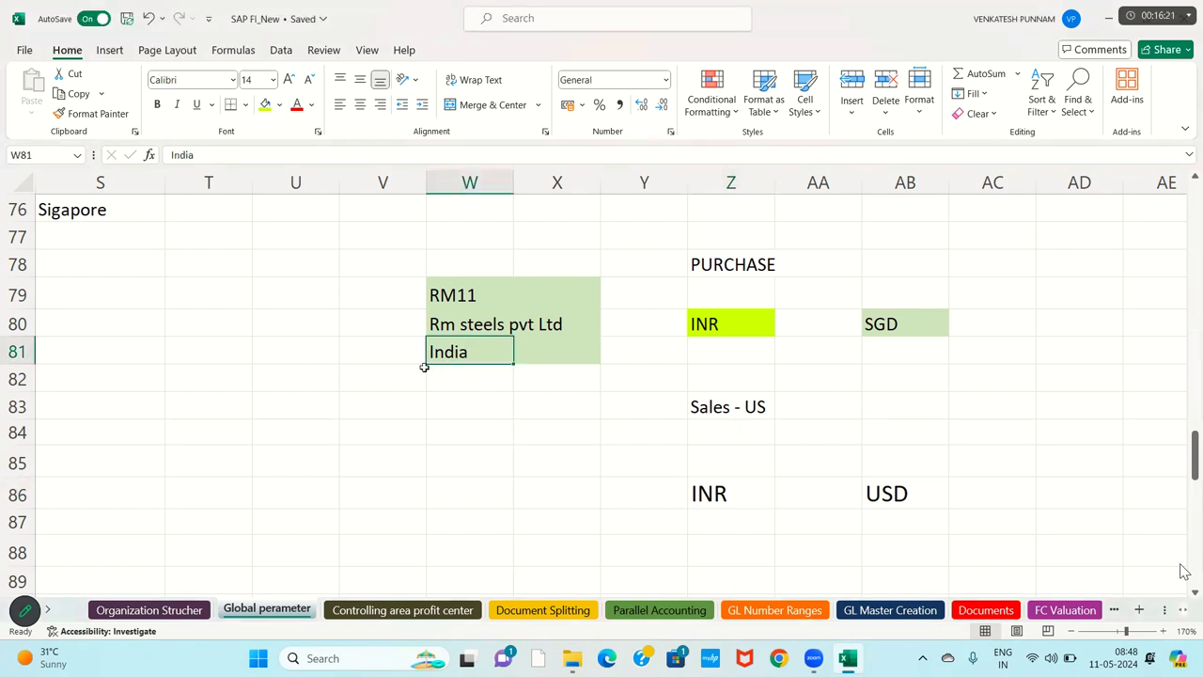
click(265, 105)
click(428, 412)
Step: Return to item 15, Check Exchange Rate Types, and examine its heading row above the currency translation ratios
key(Left)
key(Left)
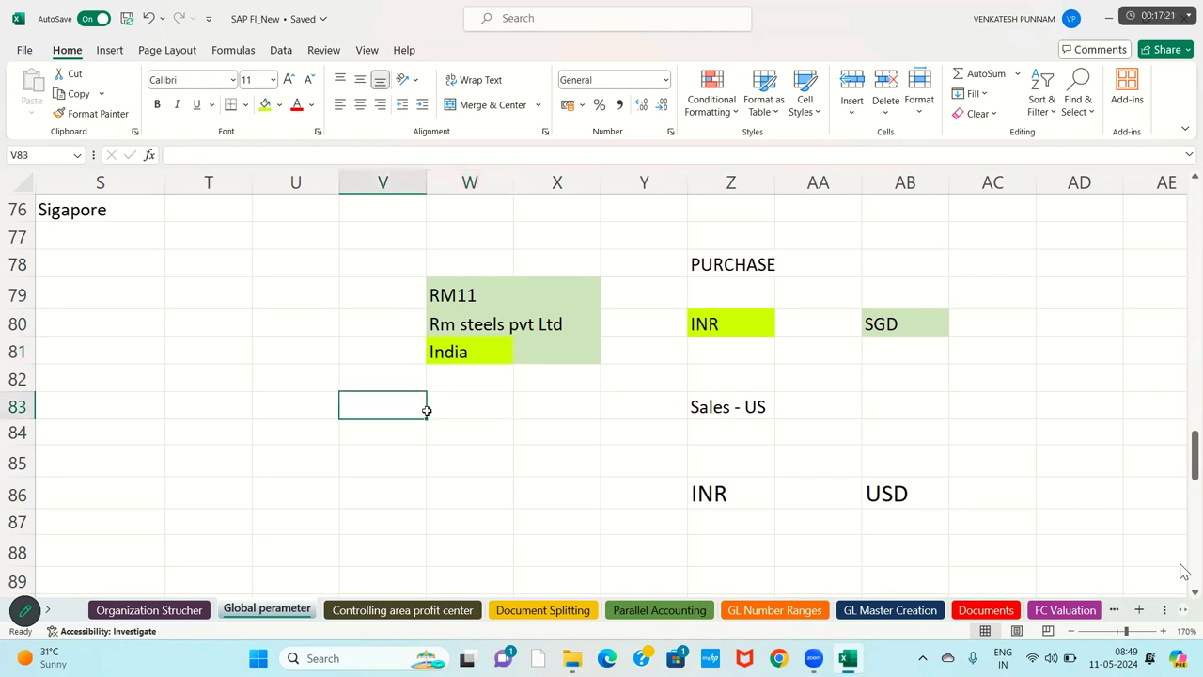
key(Left)
key(Left)
key(Left)
key(Left)
key(Left)
key(Left)
key(Left)
key(Left)
key(Left)
key(Left)
key(Left)
key(Left)
key(Left)
key(Left)
key(Left)
key(Left)
key(Left)
key(Left)
key(Left)
key(Left)
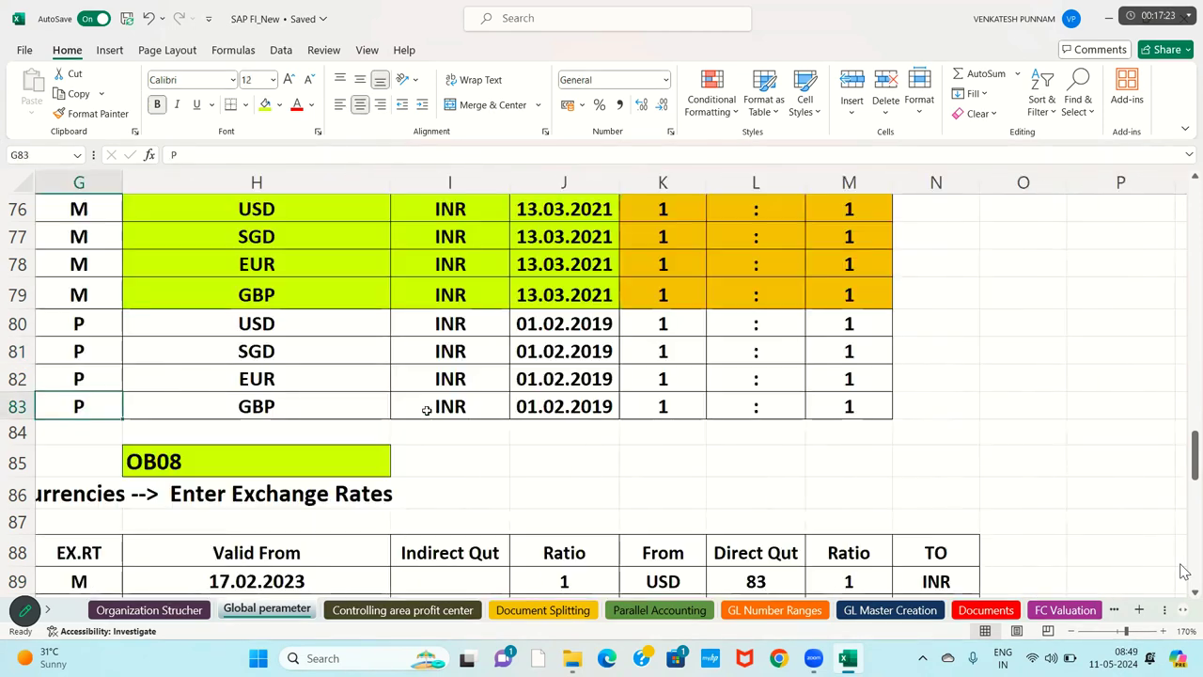
key(Up)
key(Up)
key(Up)
key(Up)
key(Up)
key(Up)
key(Up)
key(Up)
key(Up)
key(Up)
key(Up)
key(Up)
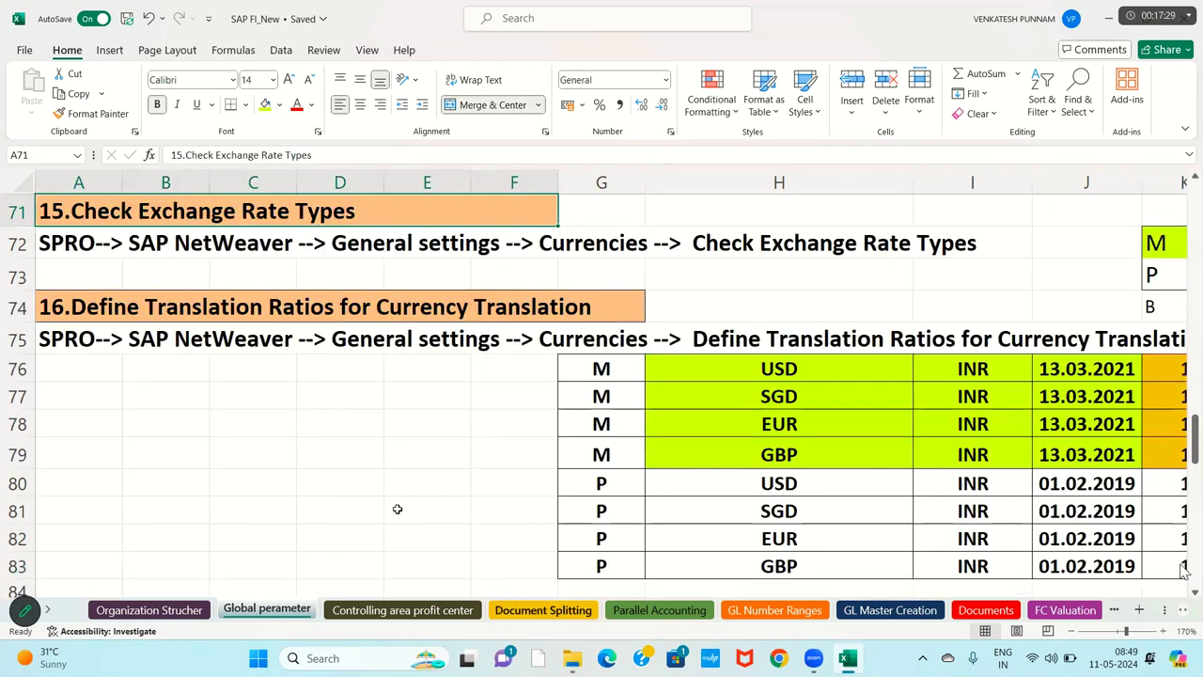
scroll(417, 529, down, 5)
click(362, 265)
scroll(276, 416, up, 3)
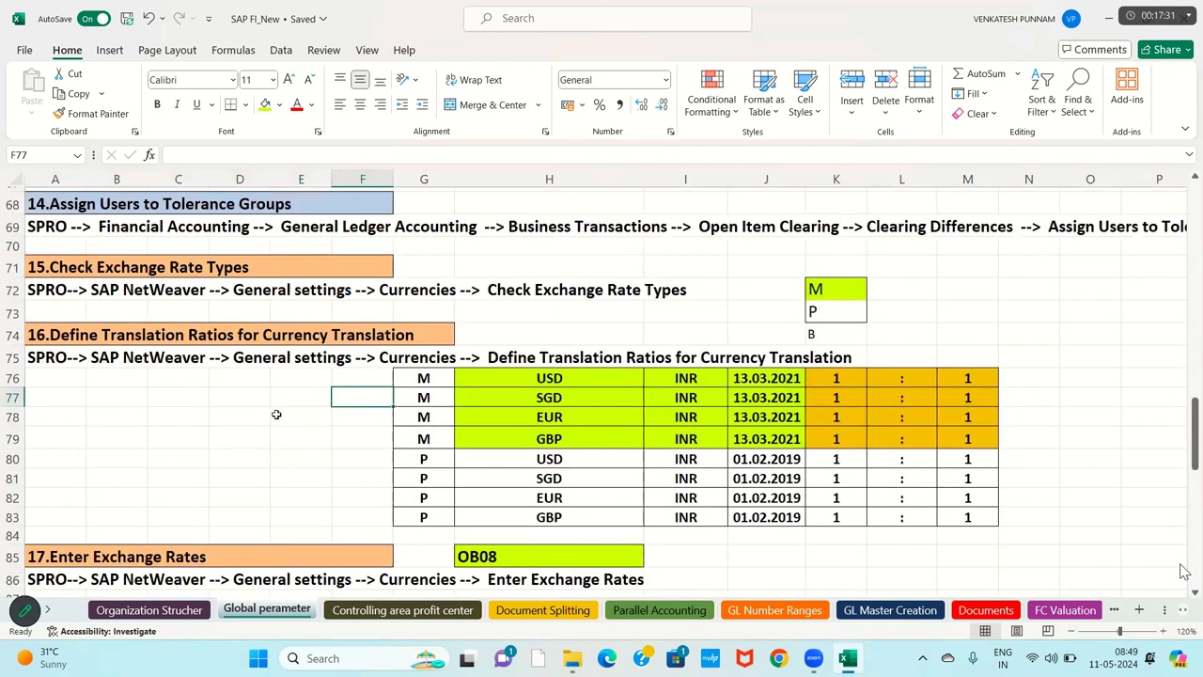
drag(75, 326, 712, 329)
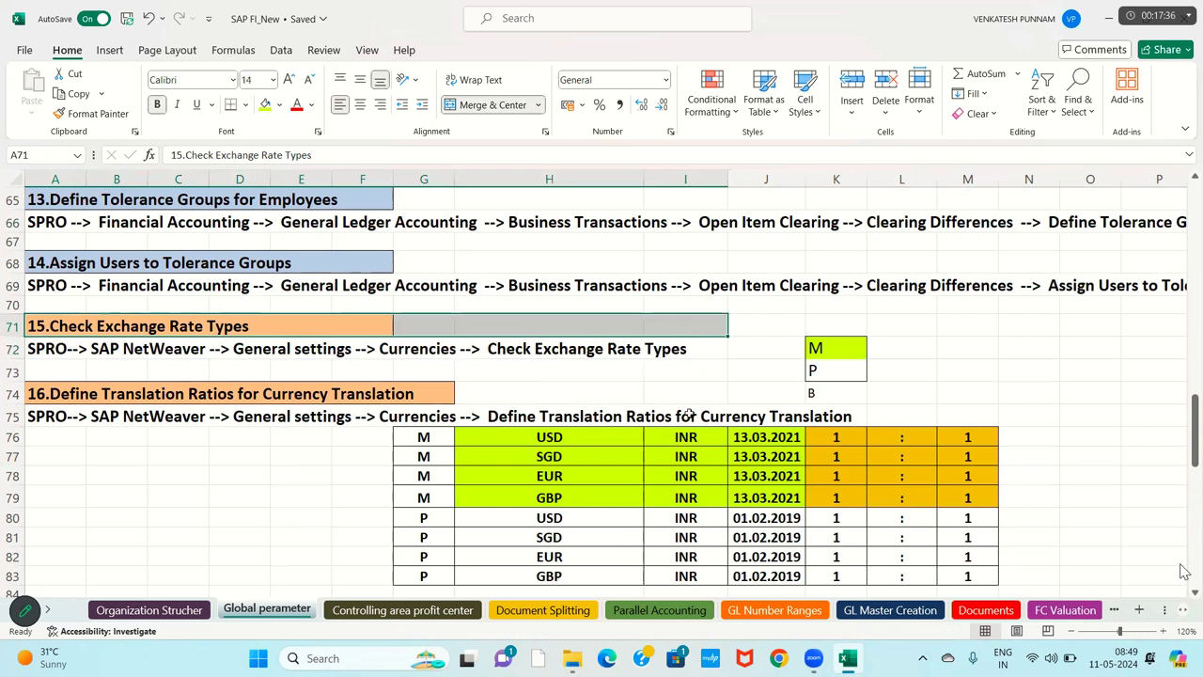
Step: Examine the exchange rate types M, P and B in K72:K74 and the Check Exchange Rate Types block
click(819, 348)
click(817, 370)
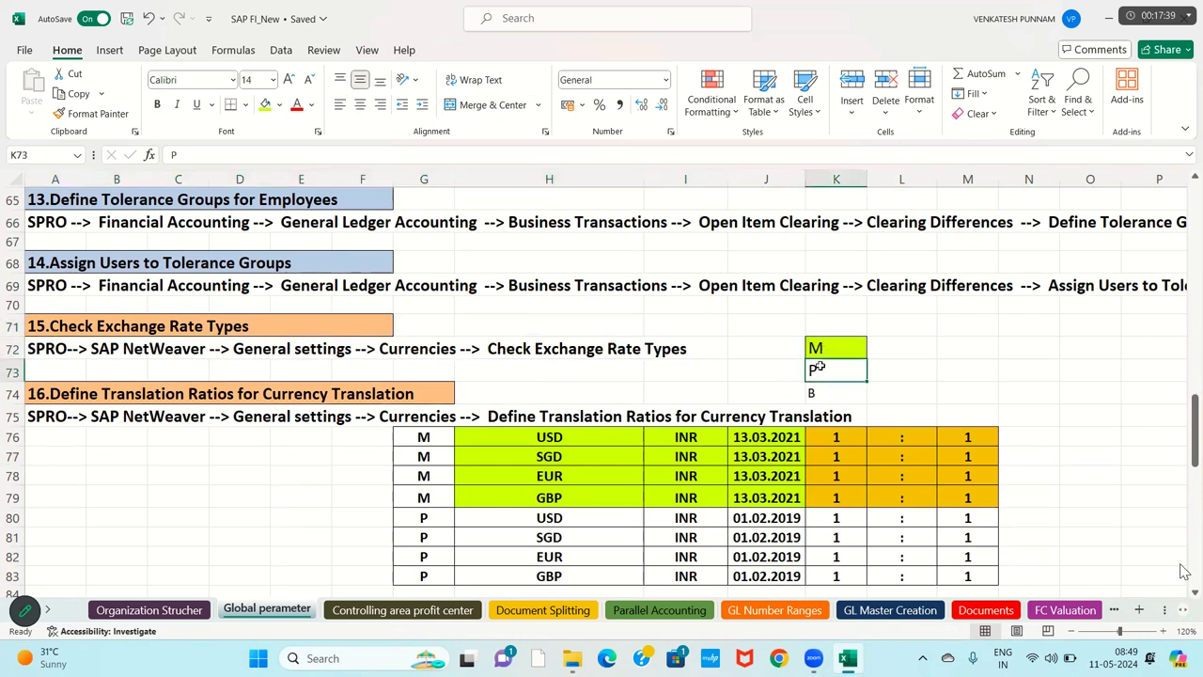
click(817, 393)
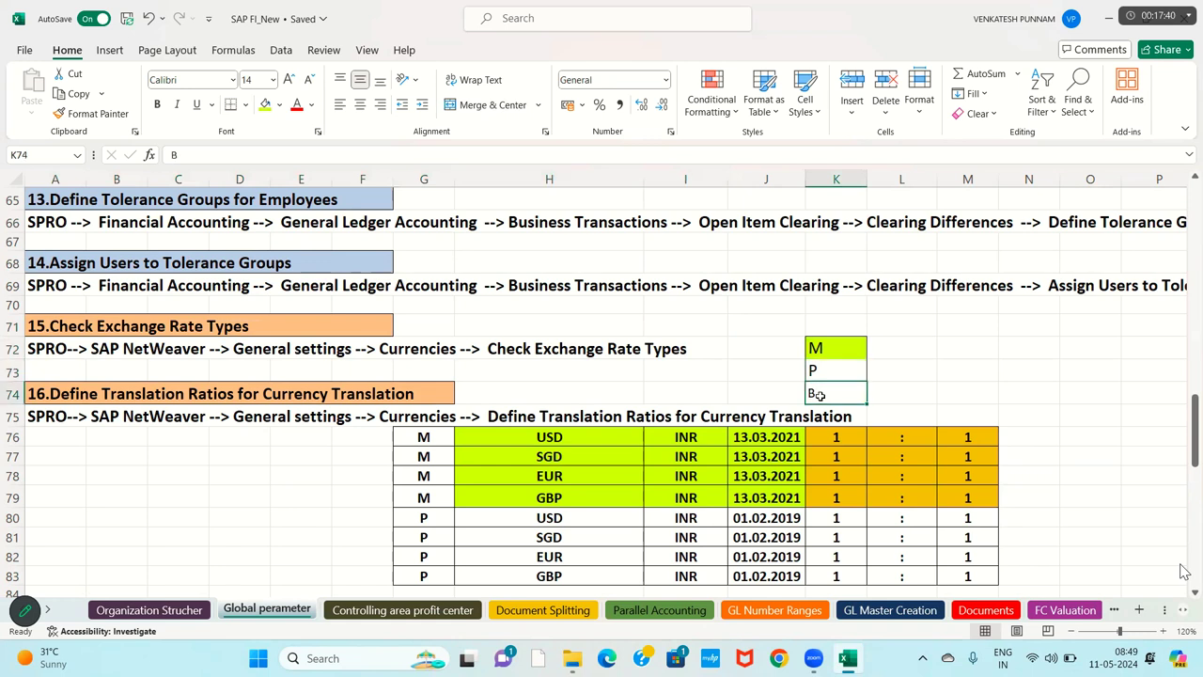
click(834, 348)
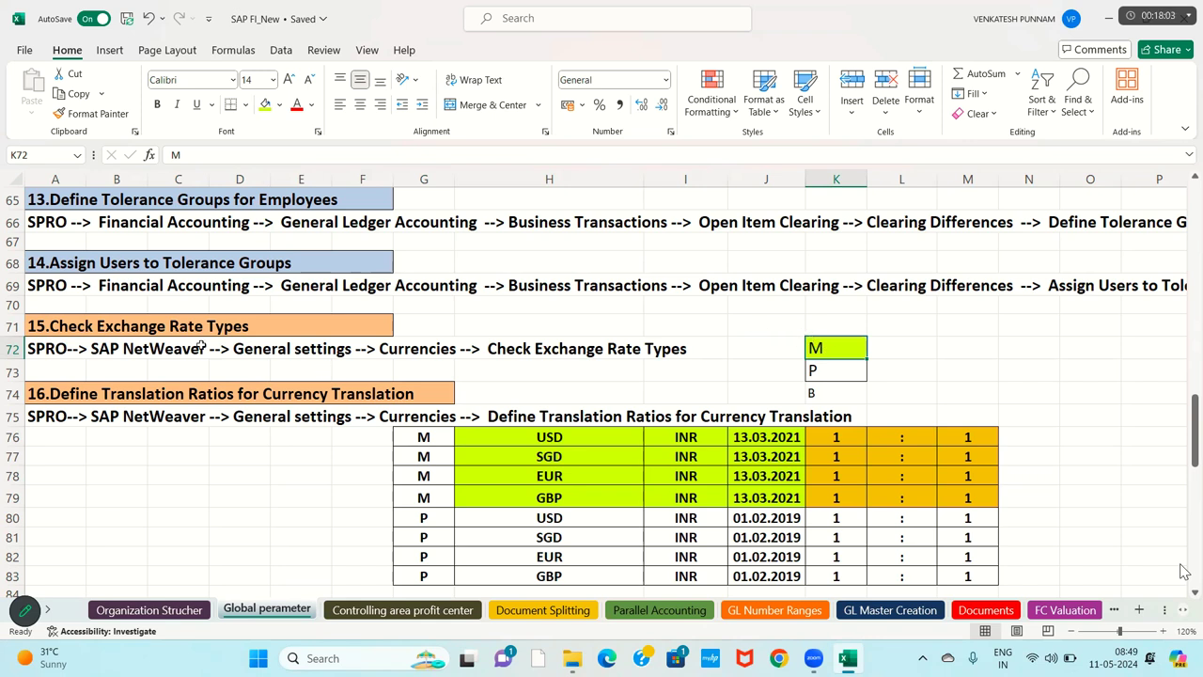
drag(77, 319, 845, 363)
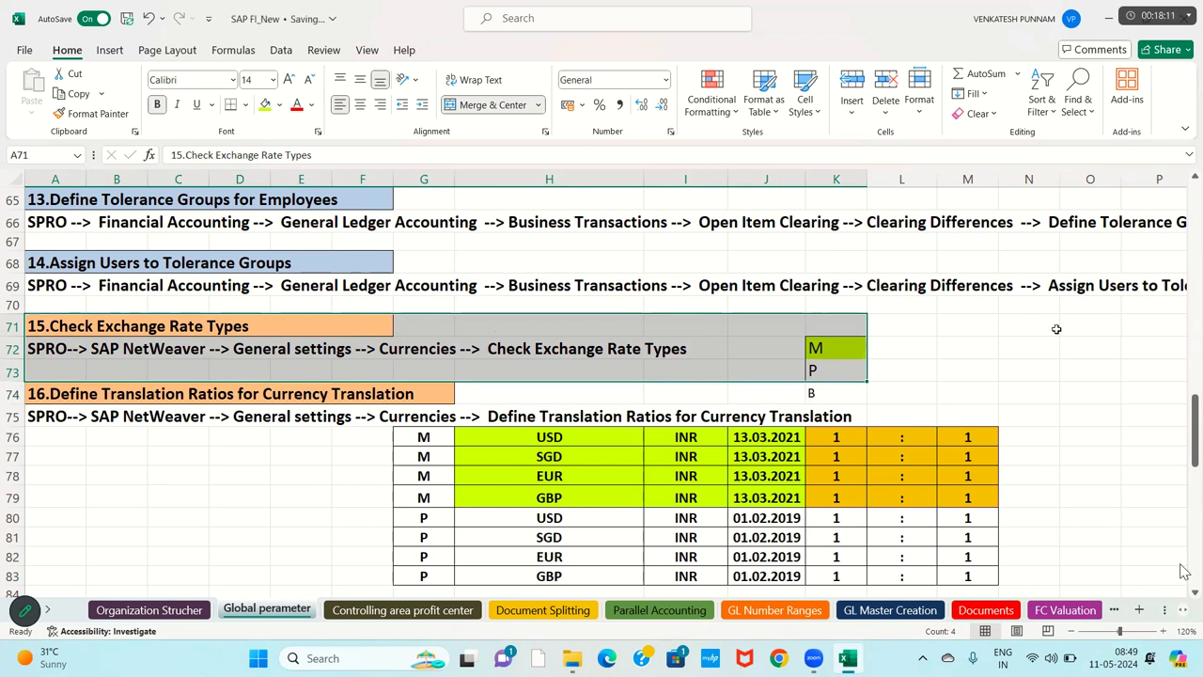
click(996, 354)
Step: Switch to Remote Desktop Connection and connect to the saved server, entering the account password and accepting the unverified certificate
key(super+r)
key(Return)
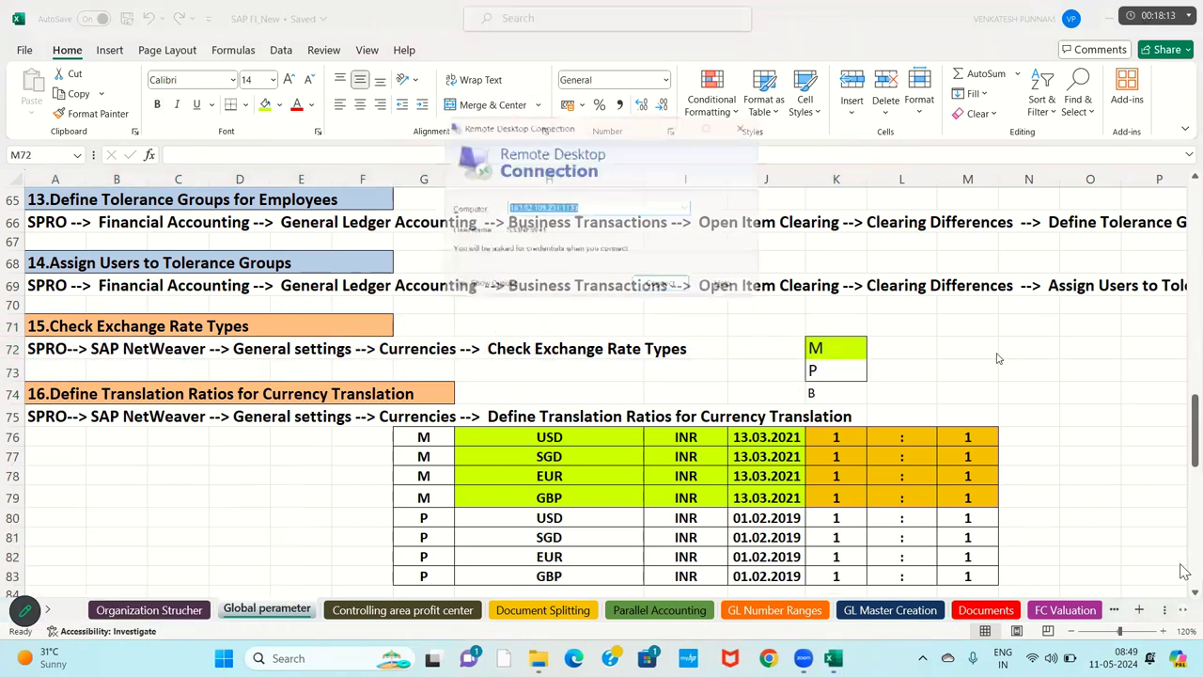
key(Return)
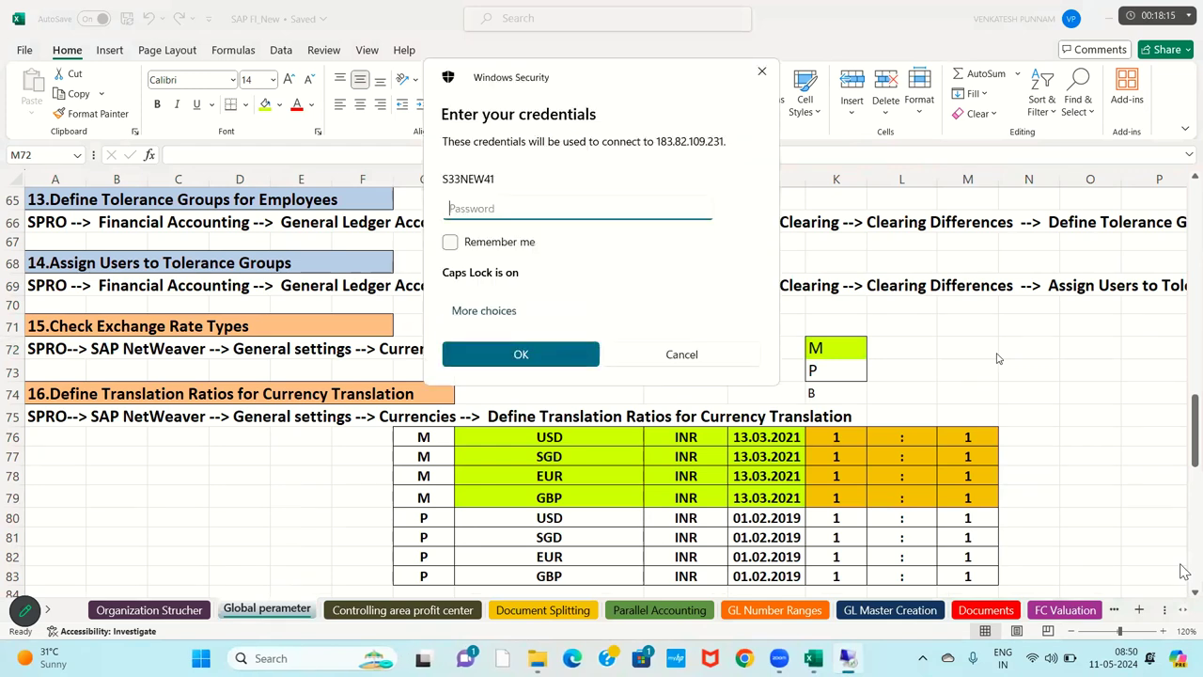
key(Caps_Lock)
key(ctrl+v)
key(Return)
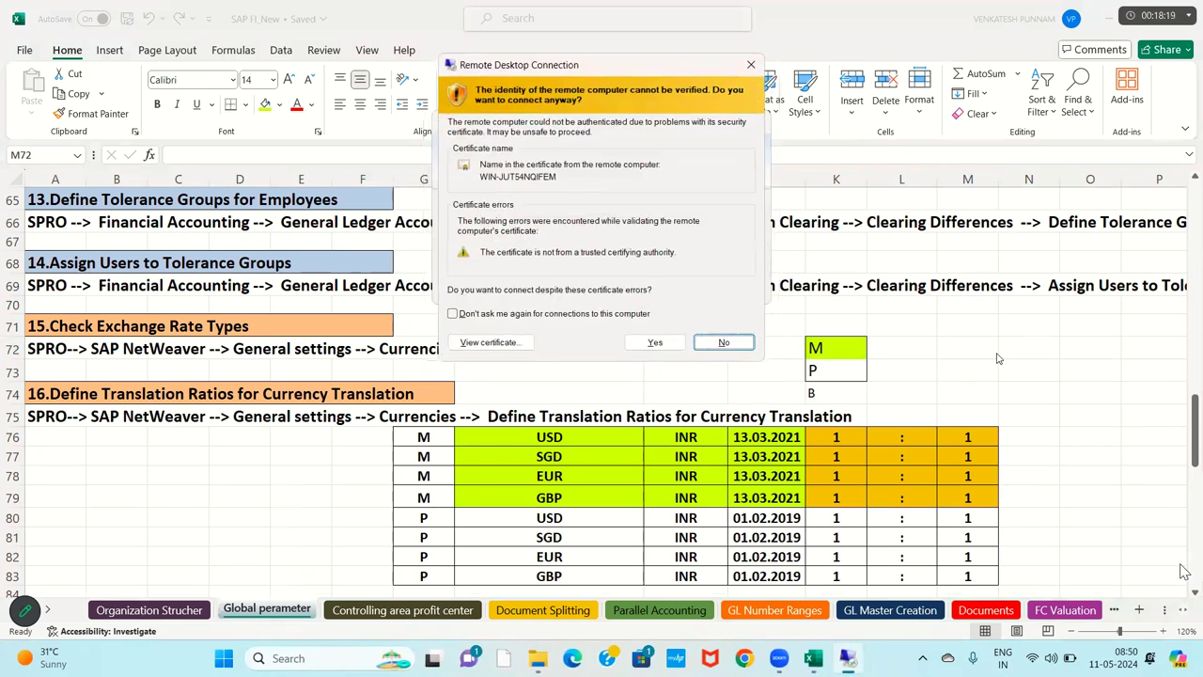
key(Left)
key(Return)
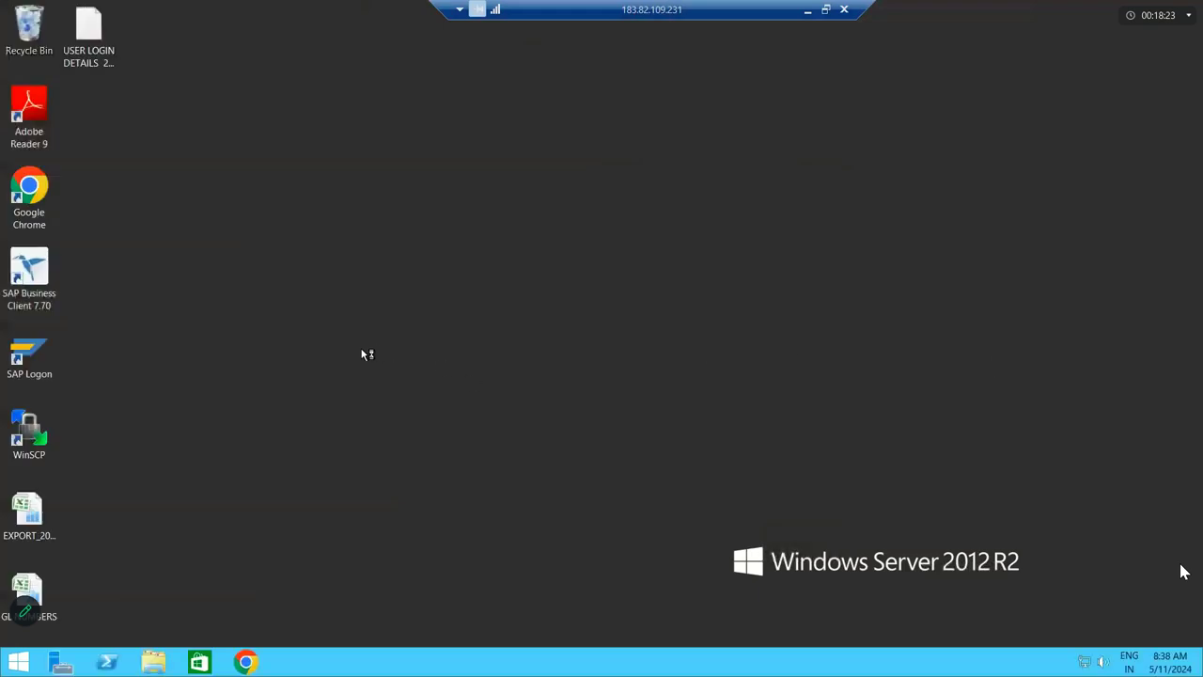
Step: Open SAP Logon and log on to the S4HANA system in client 220 with the user name and password
double_click(57, 357)
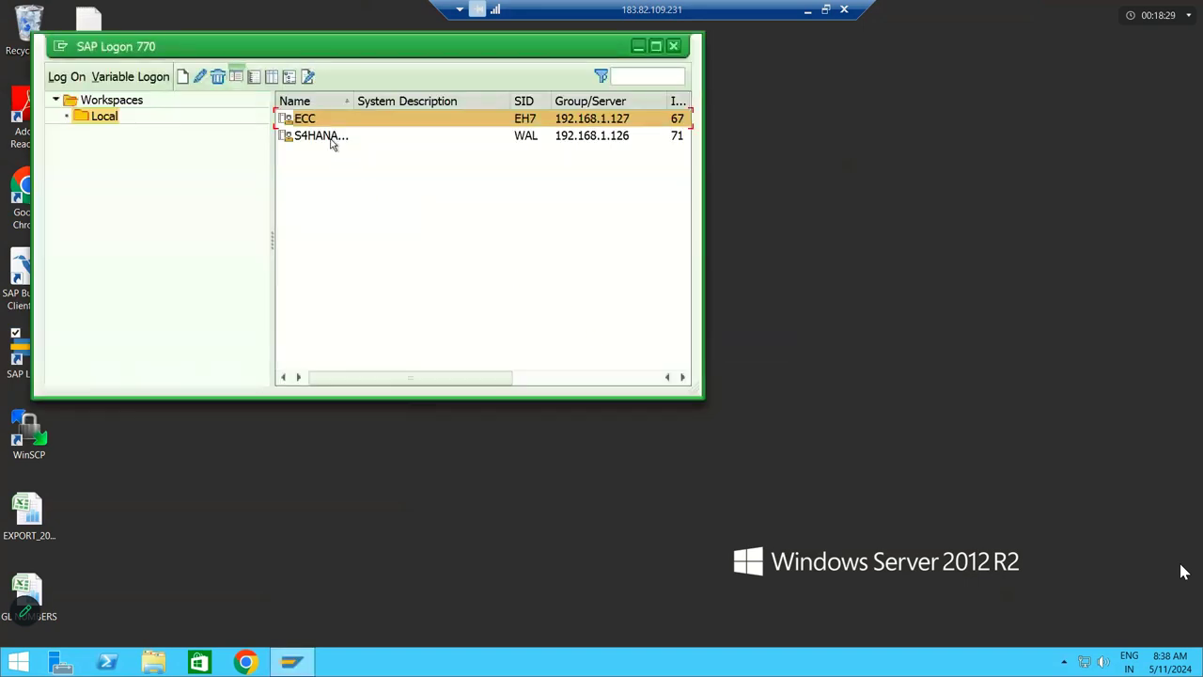
double_click(331, 137)
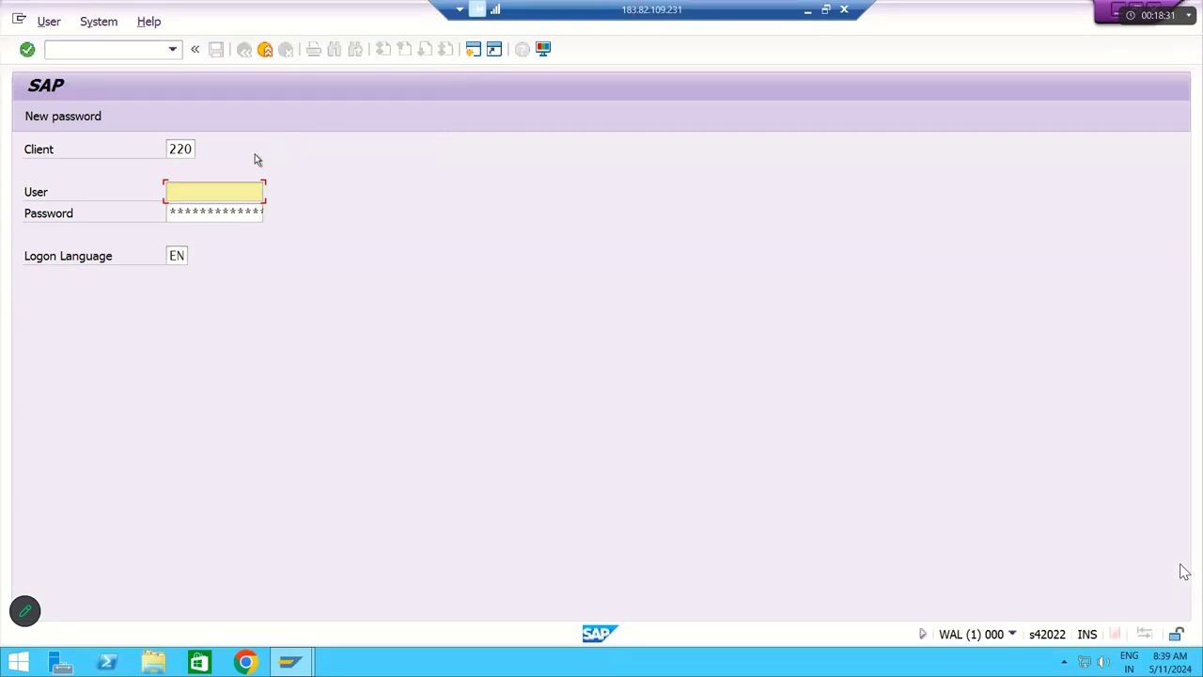
text(k)
click(220, 206)
click(219, 212)
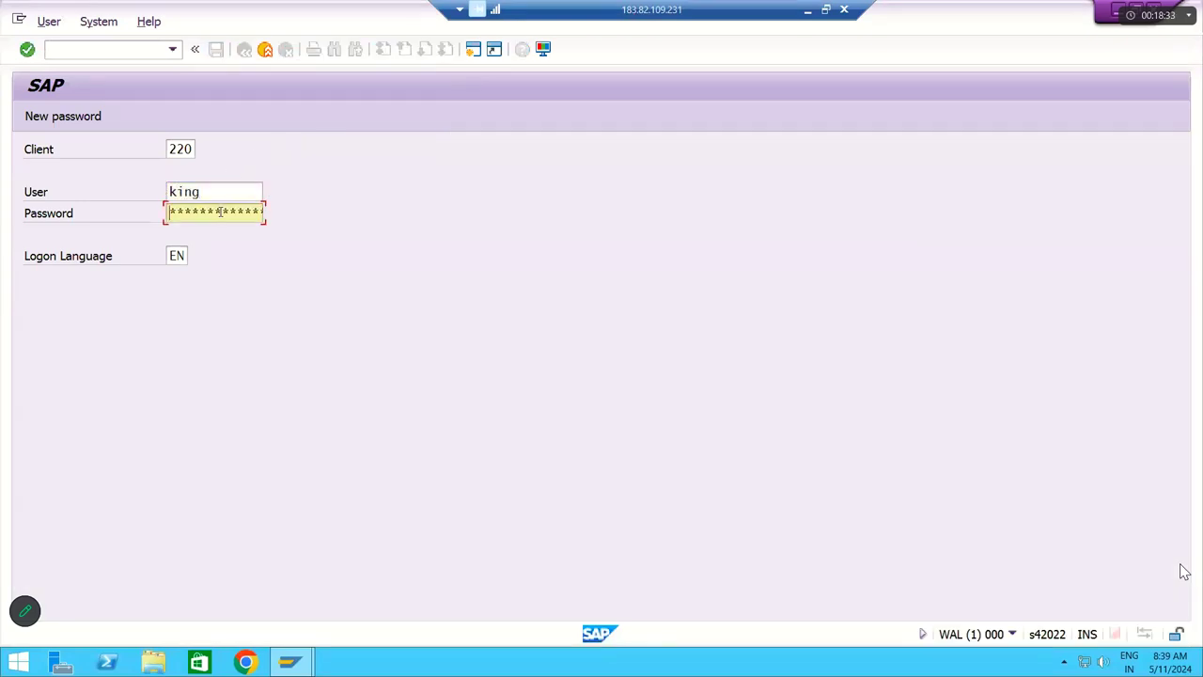
text(*******)
key(Return)
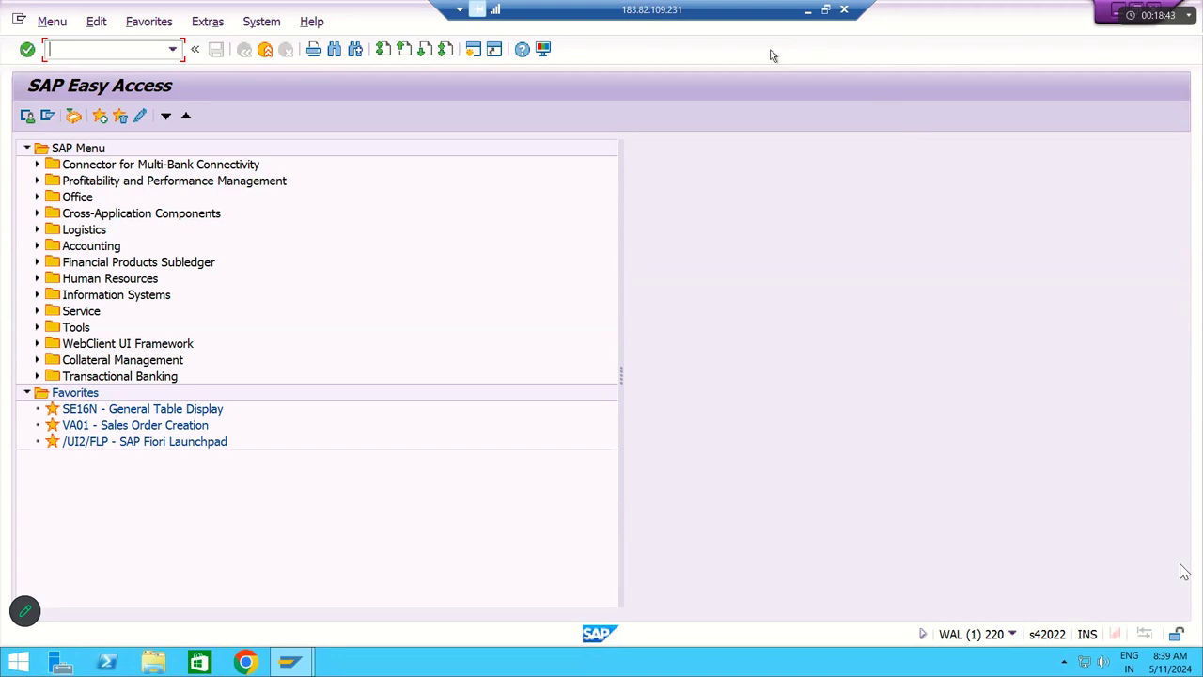
Step: Run transaction SPRO and open the SAP Reference IMG
text(SPRO)
key(Return)
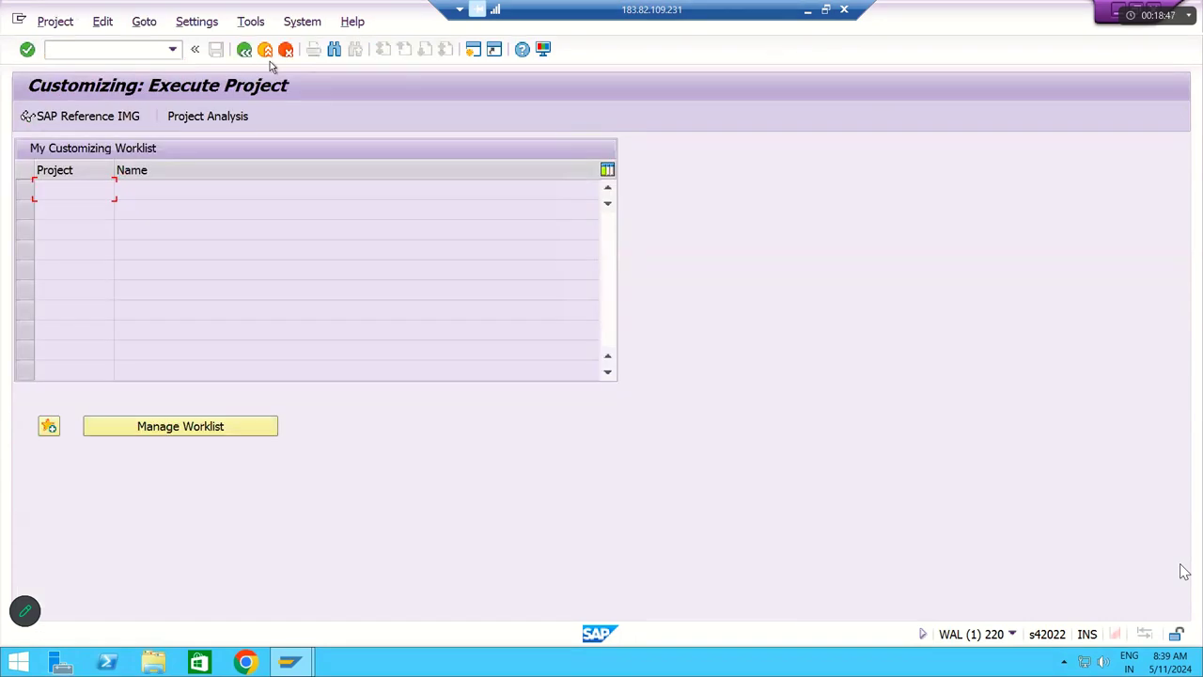
click(101, 120)
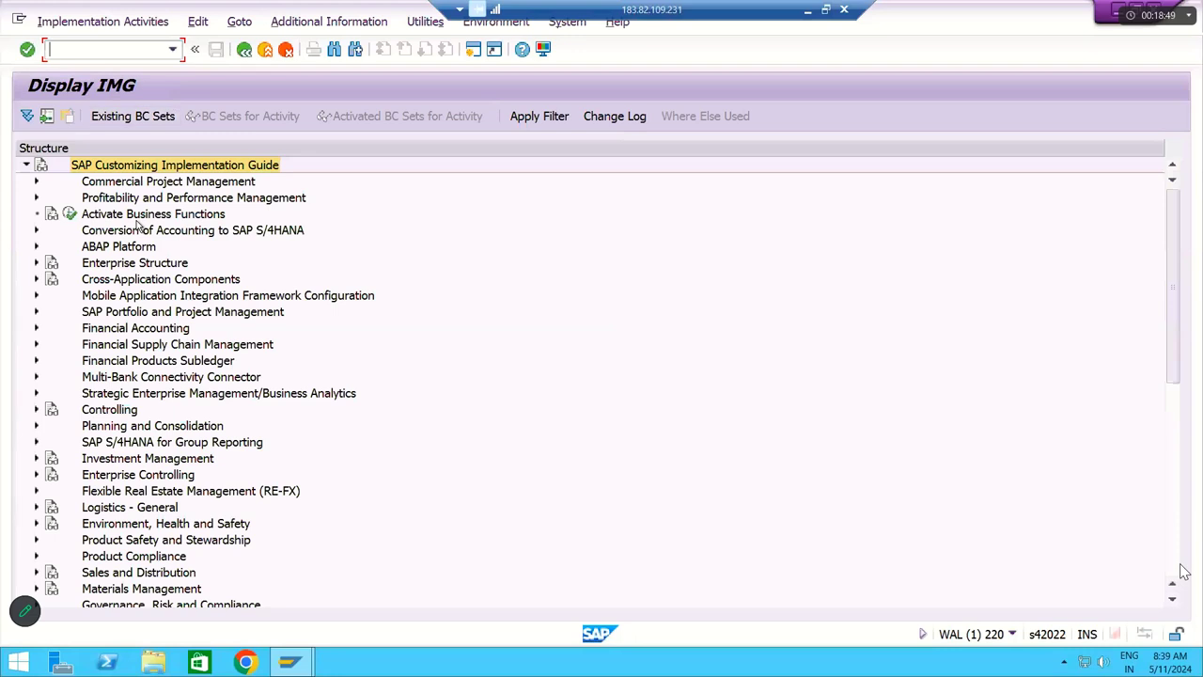
Step: Expand ABAP Platform and its General settings node in the implementation guide
key(Down)
key(Down)
key(Down)
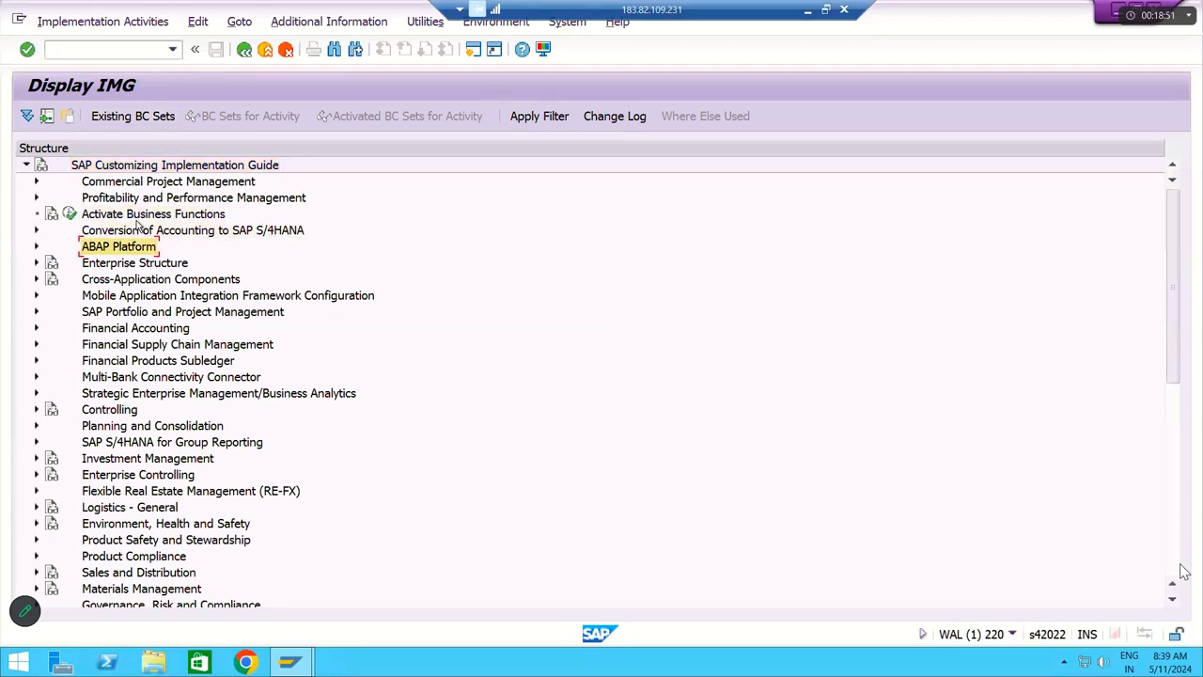
key(Right)
key(Down)
key(Down)
key(Down)
key(Down)
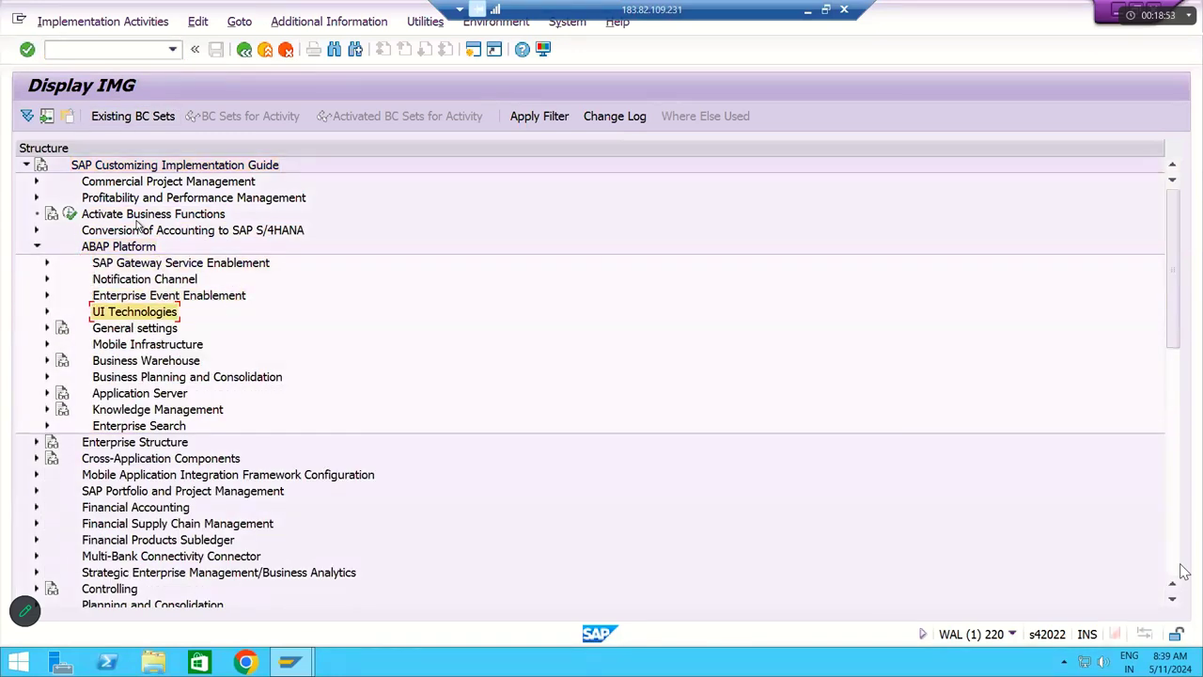
key(Down)
key(Right)
Step: Expand the Currencies node under General settings
key(Down)
key(Down)
key(Down)
key(Down)
key(Down)
key(Down)
key(Down)
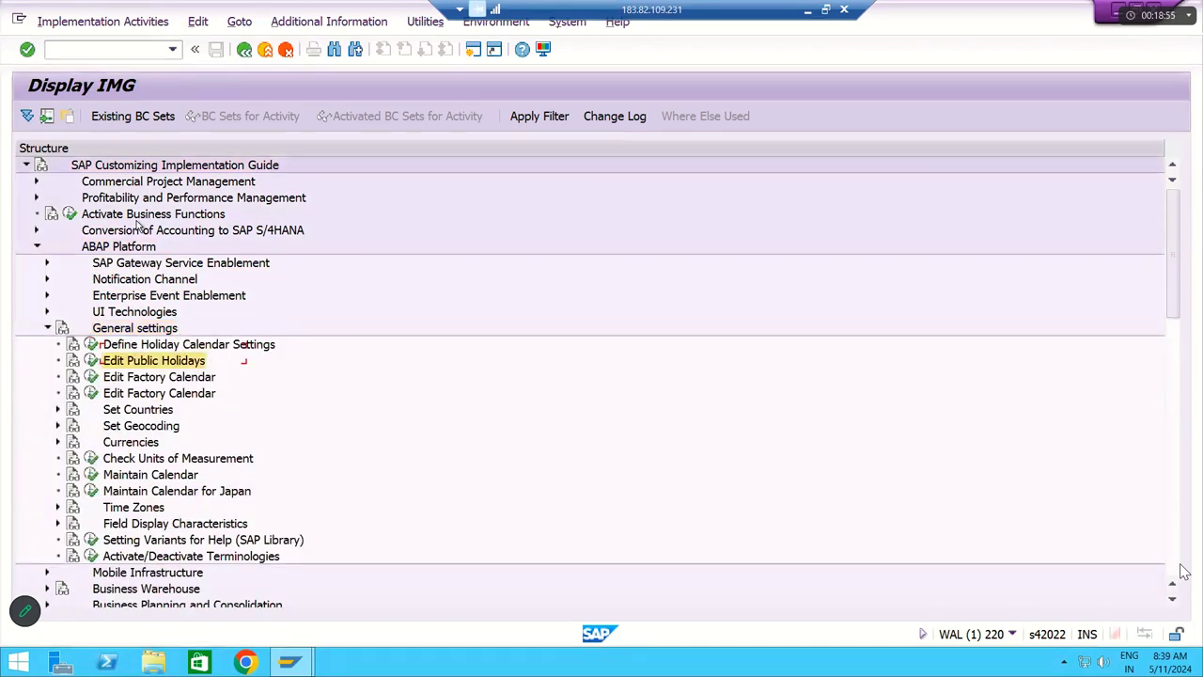
key(Right)
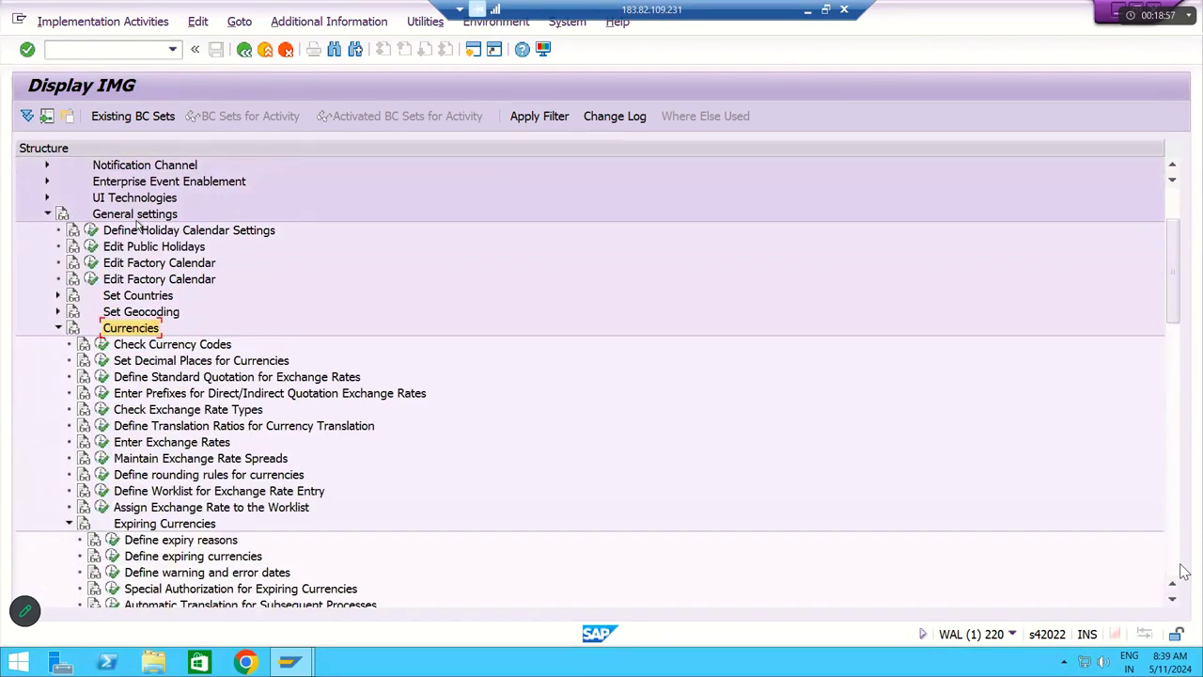
Step: Locate Check Exchange Rate Types, Define Translation Ratios for Currency Translation and Enter Exchange Rates under Currencies
key(Down)
key(Down)
key(Down)
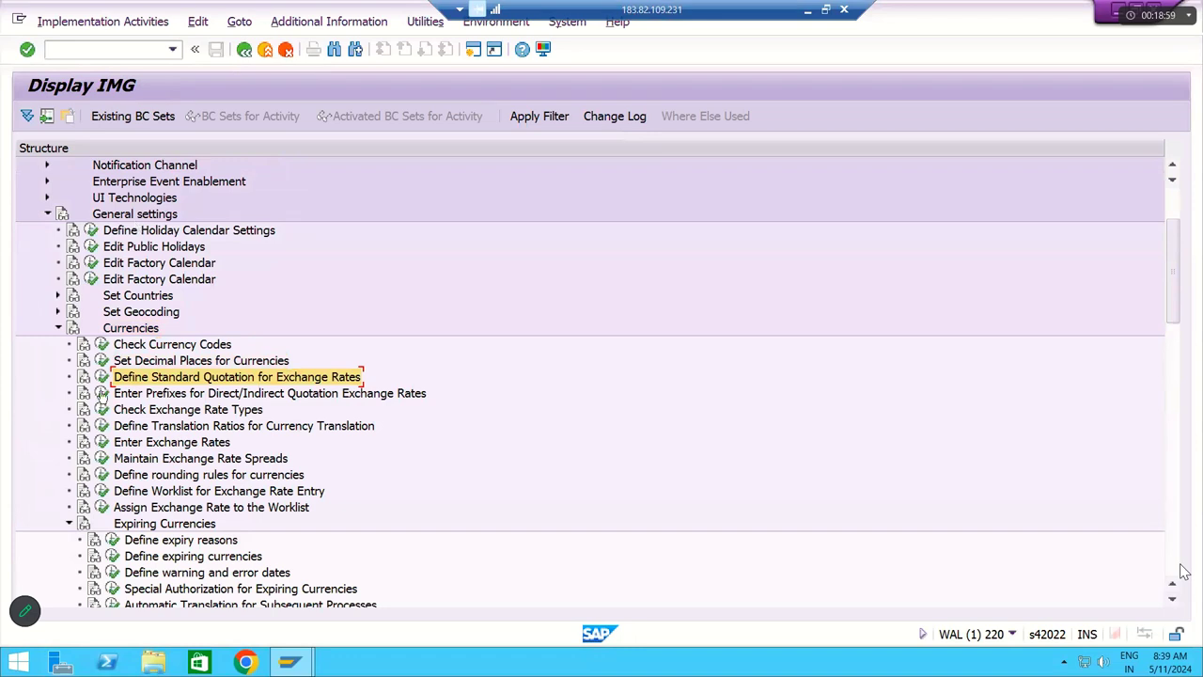
click(153, 415)
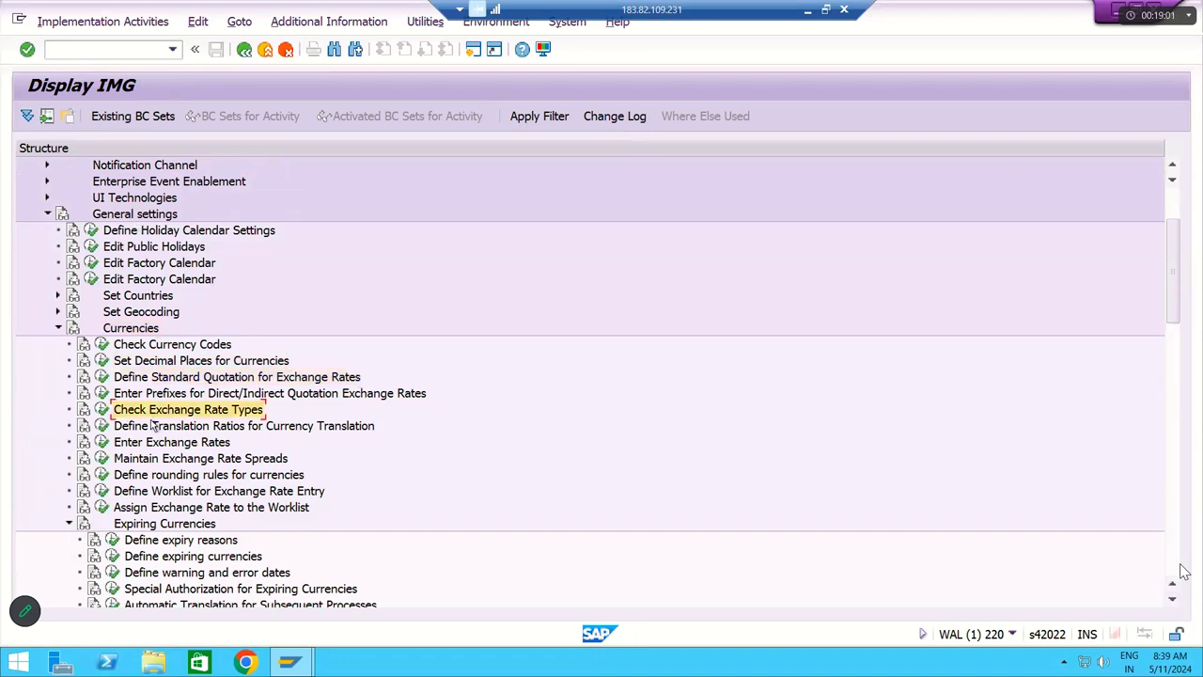
click(148, 430)
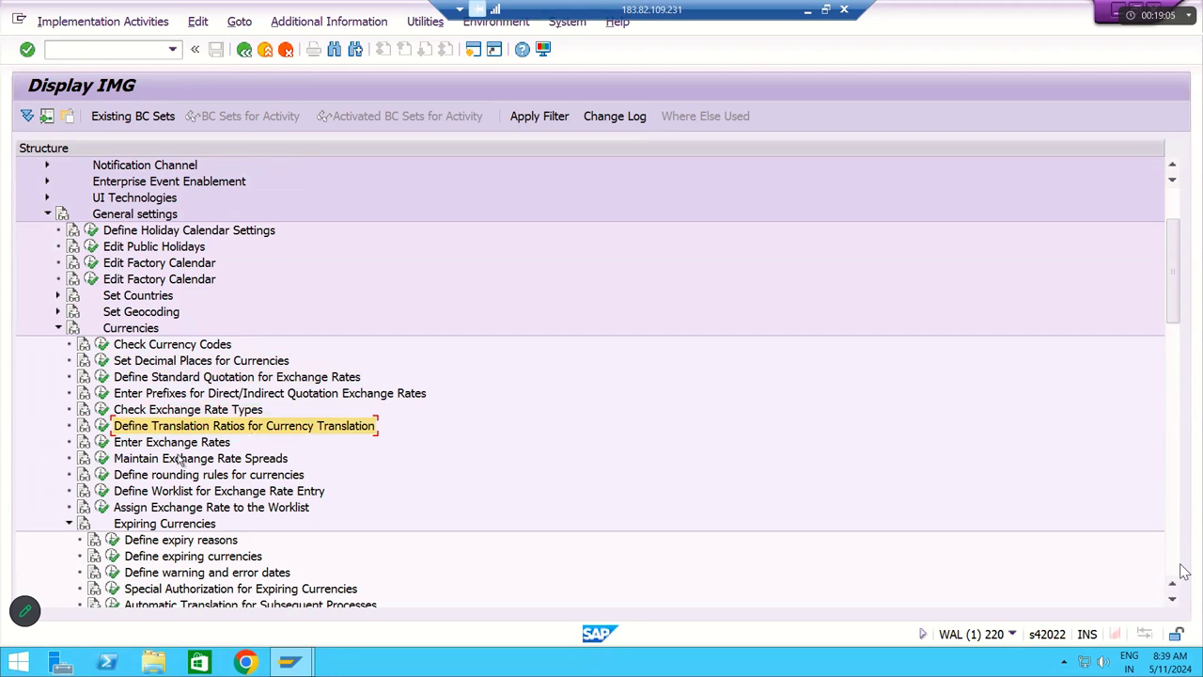
click(150, 445)
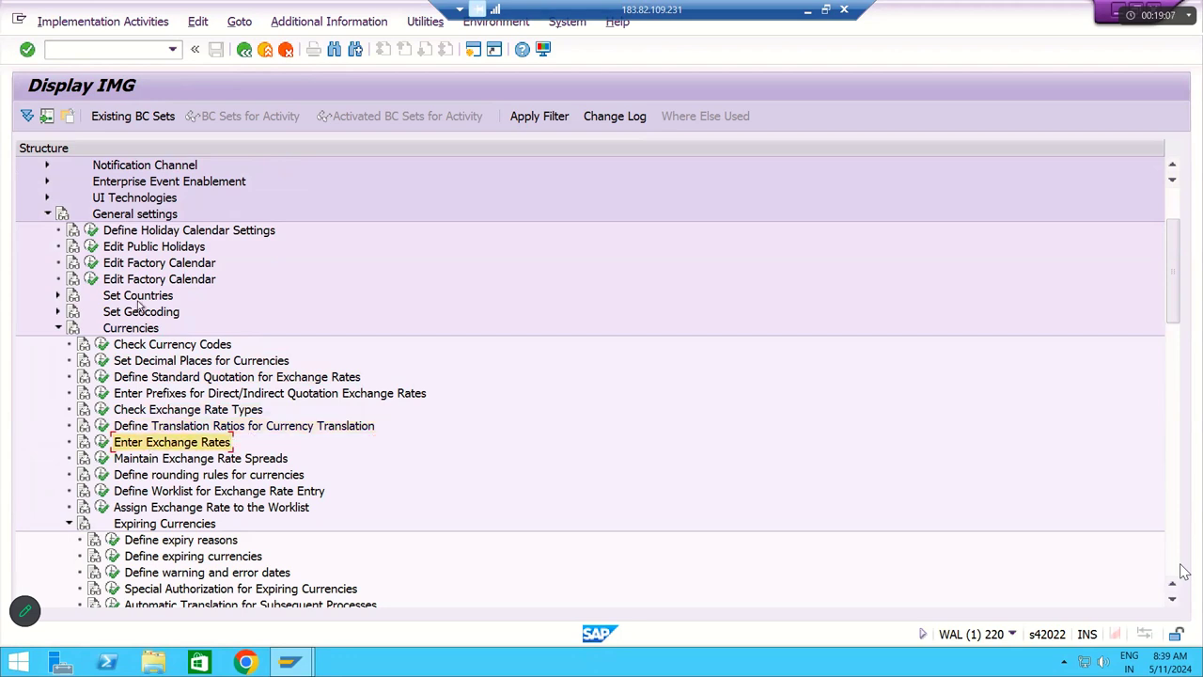
Step: Review the path from ABAP Platform through General settings to Currencies and its three exchange rate activities
scroll(141, 310, up, 3)
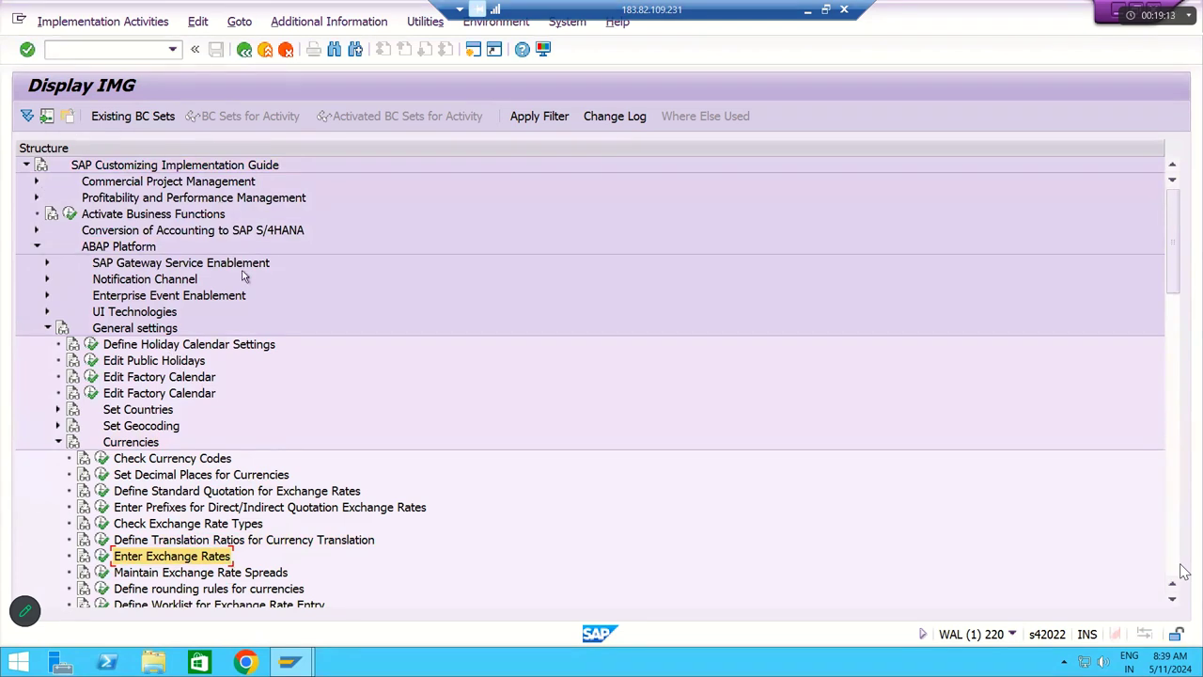
click(103, 250)
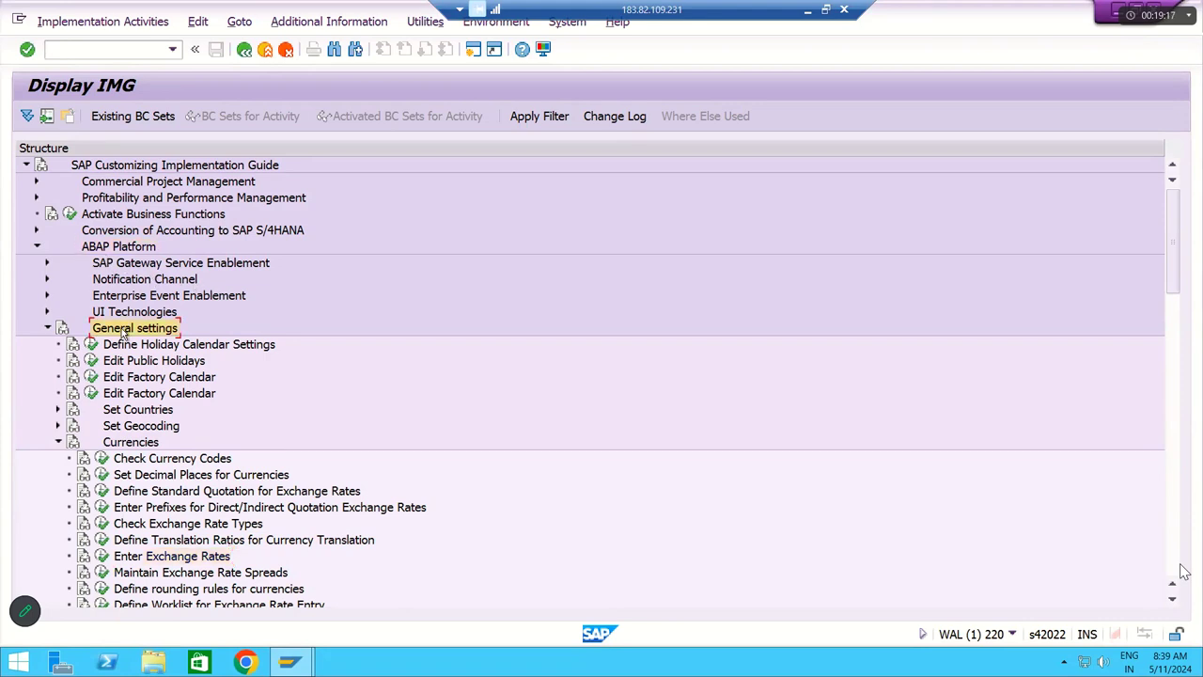
click(148, 446)
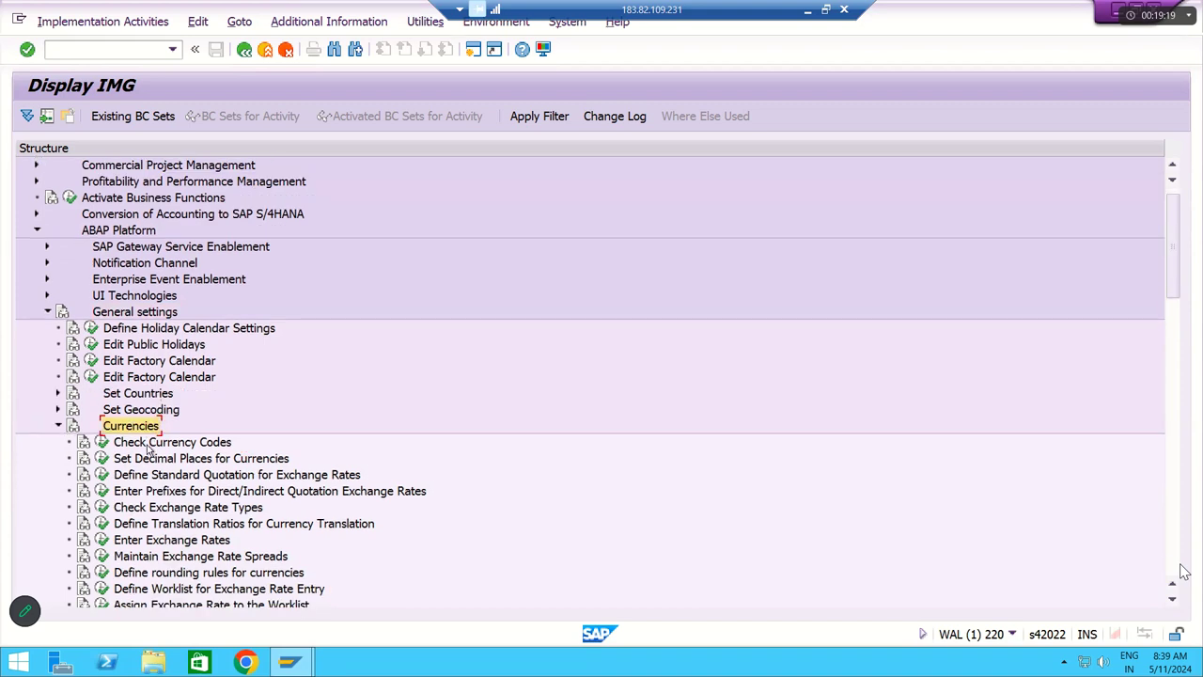
scroll(147, 449, down, 1)
click(151, 510)
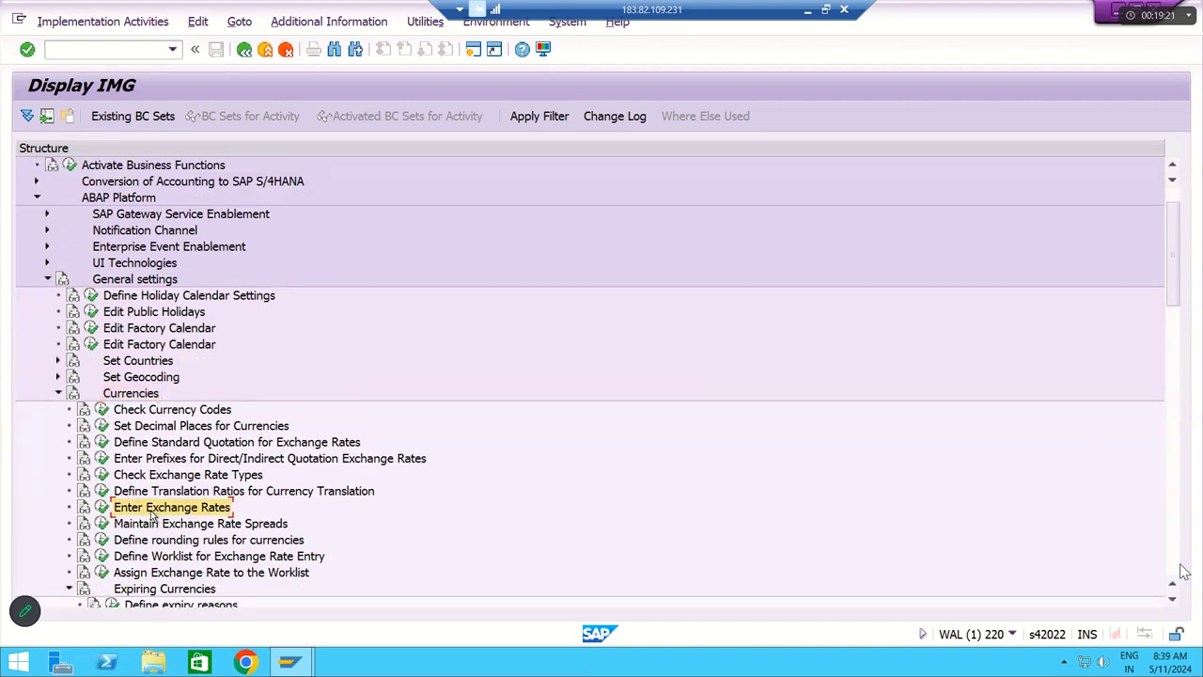
click(156, 526)
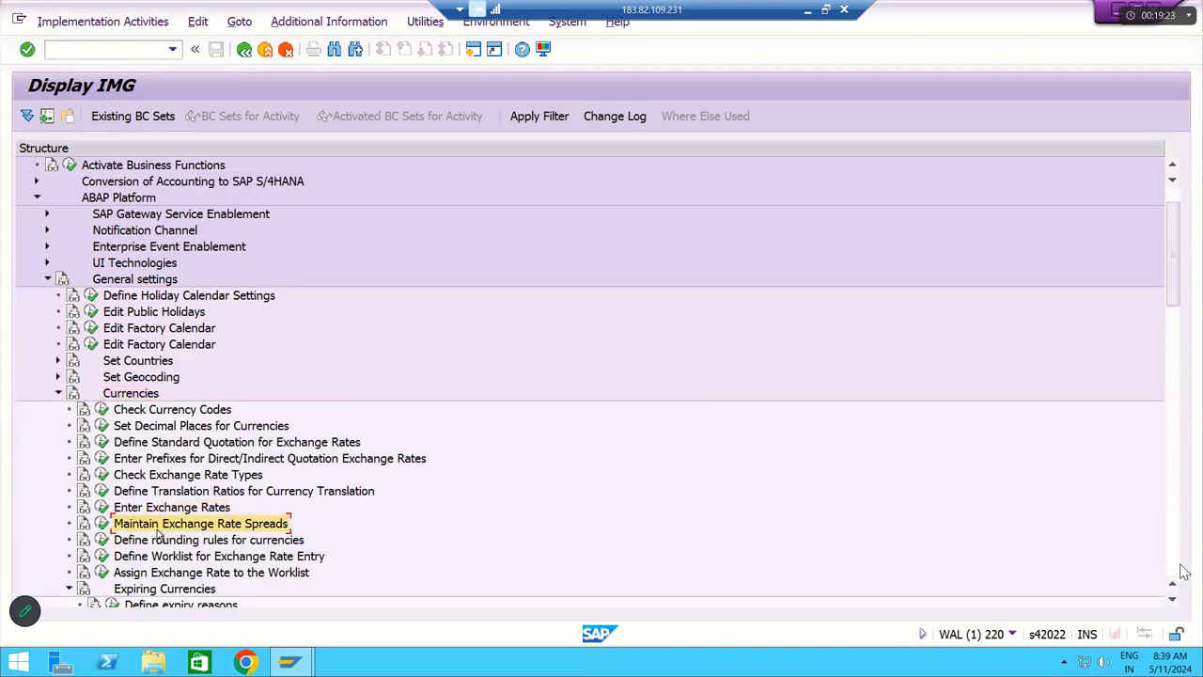
click(148, 477)
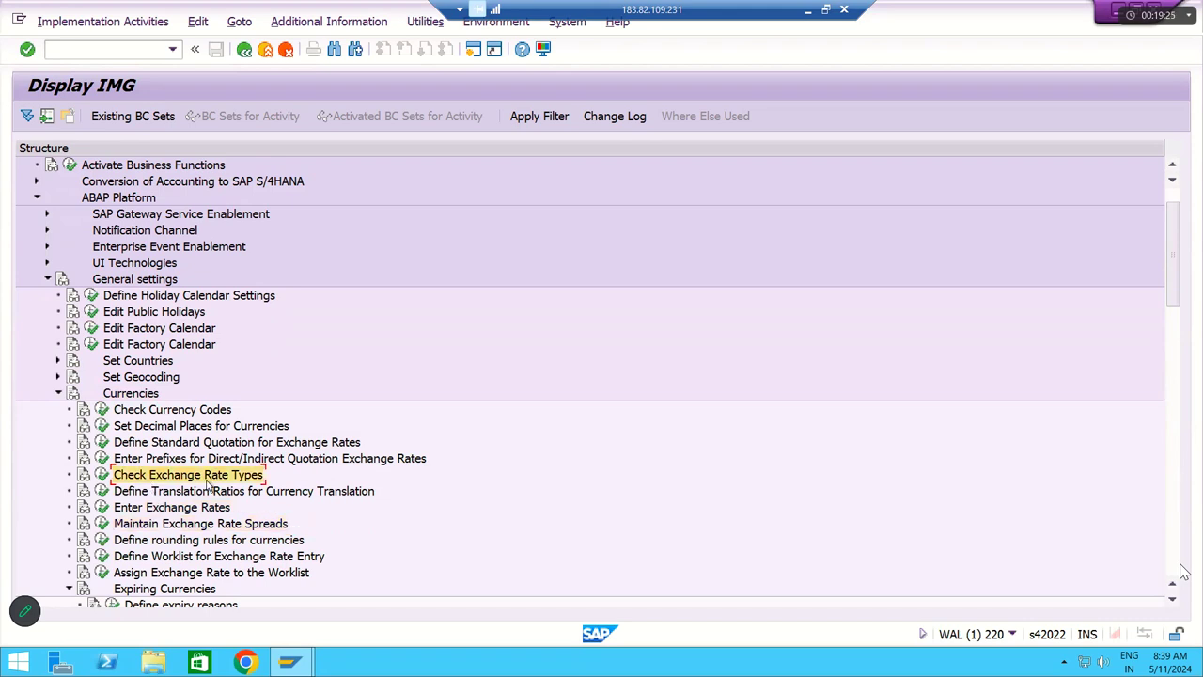
click(142, 493)
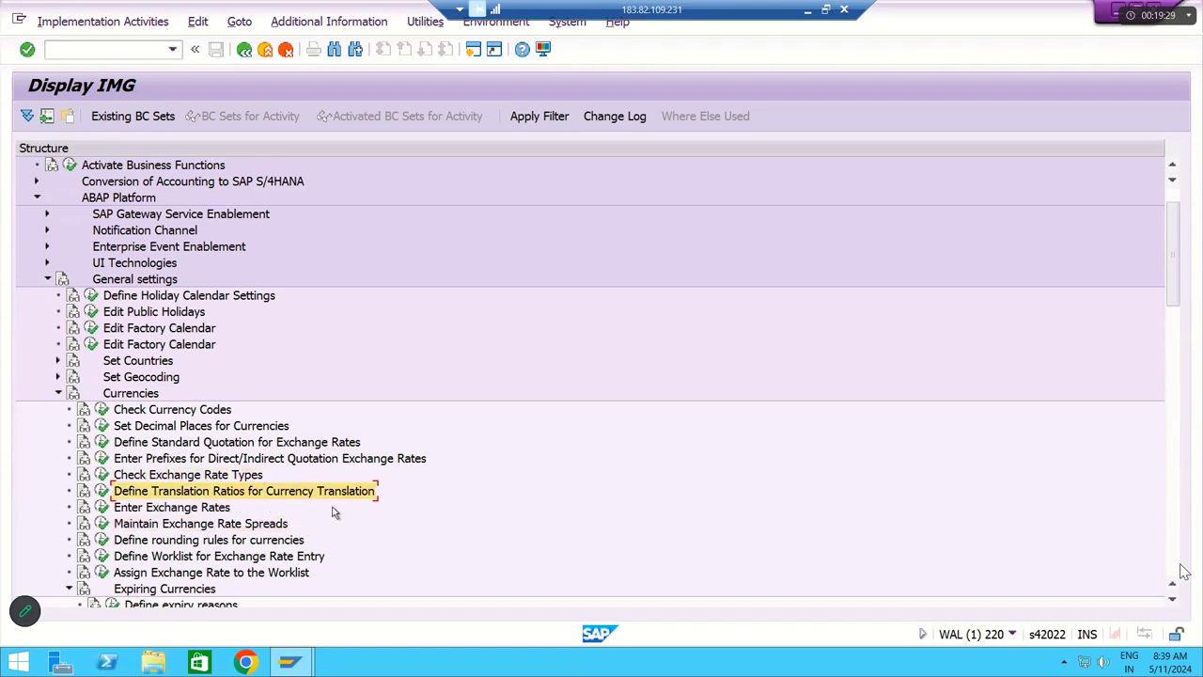
click(159, 510)
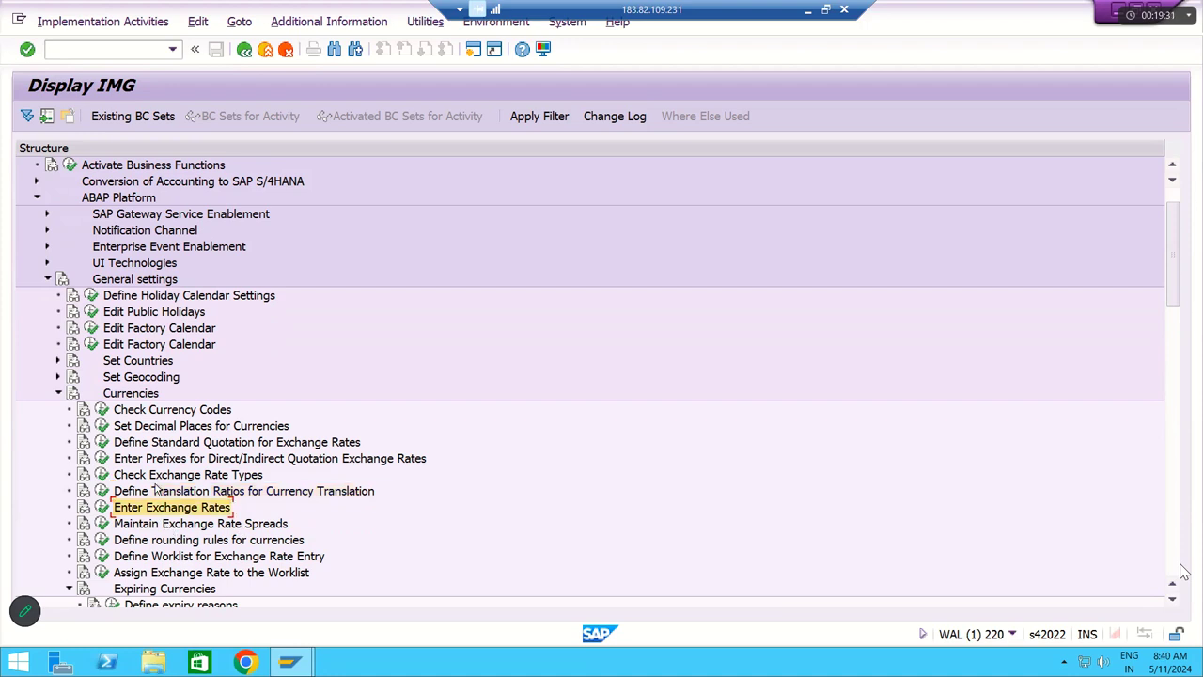
click(158, 476)
click(159, 492)
click(163, 509)
Step: Display the IMG Activity keys as additional information and widen that column to read the exchange rate activities' full keys
click(322, 23)
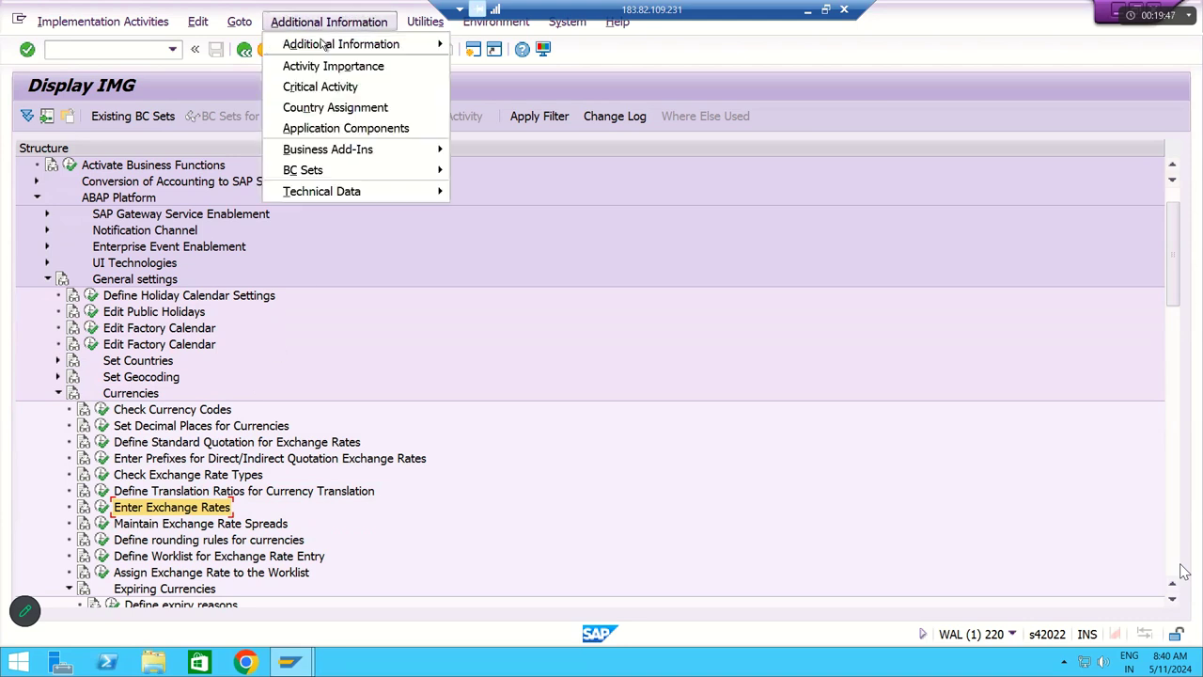
mouse_move(373, 43)
mouse_move(498, 68)
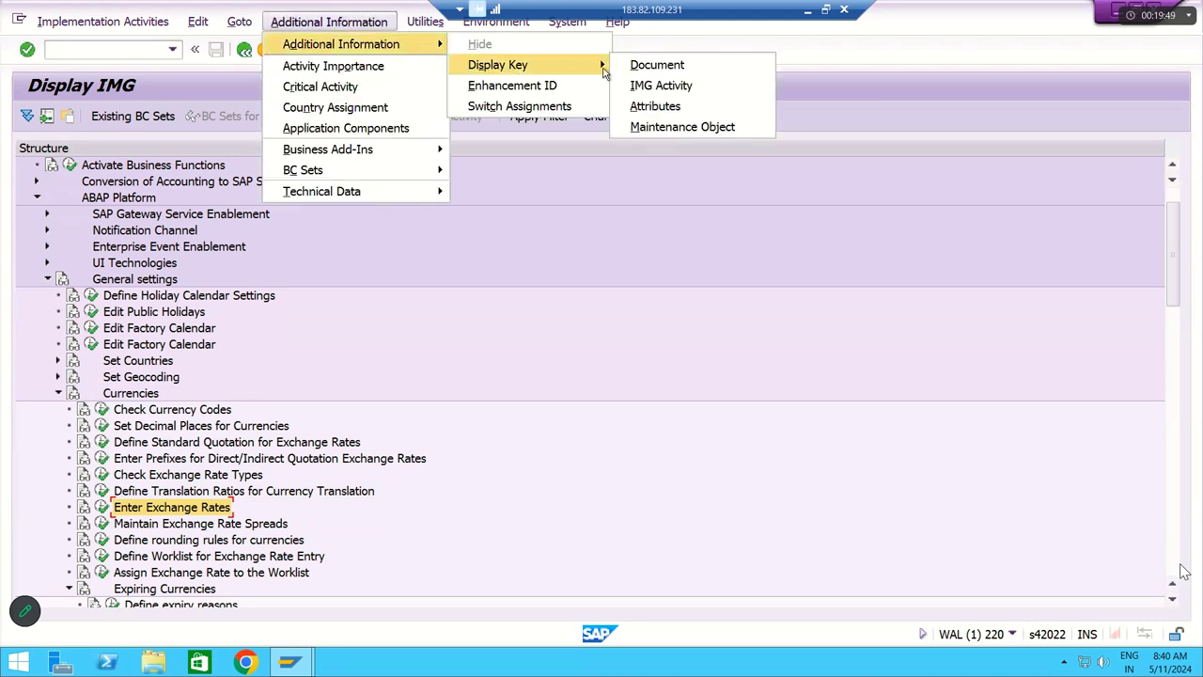
click(639, 86)
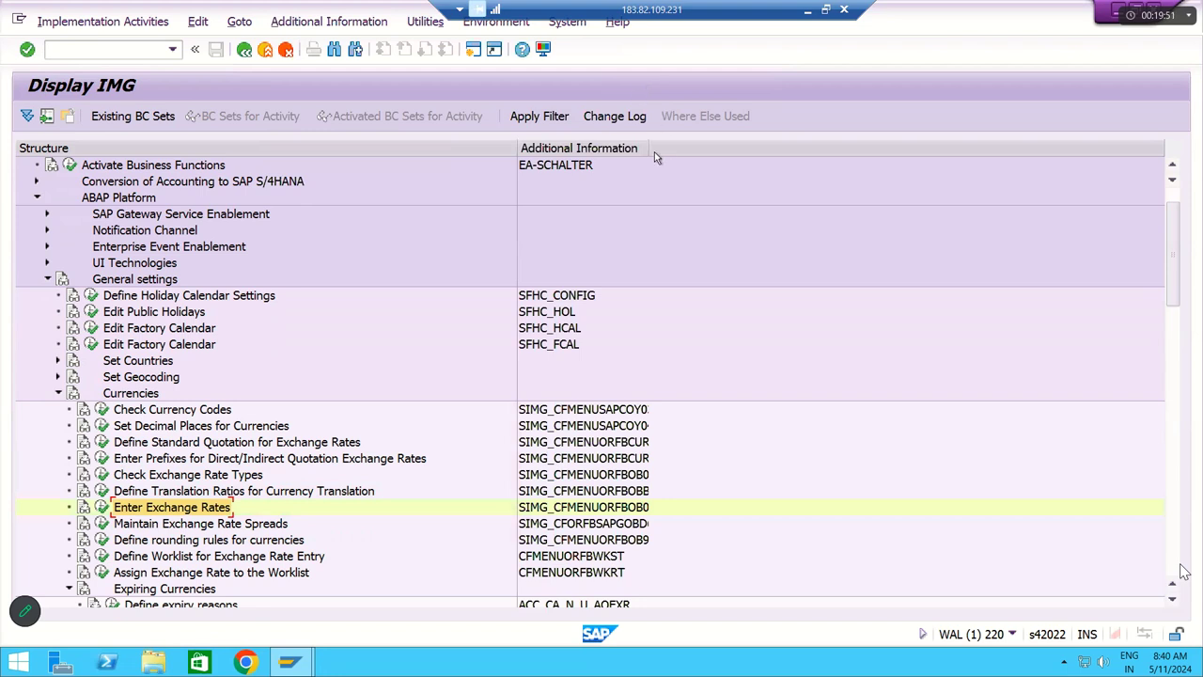
drag(648, 152, 845, 152)
click(195, 477)
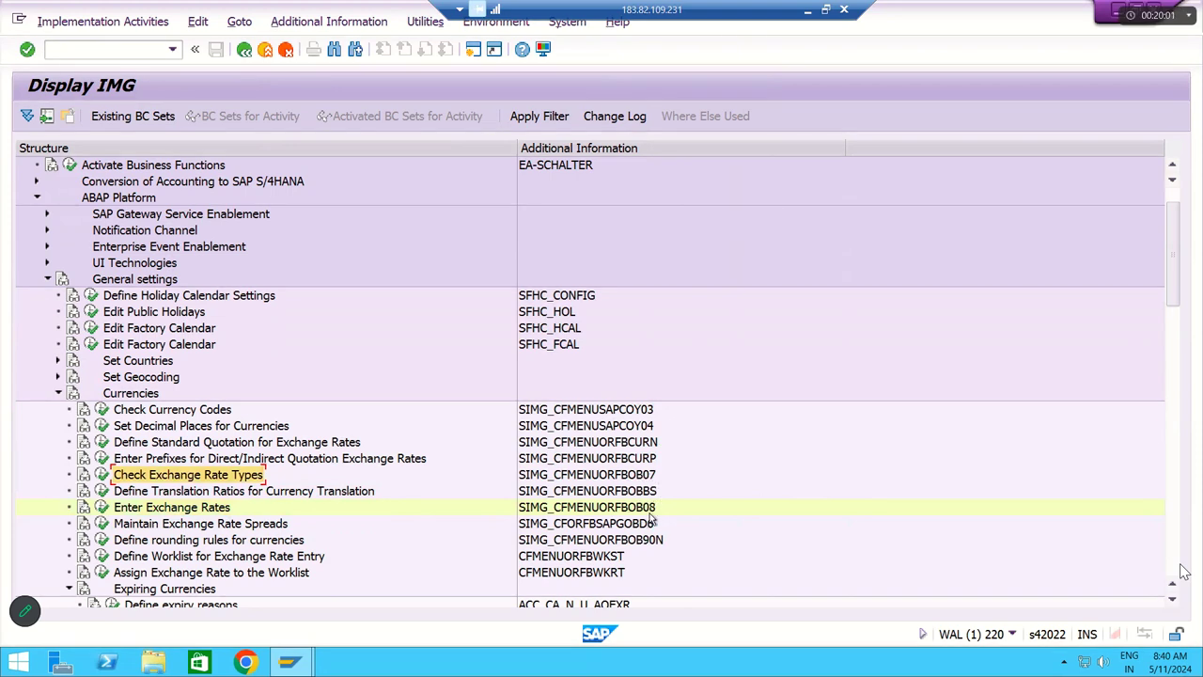
click(152, 508)
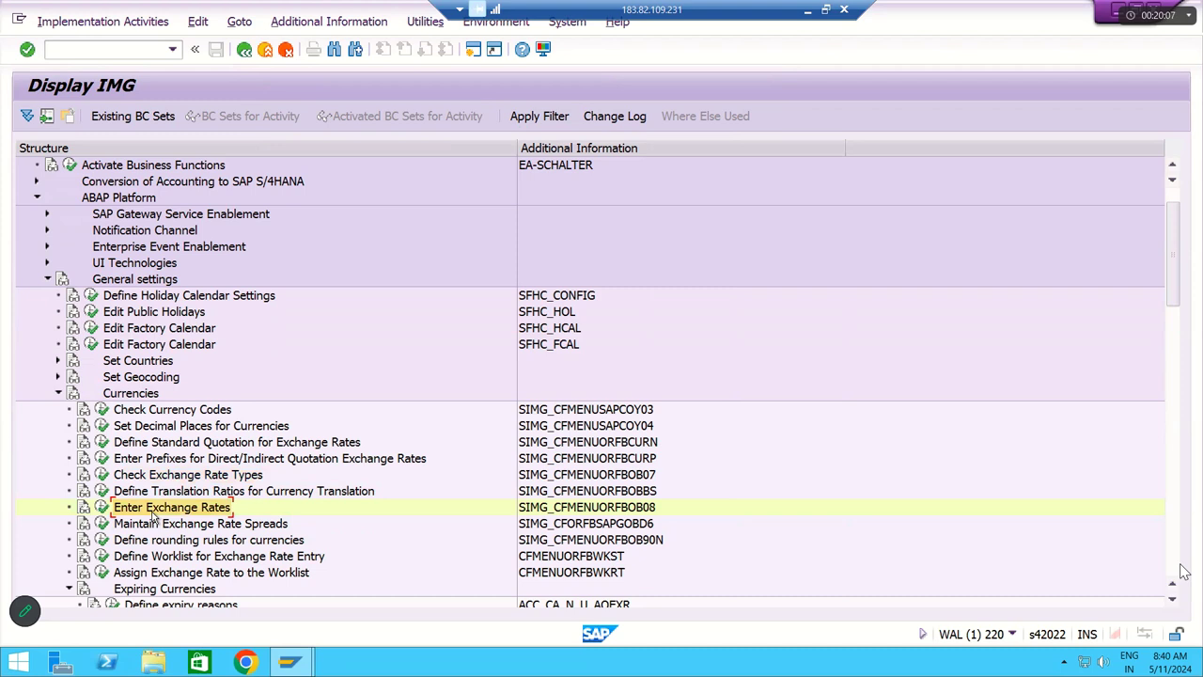
Step: Open the Check Exchange Rate Types activity and examine the usage text of exchange rate type M
click(142, 477)
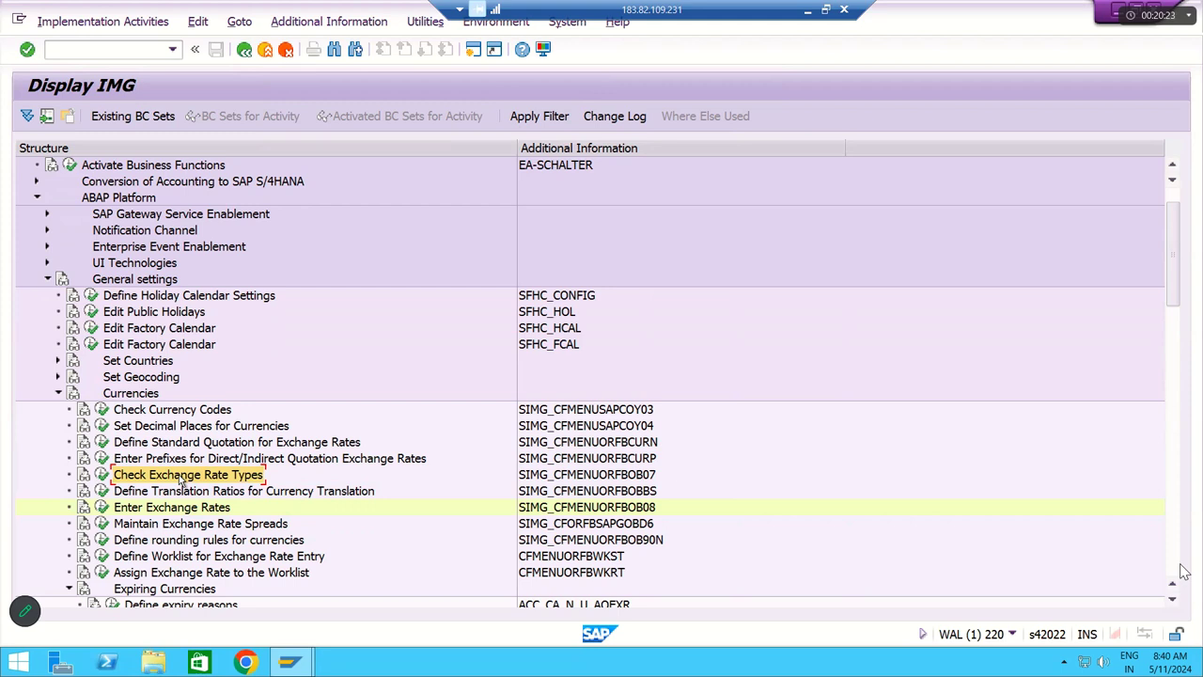
click(101, 475)
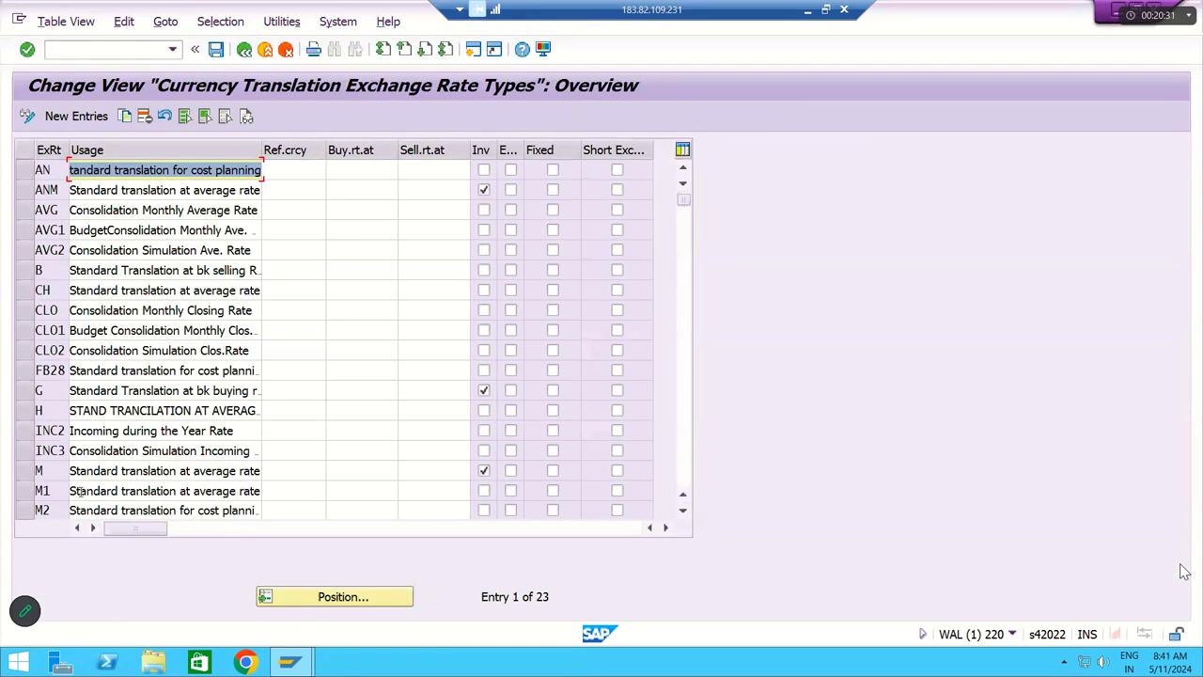
click(26, 471)
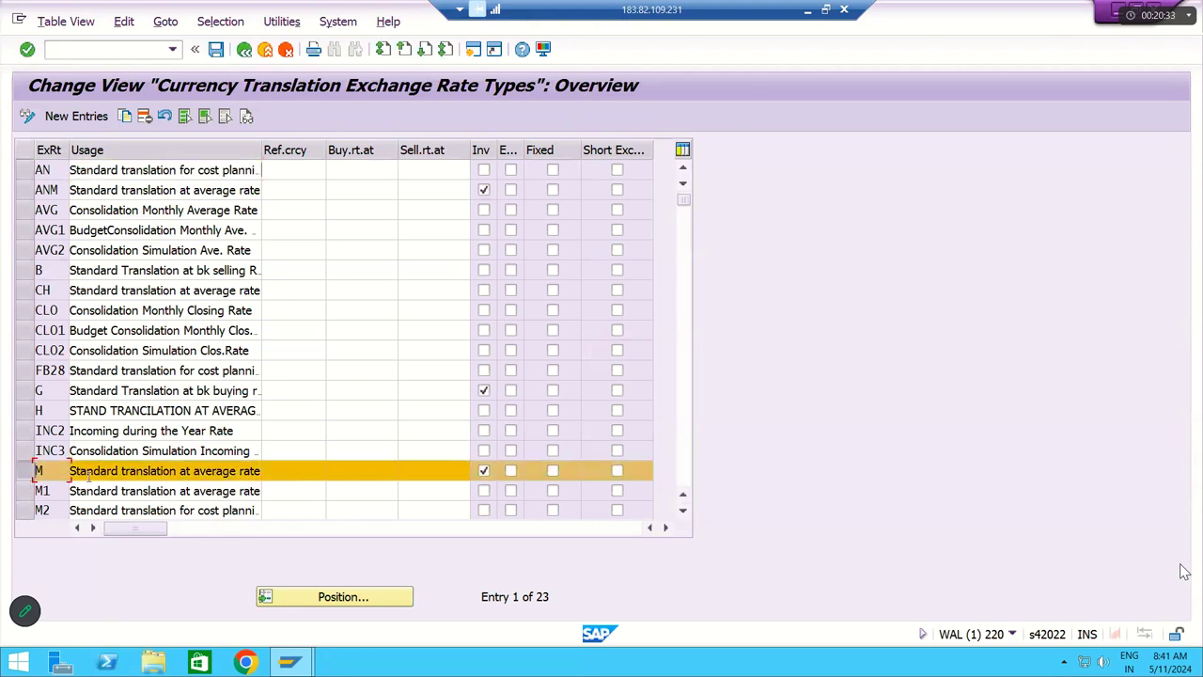
drag(71, 471, 117, 470)
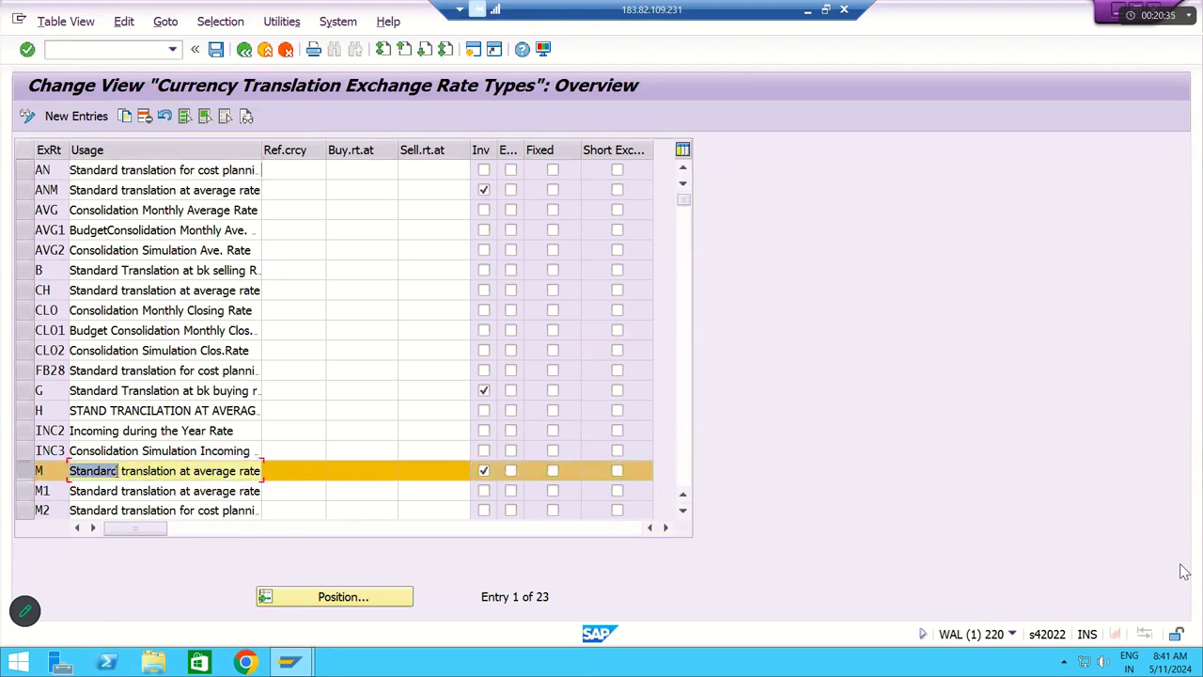
drag(193, 471, 284, 473)
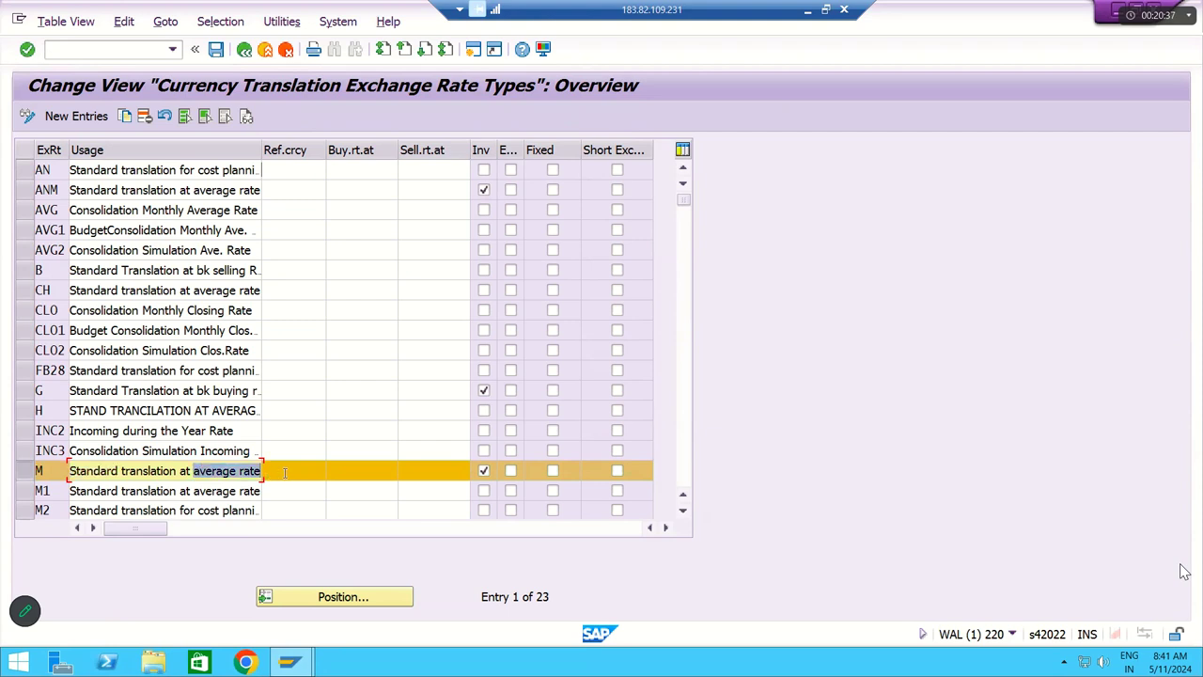
click(33, 476)
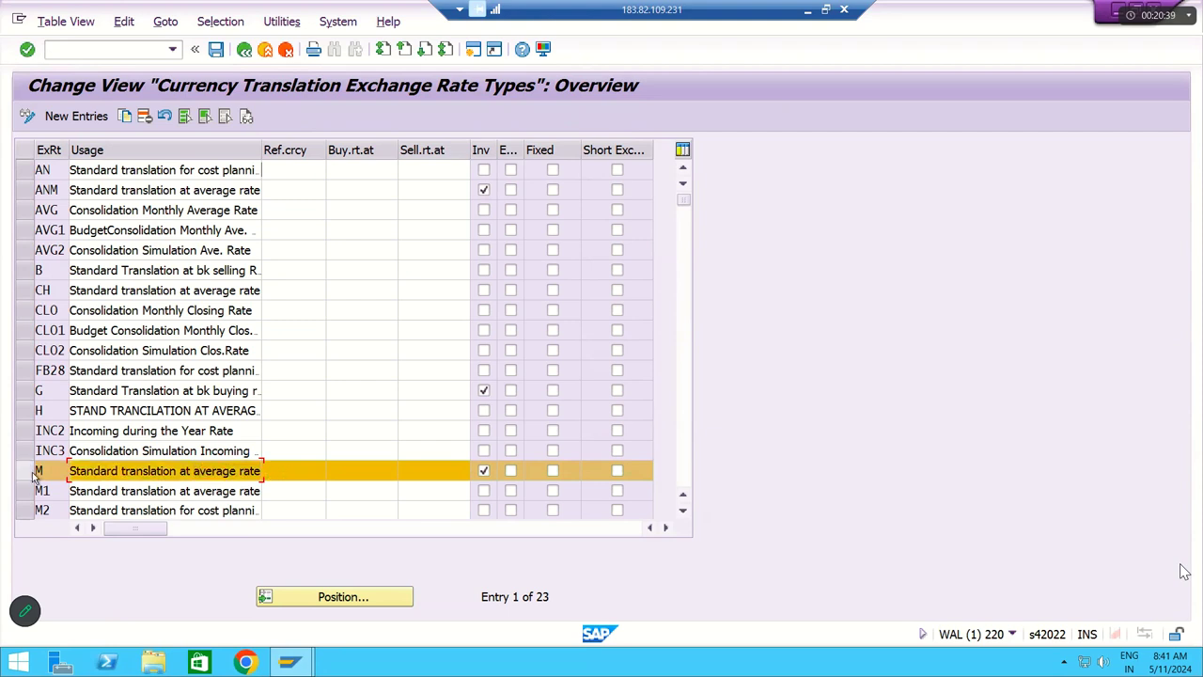
click(33, 475)
Step: Compare exchange rate types P and M in the overview and return to the IMG structure
scroll(60, 465, down, 2)
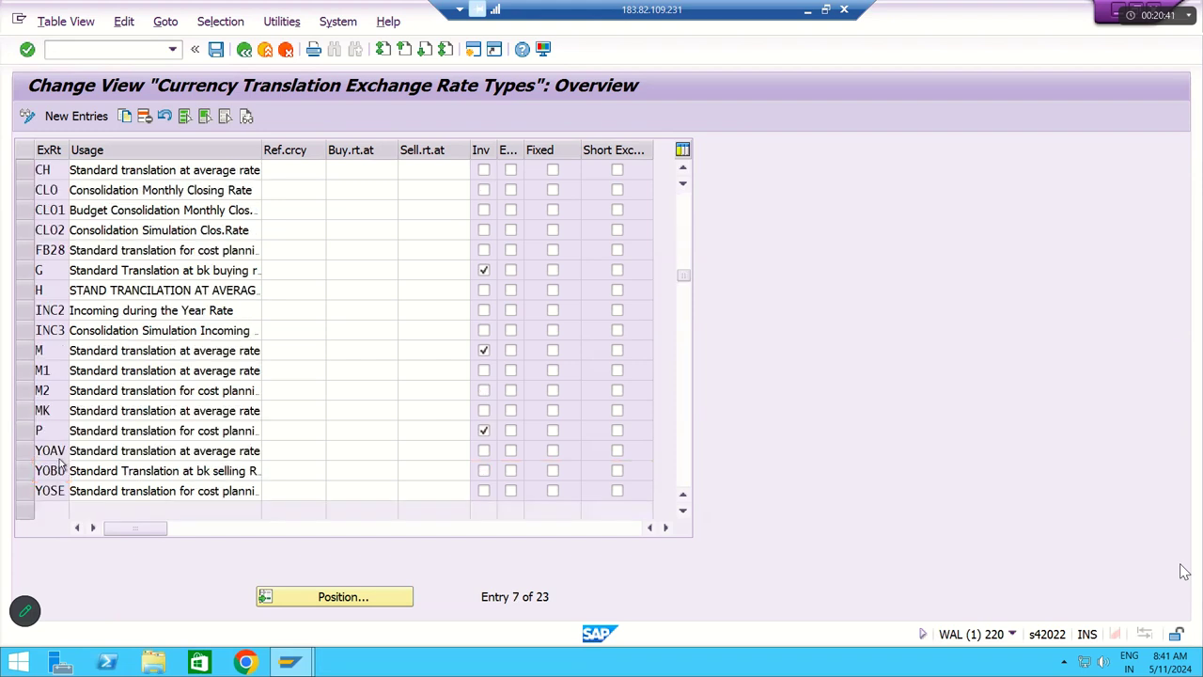
scroll(58, 465, down, 1)
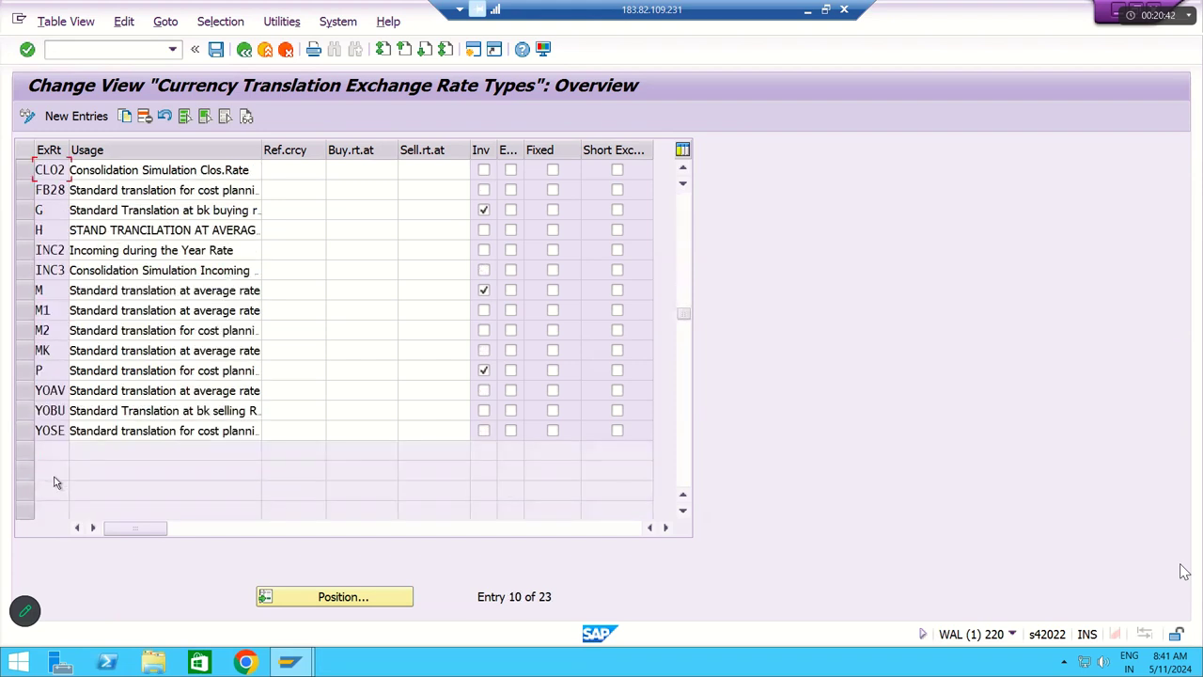
click(22, 373)
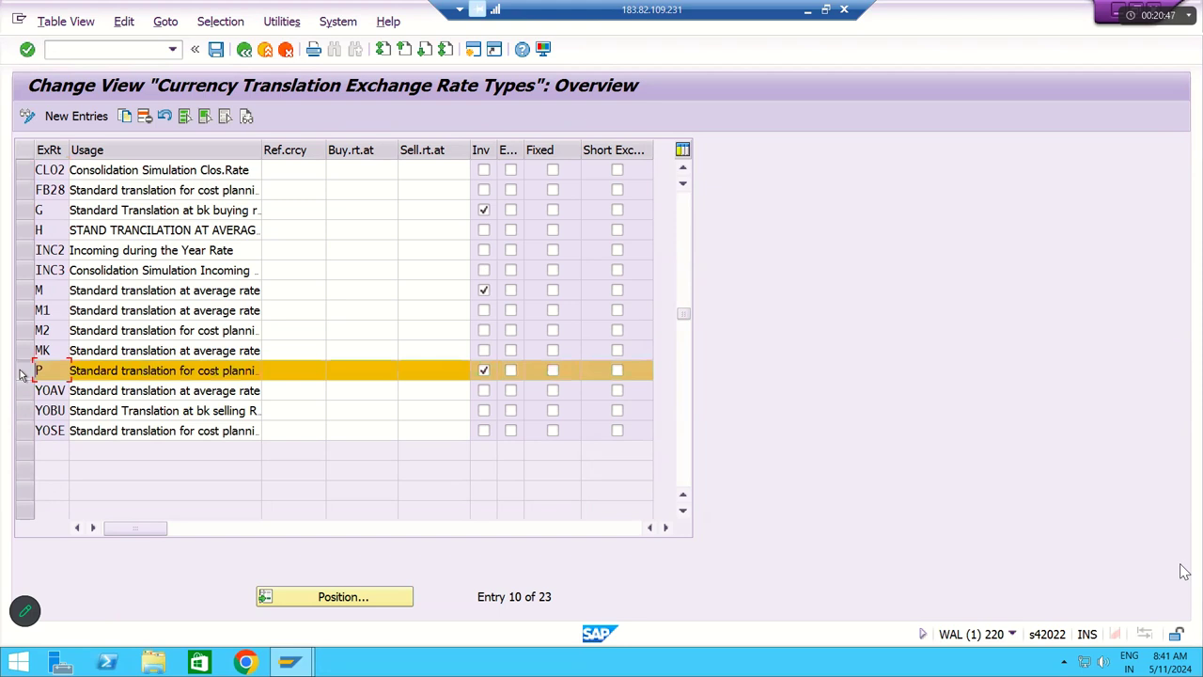
click(21, 373)
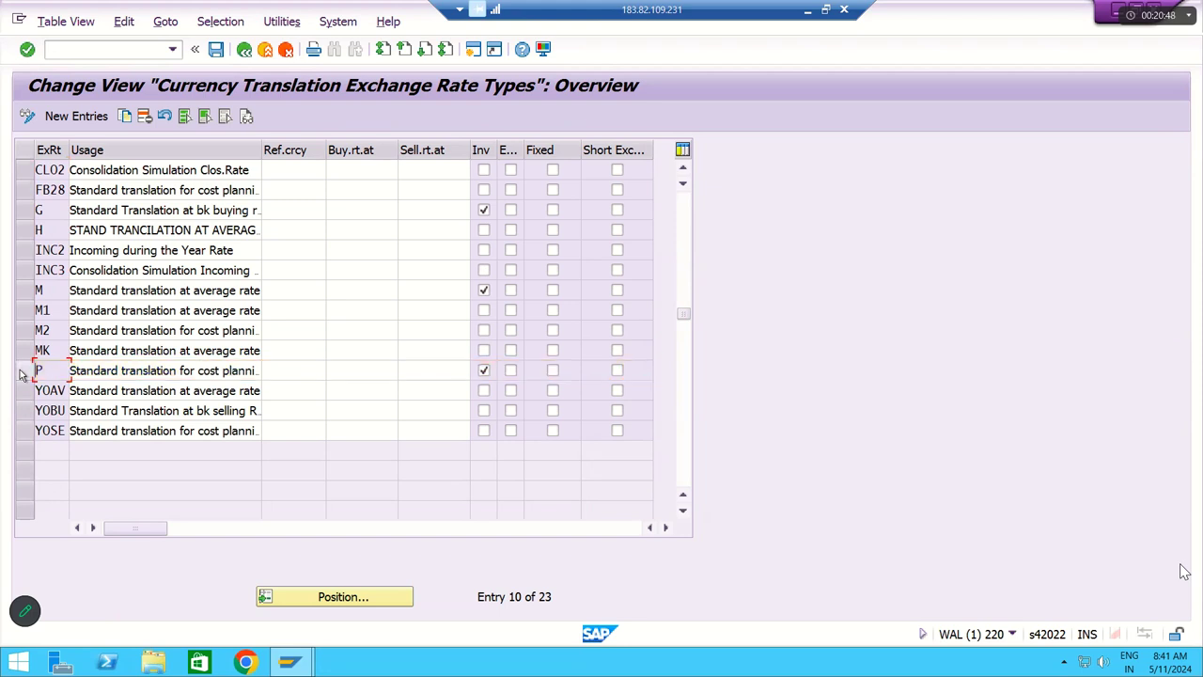
click(26, 294)
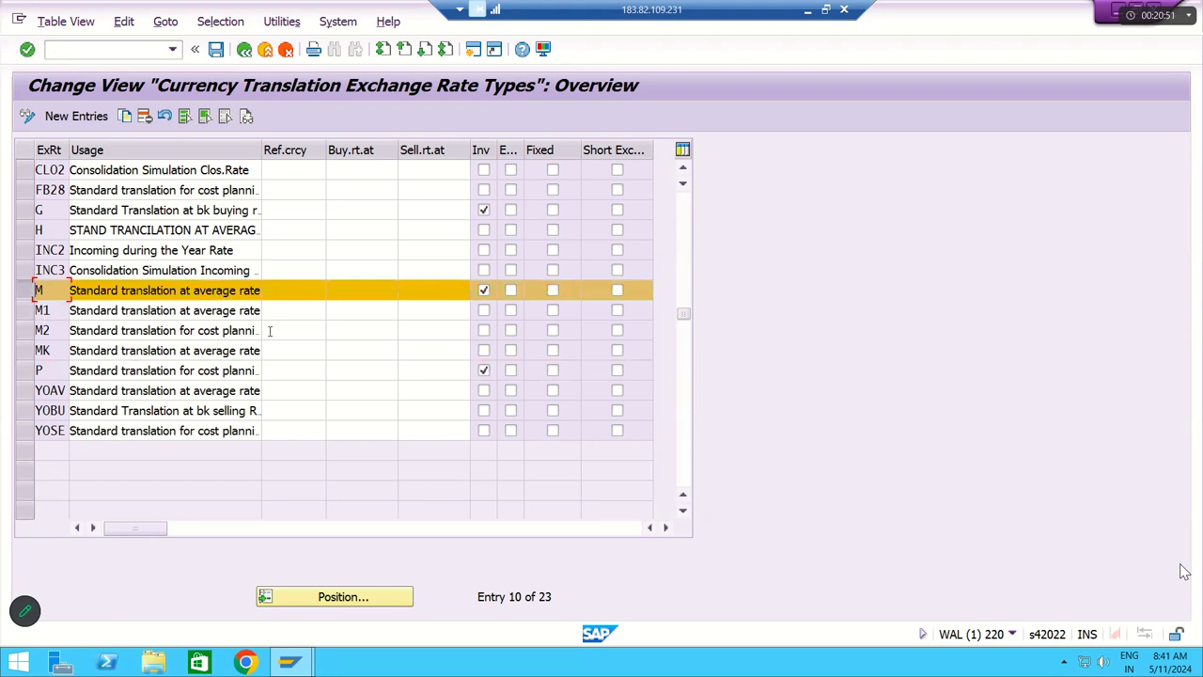
drag(197, 291, 263, 290)
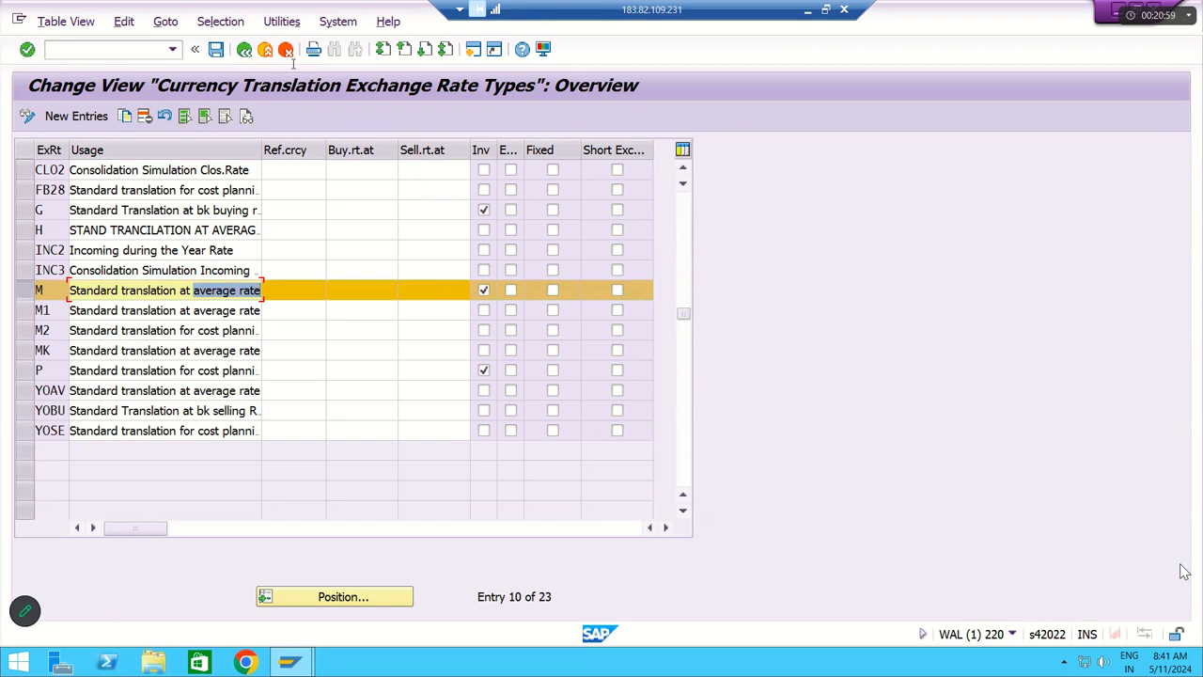
click(245, 50)
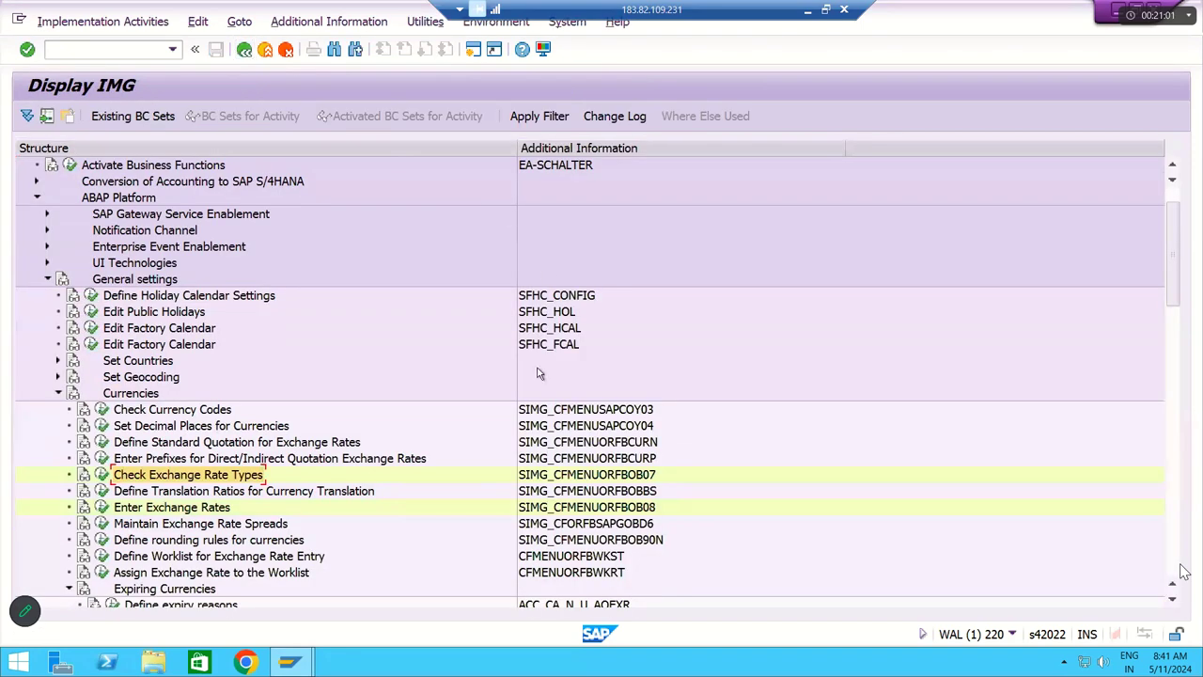
Step: Switch to the SAP FI_New workbook in Excel and review type M's EUR to INR ratio under Define Translation Ratios for Currency Translation
click(808, 11)
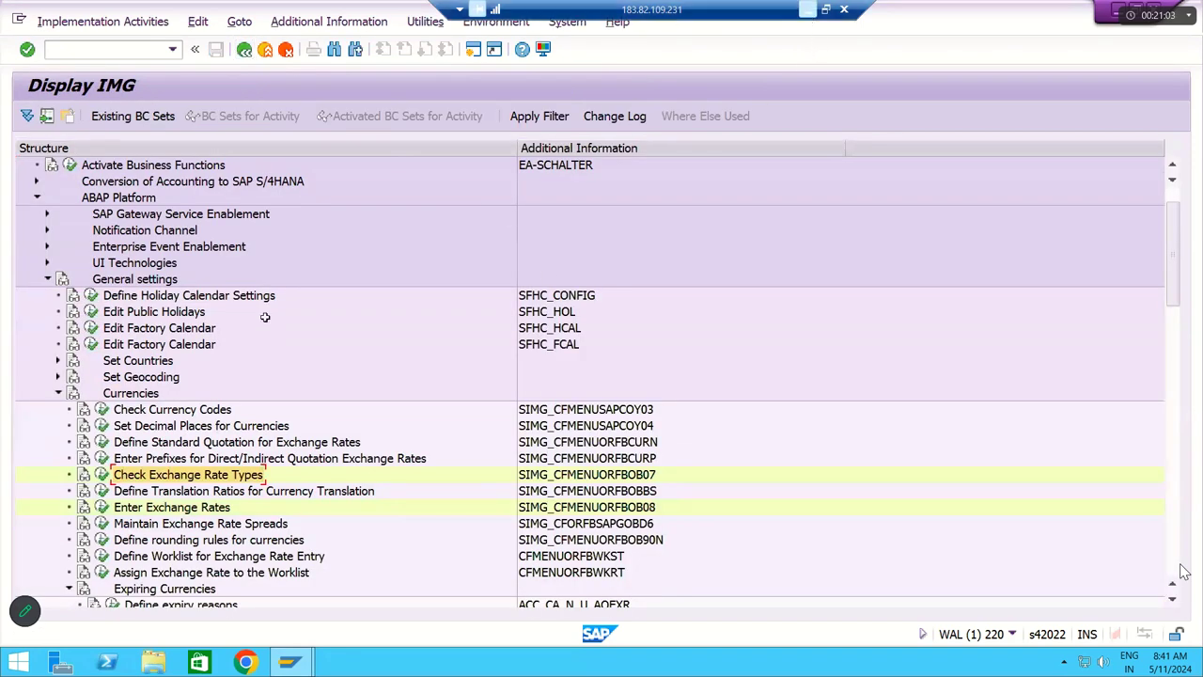
scroll(95, 350, down, 1)
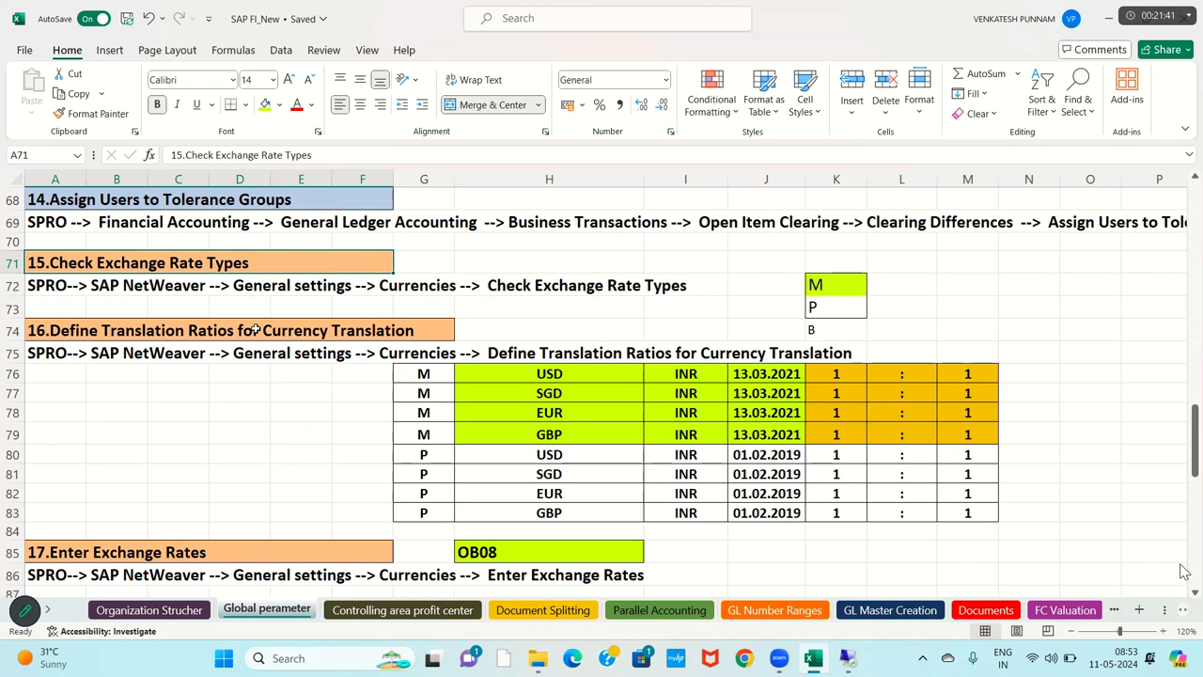
click(839, 406)
click(975, 404)
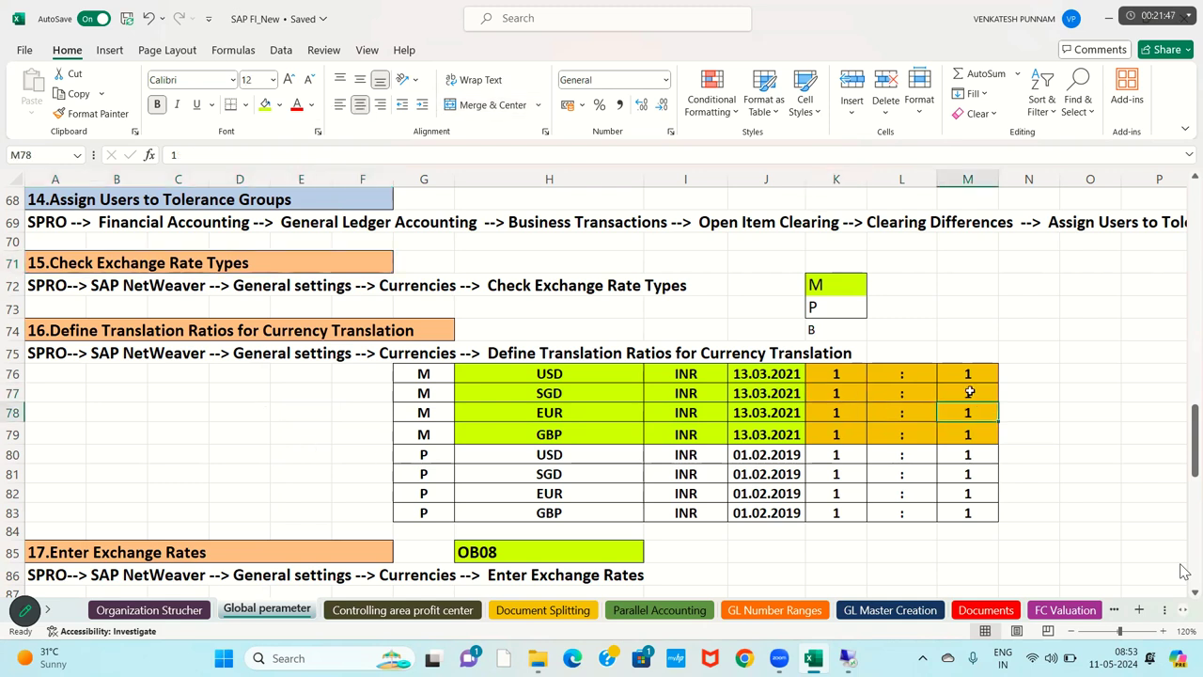
Step: Switch back to the SAP session and locate Define Translation Ratios for Currency Translation under General settings, Currencies
click(844, 660)
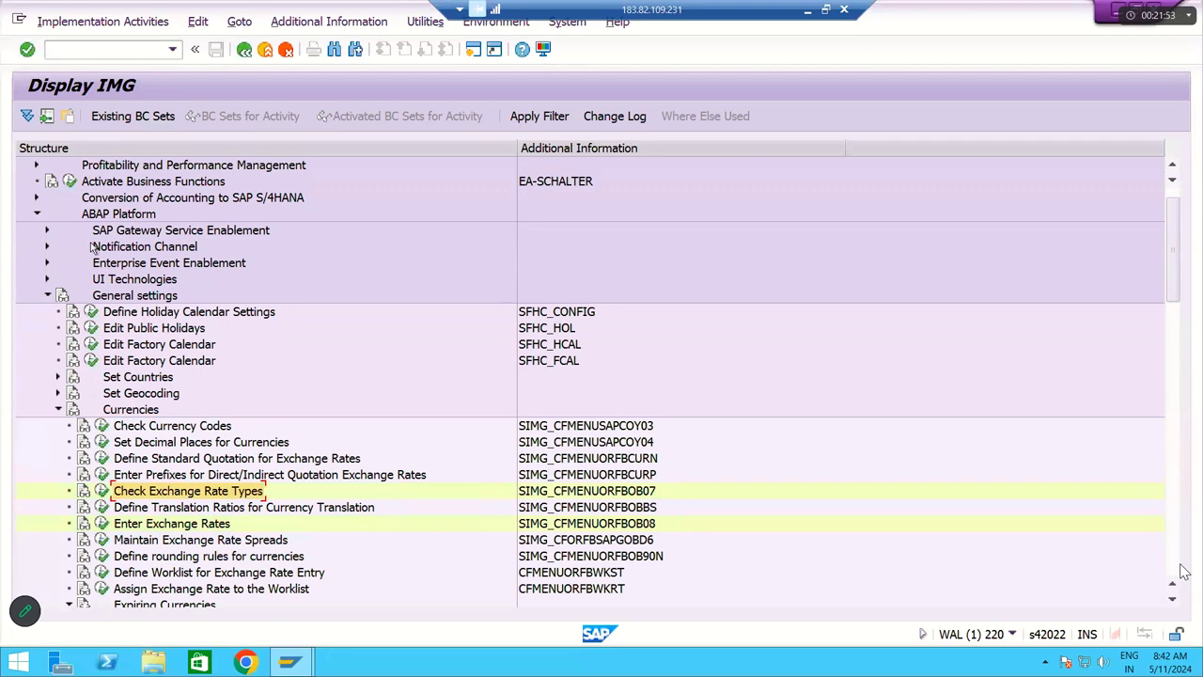
click(108, 216)
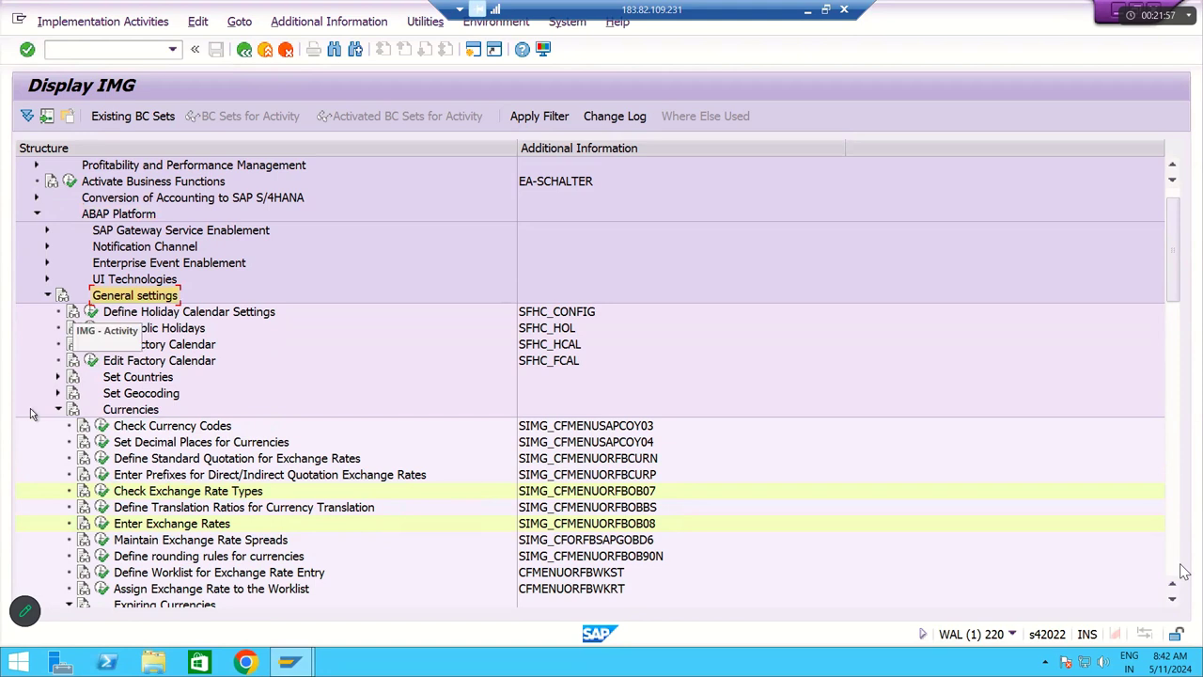
click(141, 411)
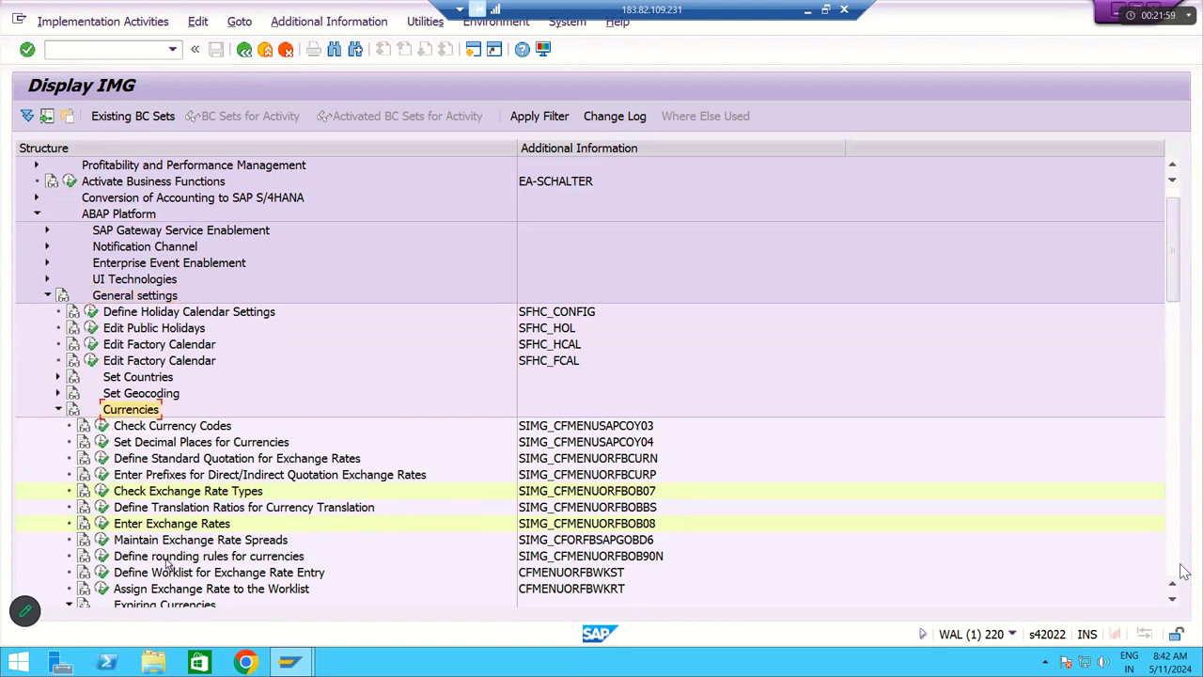
click(130, 508)
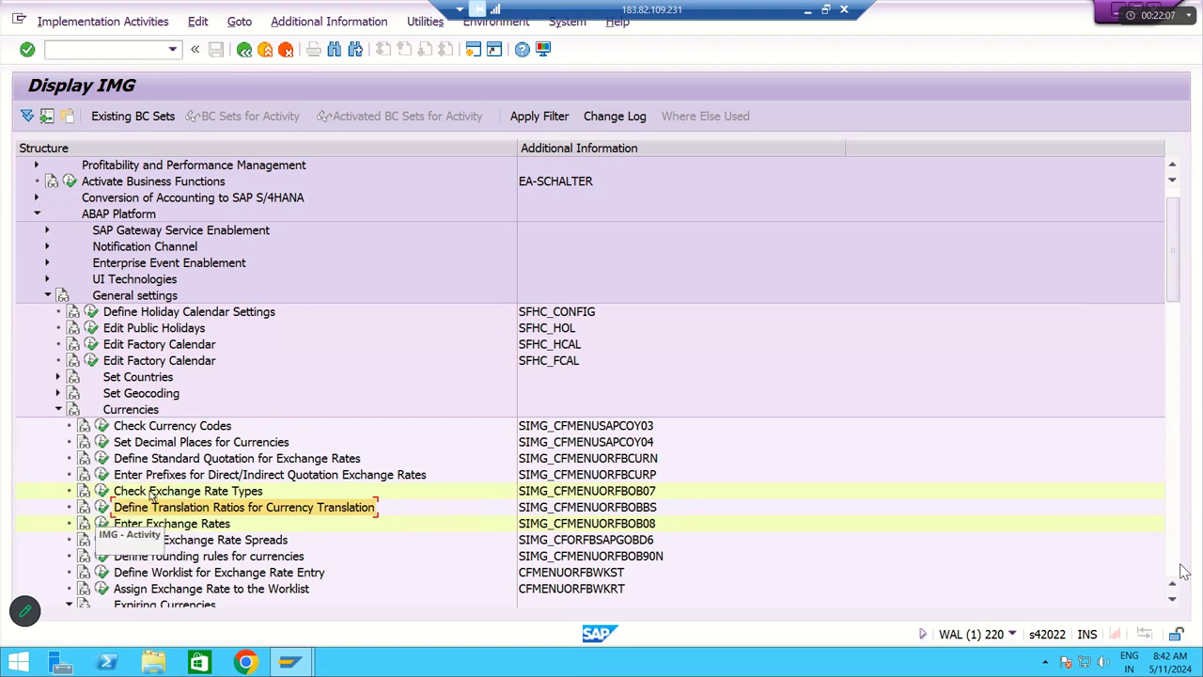
click(103, 507)
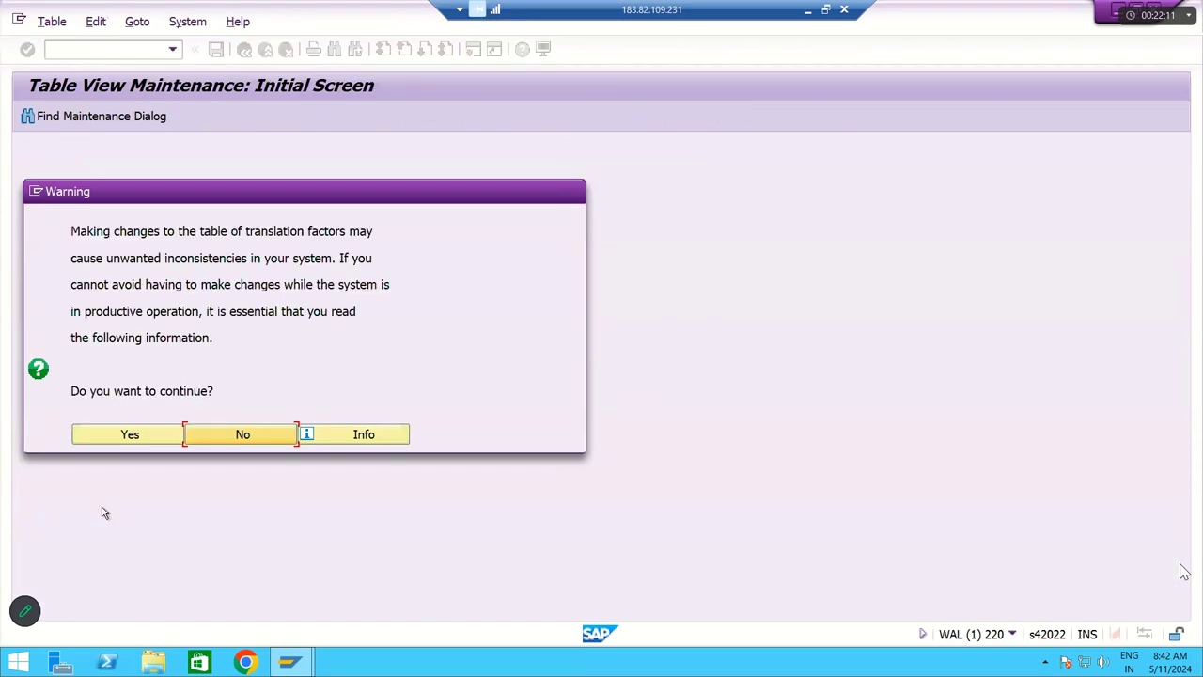
drag(167, 188, 321, 181)
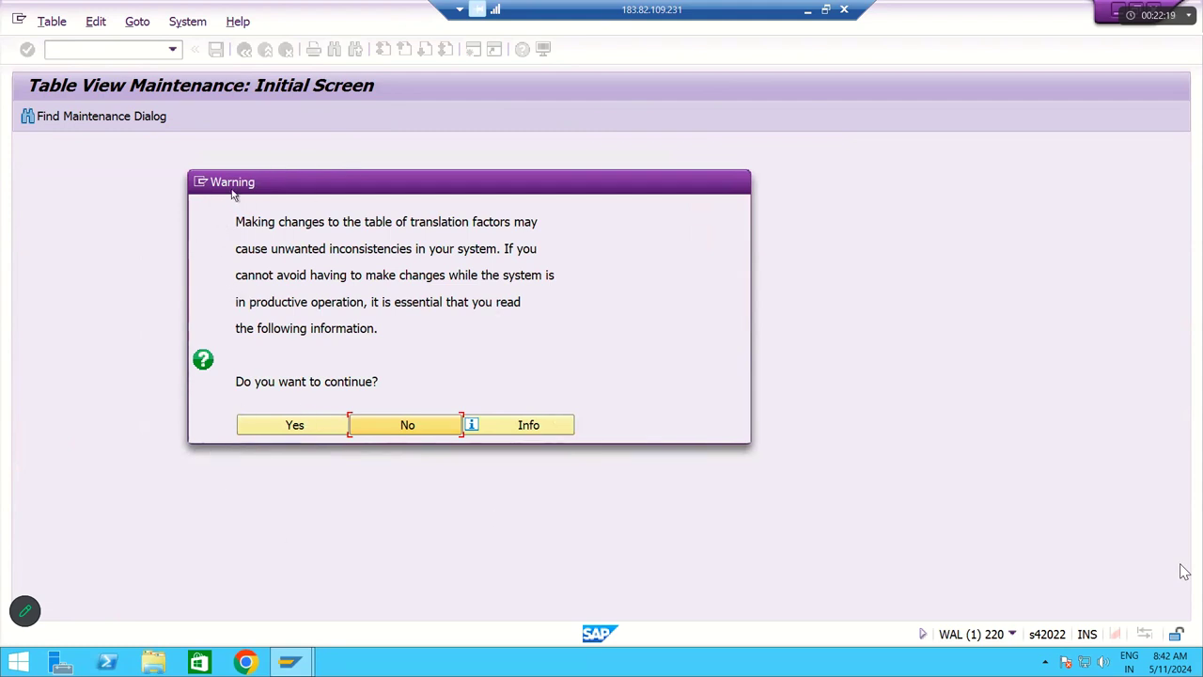
click(295, 425)
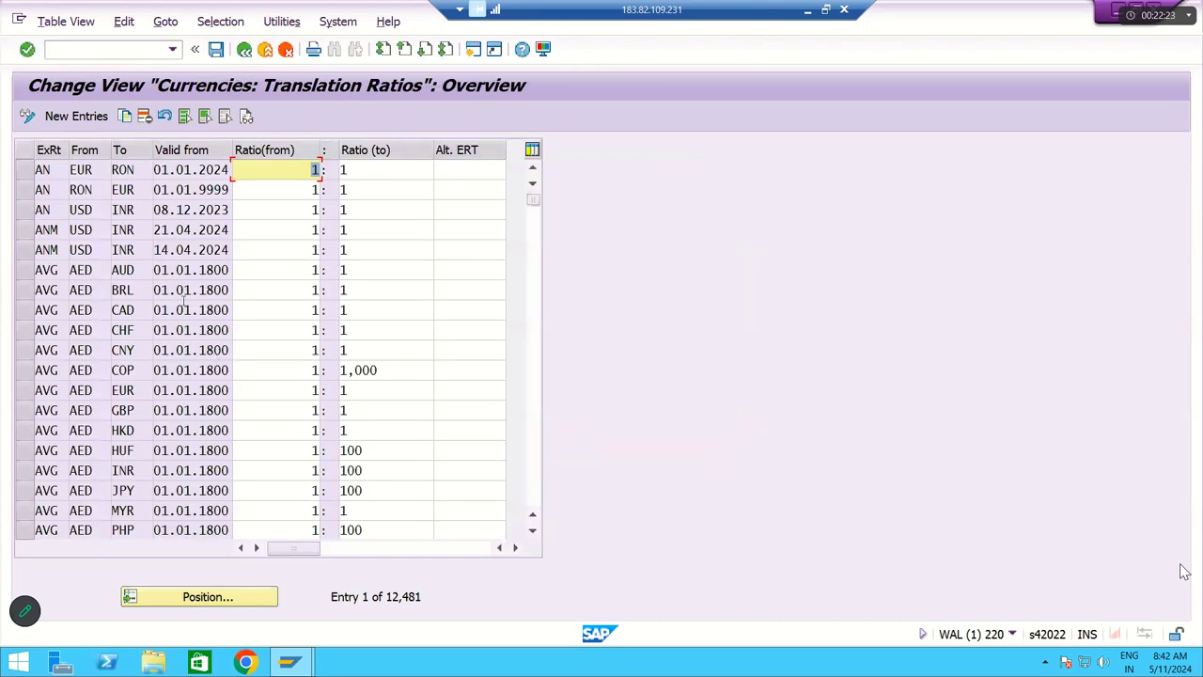
click(67, 115)
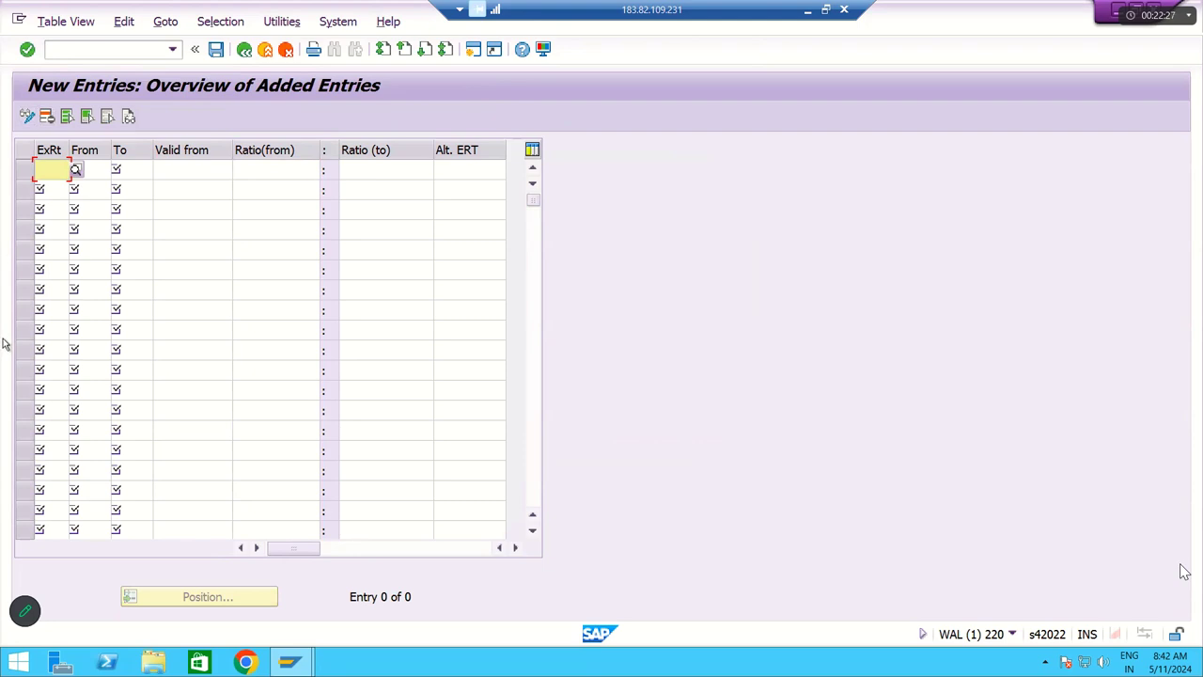
click(266, 51)
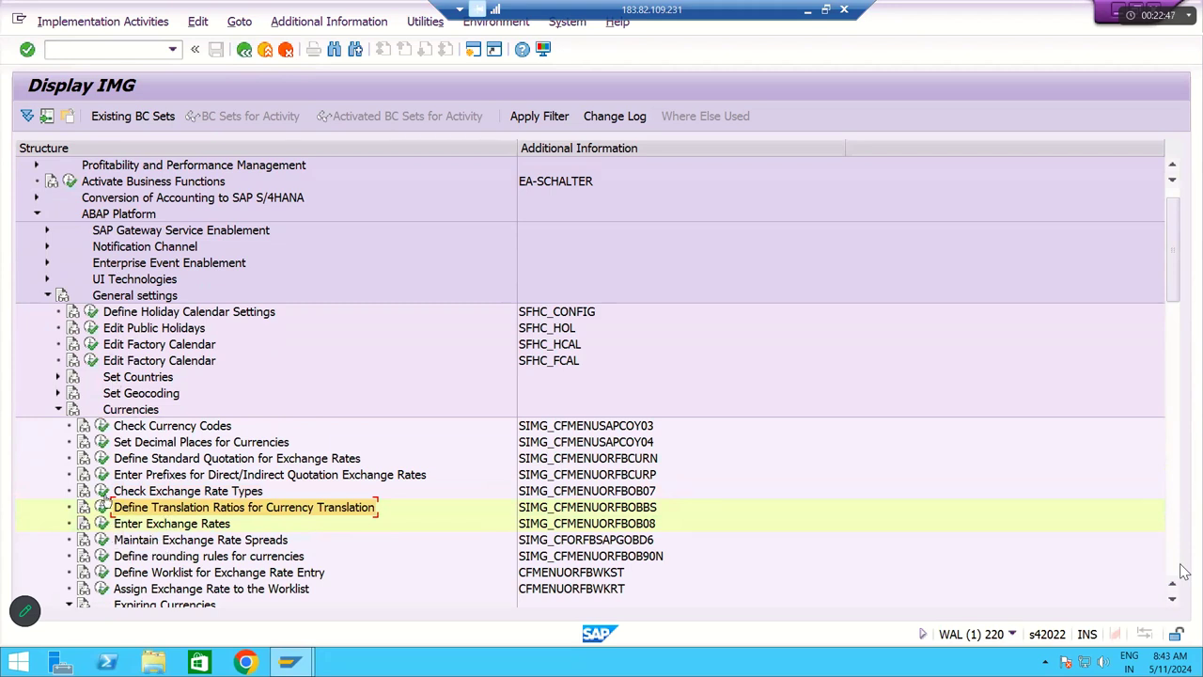
Step: Open Define Translation Ratios for Currency Translation, accept the warning about changing translation factors, and start new entries
click(101, 507)
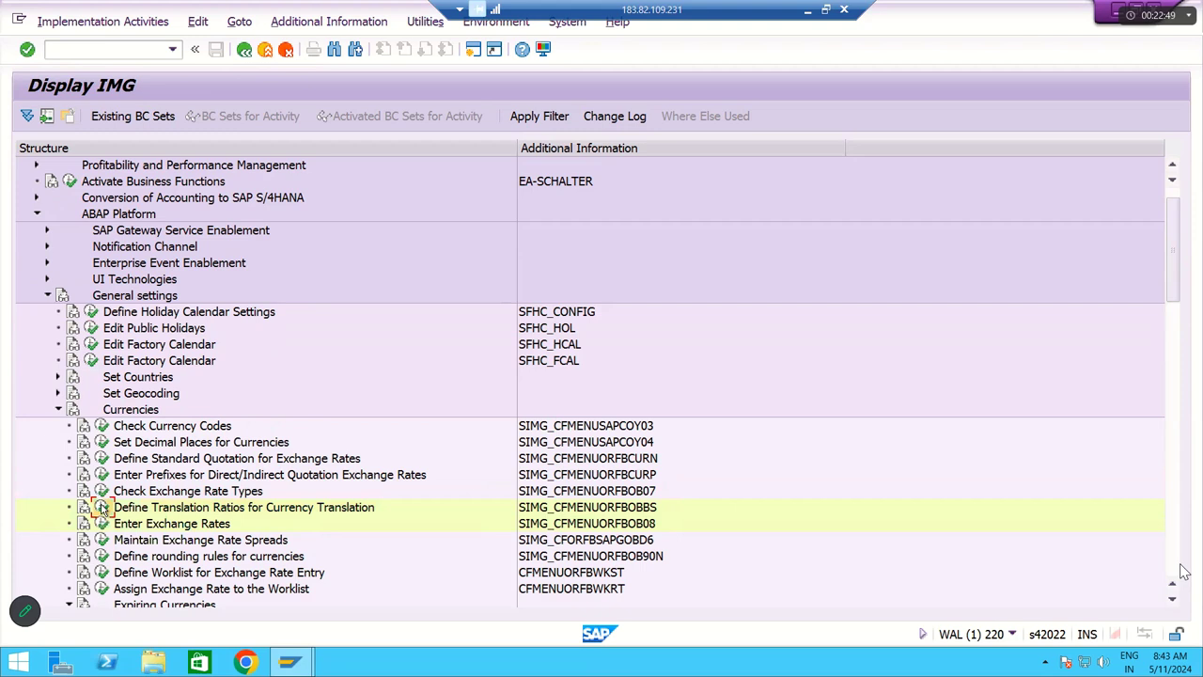
click(114, 440)
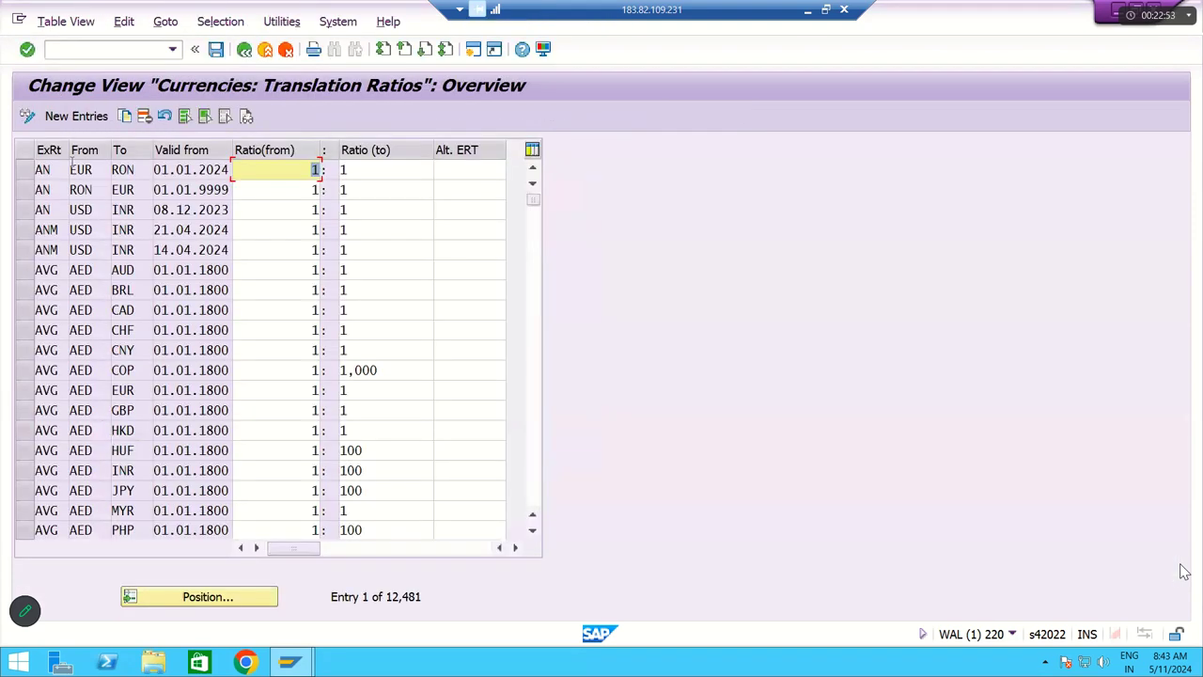
click(69, 123)
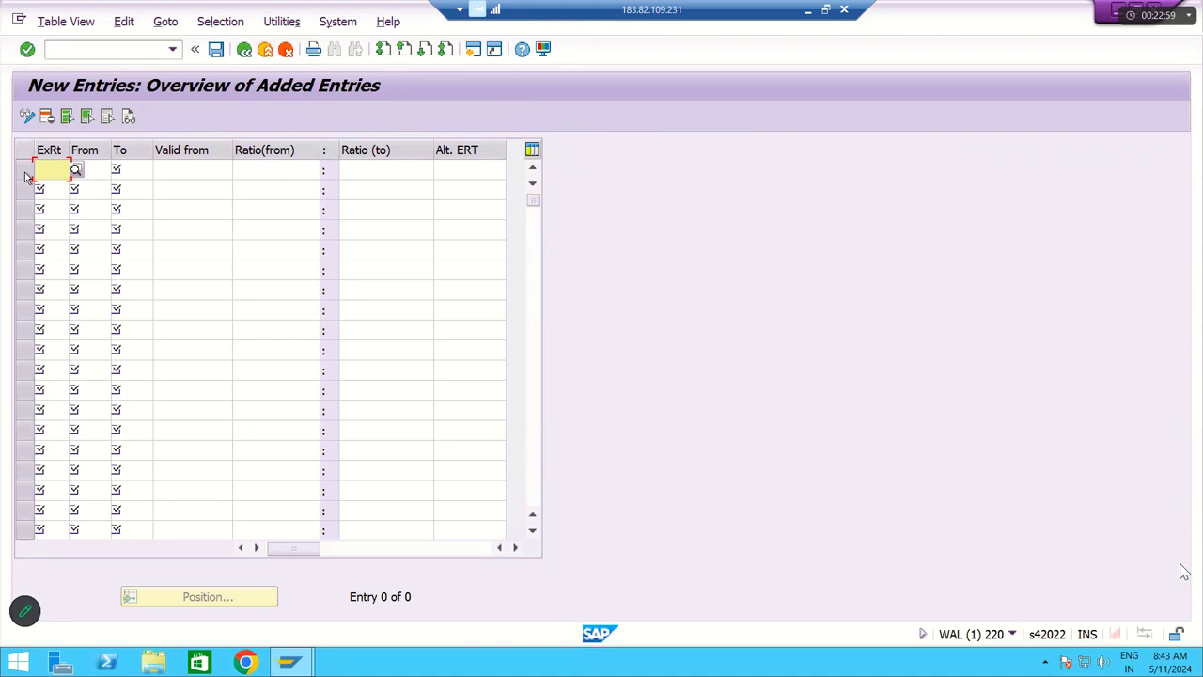
Step: Enter exchange rate type M with USD as the from currency and INR as the to currency in the first new row
text(M)
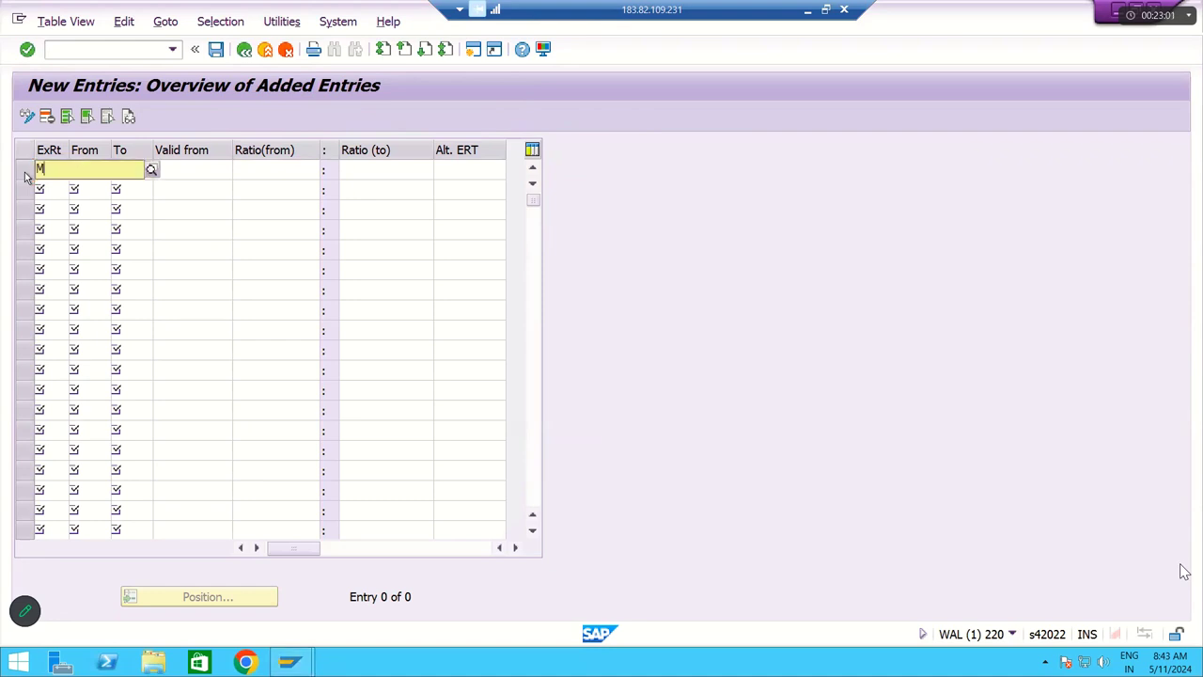
key(Tab)
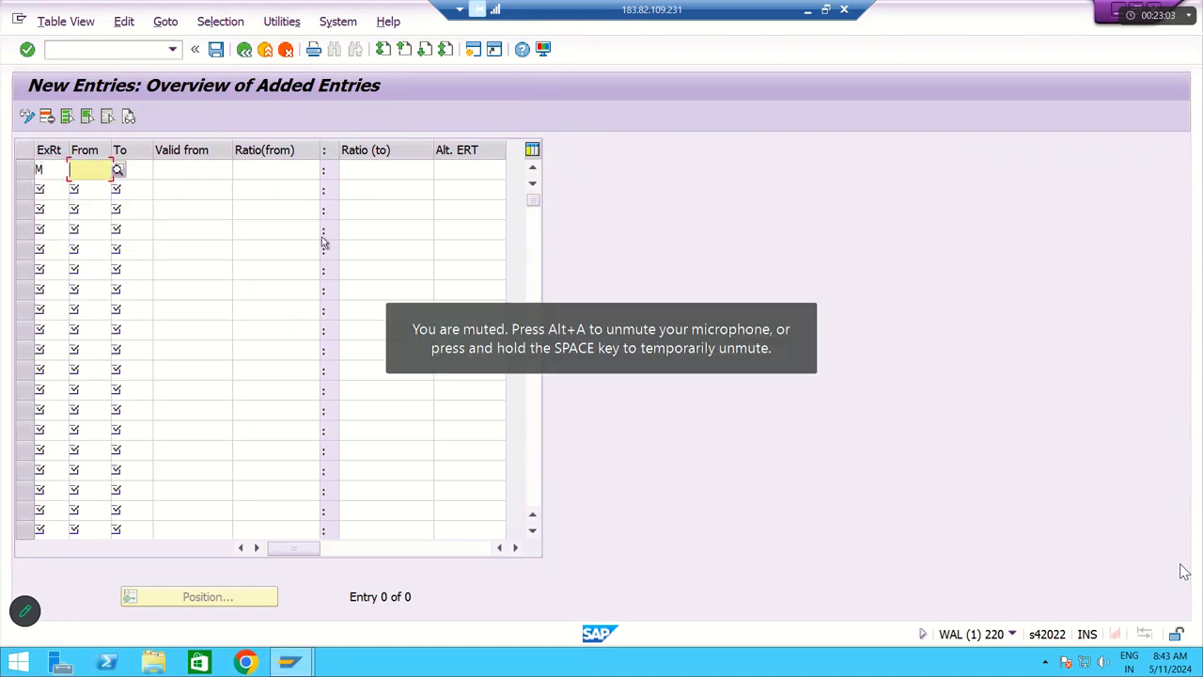
click(131, 173)
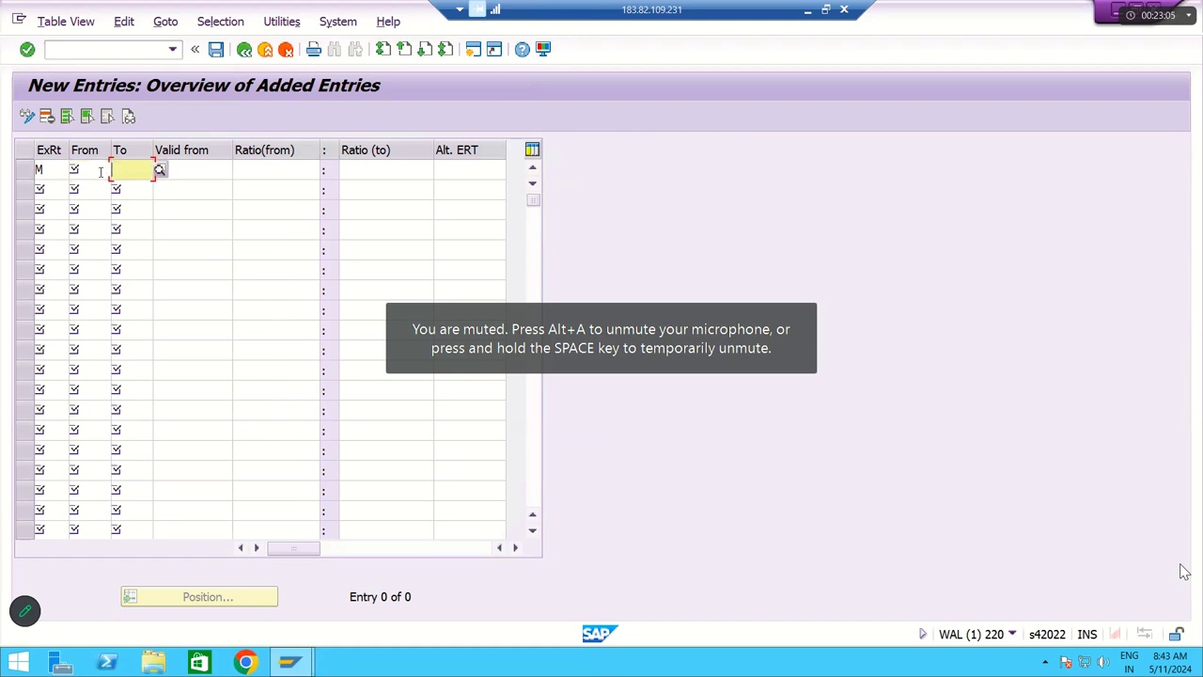
click(98, 170)
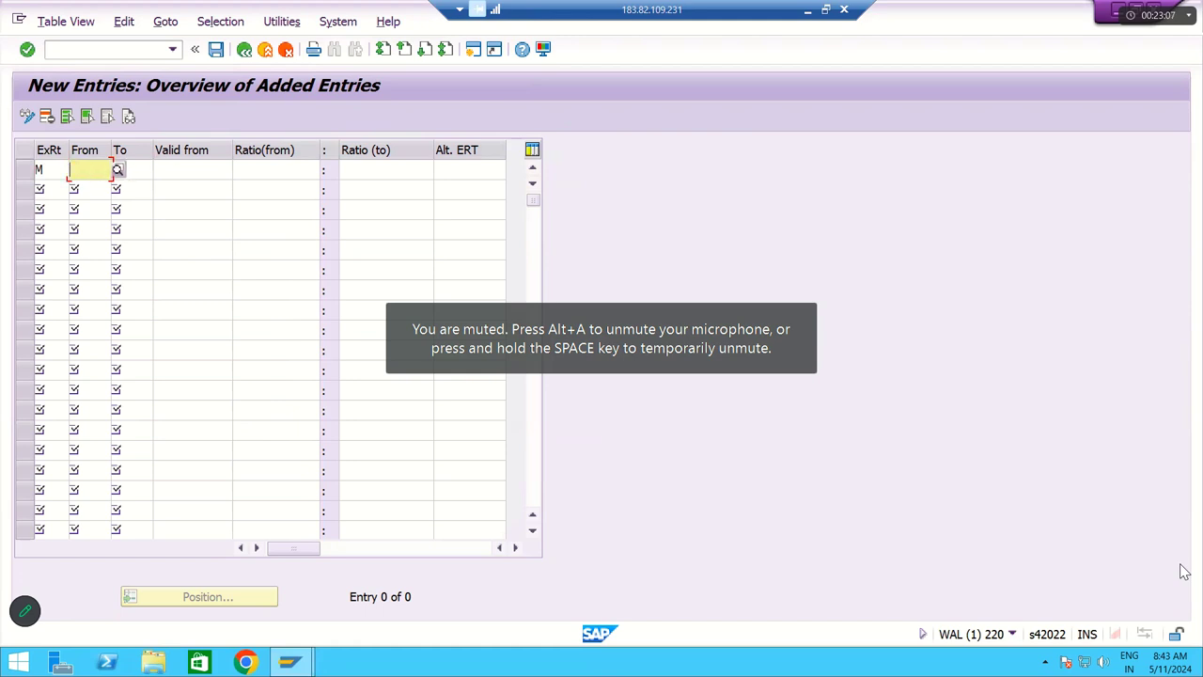
text(USD)
key(Tab)
text(INR)
key(Tab)
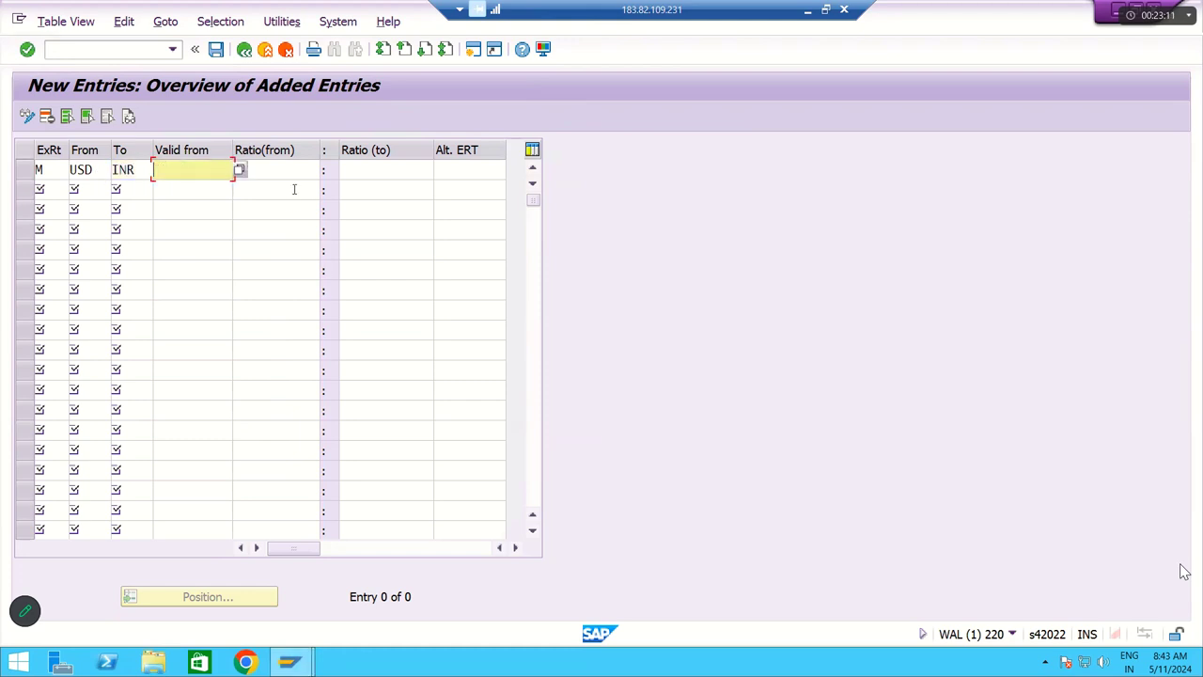
Step: Set the M USD to INR entry's valid-from date to 11.05.2024 and its translation ratio to 1:1
click(240, 171)
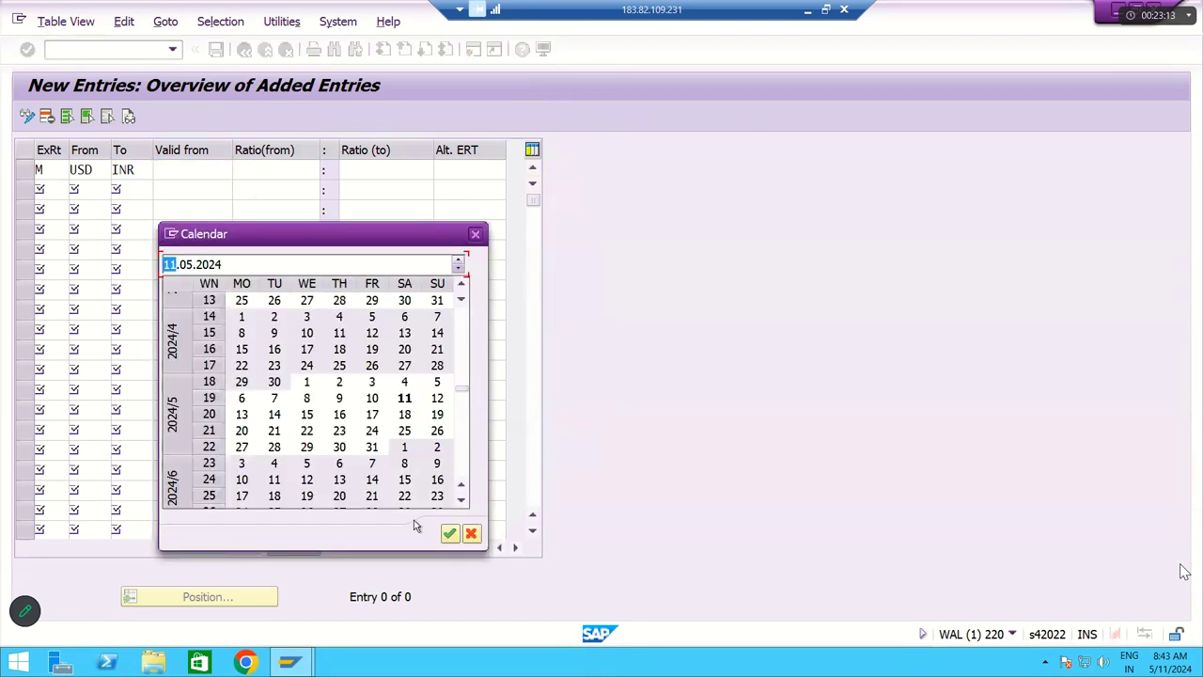
click(448, 533)
key(Tab)
text(1)
key(Tab)
text(1)
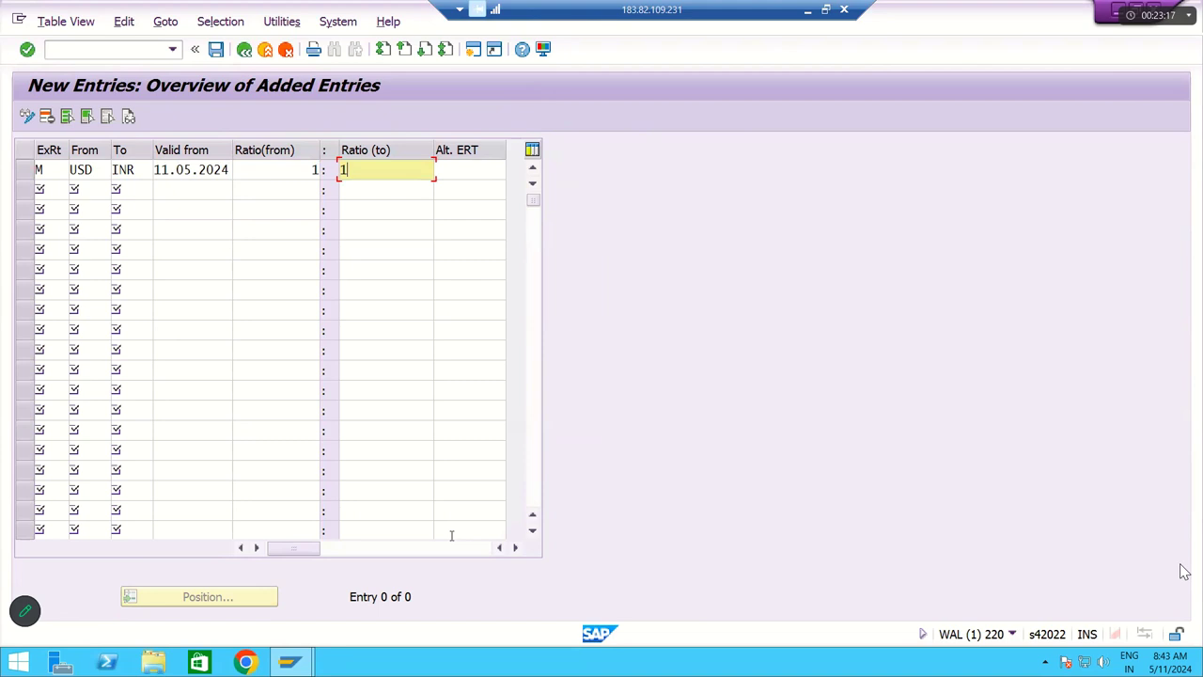
Step: Confirm the USD entry, and enter exchange rate type M with SGD as the from currency and INR as the to currency in the second row
key(Return)
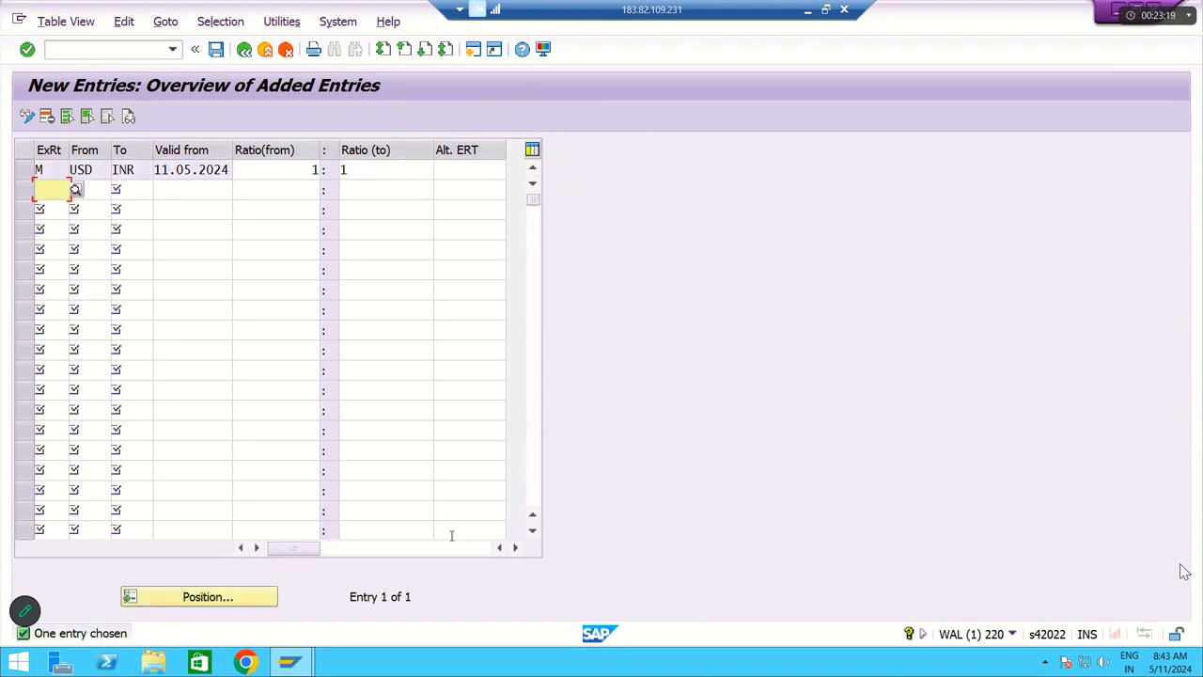
text(M)
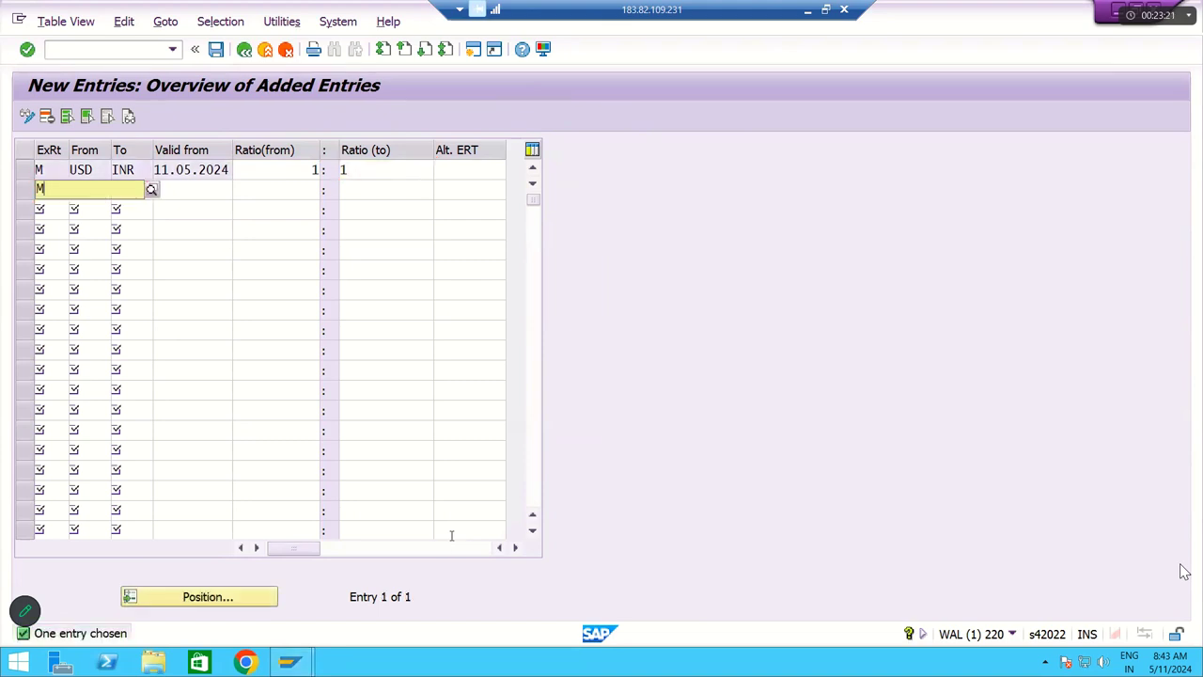
key(Tab)
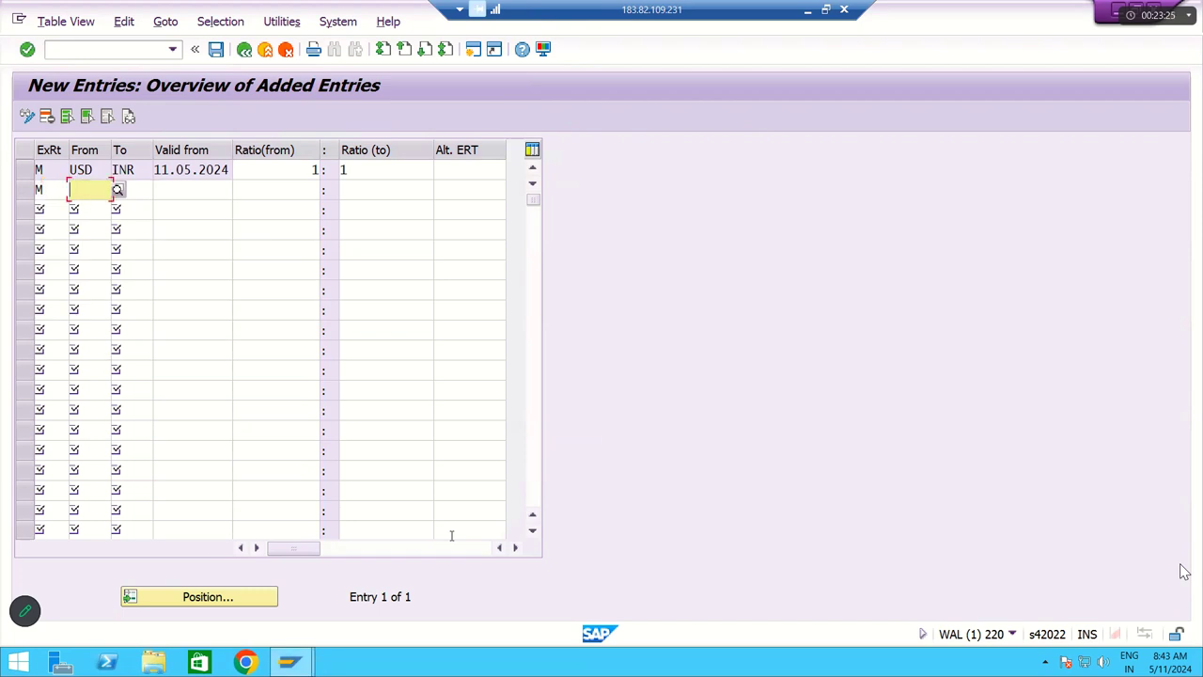
text(SD)
key(BackSpace)
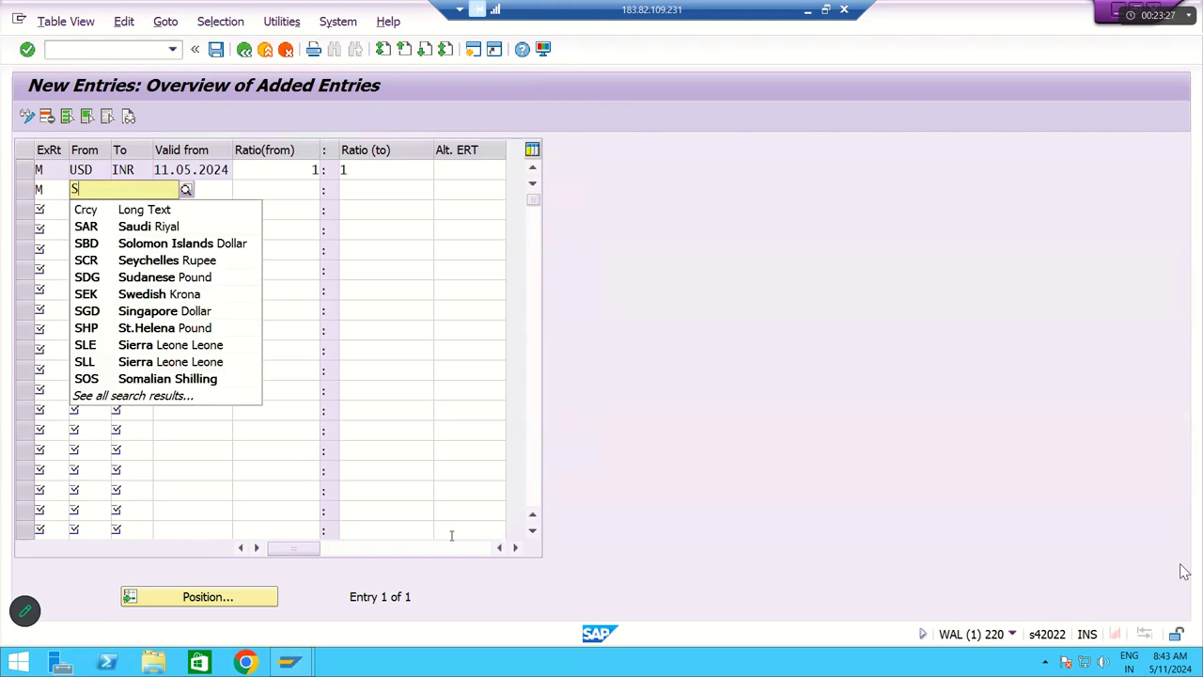
text(GD)
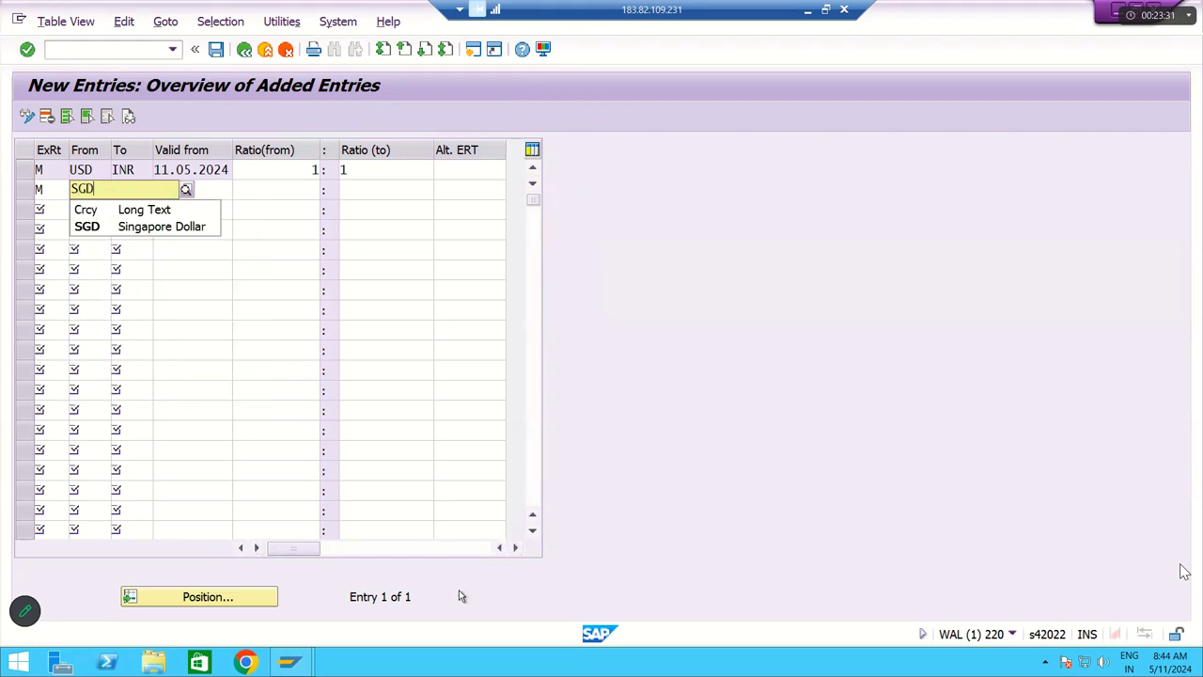
click(194, 226)
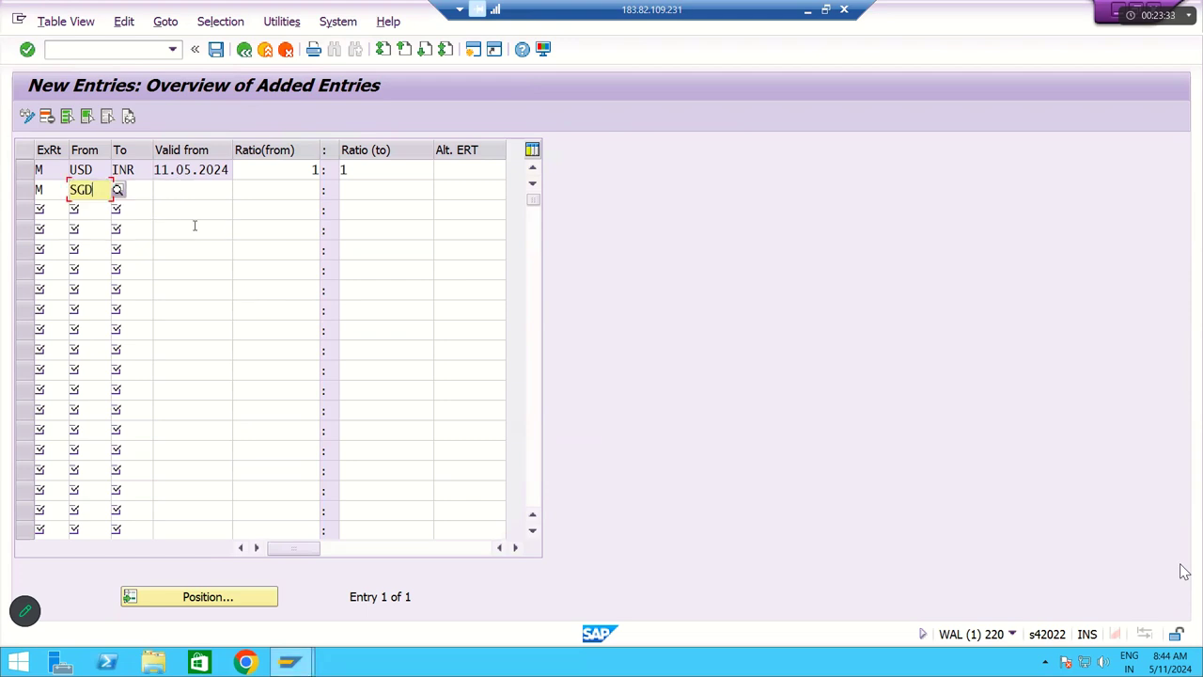
key(Tab)
text(INR)
key(Tab)
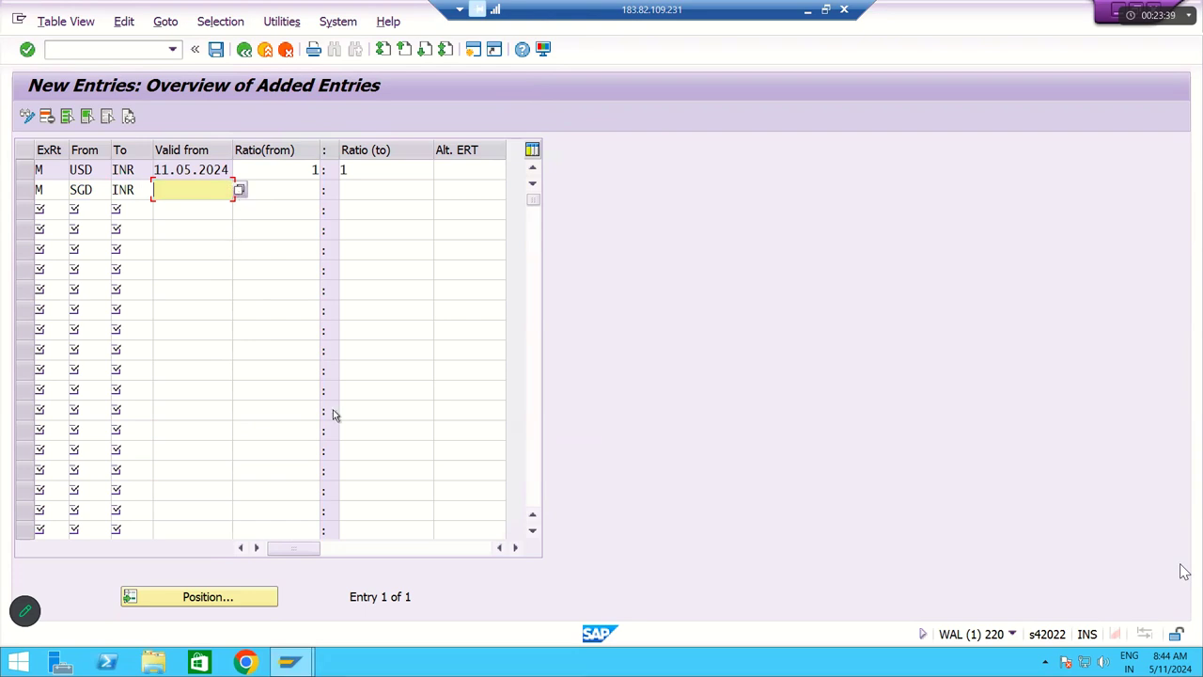
Step: Set the M SGD to INR entry's valid-from date to 11.05.2024 and its translation ratio to 1:1
click(239, 192)
key(Return)
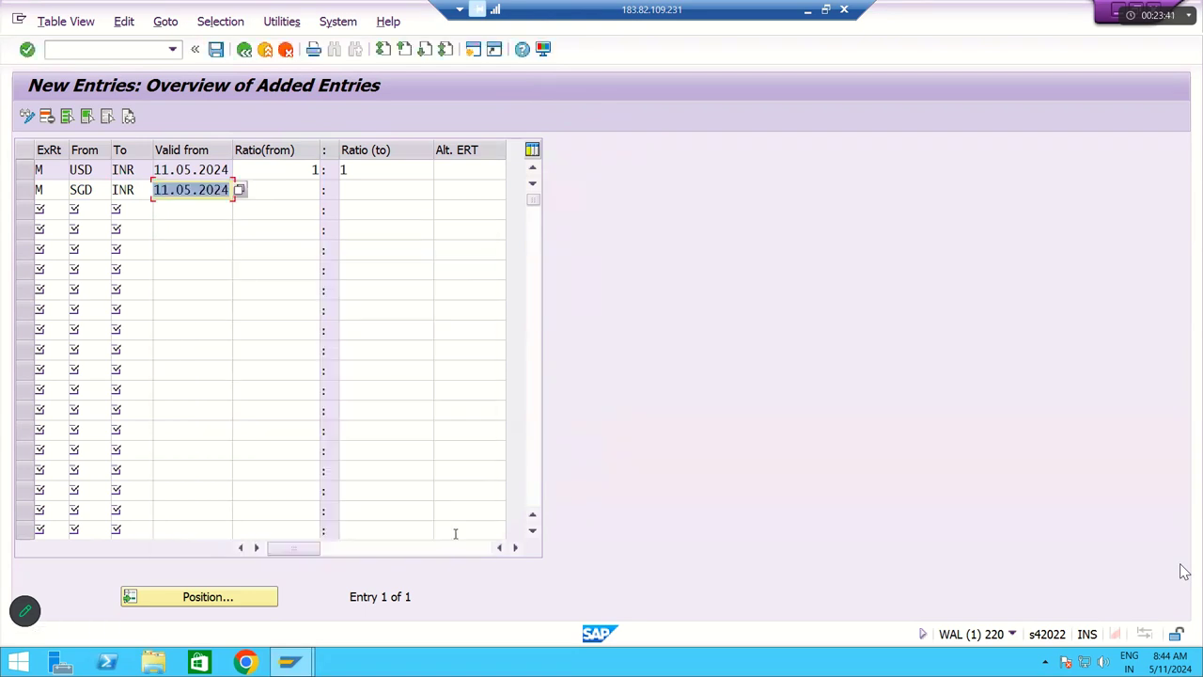
key(Tab)
text(1)
key(Tab)
text(1)
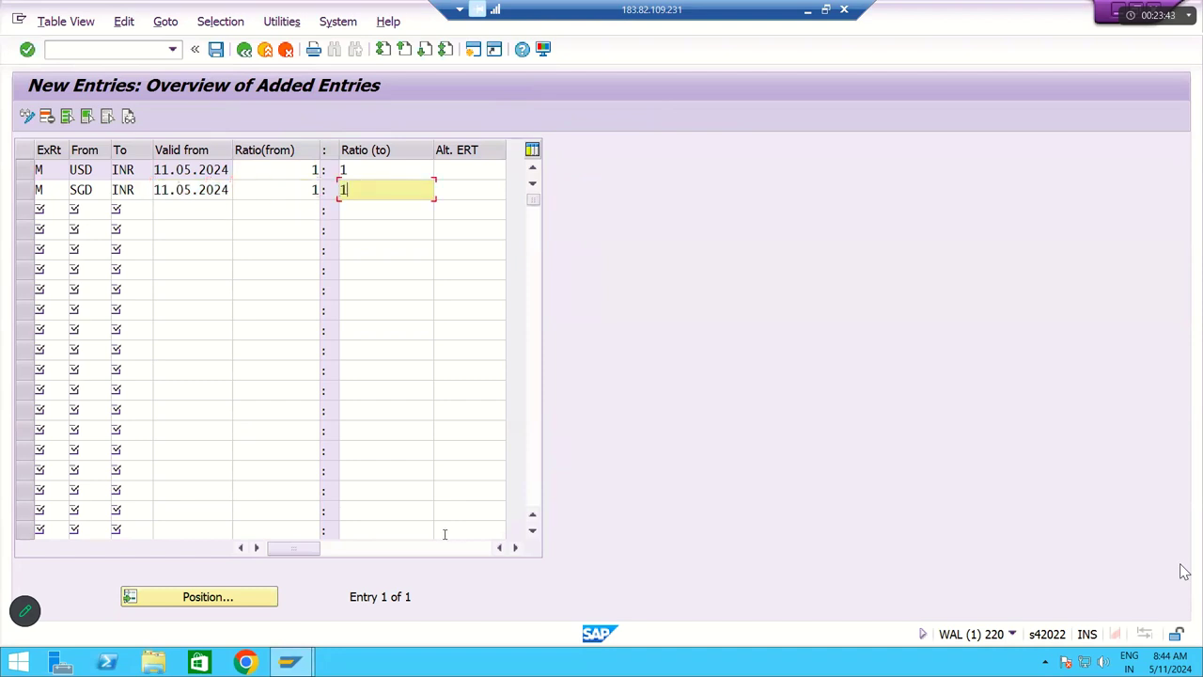
key(Tab)
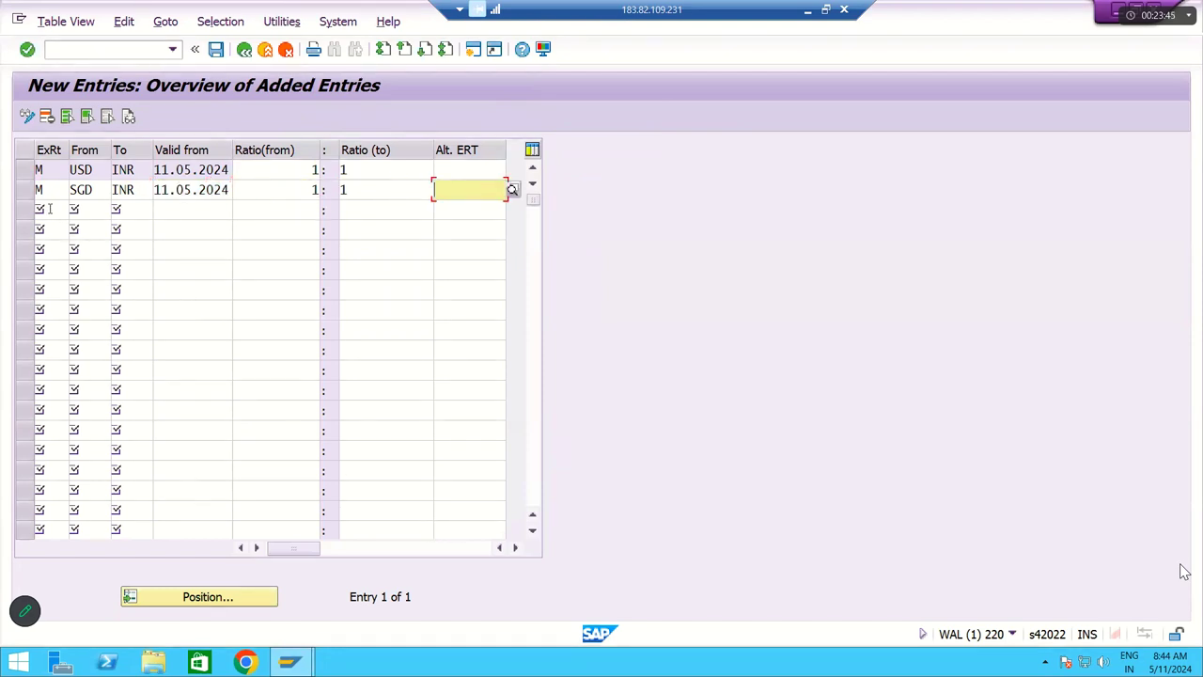
Step: Enter exchange rate type M with EUR as the from currency and INR as the to currency in the third row
click(49, 206)
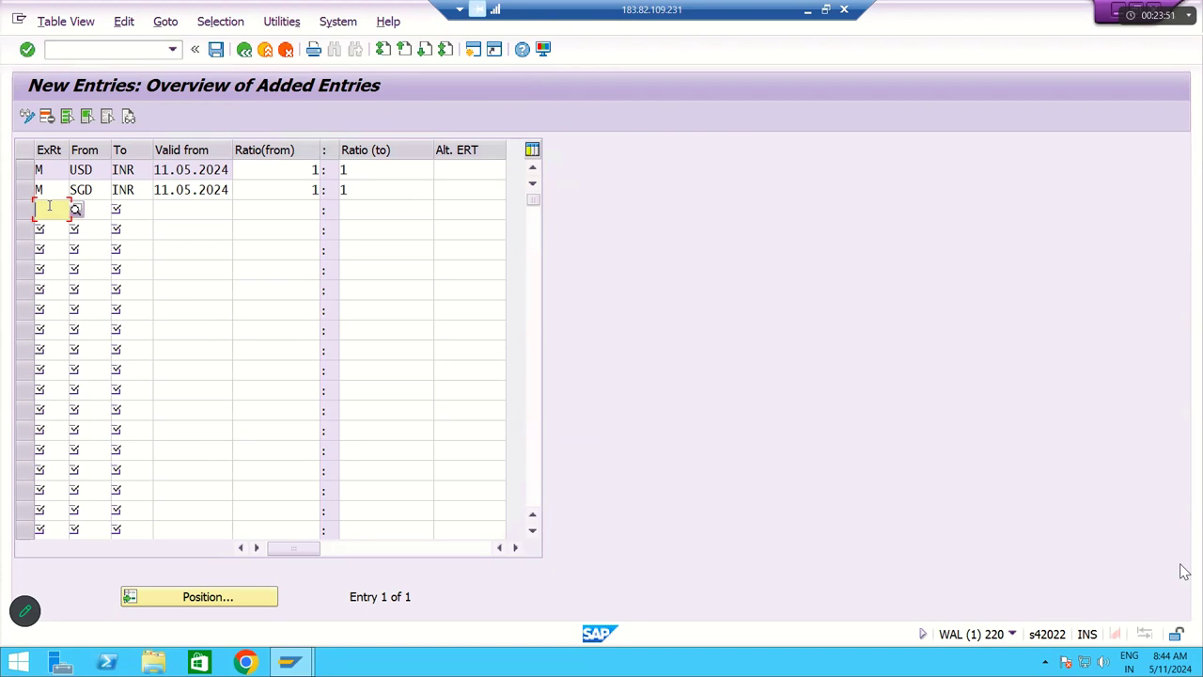
text(M)
key(Tab)
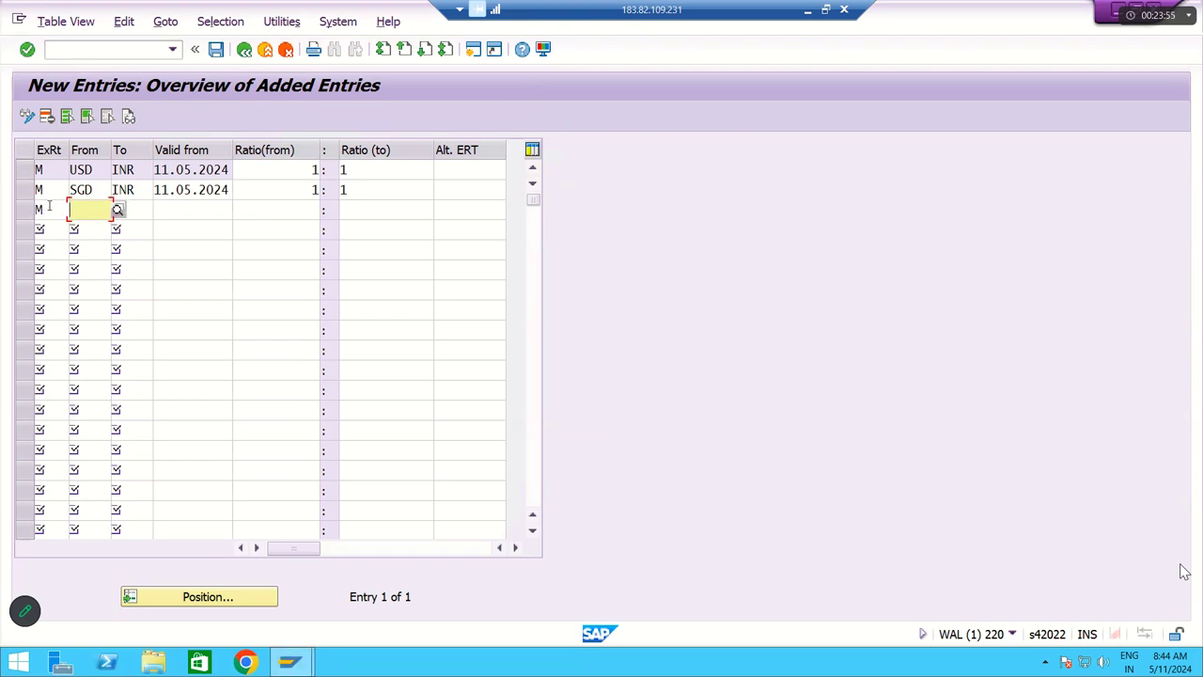
text(EUR)
key(Tab)
text(INR)
key(Tab)
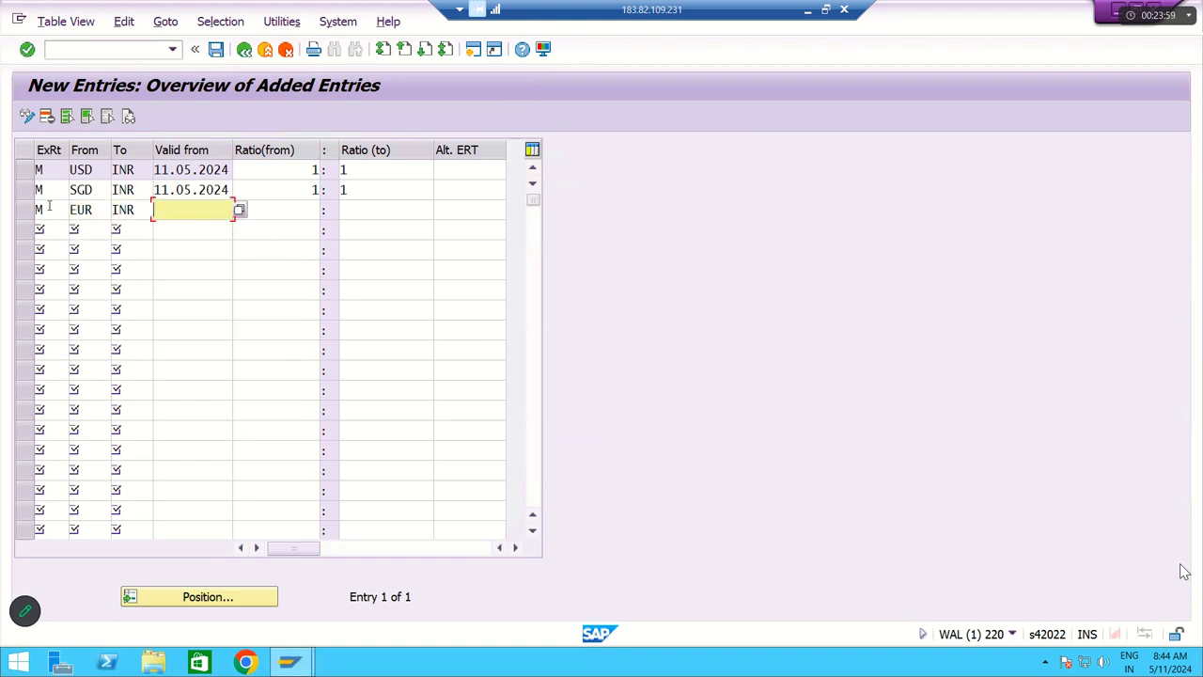
Step: Set the M EUR to INR entry's valid-from date to 11.05.2024 and its translation ratio to 1:1
click(241, 213)
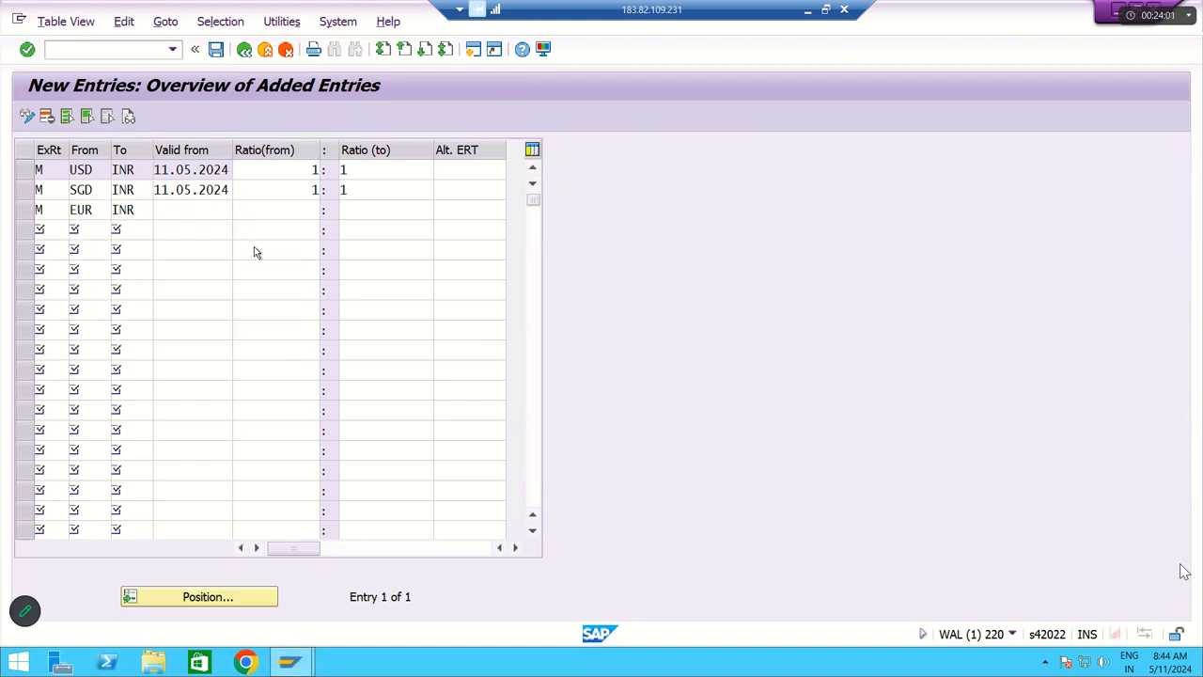
click(449, 532)
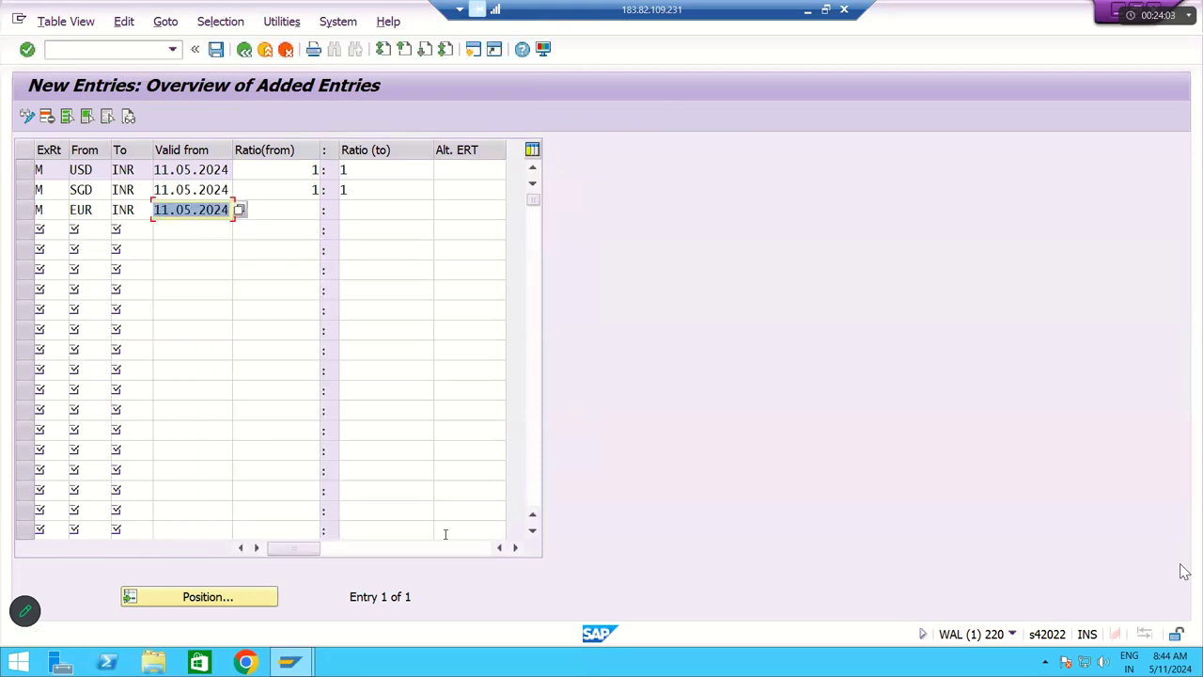
key(Tab)
text(1)
key(Tab)
text(1)
key(Return)
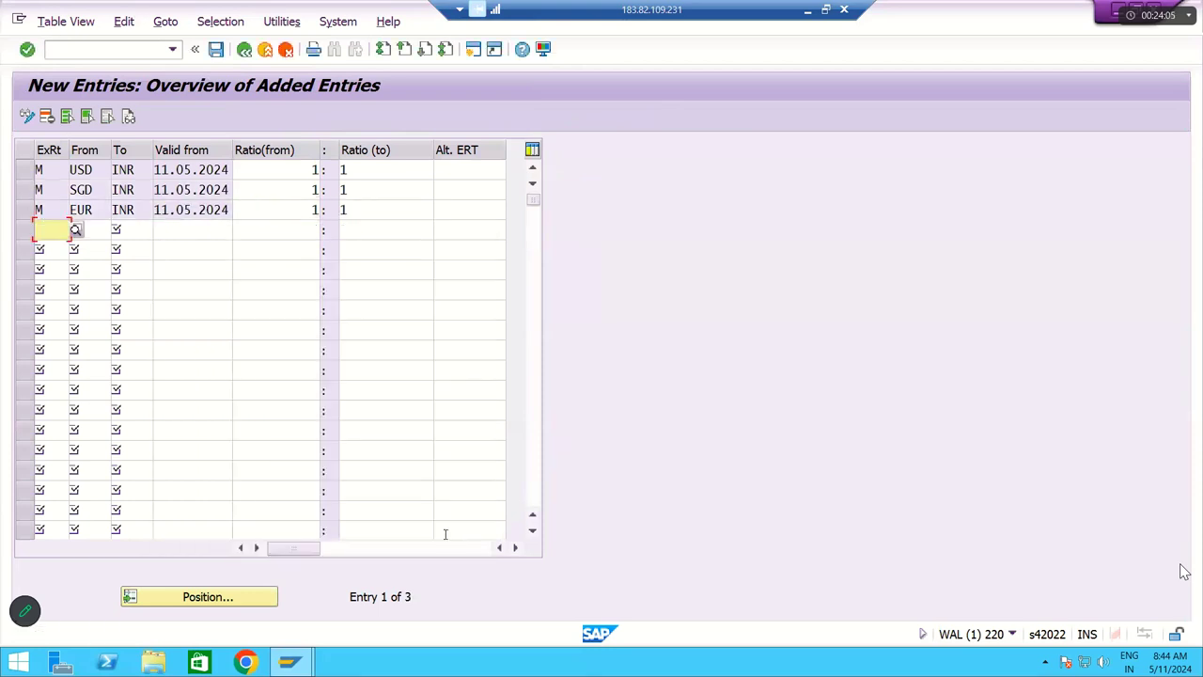
Step: Enter exchange rate type M with GBP (British Pound) as the from currency and INR as the to currency in the fourth row
text(M)
key(Tab)
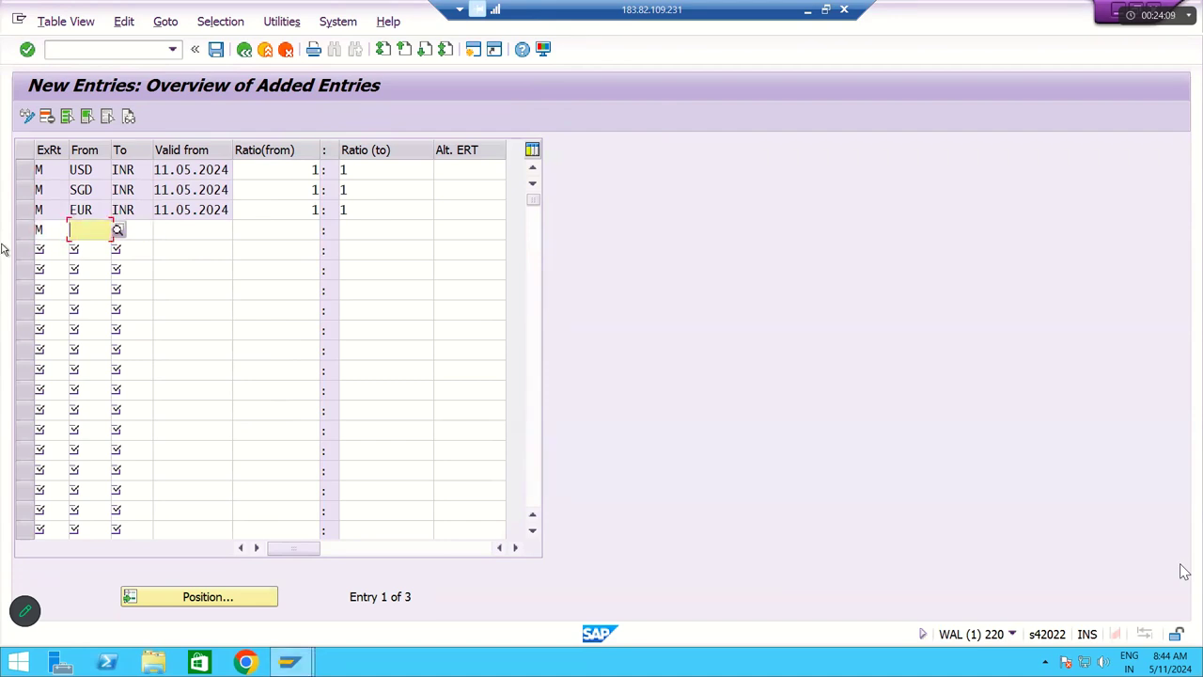
text(G)
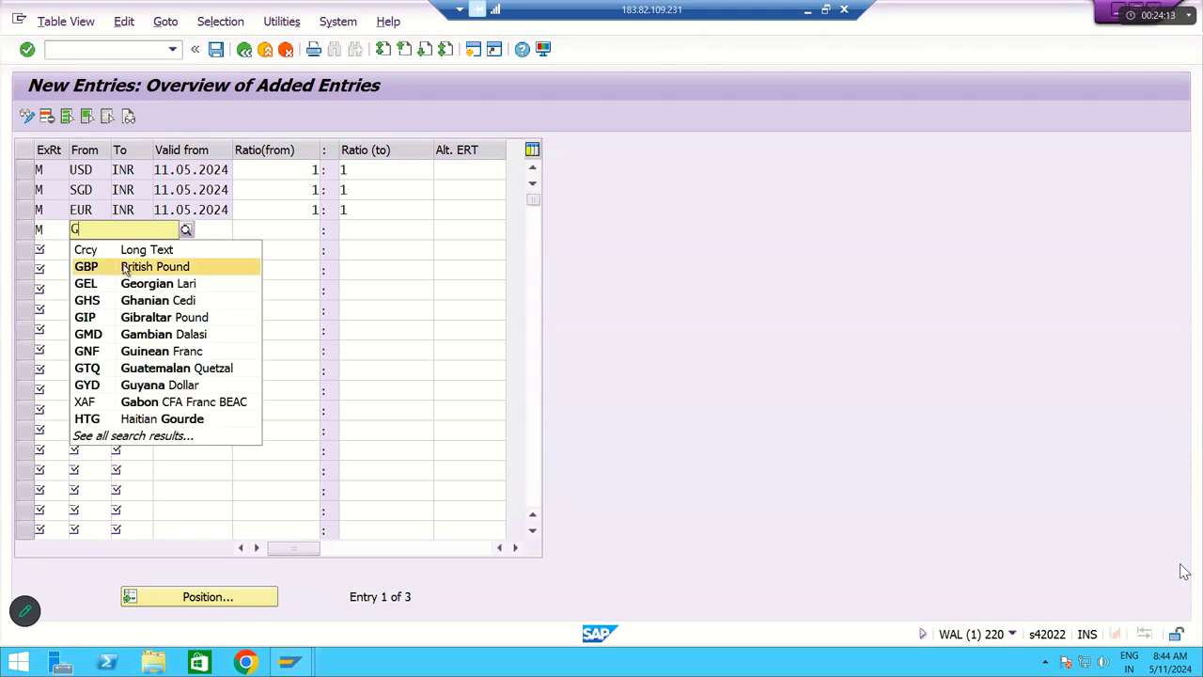
click(123, 266)
key(Tab)
text(INR)
key(Tab)
Step: Set the M GBP to INR entry's valid-from date to 11.05.2024 and its translation ratio to 1:1
click(239, 232)
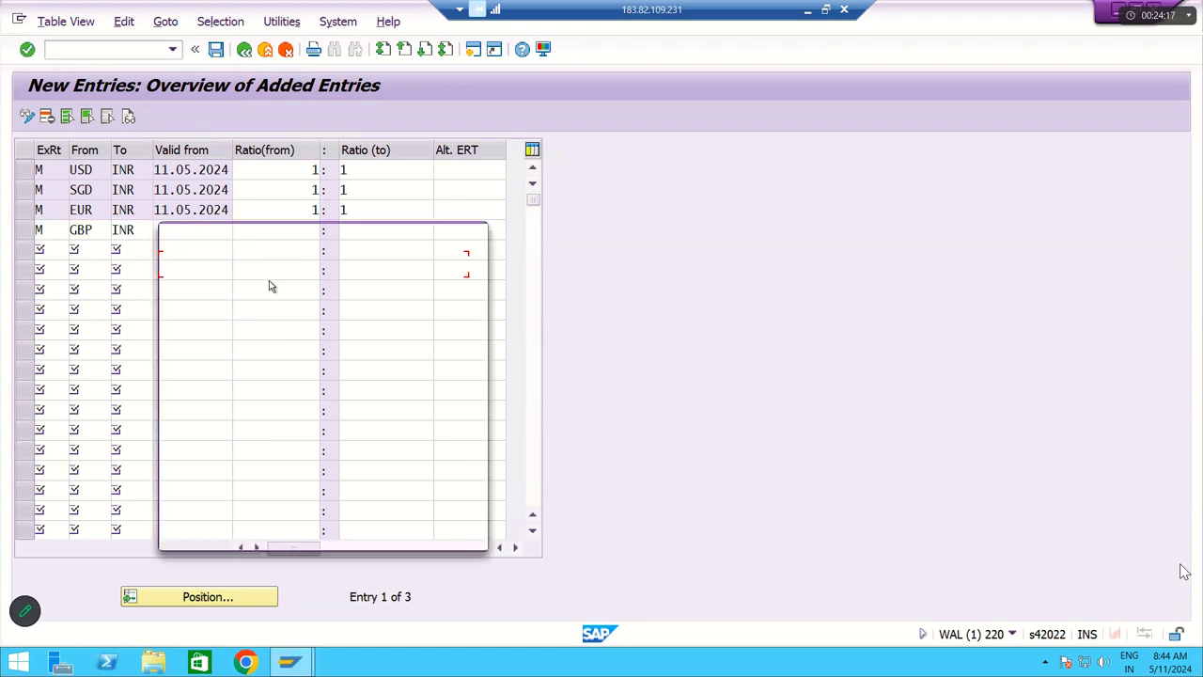
click(449, 534)
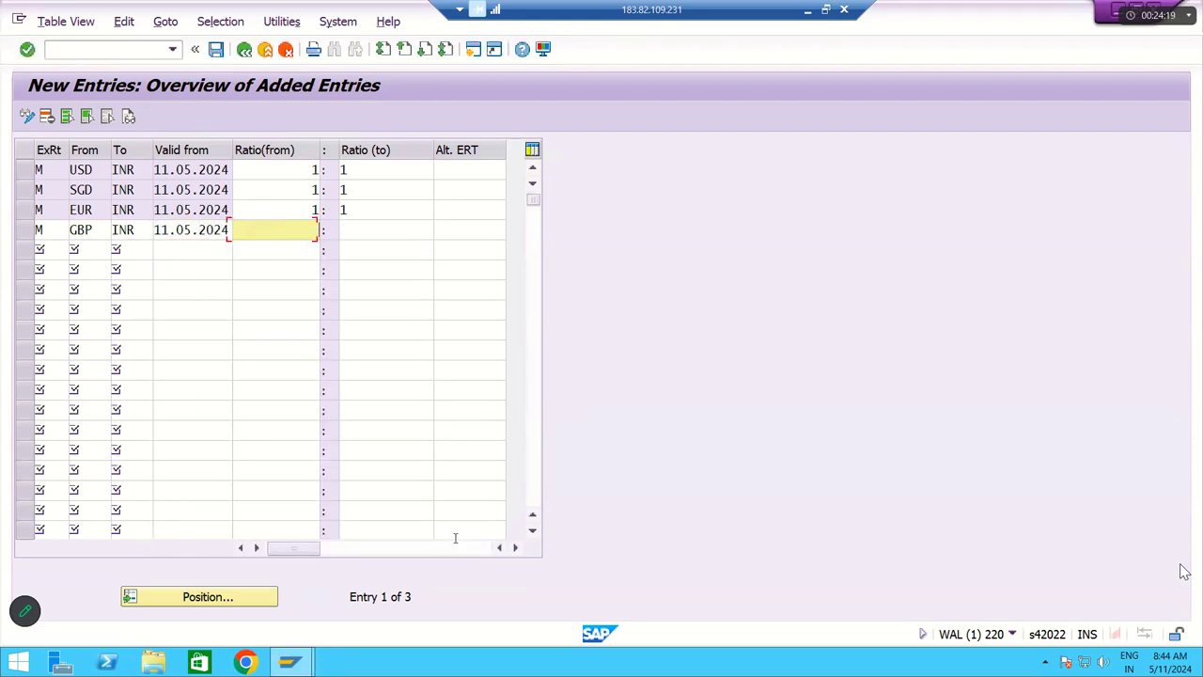
key(Tab)
key(Return)
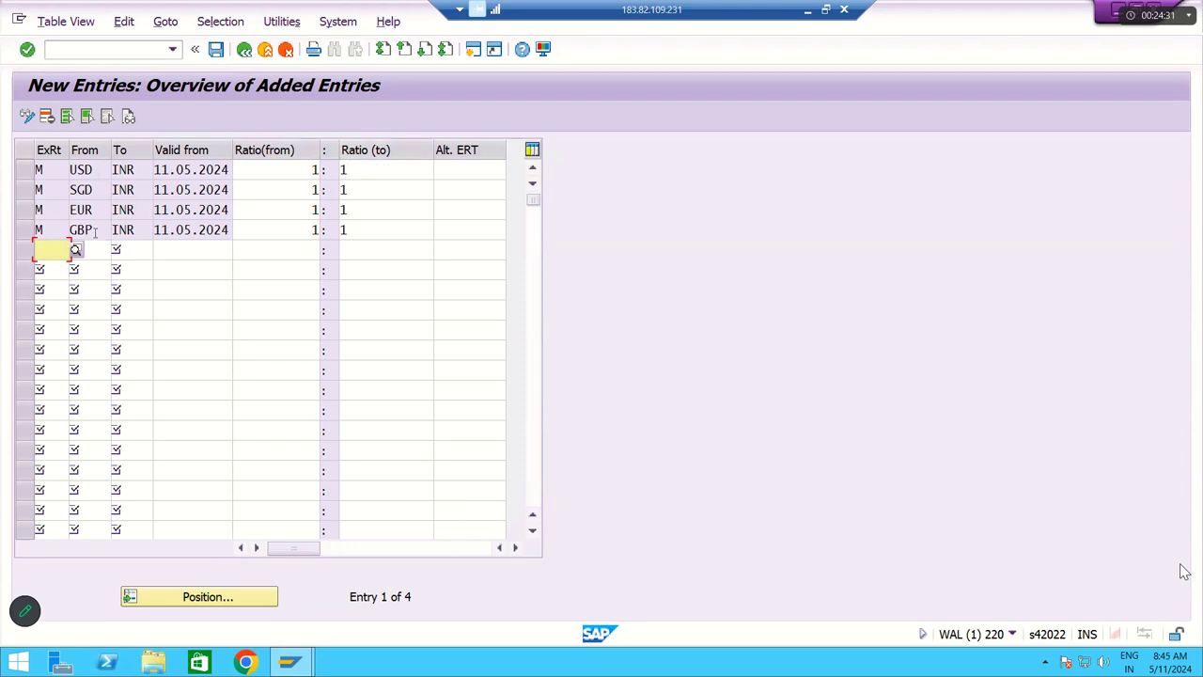
Step: Review the rate types, currency pairs and ratios of the new translation ratio entries, especially the USD and SGD rows
click(51, 175)
click(53, 189)
click(47, 209)
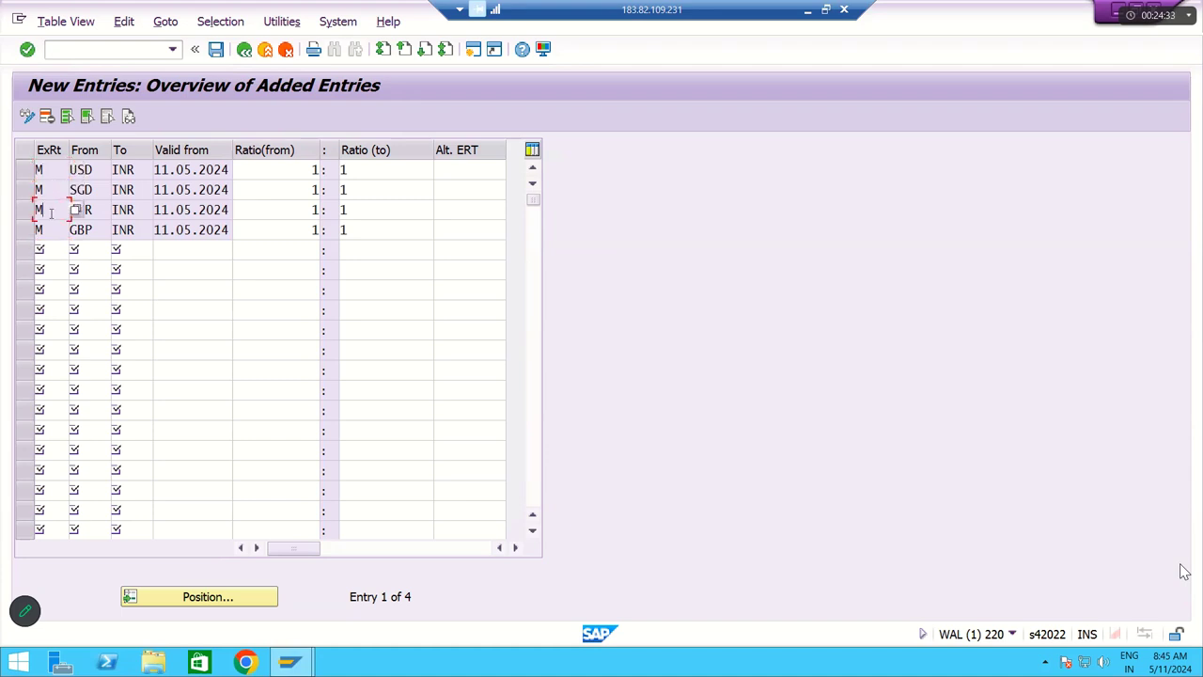
click(83, 169)
click(123, 169)
click(290, 170)
click(373, 169)
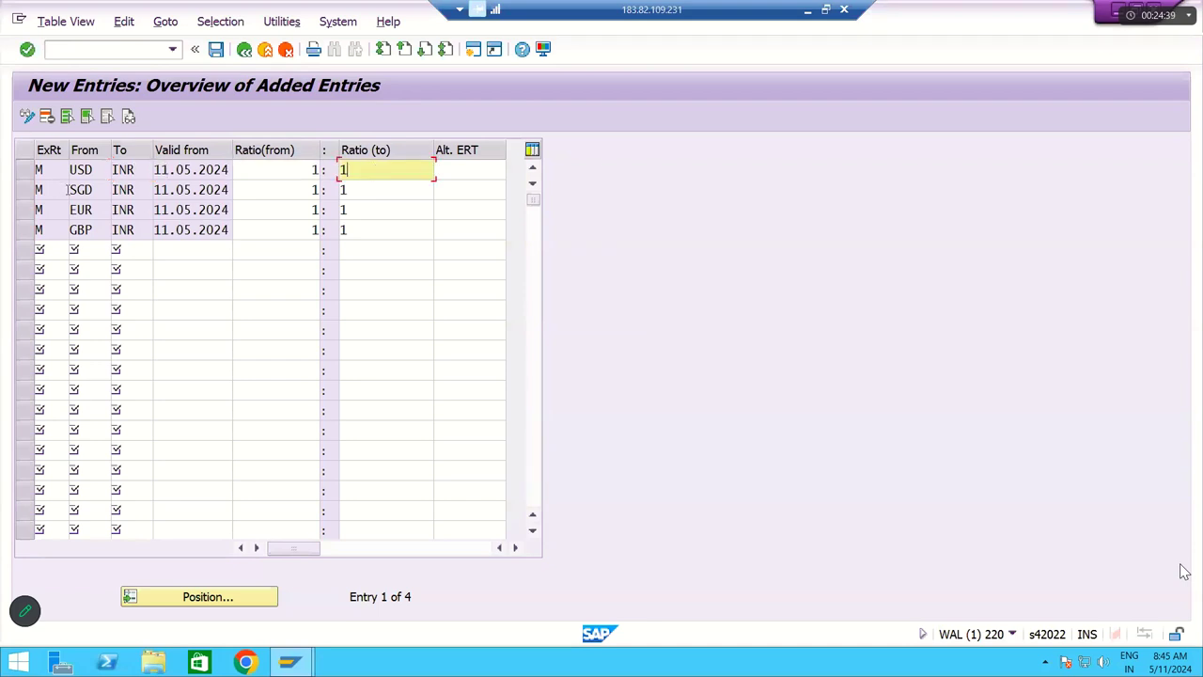
click(105, 189)
click(188, 189)
click(257, 189)
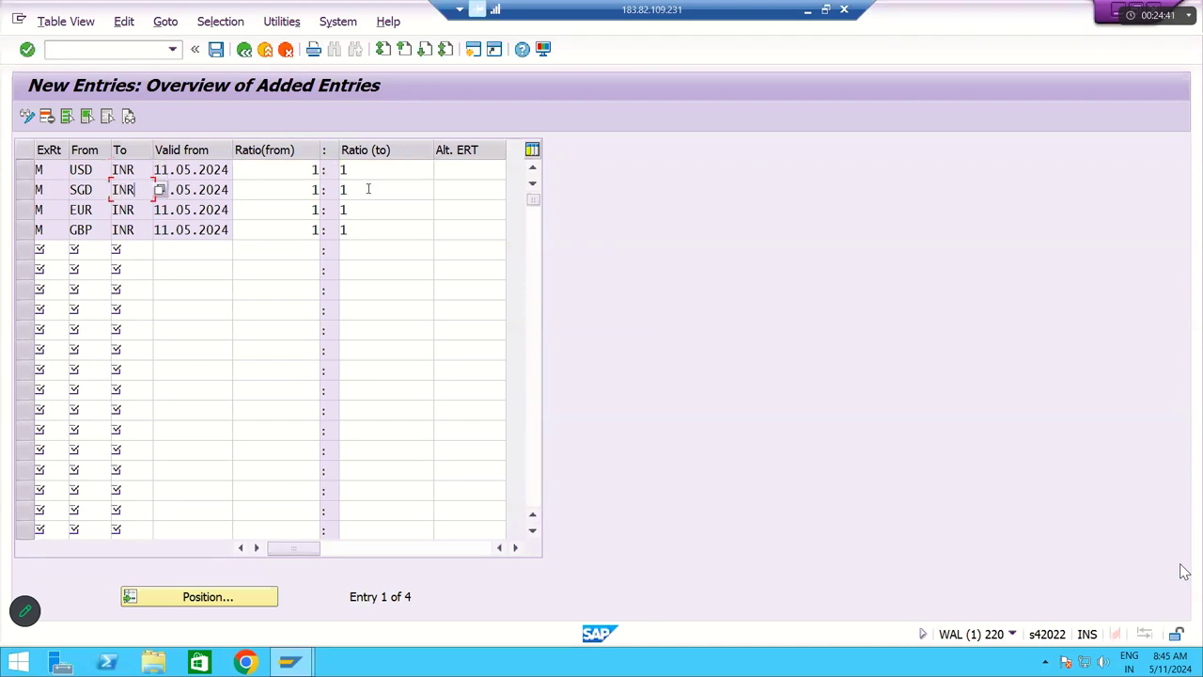
click(373, 189)
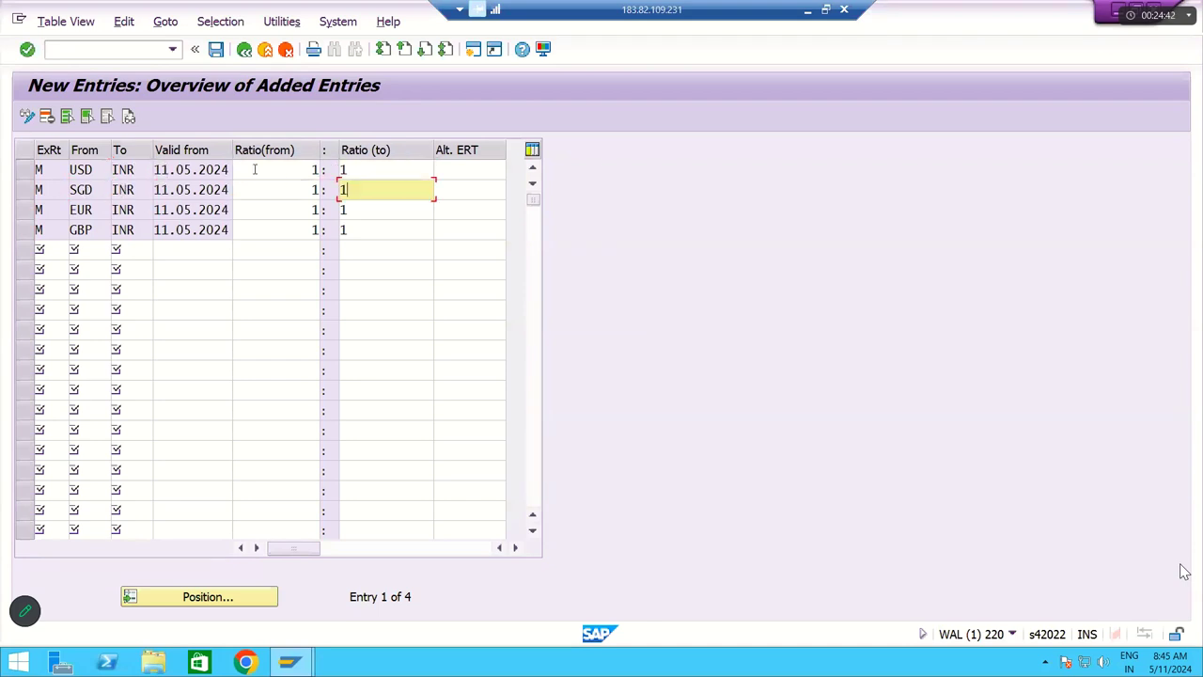
Step: Save the new translation ratios under the proposed IMG Config-ABC Testing Group customizing request and return to the Display IMG structure
click(215, 49)
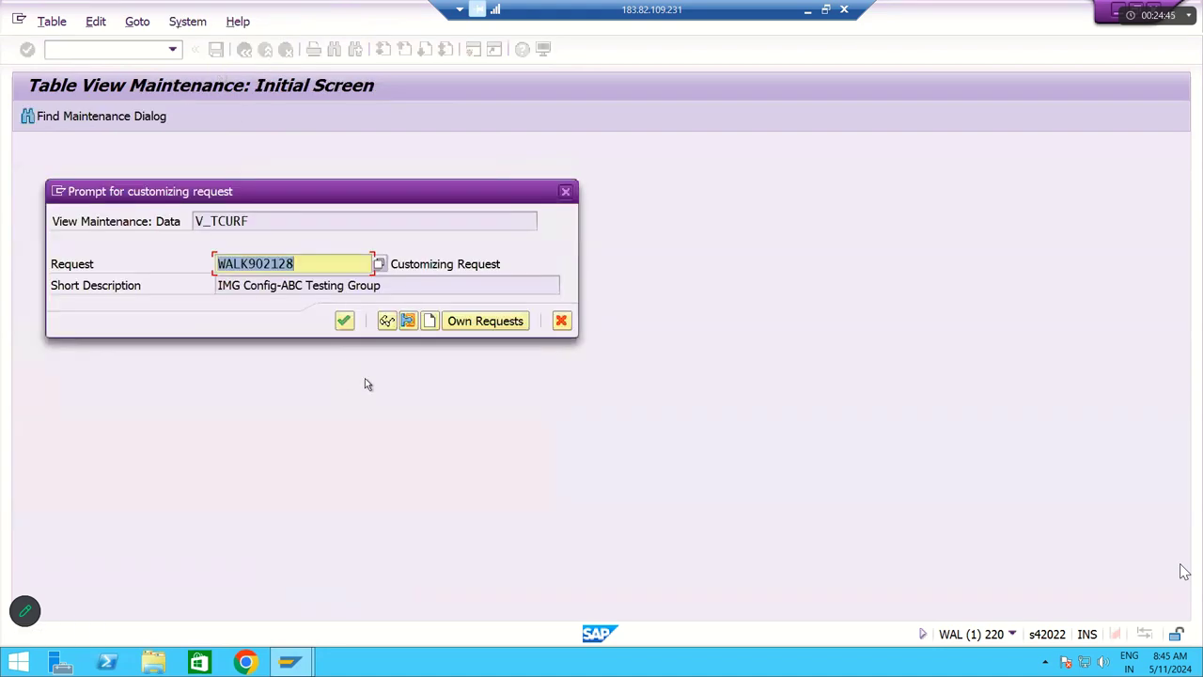
click(344, 322)
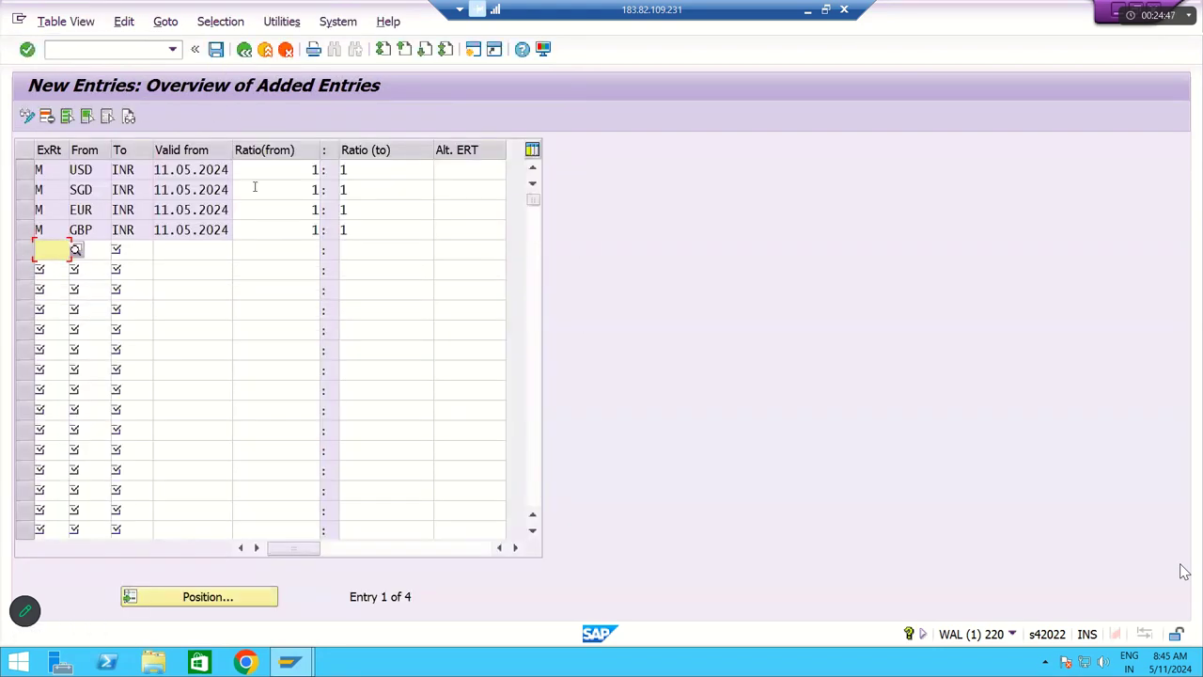
click(242, 50)
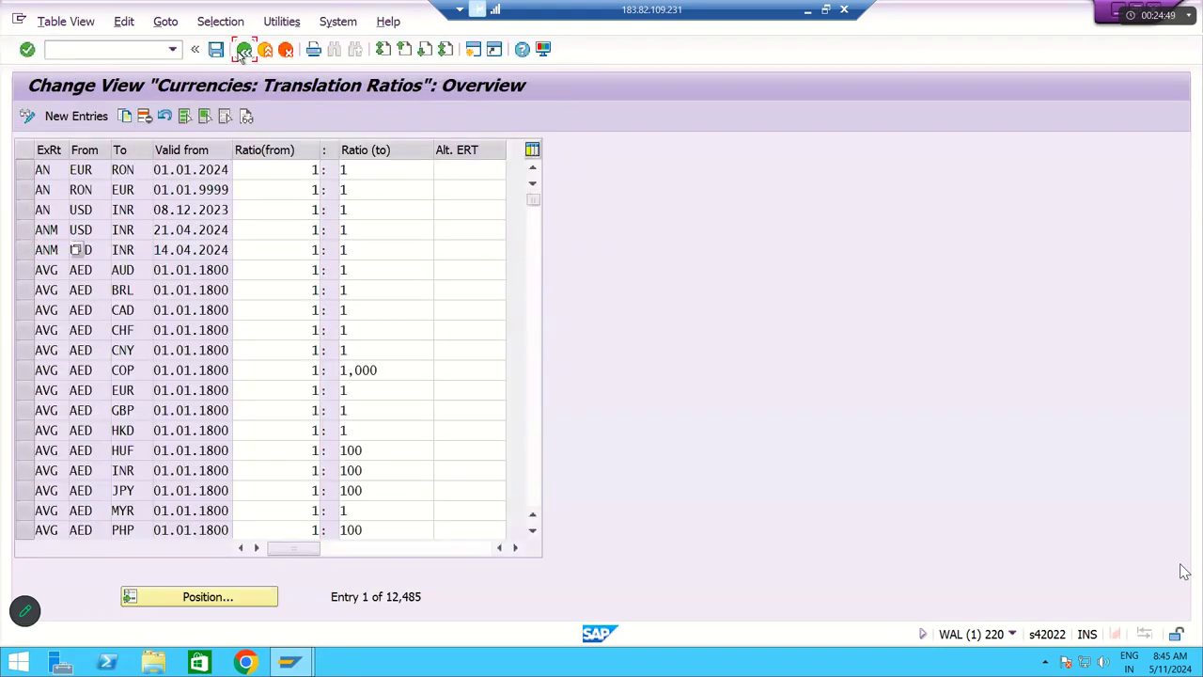
click(242, 52)
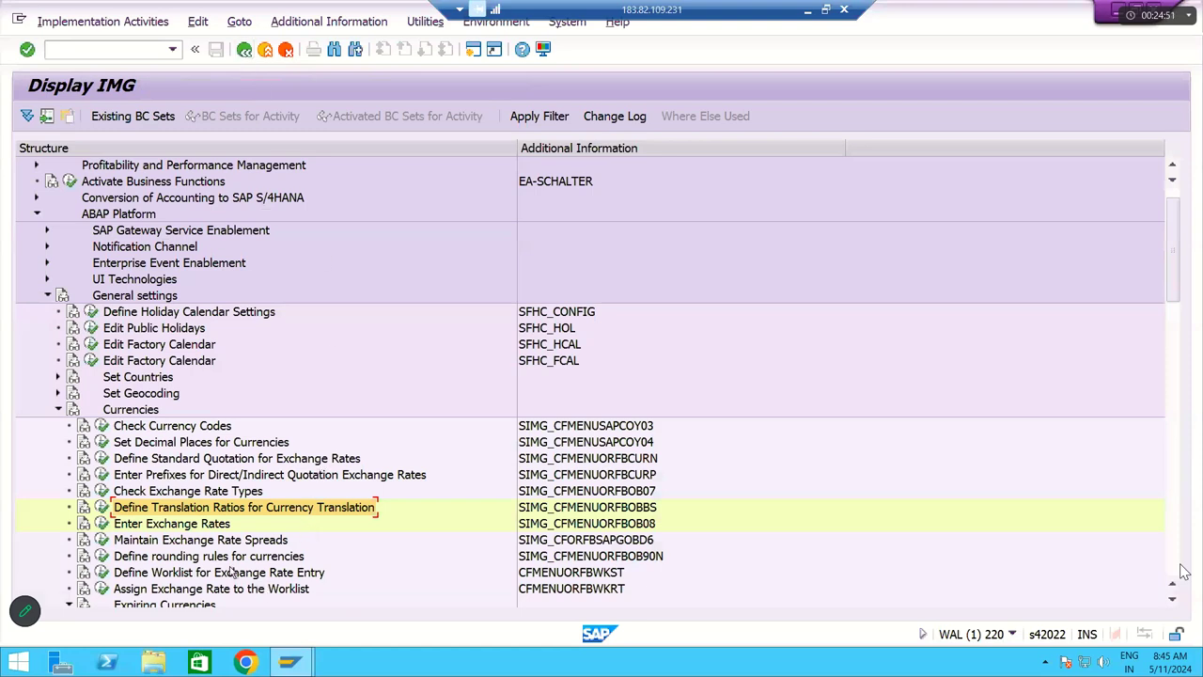
Step: Read the documentation of the Enter Exchange Rates activity, covering its purpose, requirements and activities, and return to the IMG structure
click(163, 528)
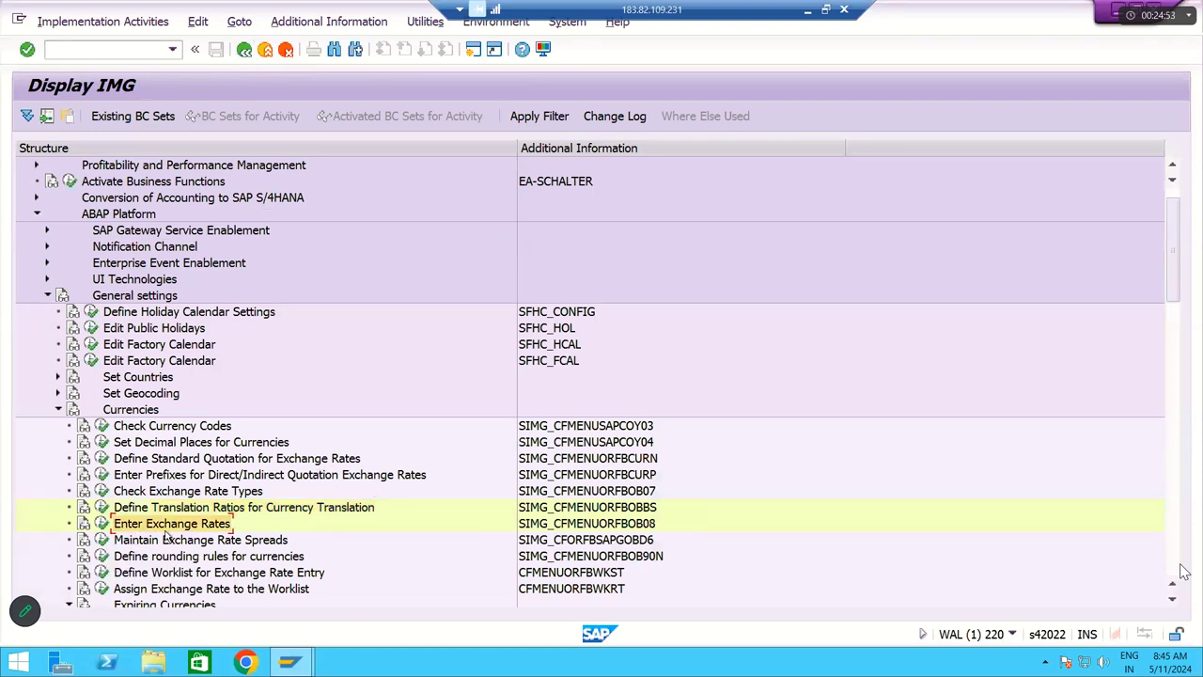
click(636, 528)
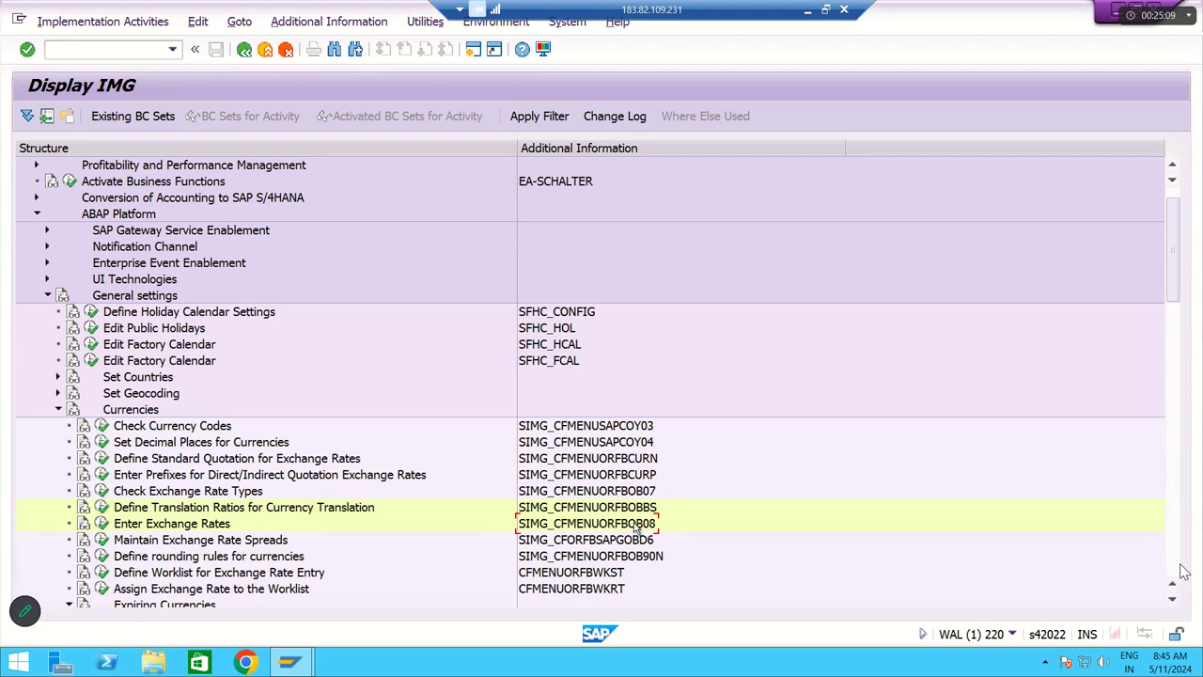
click(84, 524)
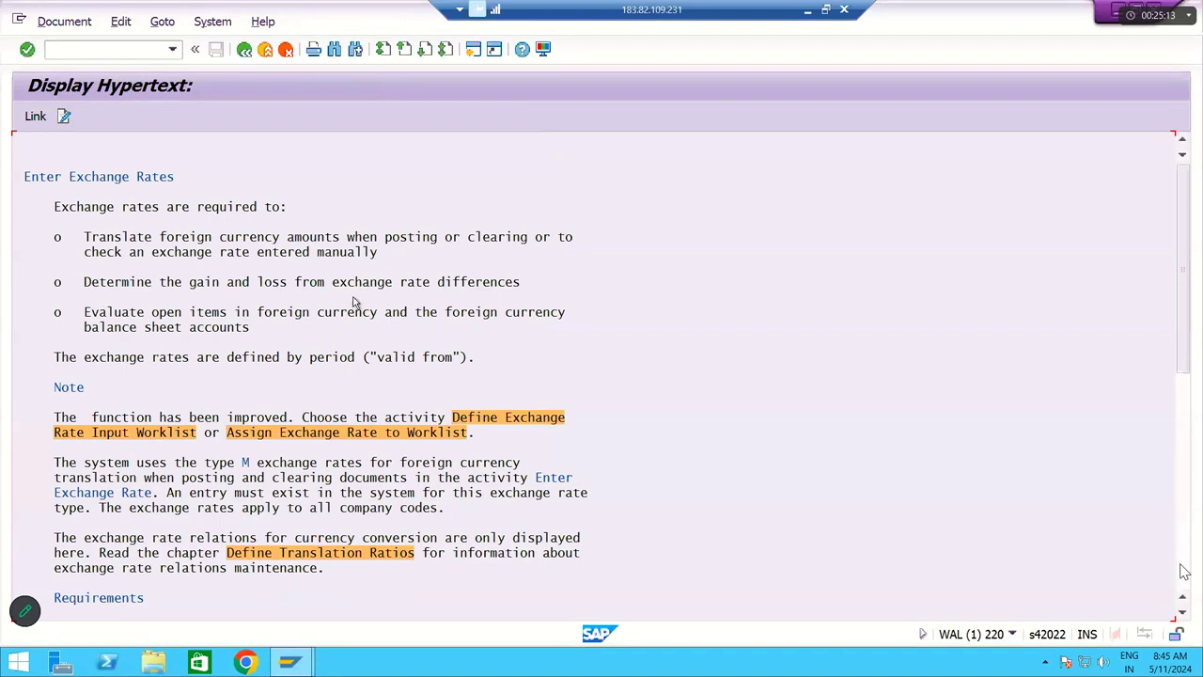
scroll(342, 372, down, 1)
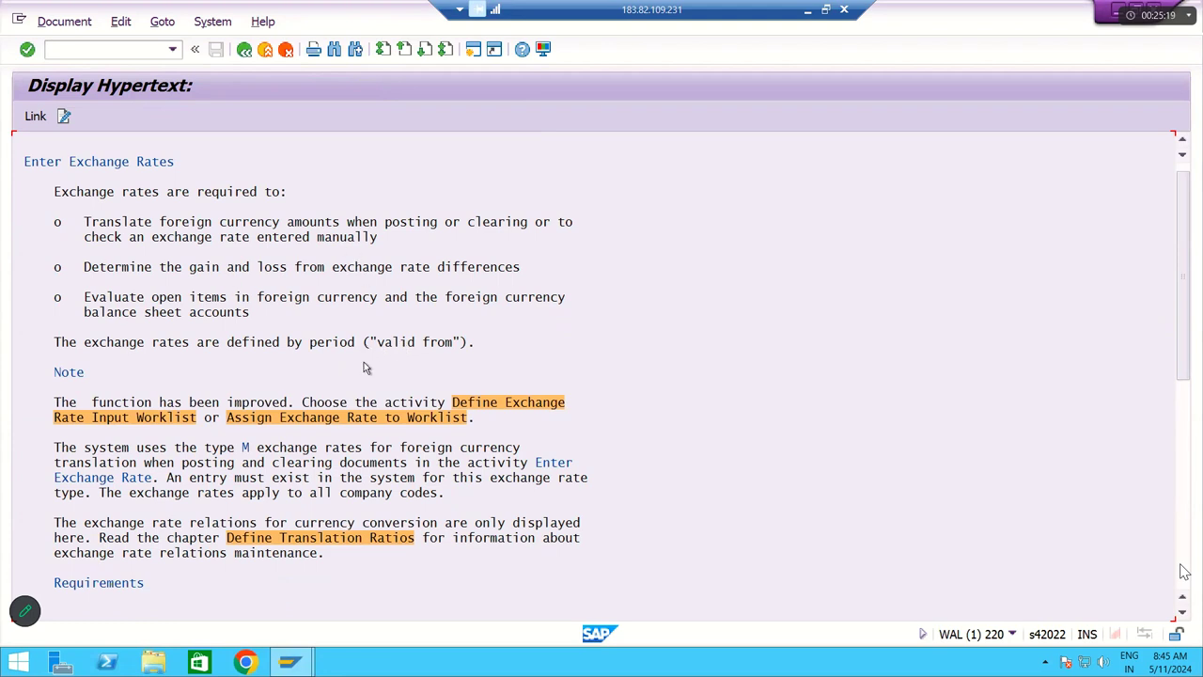
scroll(282, 353, down, 1)
scroll(165, 342, down, 1)
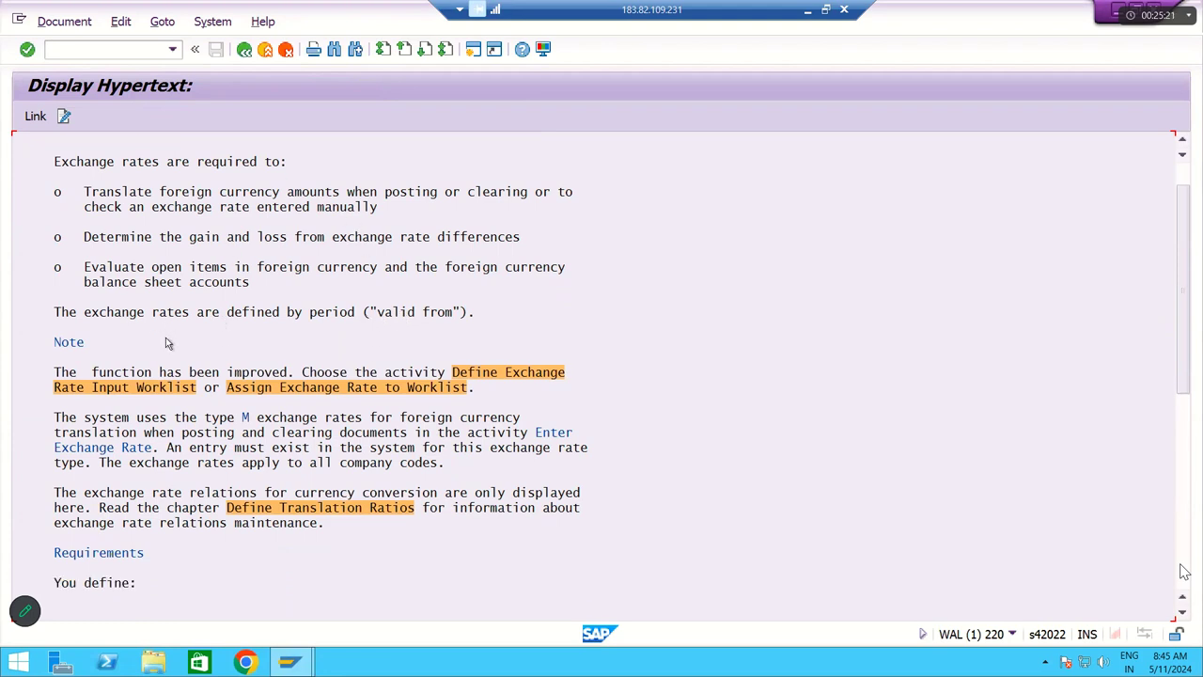
scroll(165, 340, down, 8)
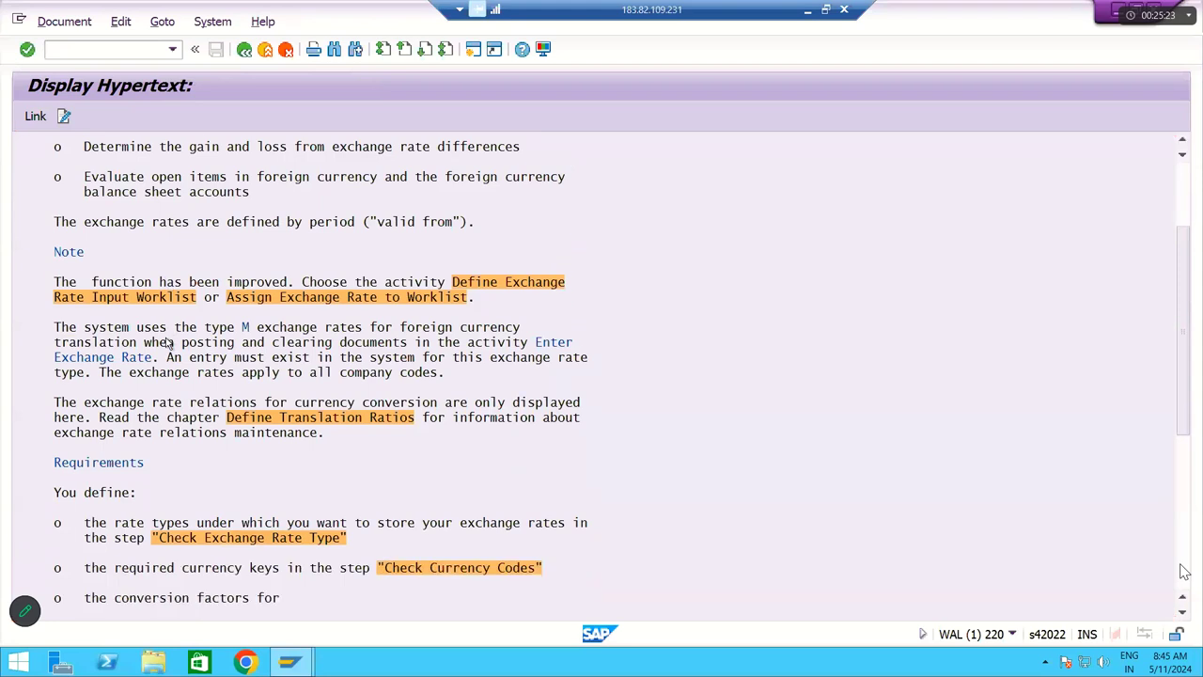
scroll(166, 342, down, 12)
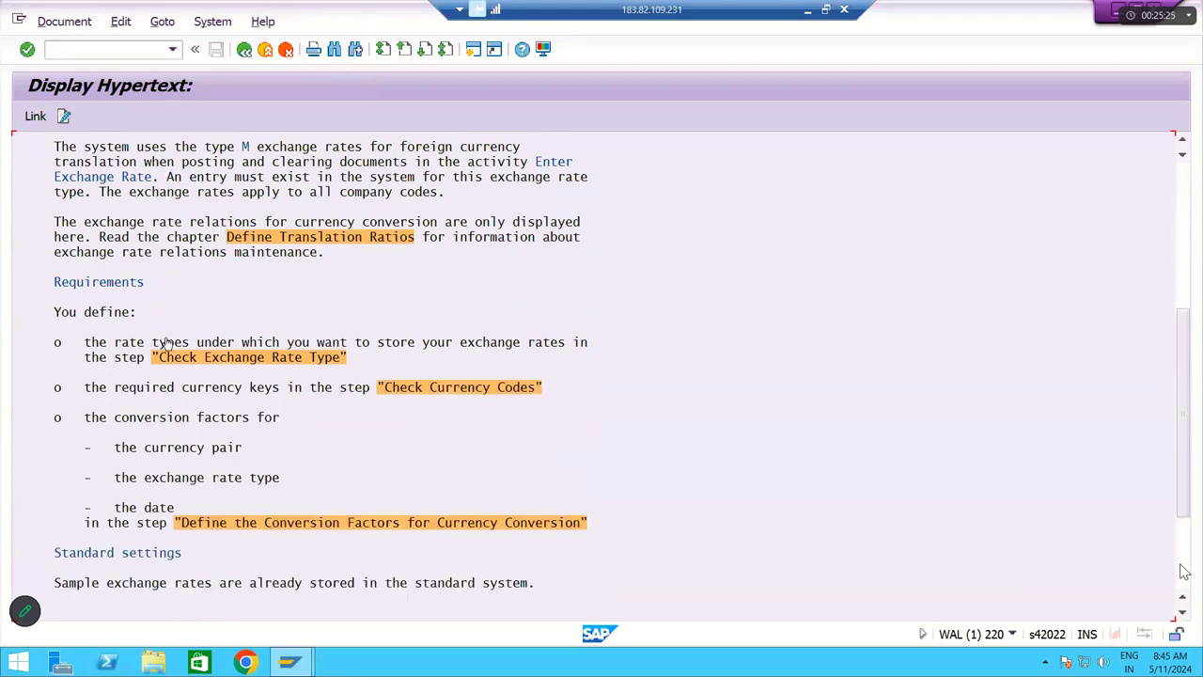
scroll(165, 342, down, 9)
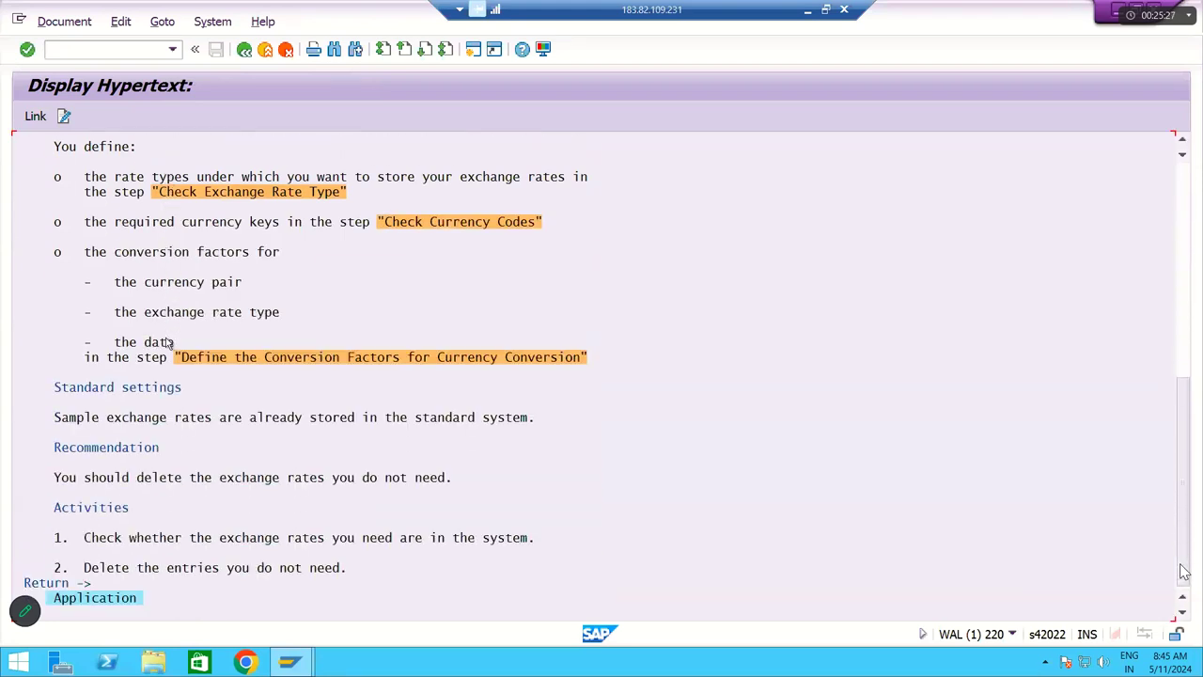
scroll(166, 343, up, 11)
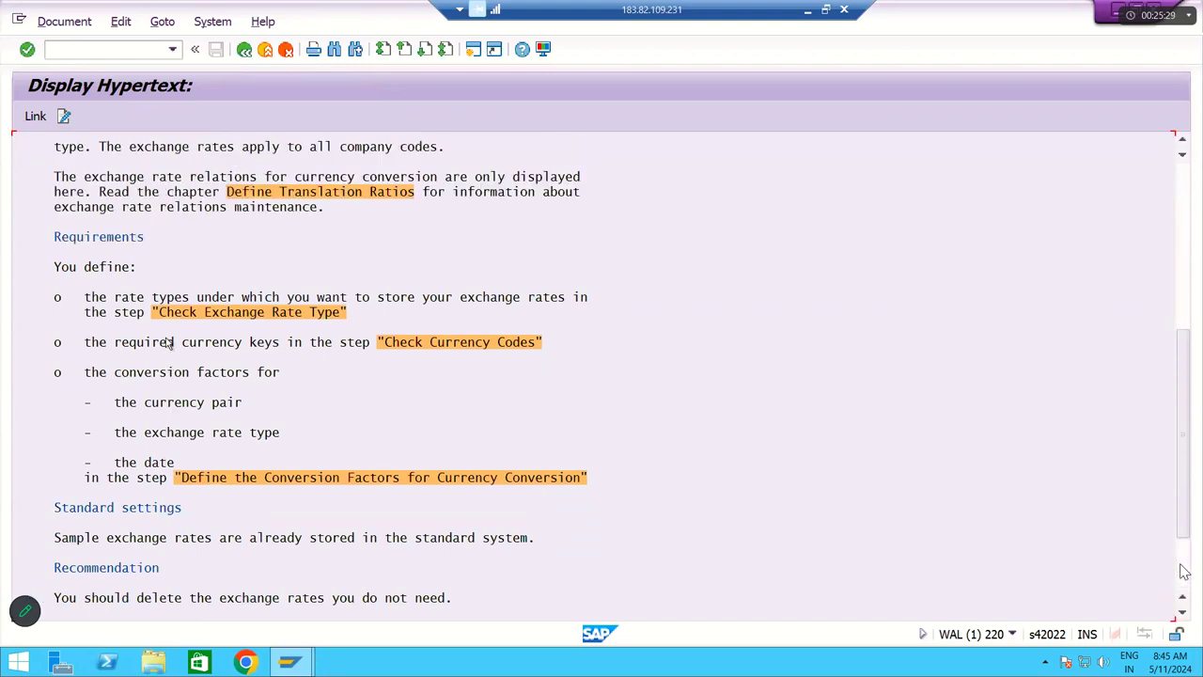
scroll(166, 342, up, 3)
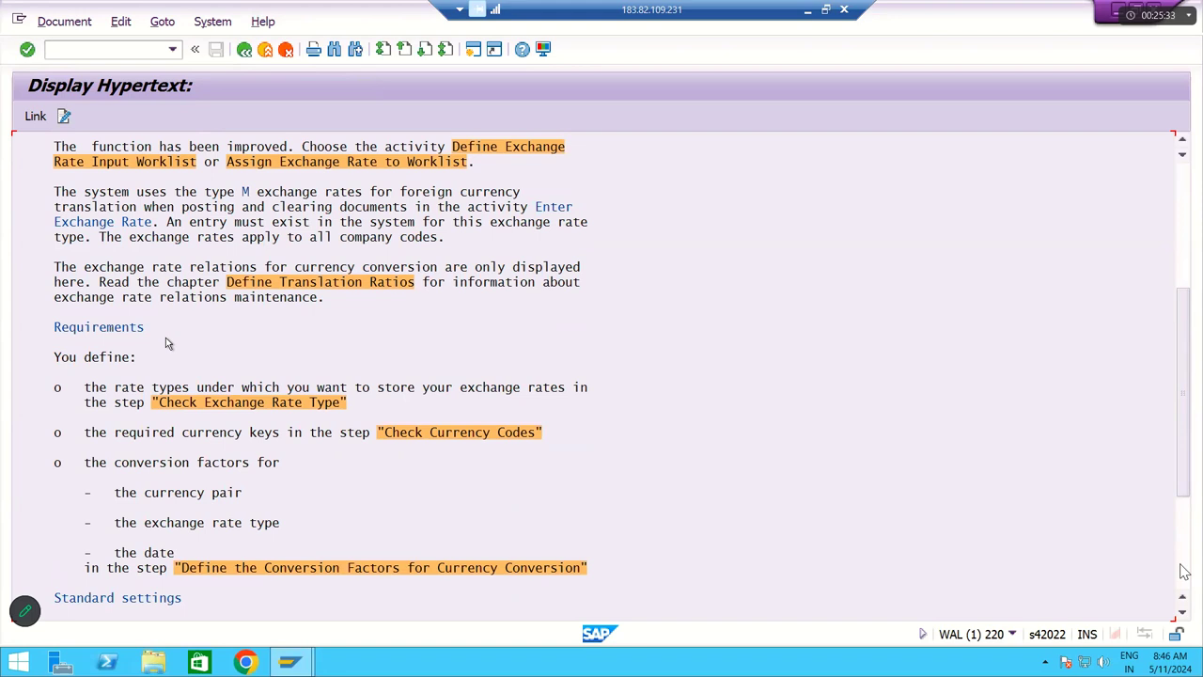
scroll(166, 343, up, 10)
scroll(165, 343, up, 8)
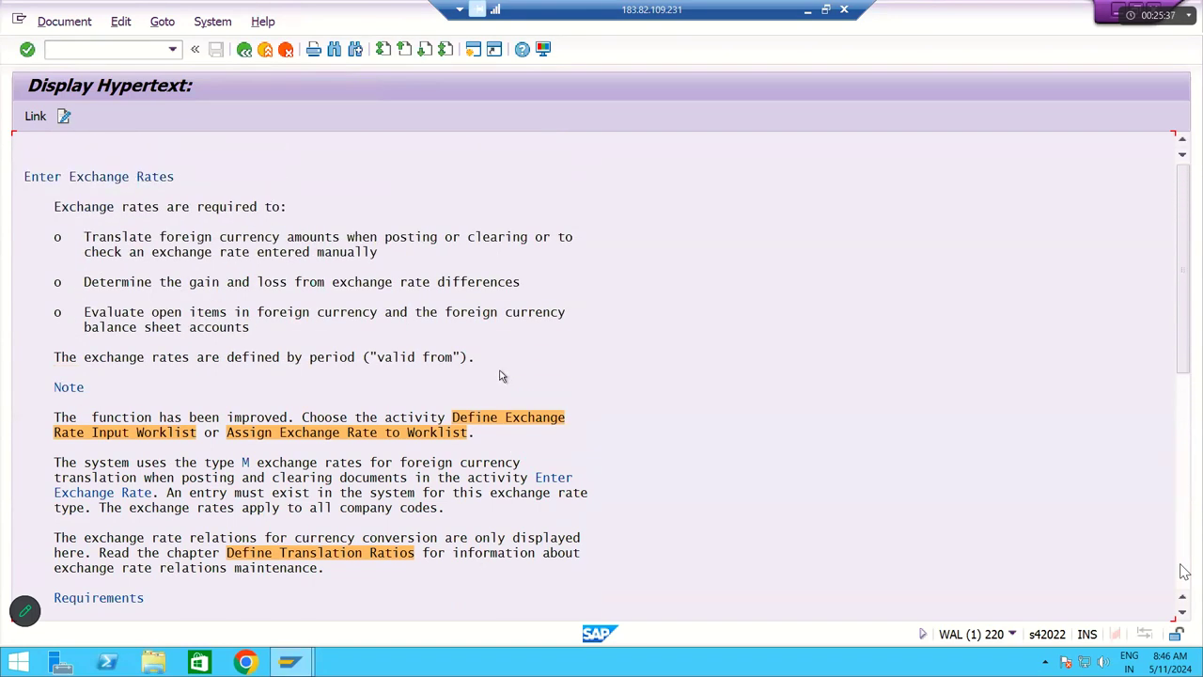
click(244, 52)
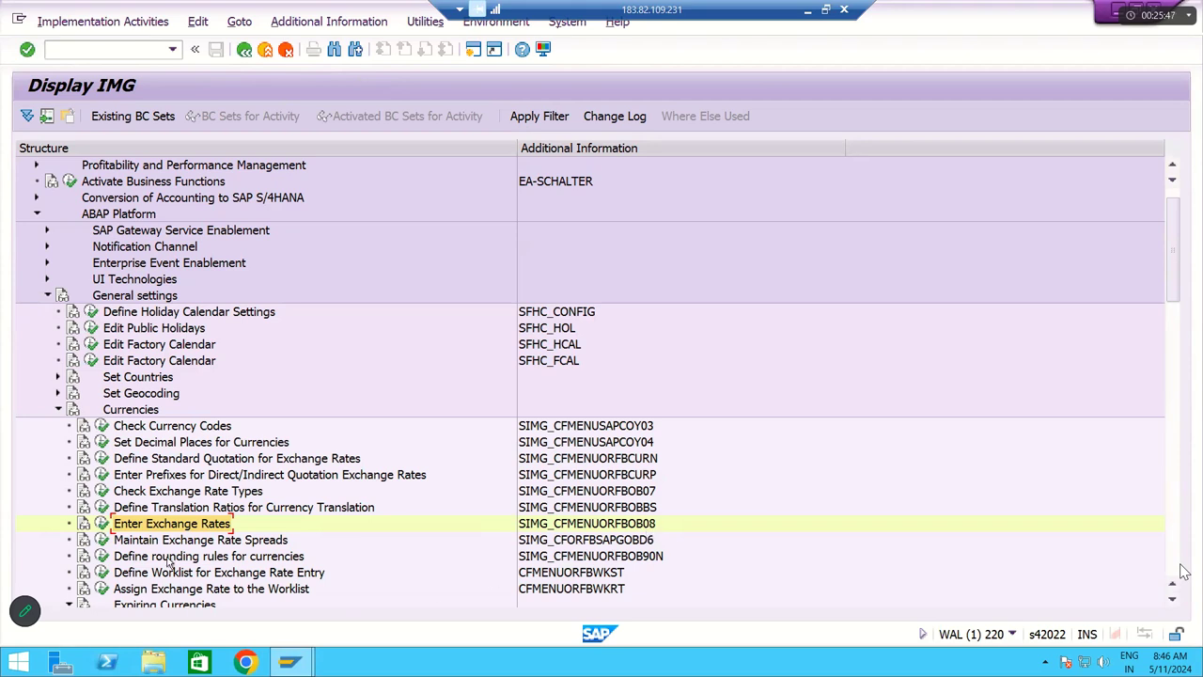
Step: Open the Enter Exchange Rates activity and start a new entry with exchange rate type M, valid from 11.05.2024
click(101, 524)
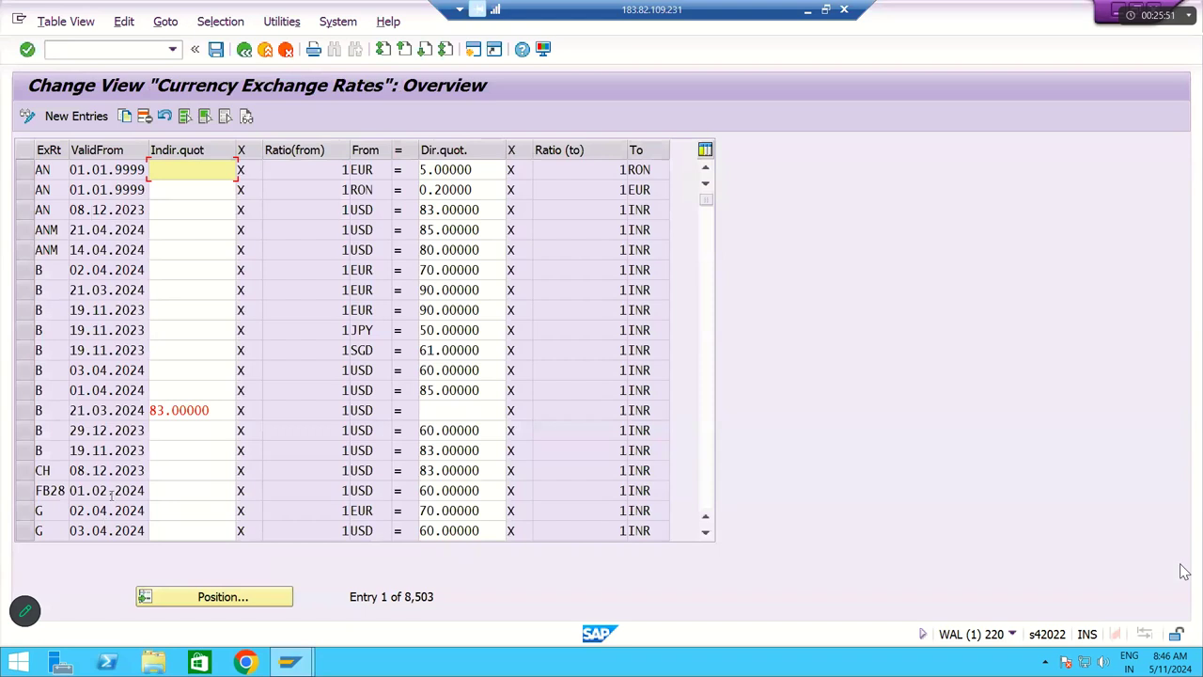
click(80, 117)
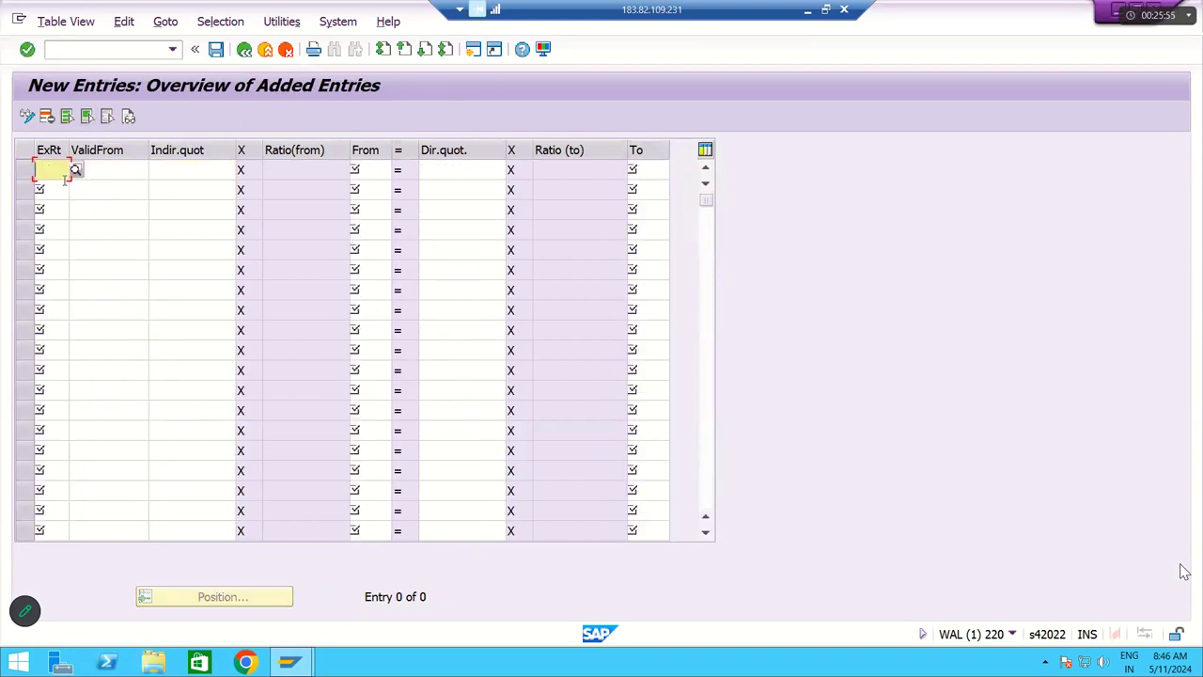
text(M)
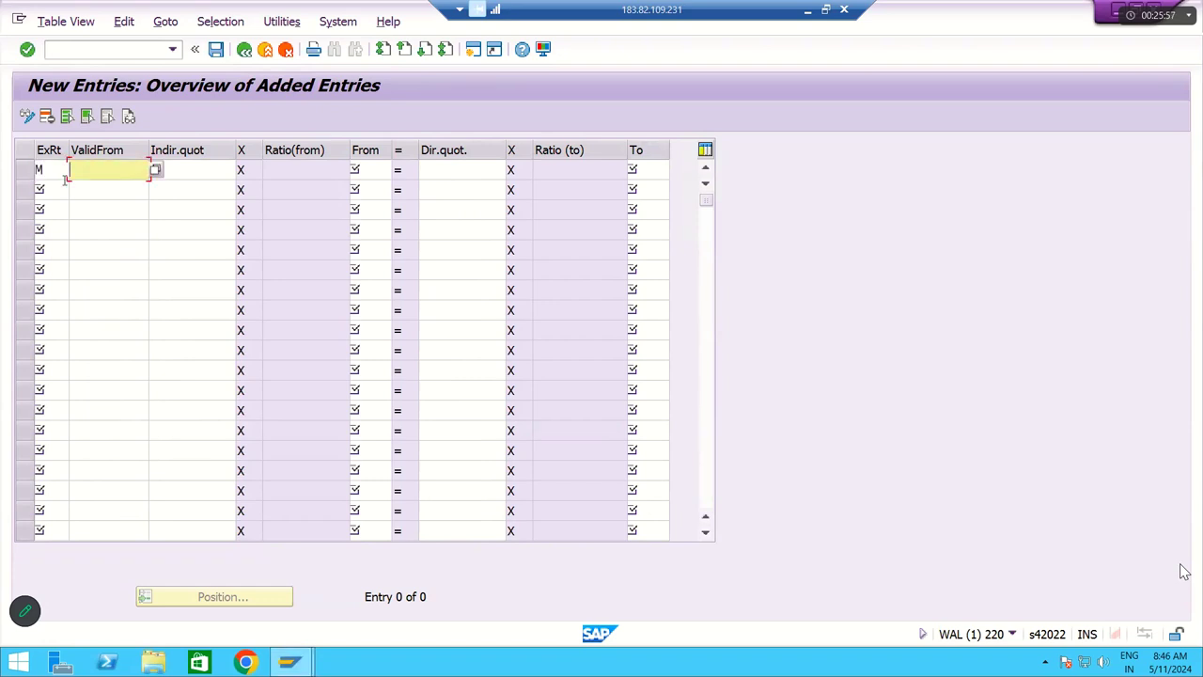
click(155, 169)
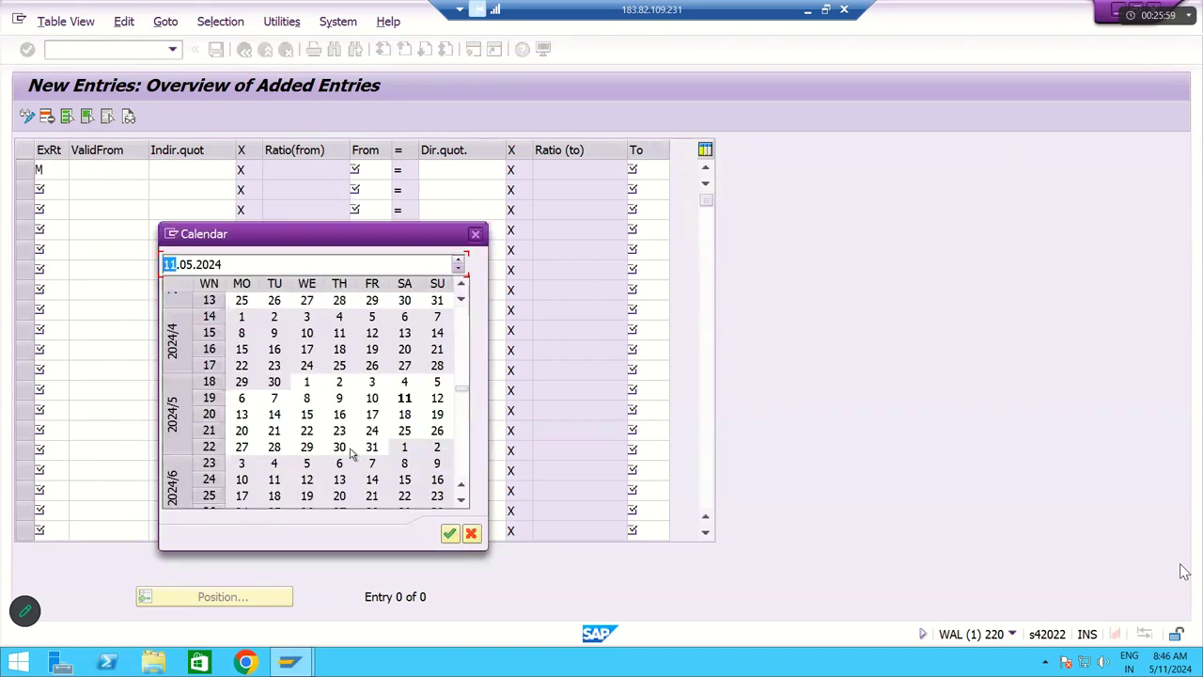
click(449, 533)
Step: Enter USD as the from currency and INR as the to currency in the first exchange rate row
key(Tab)
key(Tab)
text(USD)
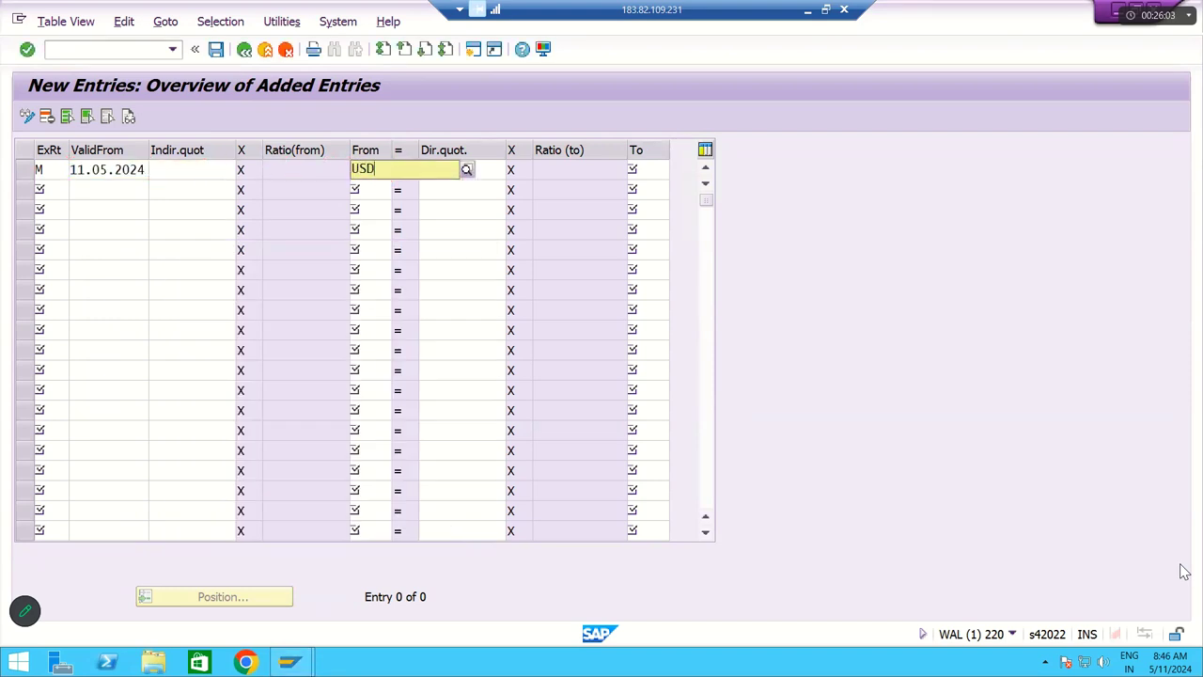
key(Tab)
key(Tab)
text(INR)
key(Tab)
key(shift+Tab)
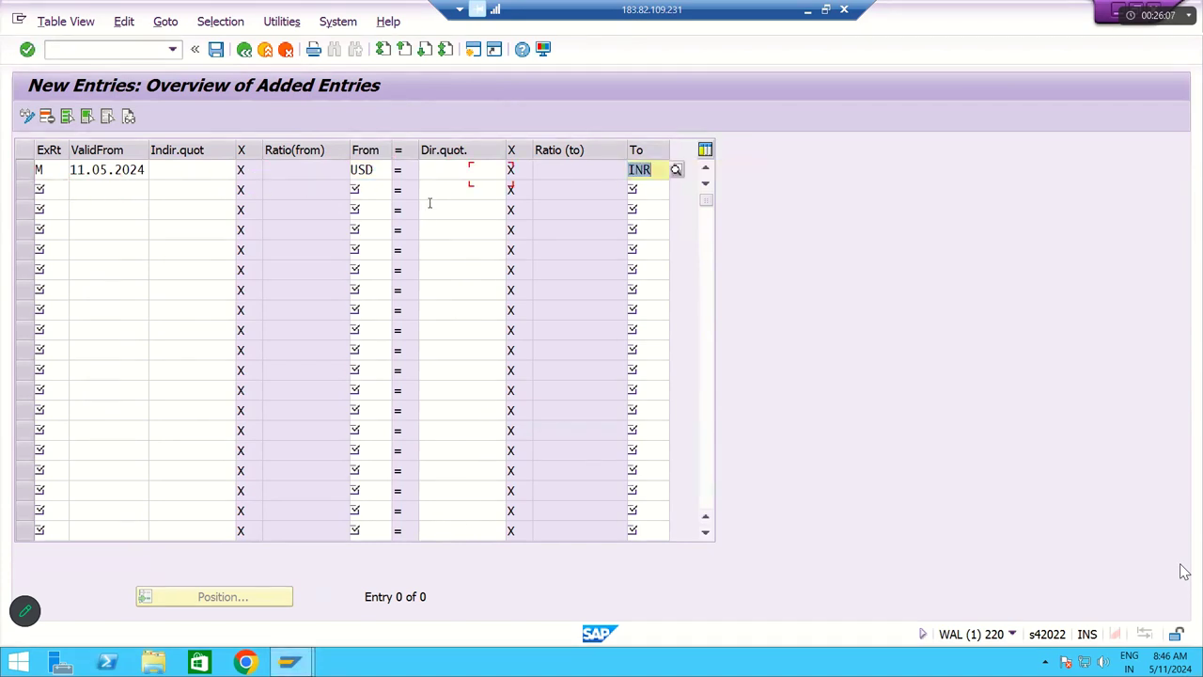
Step: Set the direct quotation of the USD to INR exchange rate to 83.5
click(446, 168)
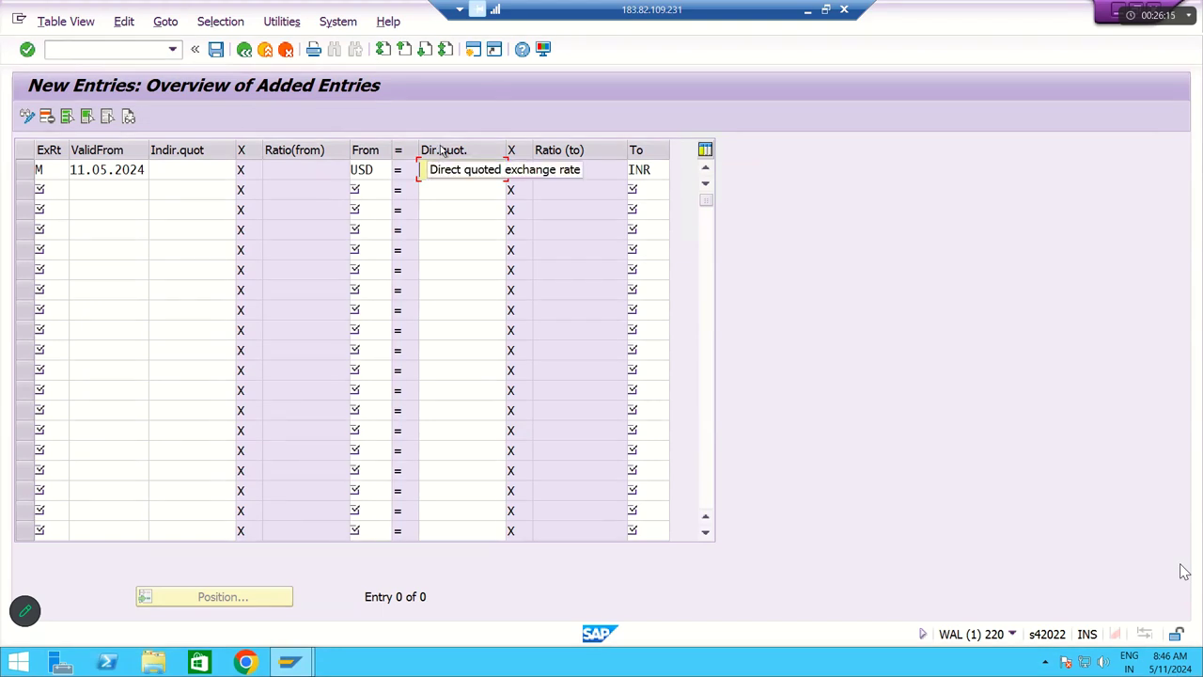
text(83)
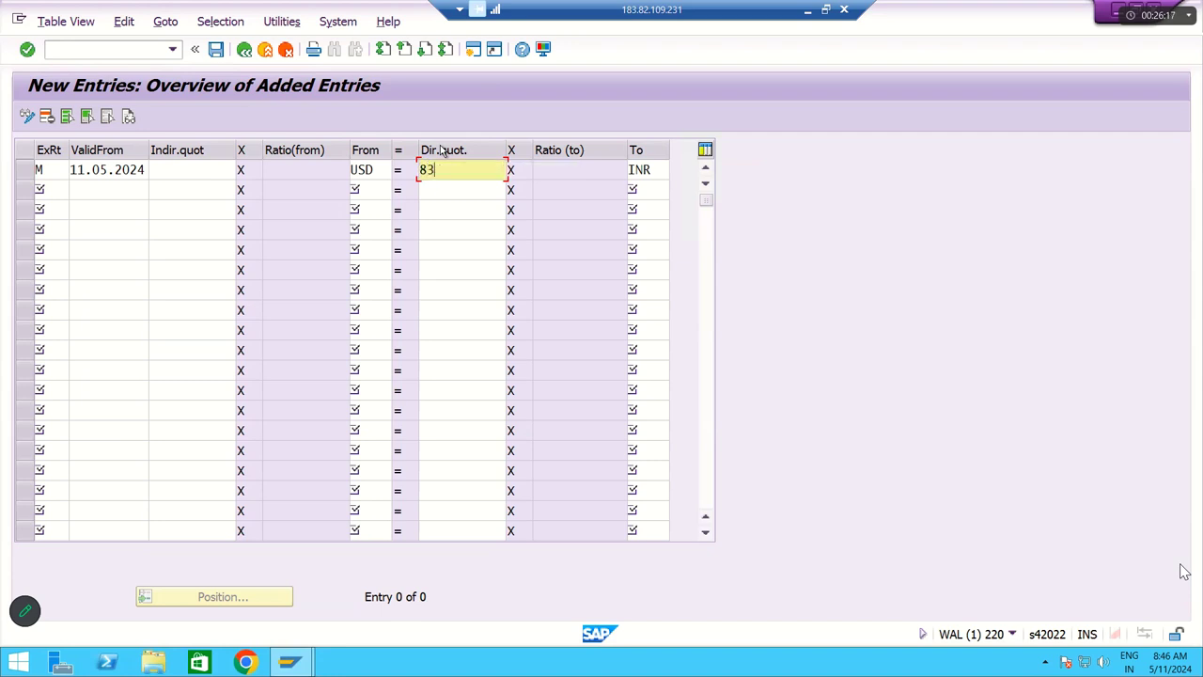
text(.5)
key(Return)
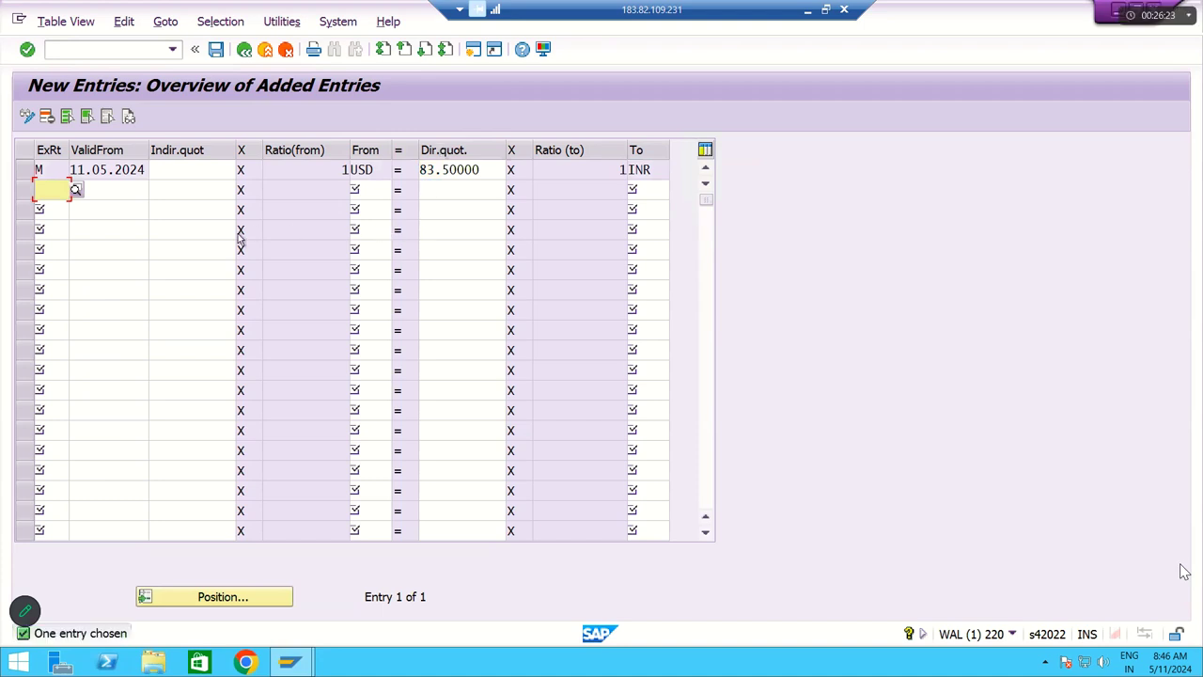
Step: Start the second exchange rate row with type M and the valid-from date 11.05.2024
text(M)
key(Tab)
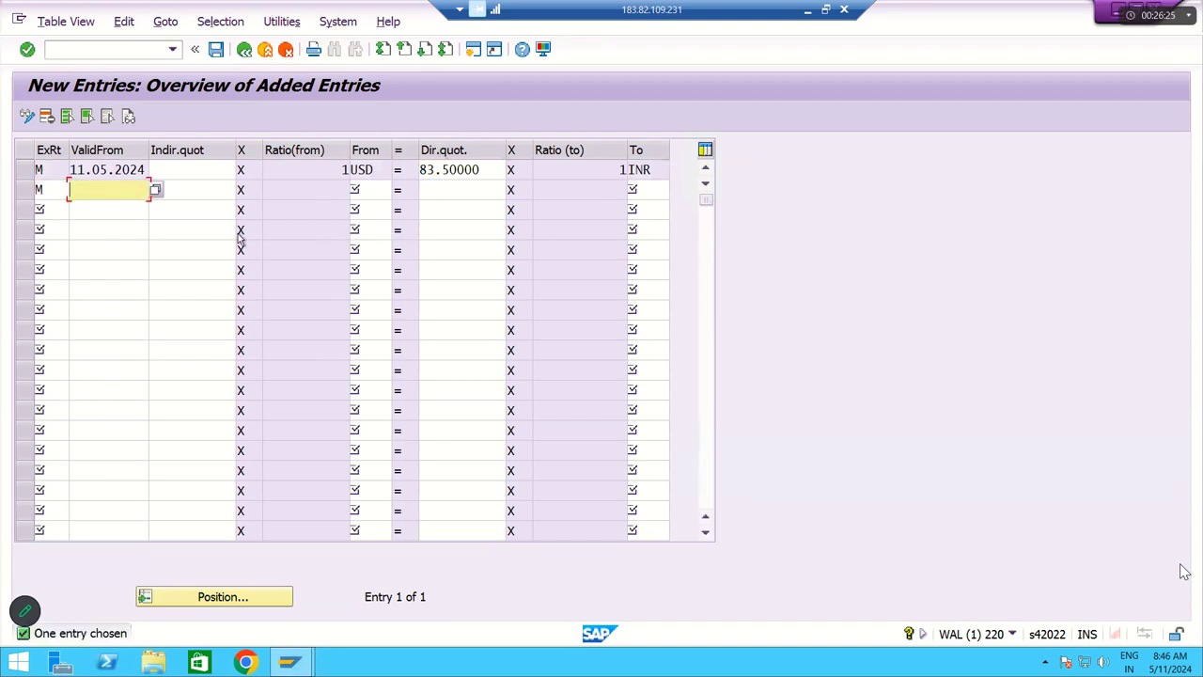
click(155, 189)
click(449, 534)
key(Tab)
key(Tab)
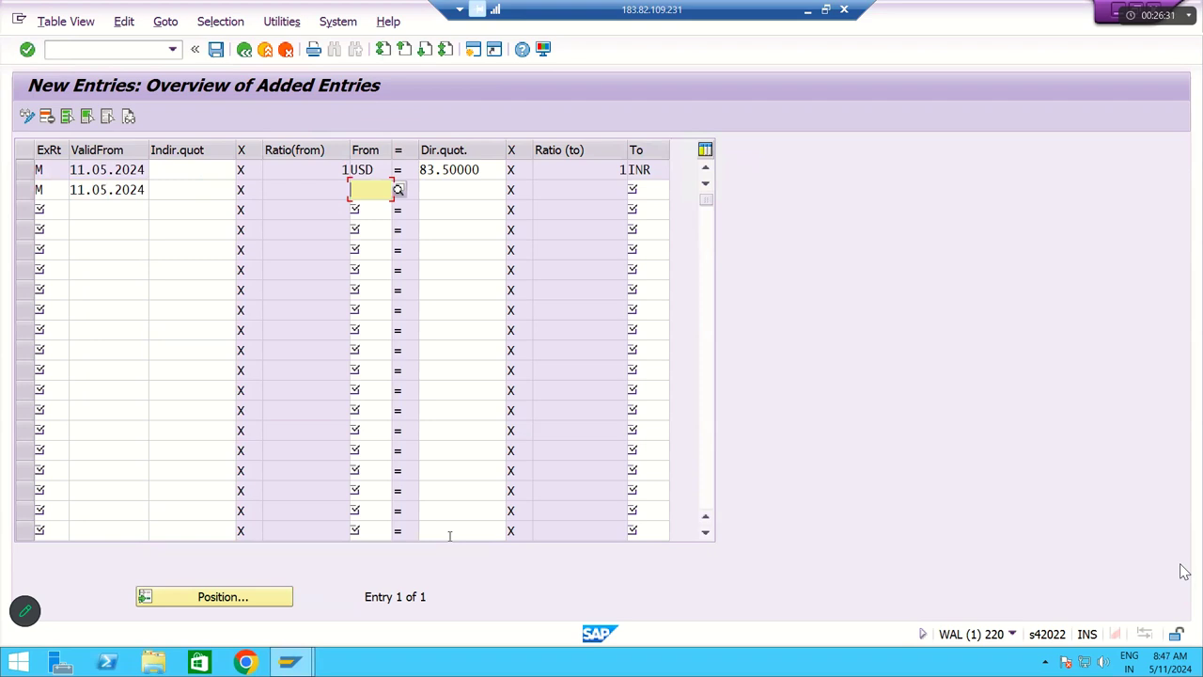
Step: Complete the second row with SGD as the from currency, INR as the to currency and a direct quotation of 62
text(SGD)
key(Tab)
key(Tab)
text(INR)
key(Tab)
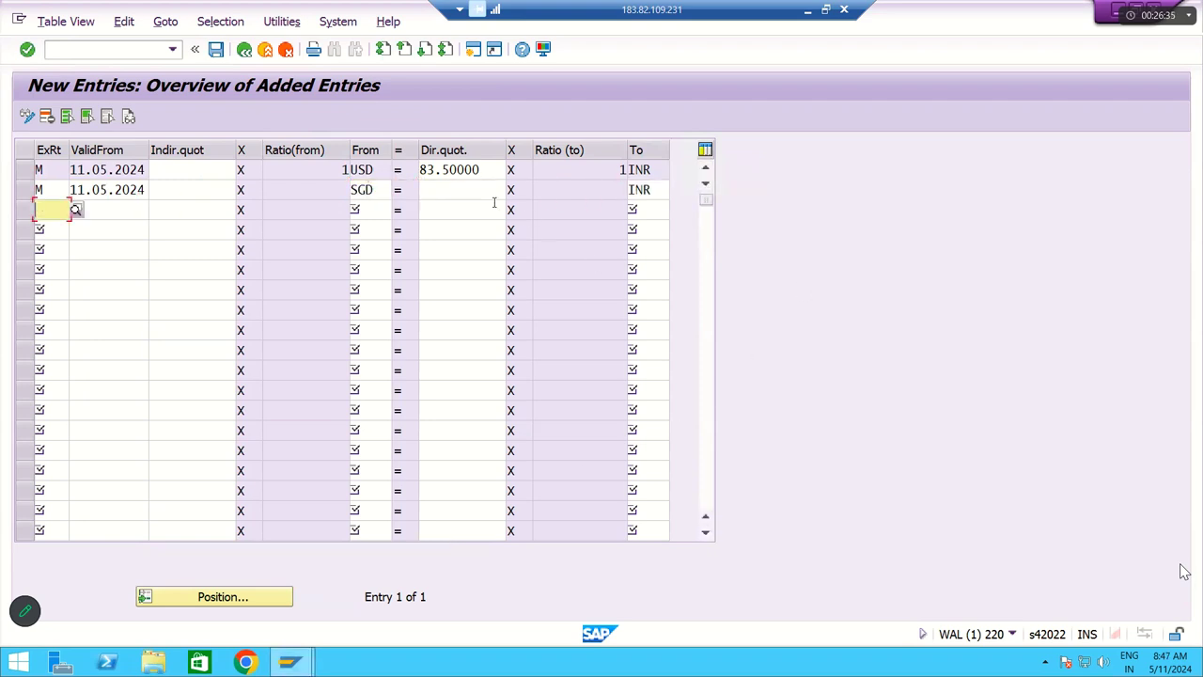
click(484, 188)
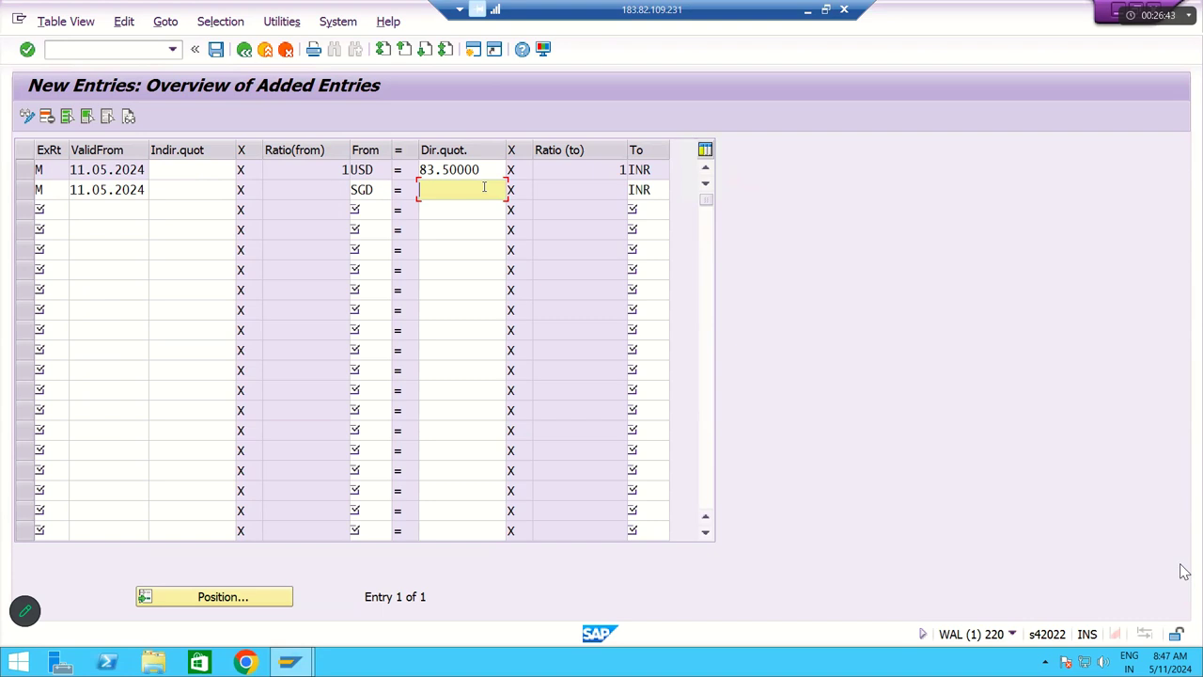
text(62)
key(Return)
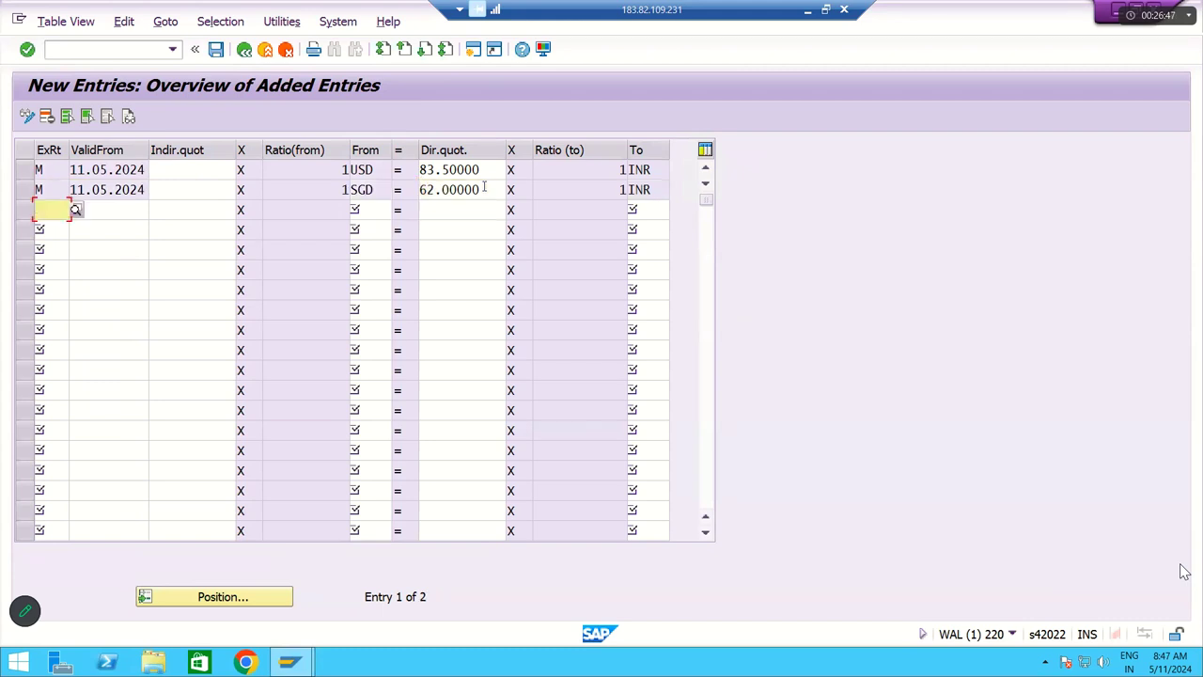
Step: Start the third exchange rate row with type M and the valid-from date 11.05.2024
text(M)
key(Tab)
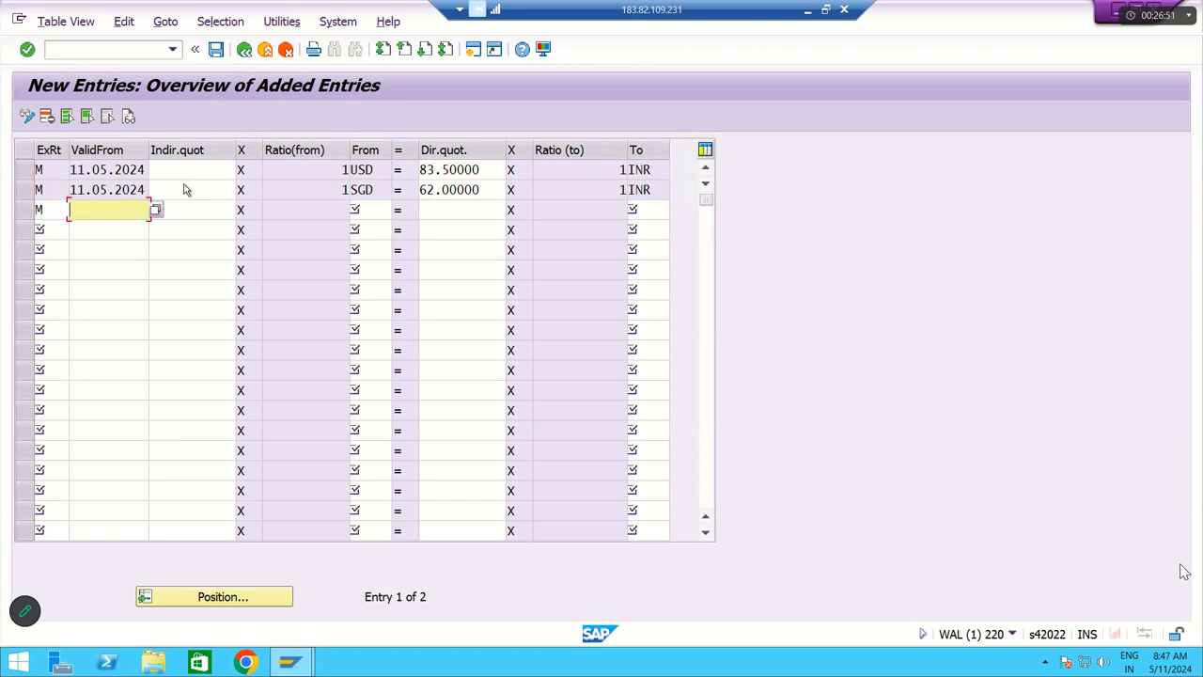
click(155, 209)
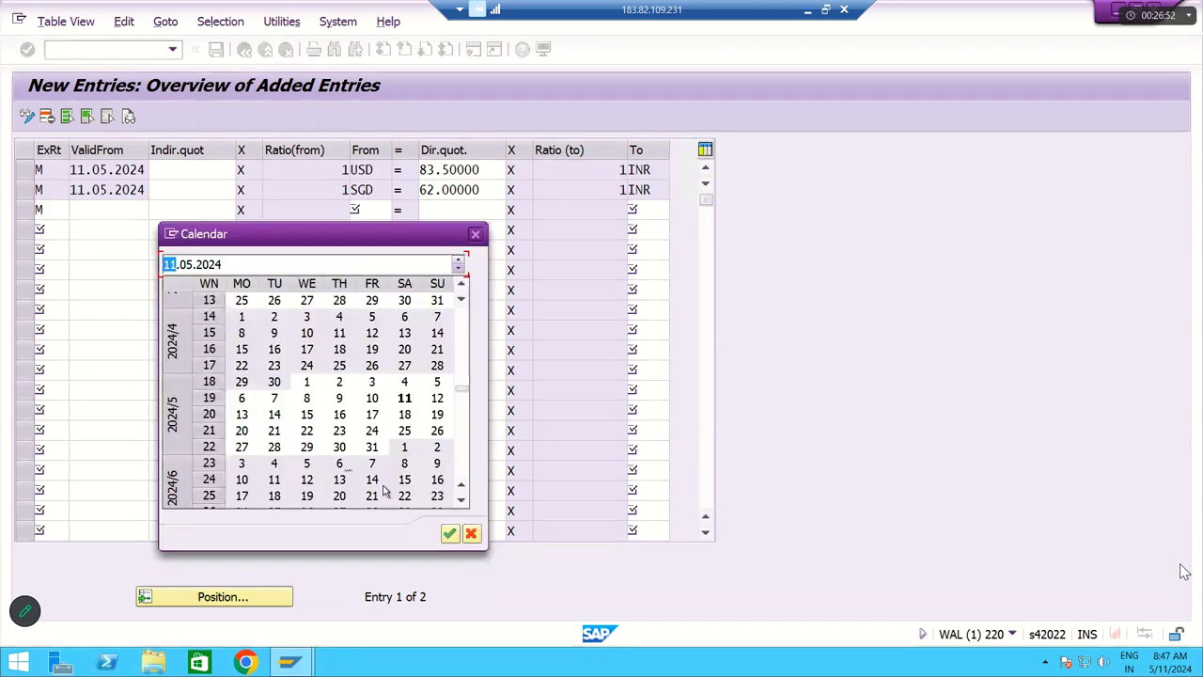
click(449, 533)
key(Tab)
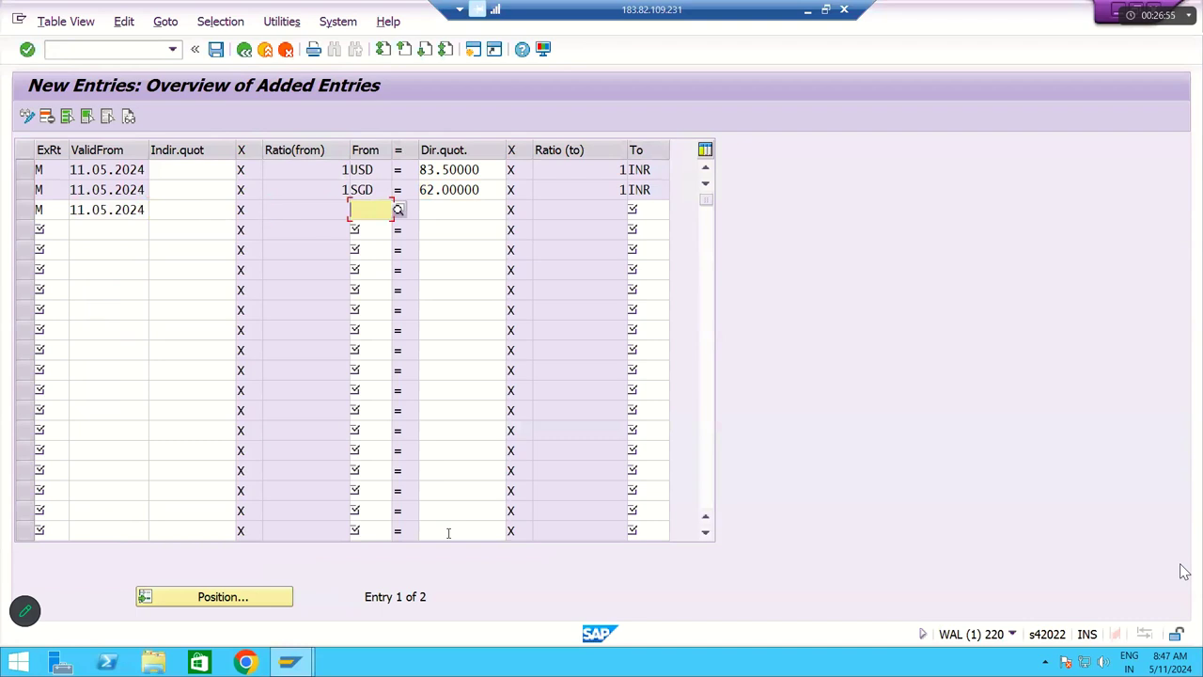
Step: Complete the third row with EUR as the from currency, INR as the to currency and a direct quotation of 91
text(EUR)
key(Tab)
key(Tab)
key(Tab)
key(shift+Tab)
text(INR)
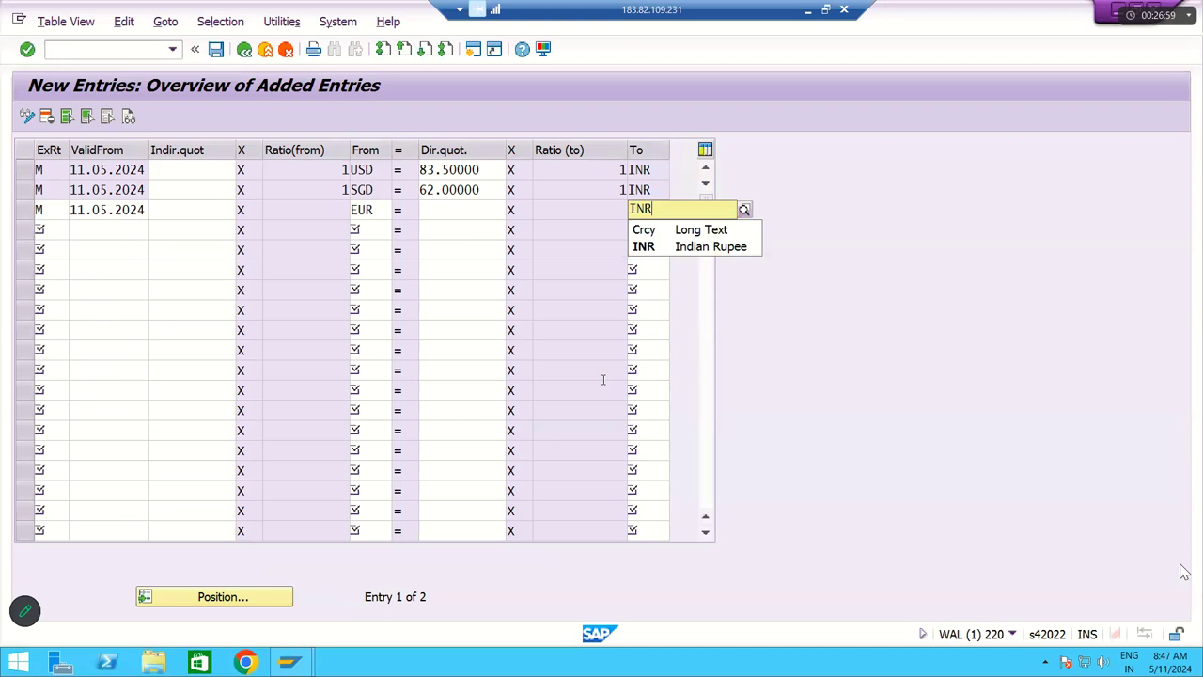
click(466, 215)
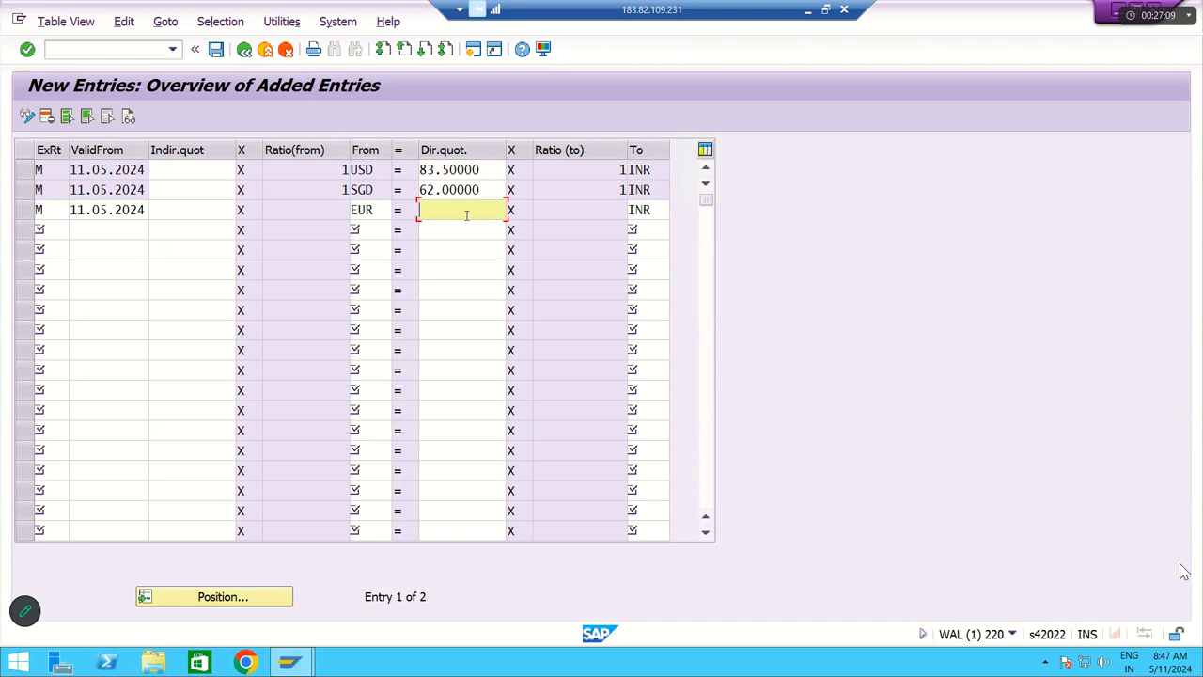
text(91)
key(Return)
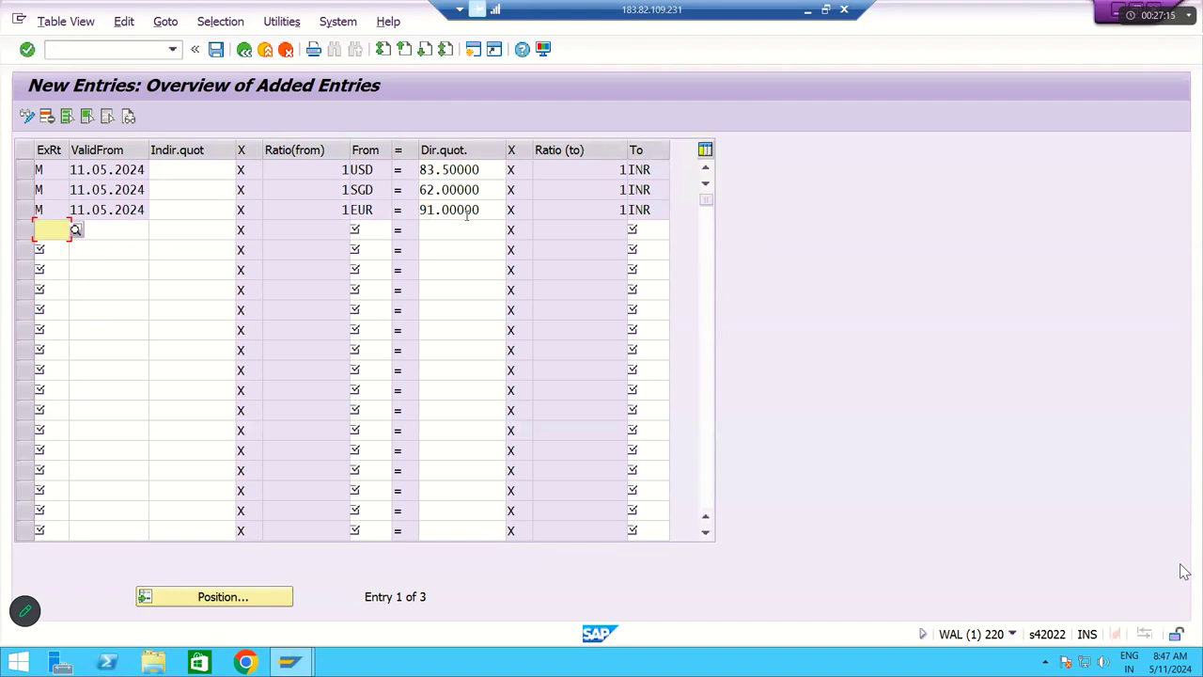
Step: Start the fourth exchange rate row with type M and the valid-from date 11.05.2024
text(M)
key(Tab)
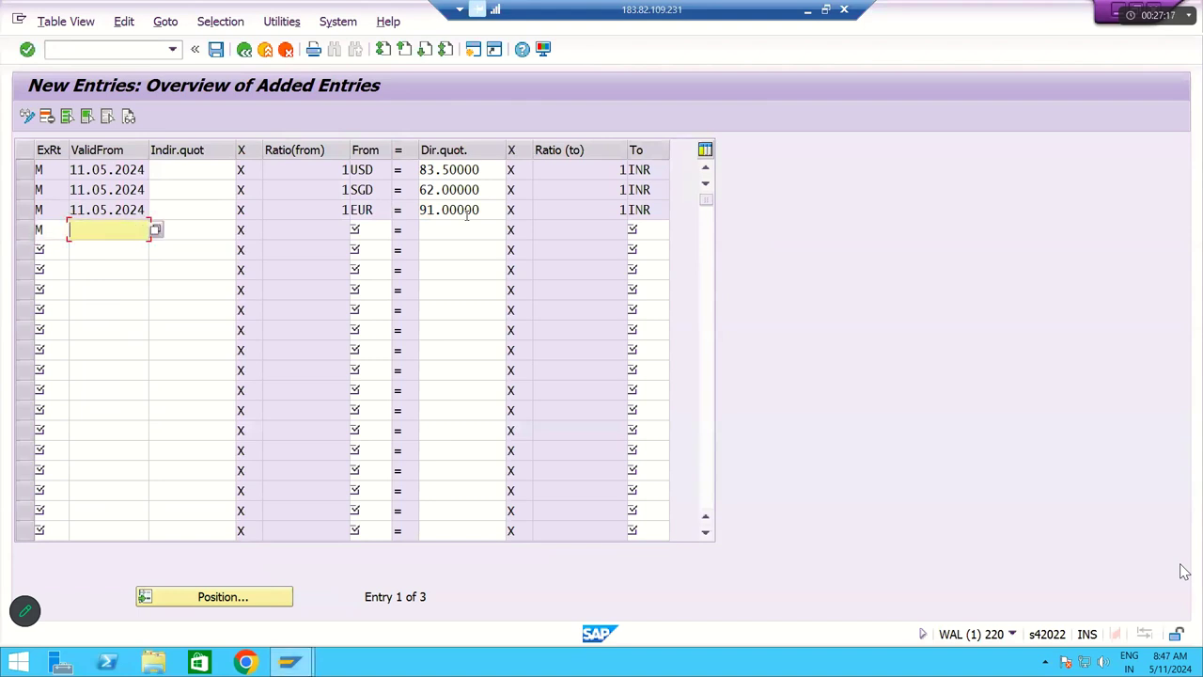
click(156, 229)
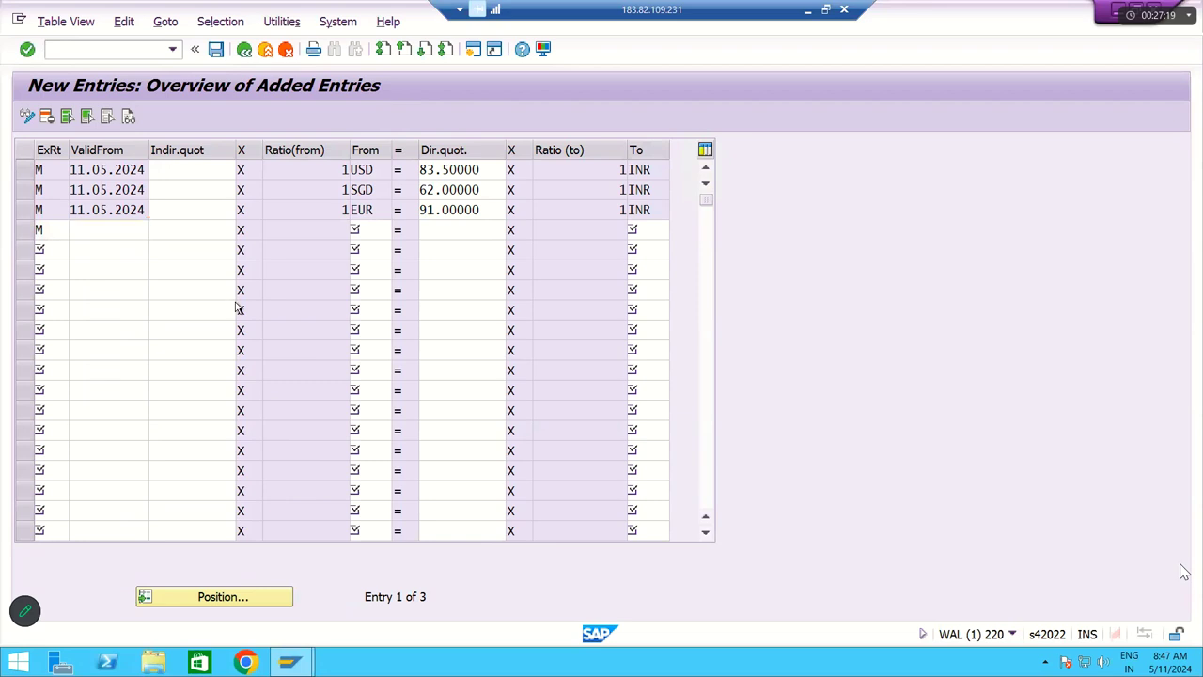
click(452, 530)
Step: Set the from currency of the fourth exchange rate row to GBP, British Pound
key(Tab)
text(GP)
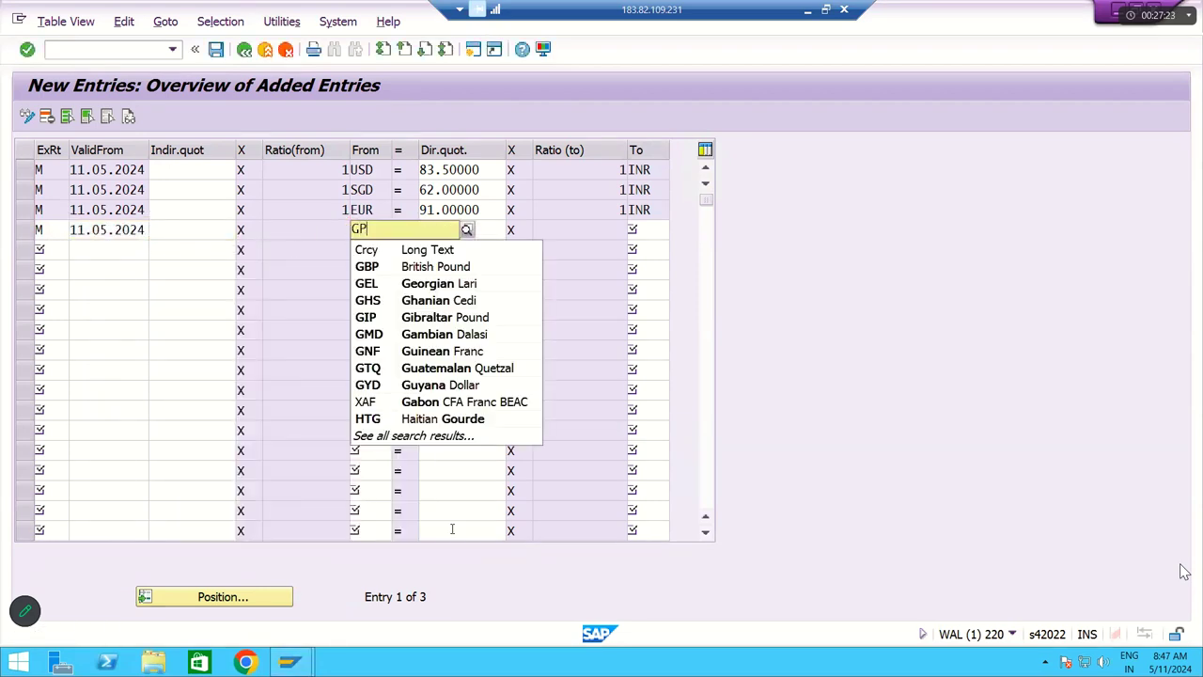
key(BackSpace)
text(B)
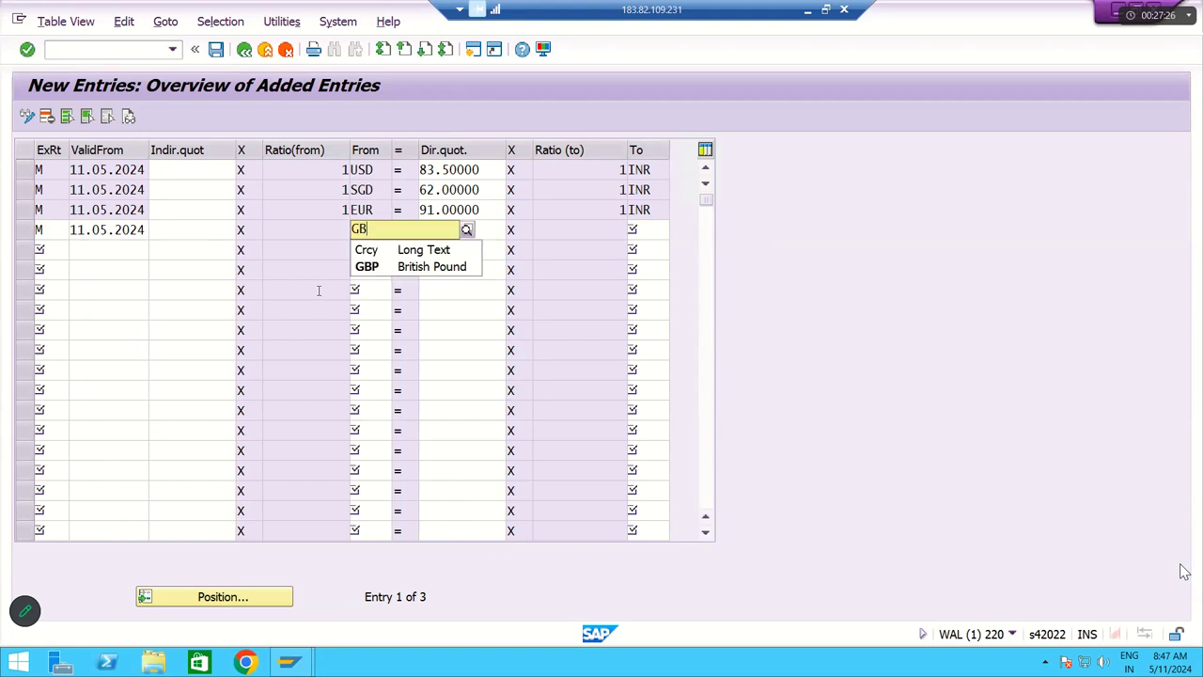
click(367, 266)
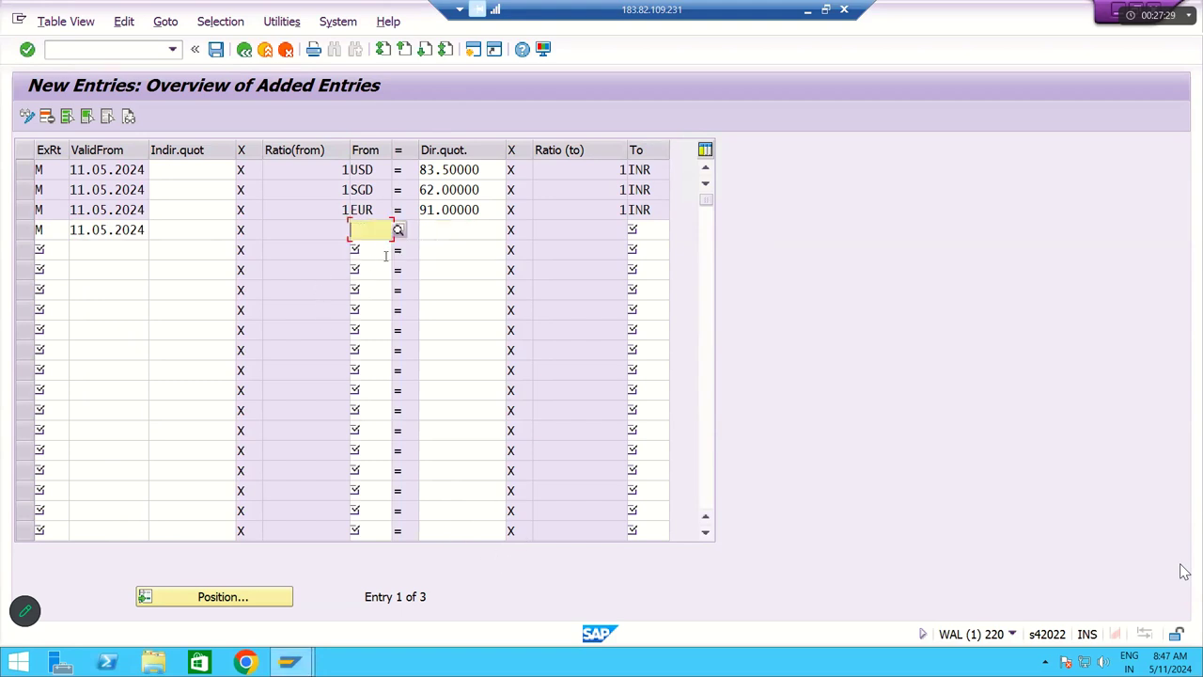
text(GB)
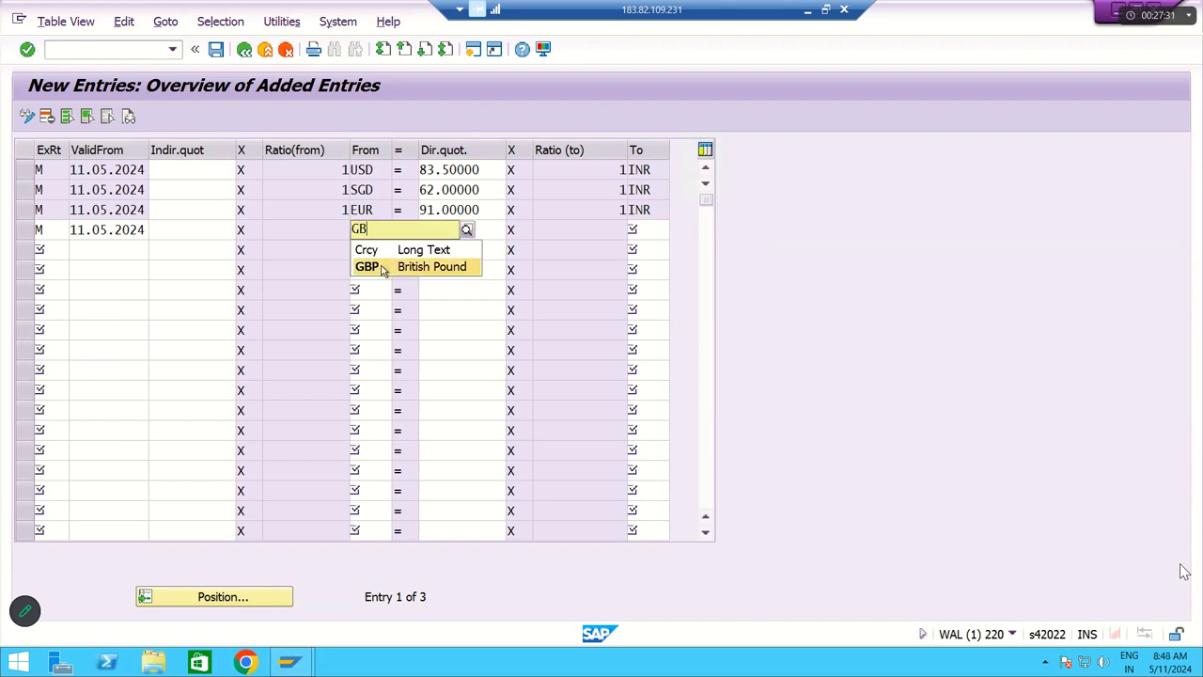
click(383, 267)
Step: Complete the GBP row with INR as the to currency and a direct quotation of 104
click(647, 229)
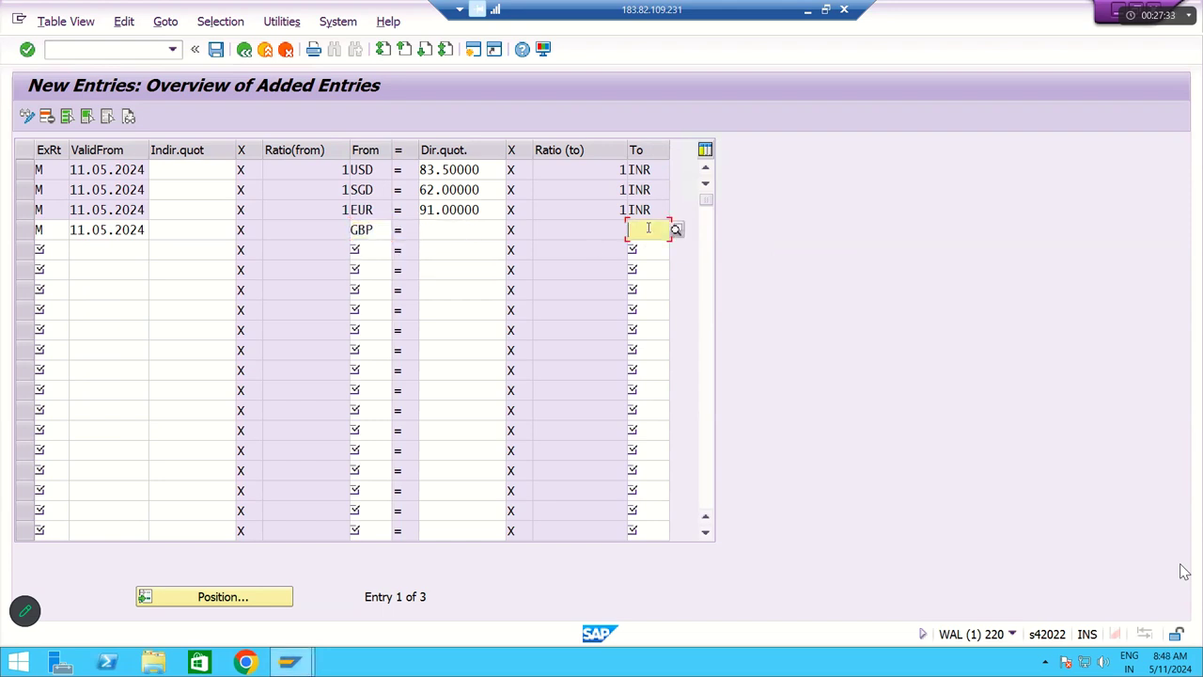
text(INR)
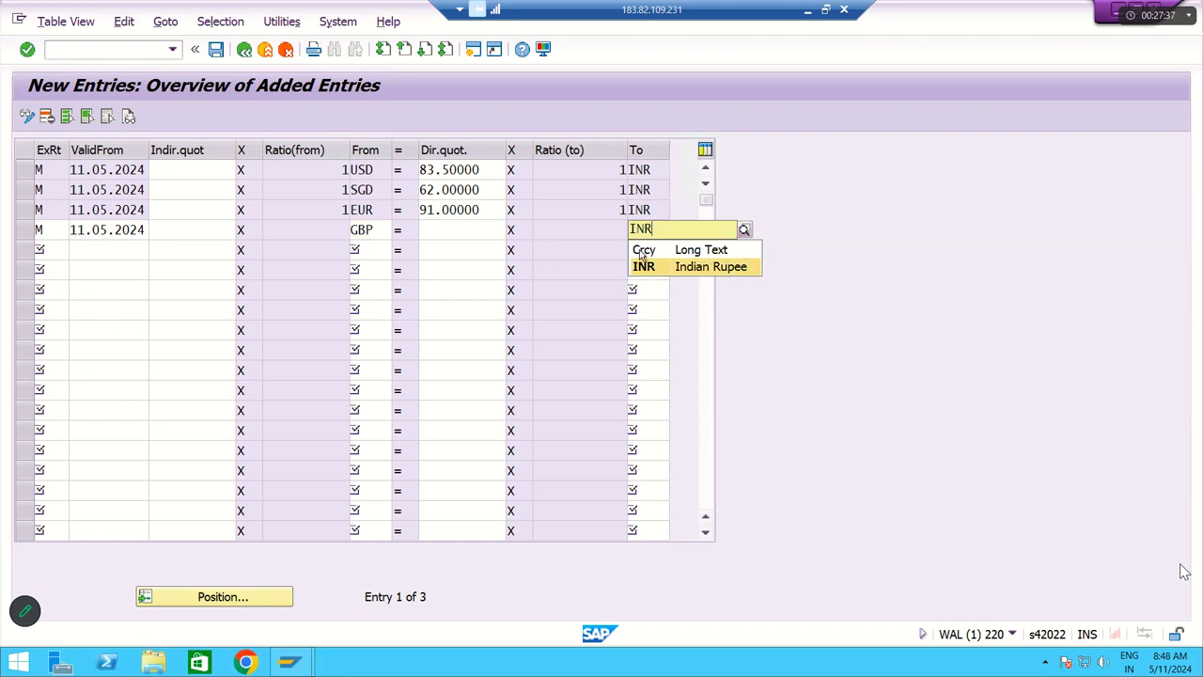
click(532, 257)
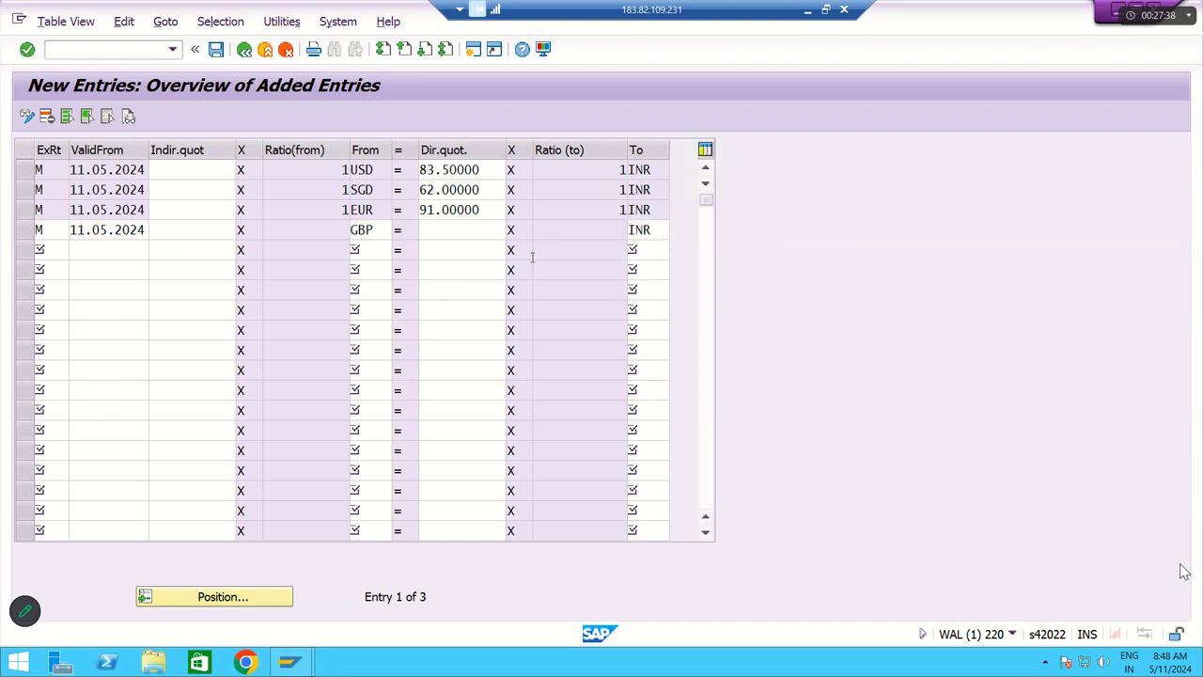
click(477, 234)
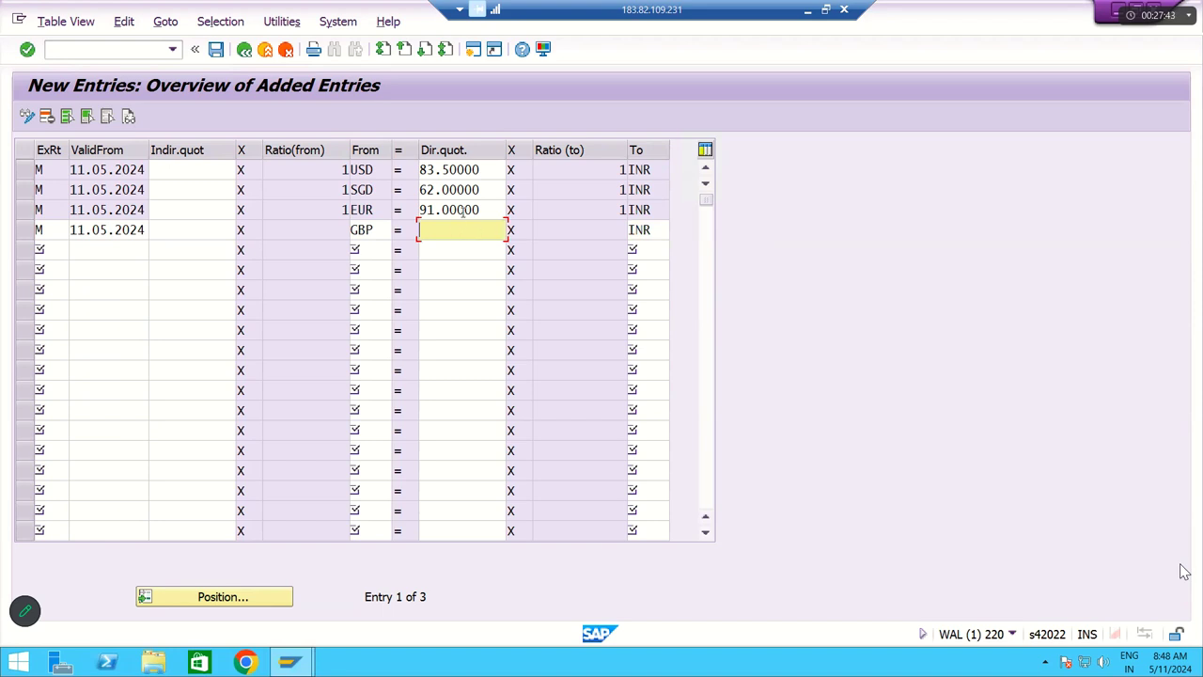
text(104)
key(Return)
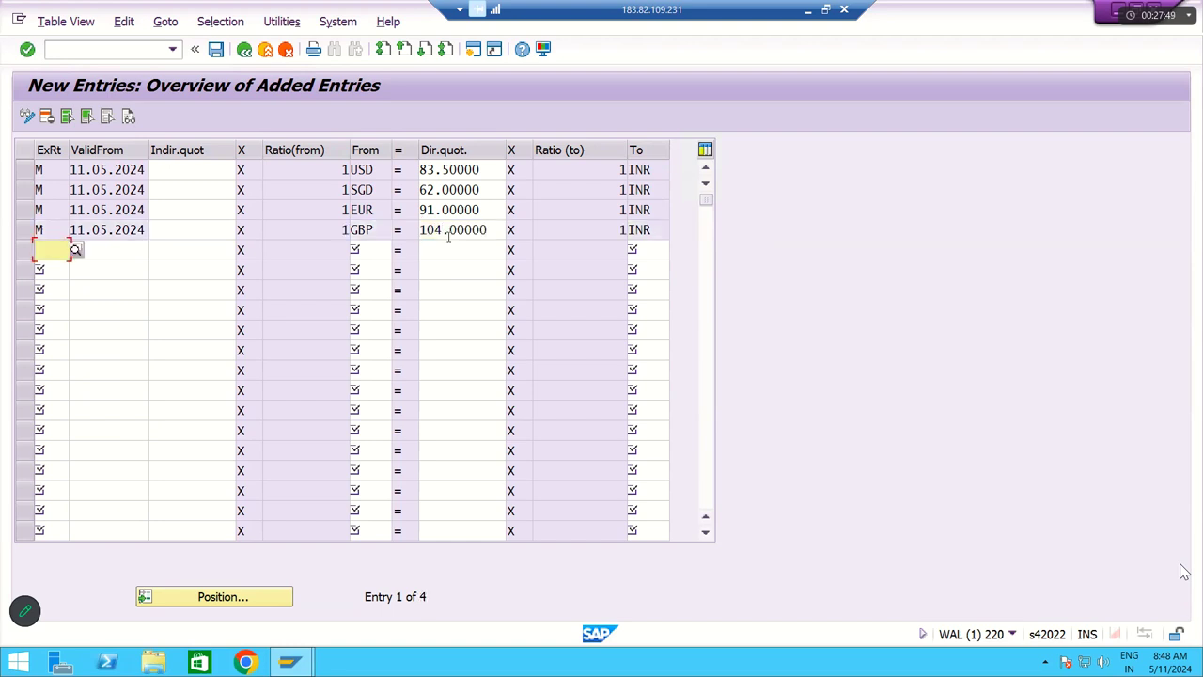
Step: Change the direct quotation of the GBP to INR row to 105
click(446, 235)
key(BackSpace)
text(5)
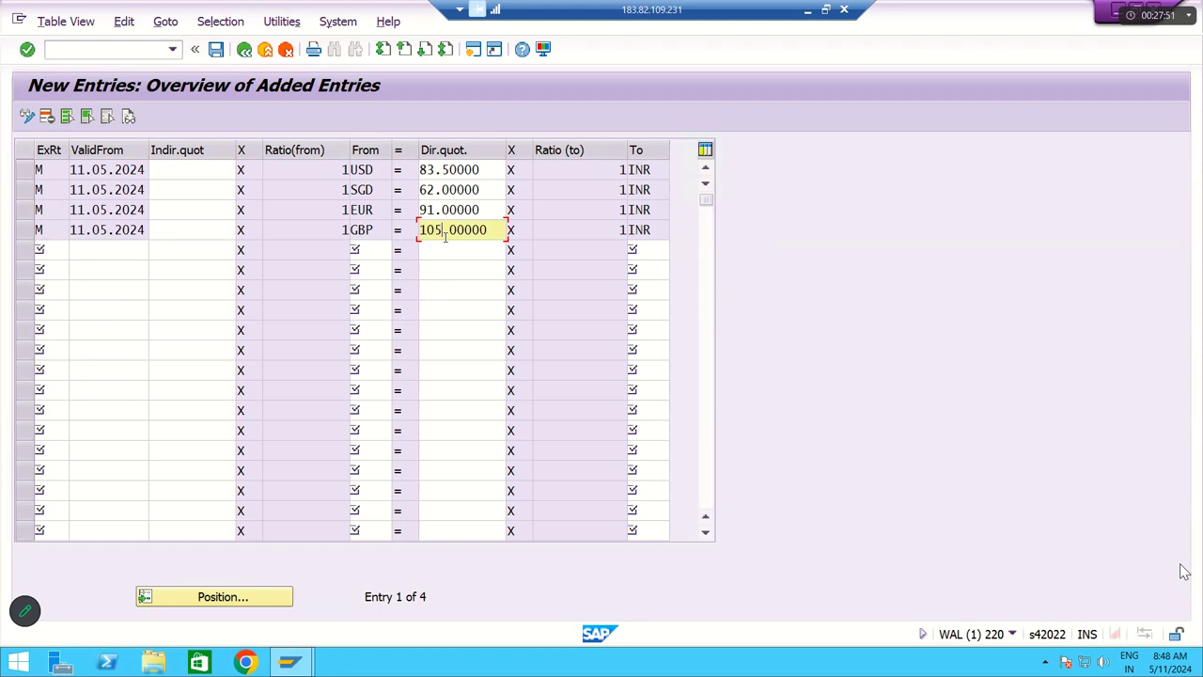
key(Return)
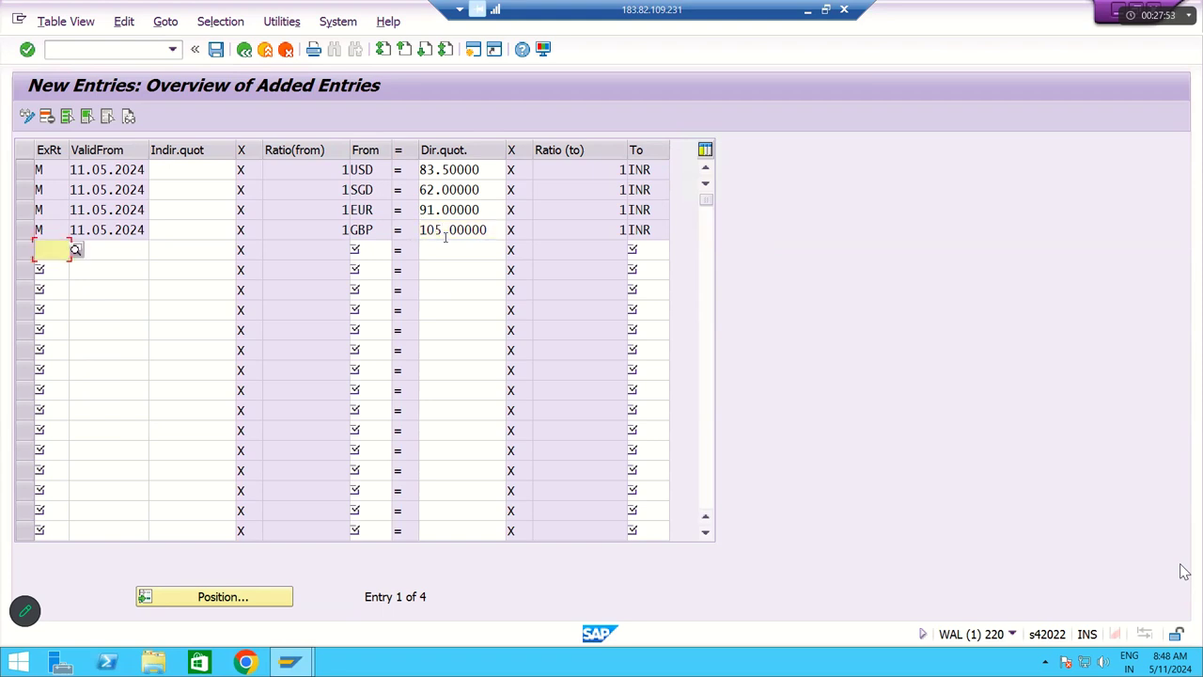
click(446, 235)
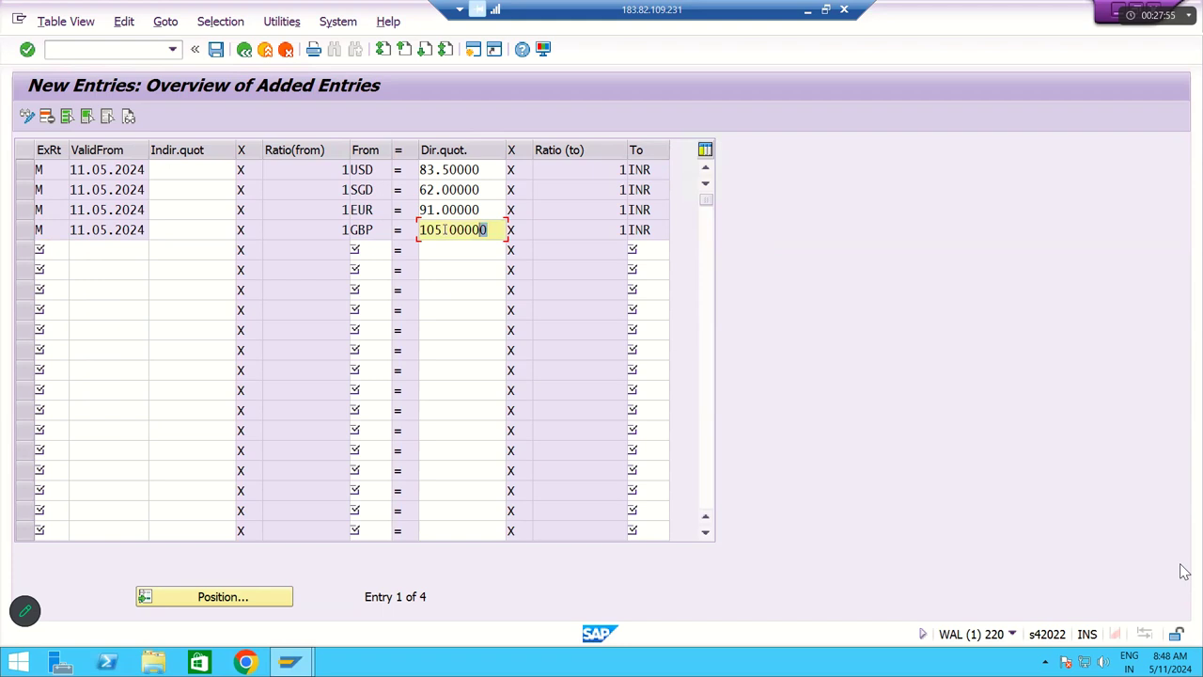
drag(450, 213, 437, 189)
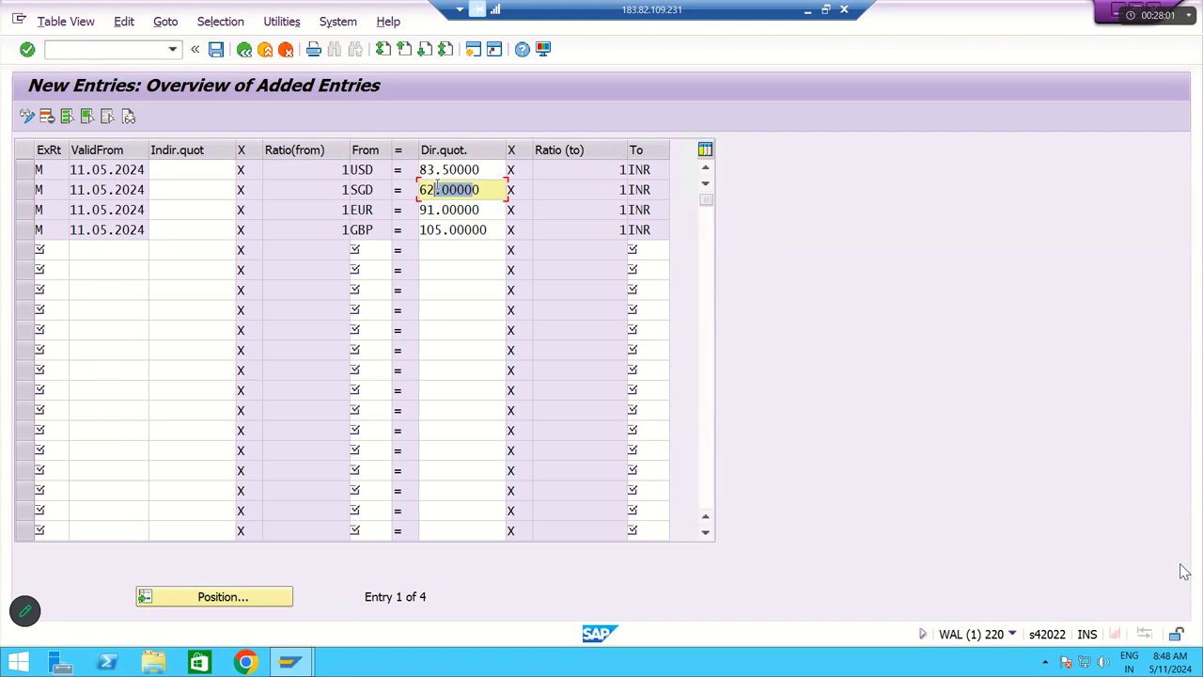
key(Return)
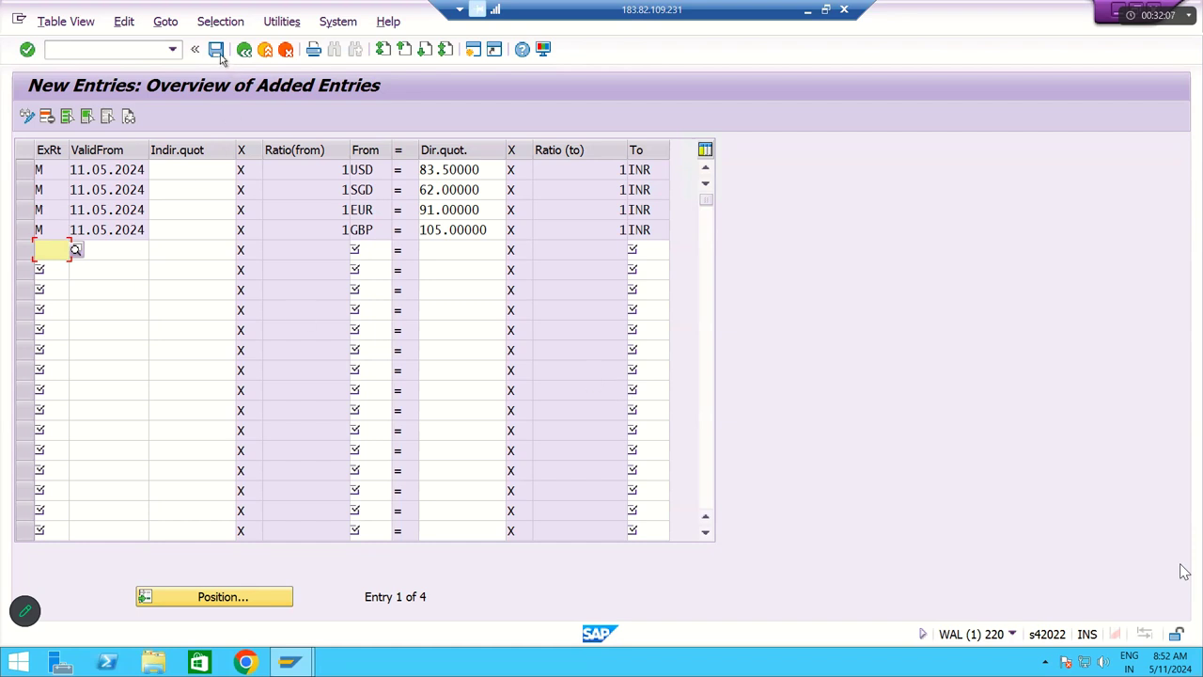
click(62, 188)
click(62, 172)
click(53, 188)
click(50, 209)
click(51, 226)
click(26, 171)
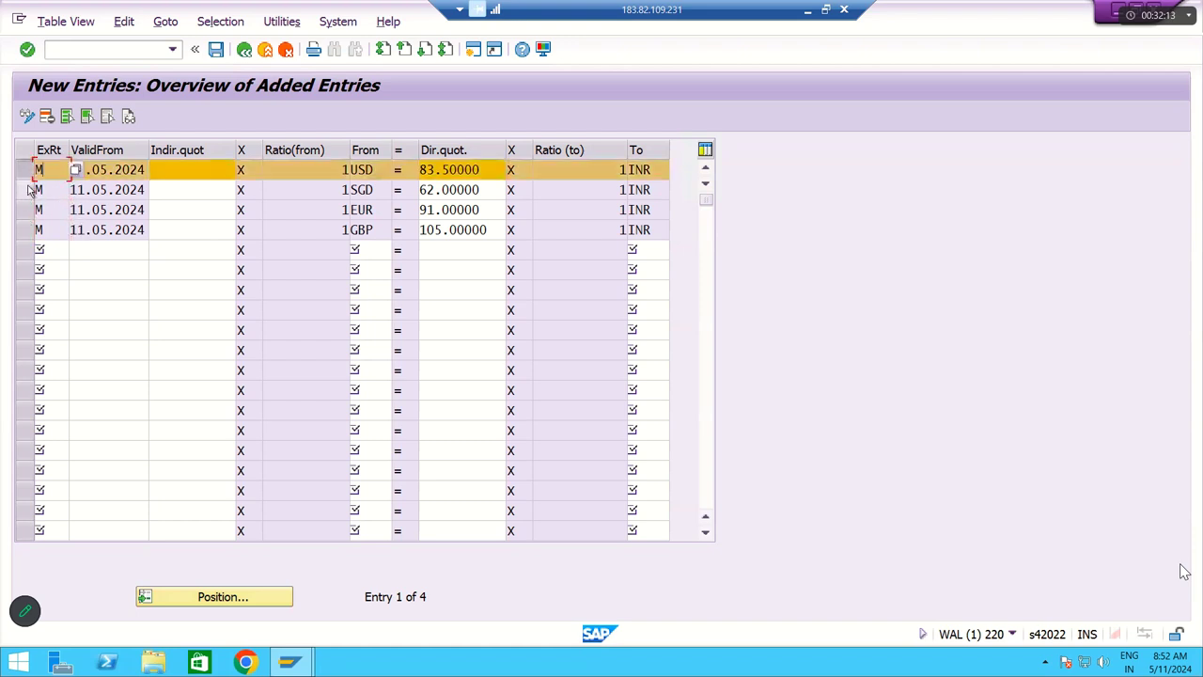
click(26, 190)
click(26, 210)
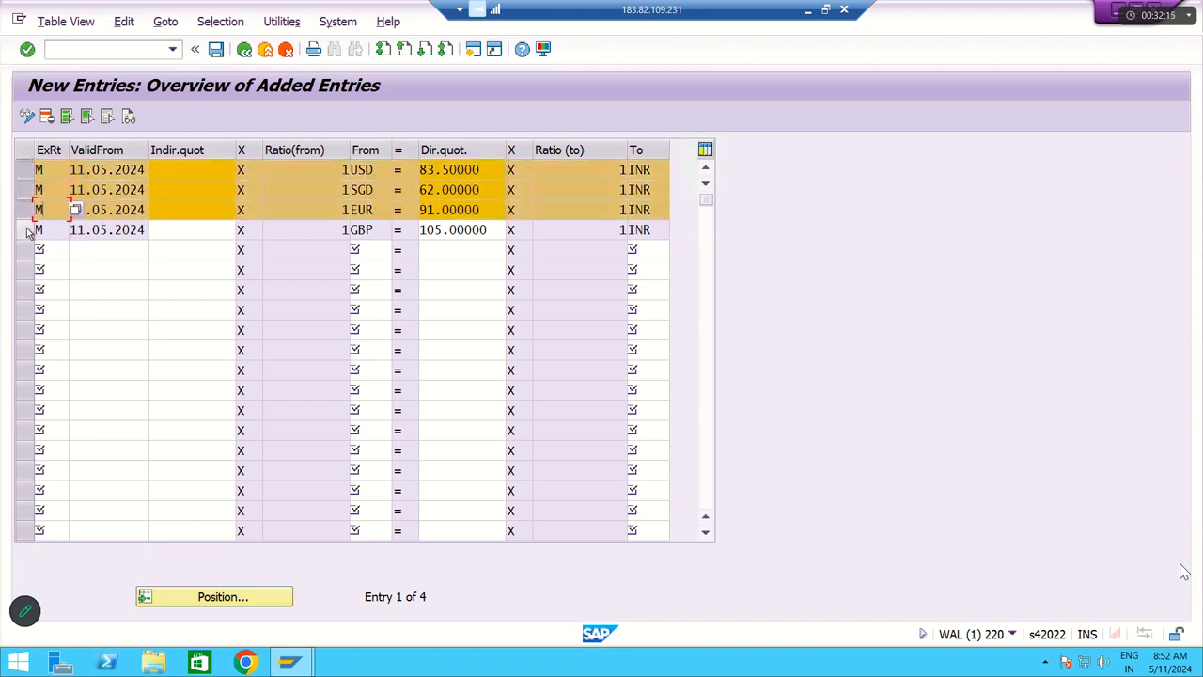
click(27, 229)
click(321, 226)
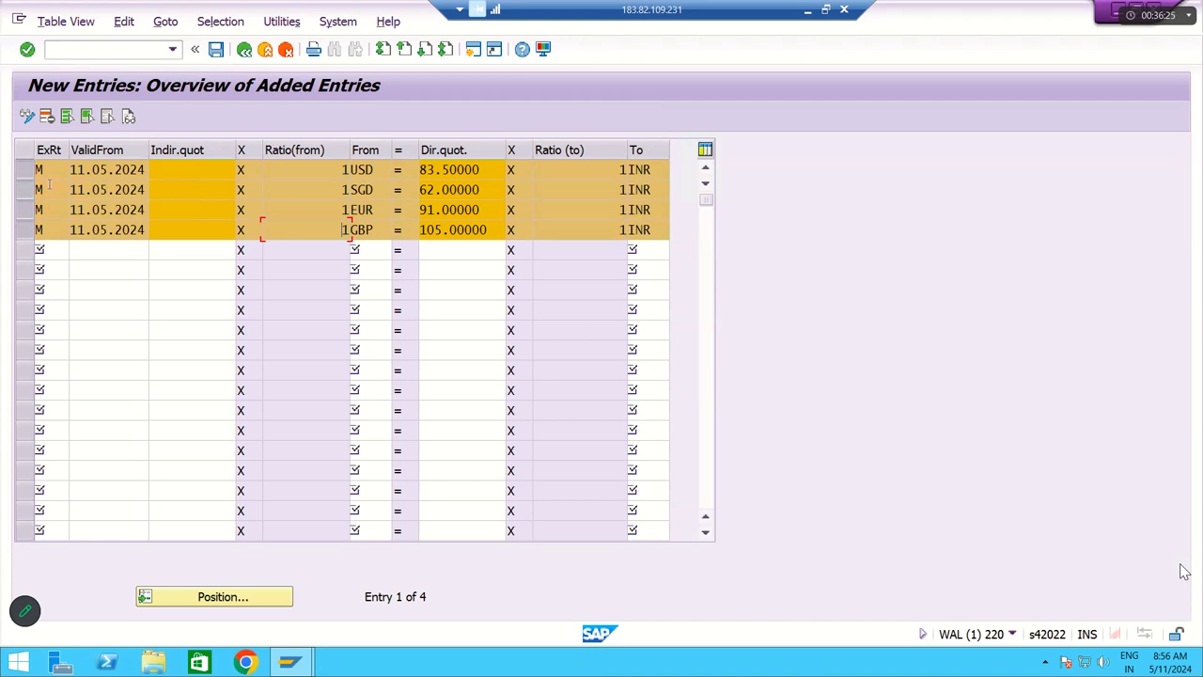
click(24, 170)
click(24, 195)
click(25, 195)
click(24, 210)
click(24, 229)
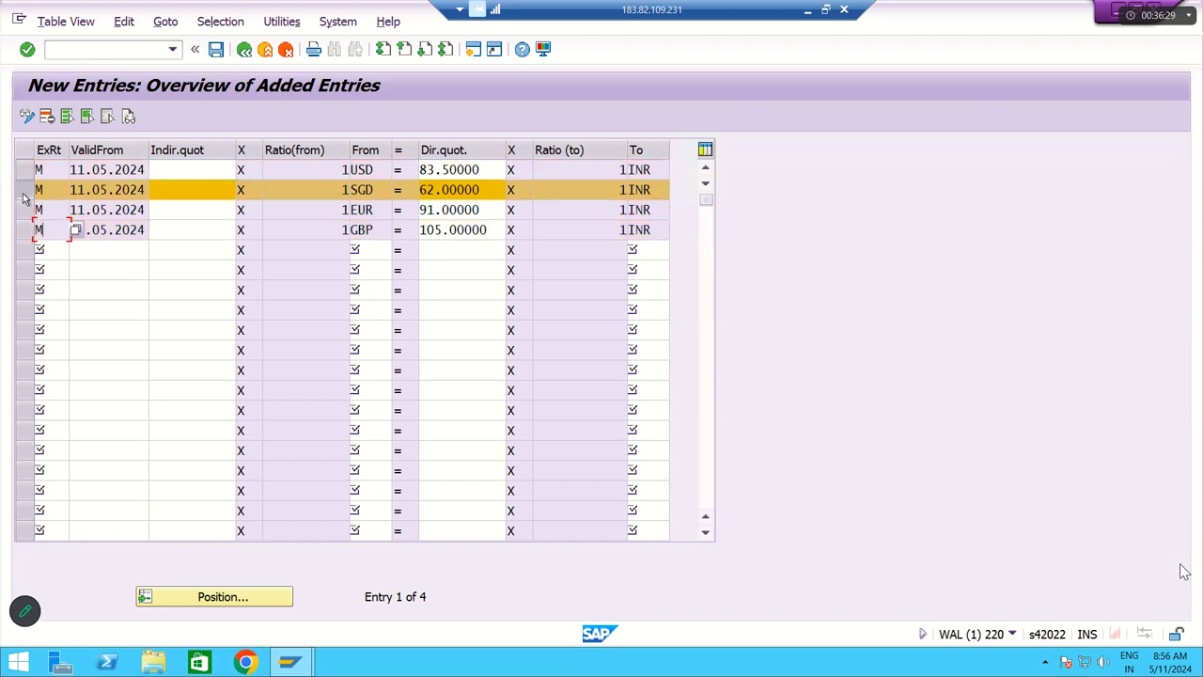
Step: Select the USD, SGD, EUR and GBP exchange rate rows and save the new entries
click(24, 190)
click(24, 190)
click(25, 170)
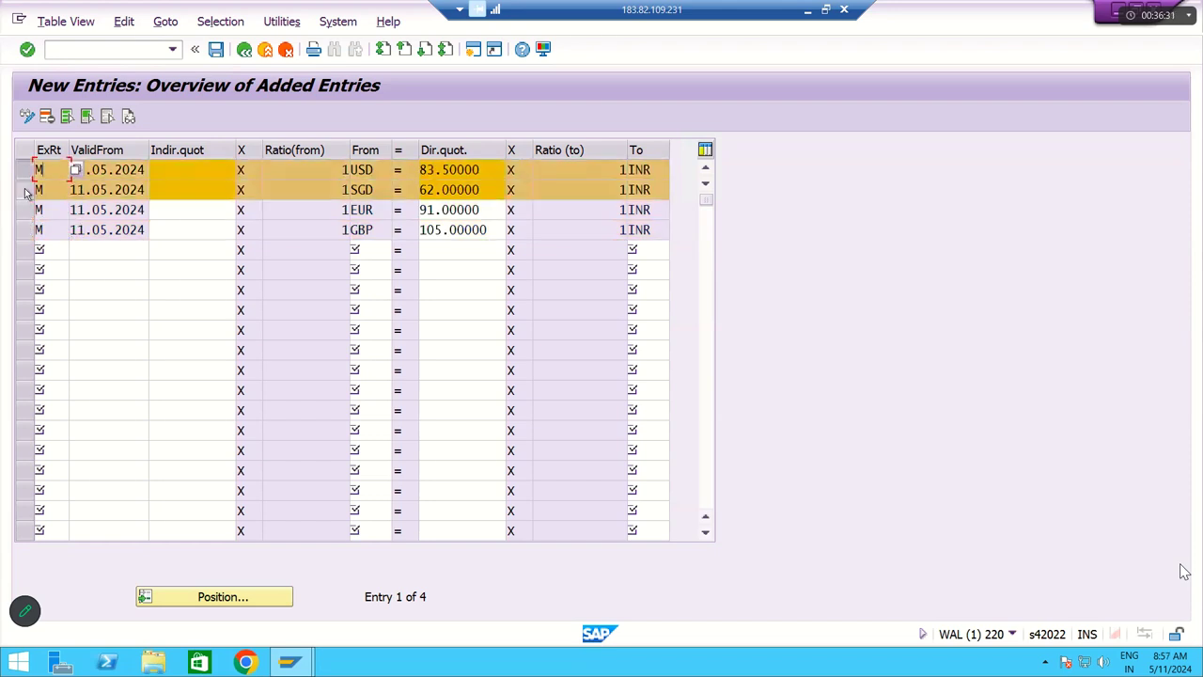
click(24, 190)
click(24, 191)
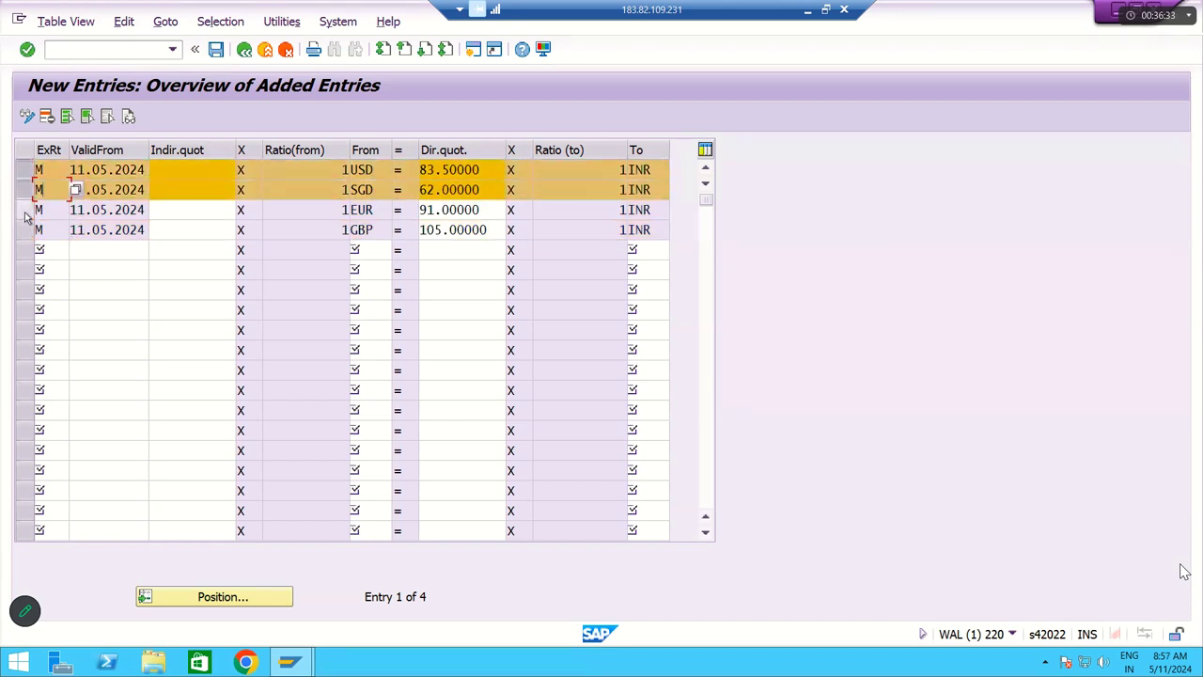
click(24, 209)
click(25, 229)
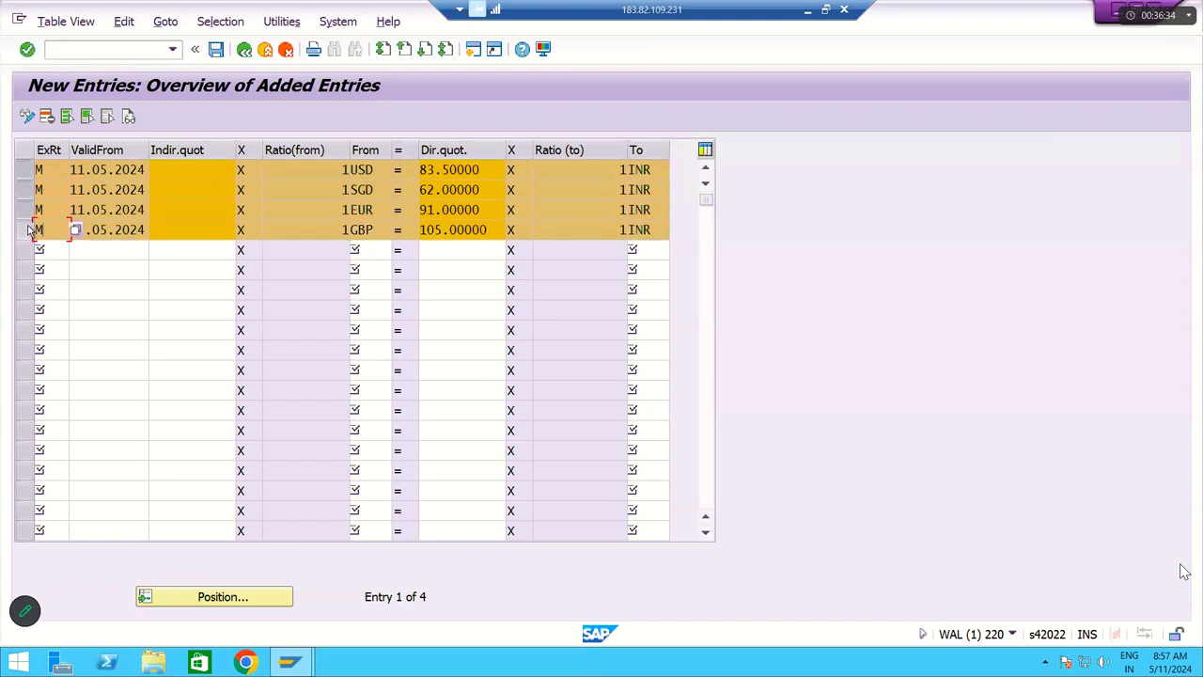
click(216, 49)
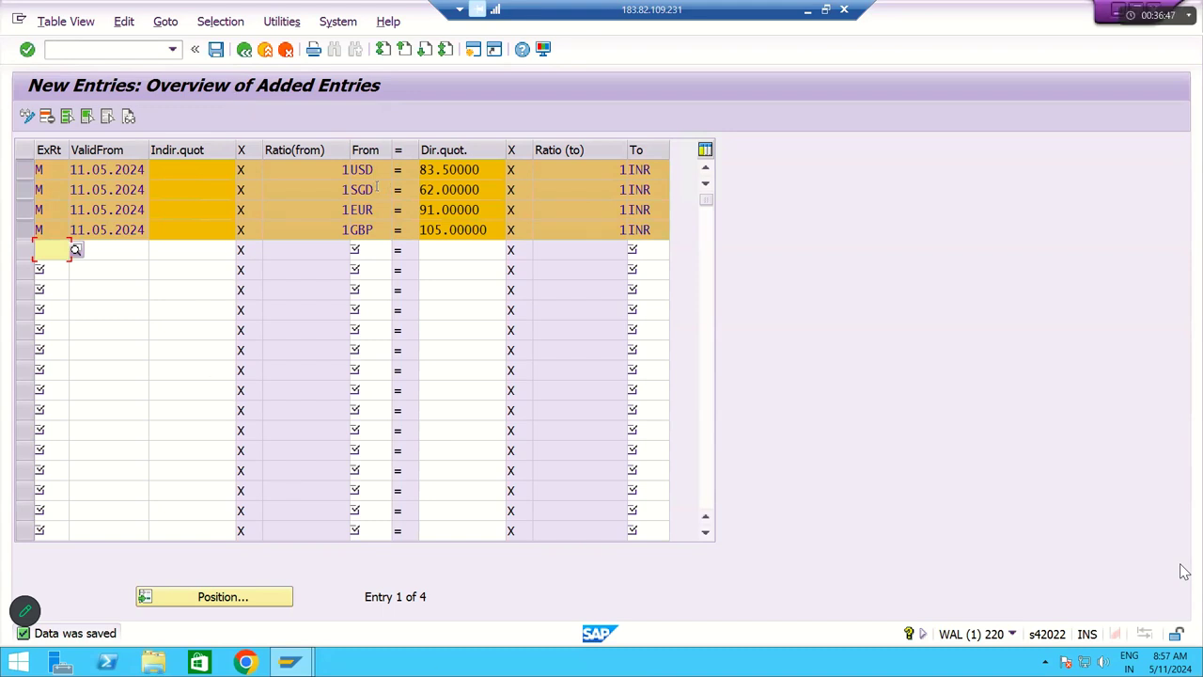
Step: Check the from and to currencies of the four saved exchange rate rows
double_click(638, 170)
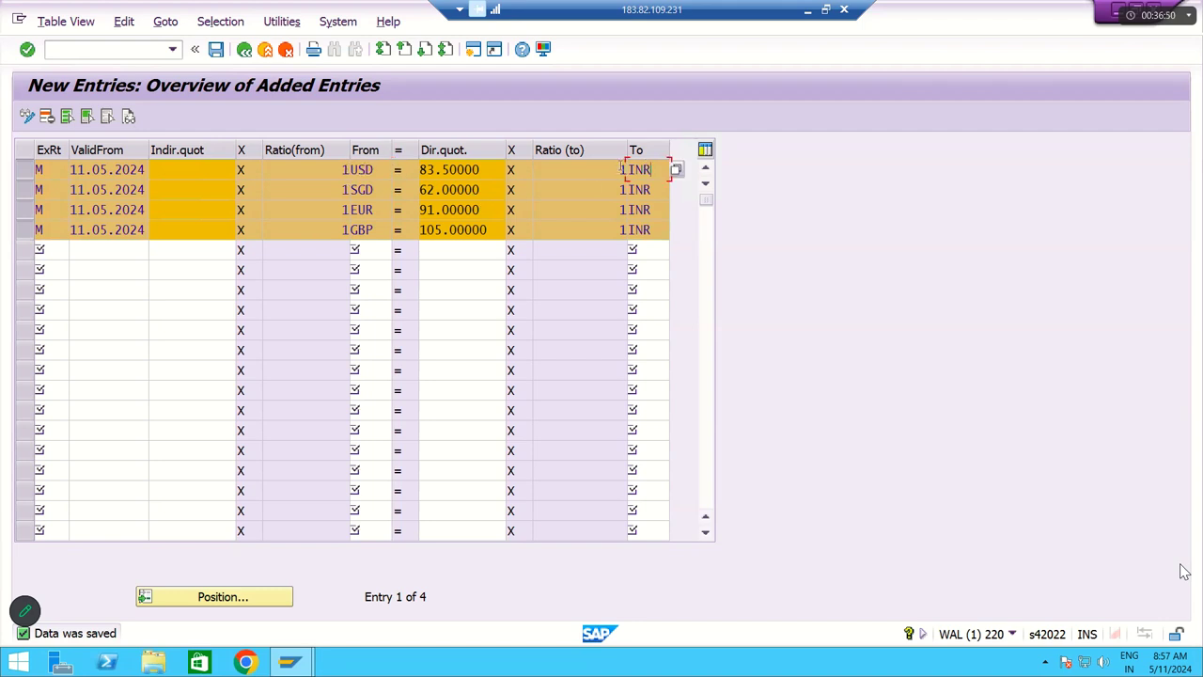
double_click(358, 190)
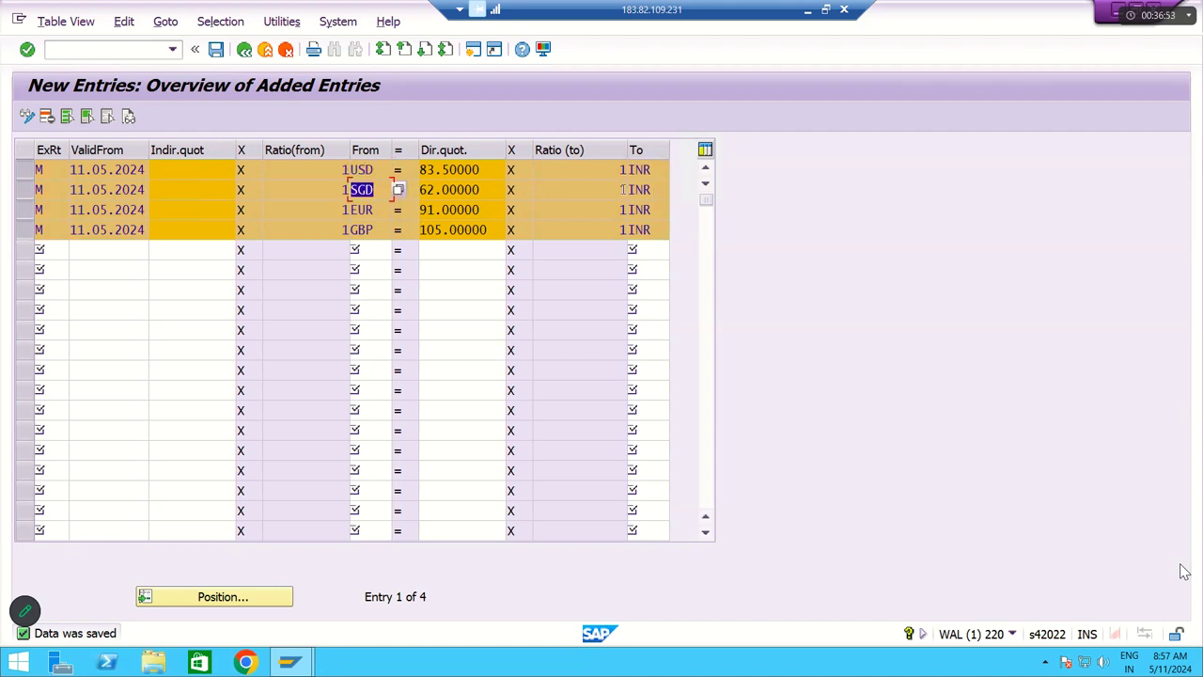
click(653, 191)
double_click(639, 190)
click(361, 209)
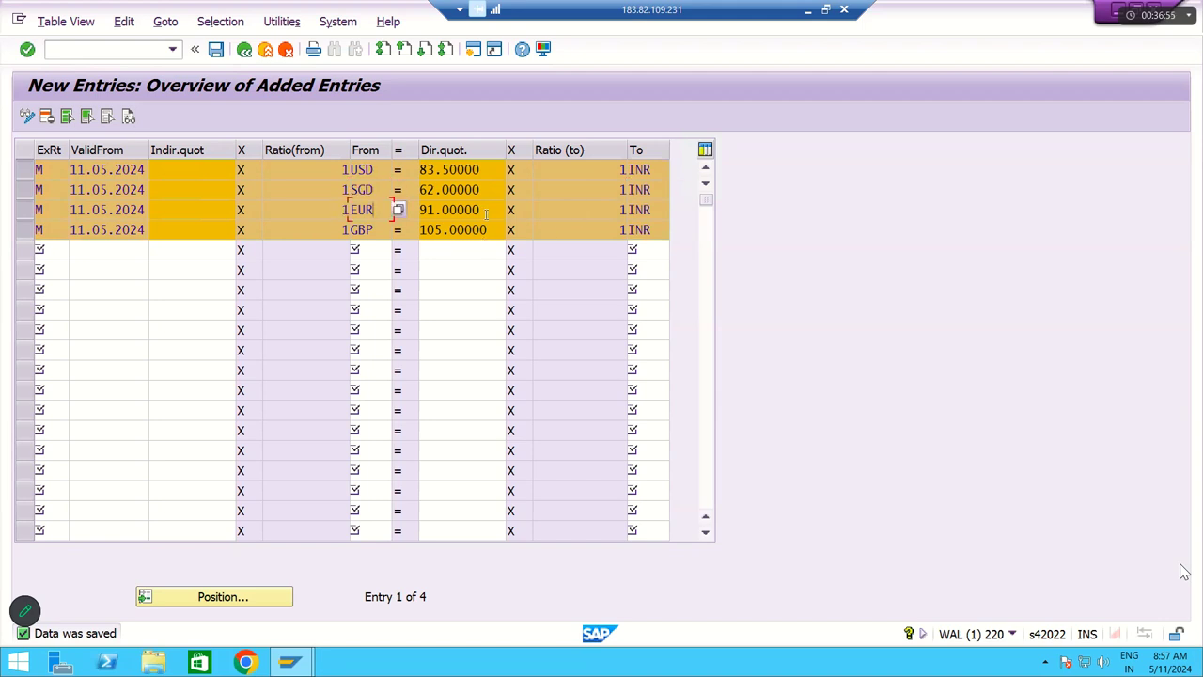
double_click(639, 209)
double_click(357, 229)
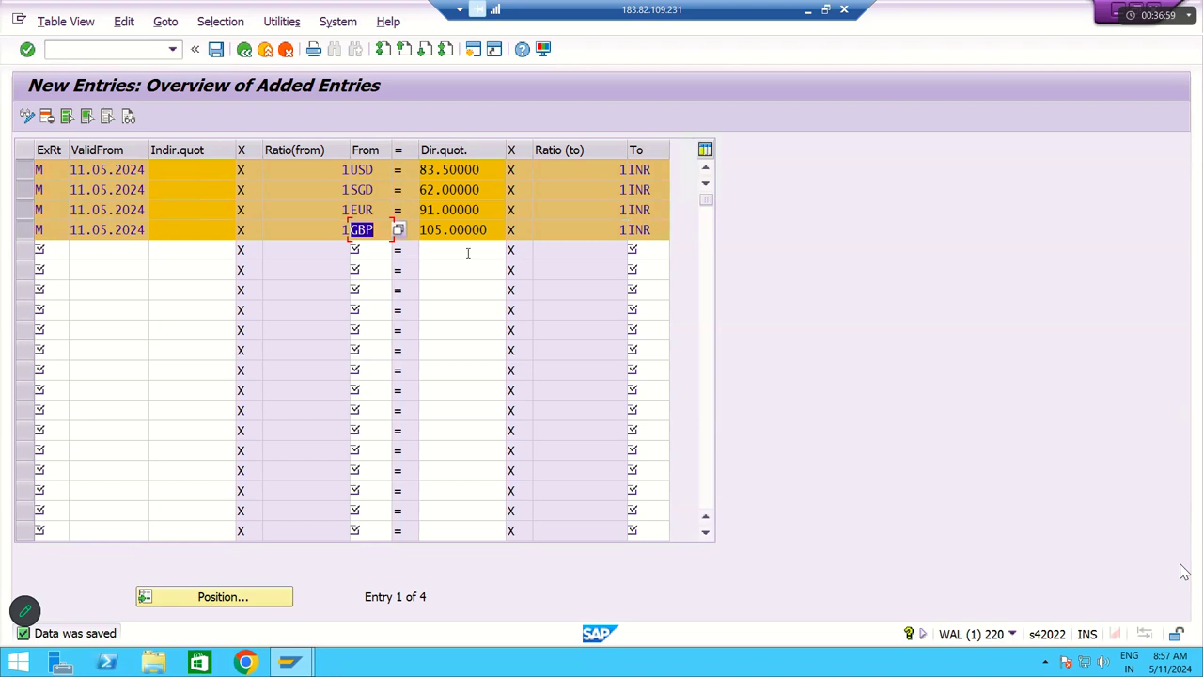
double_click(622, 232)
drag(604, 236, 579, 300)
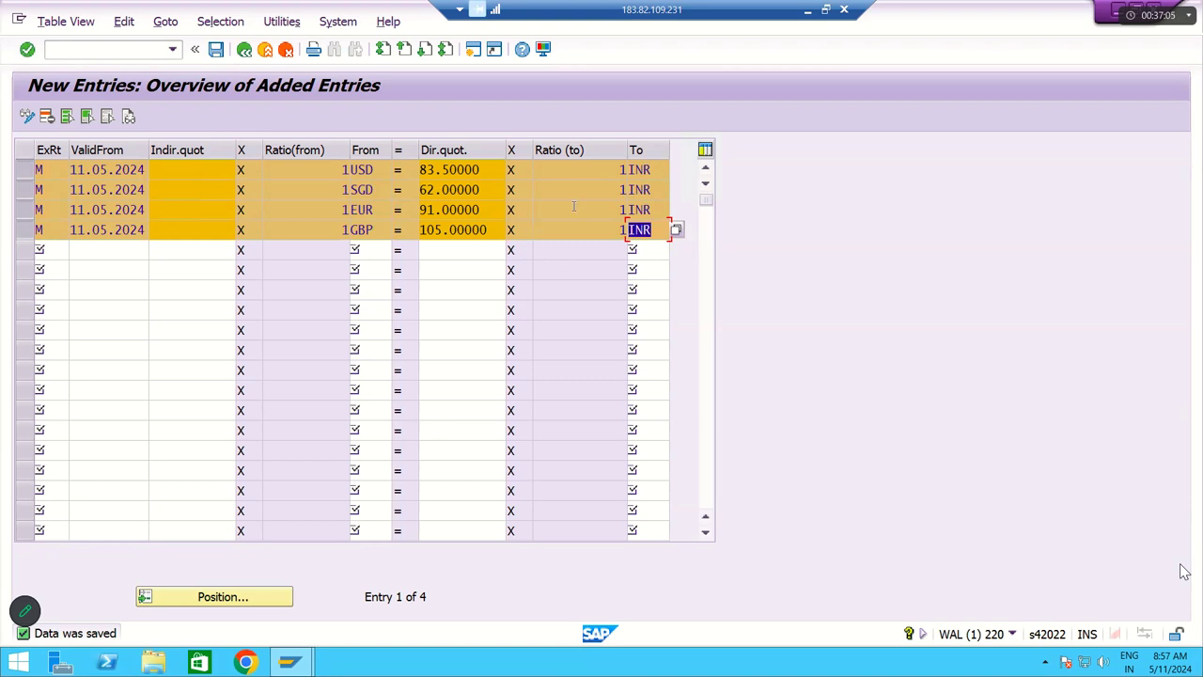
Step: Check the direct quotations of the saved exchange rates and look at the session's system information
click(478, 209)
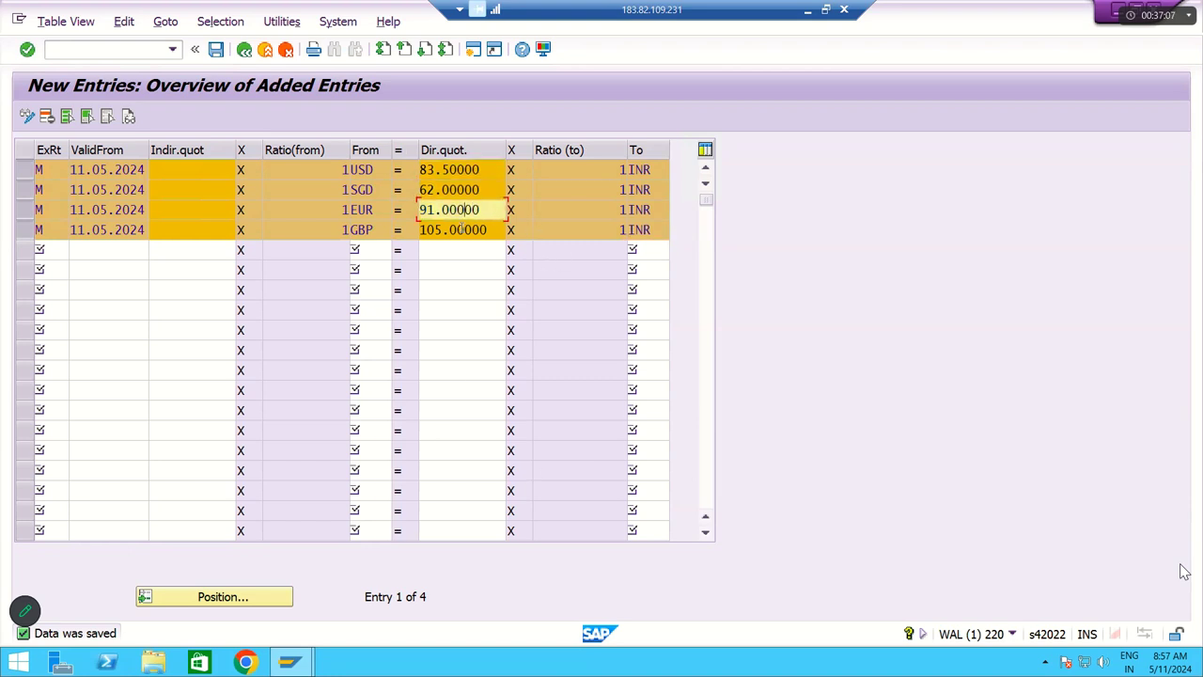
key(Down)
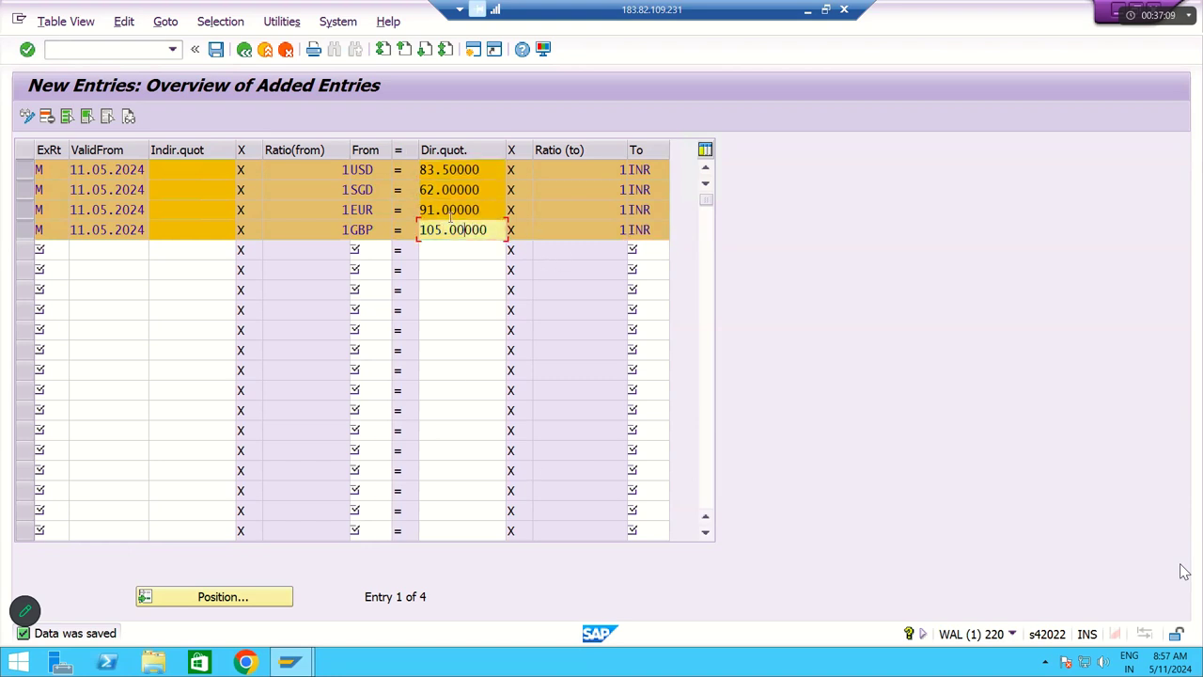
key(Up)
key(Up)
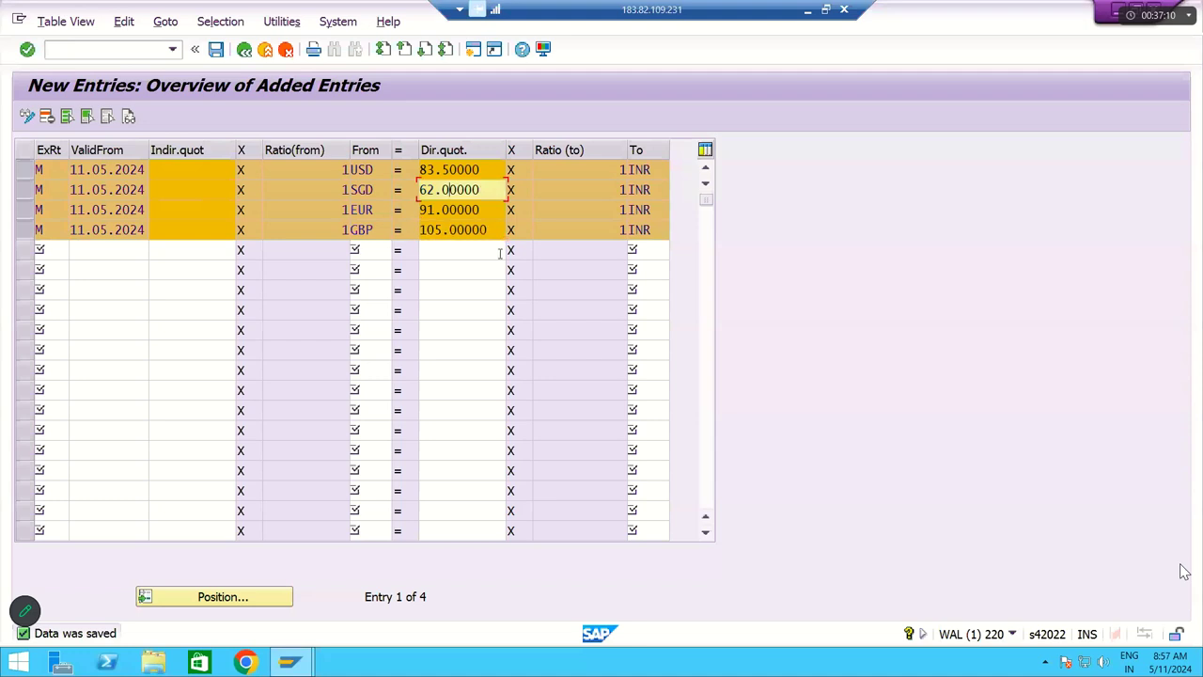
click(1030, 641)
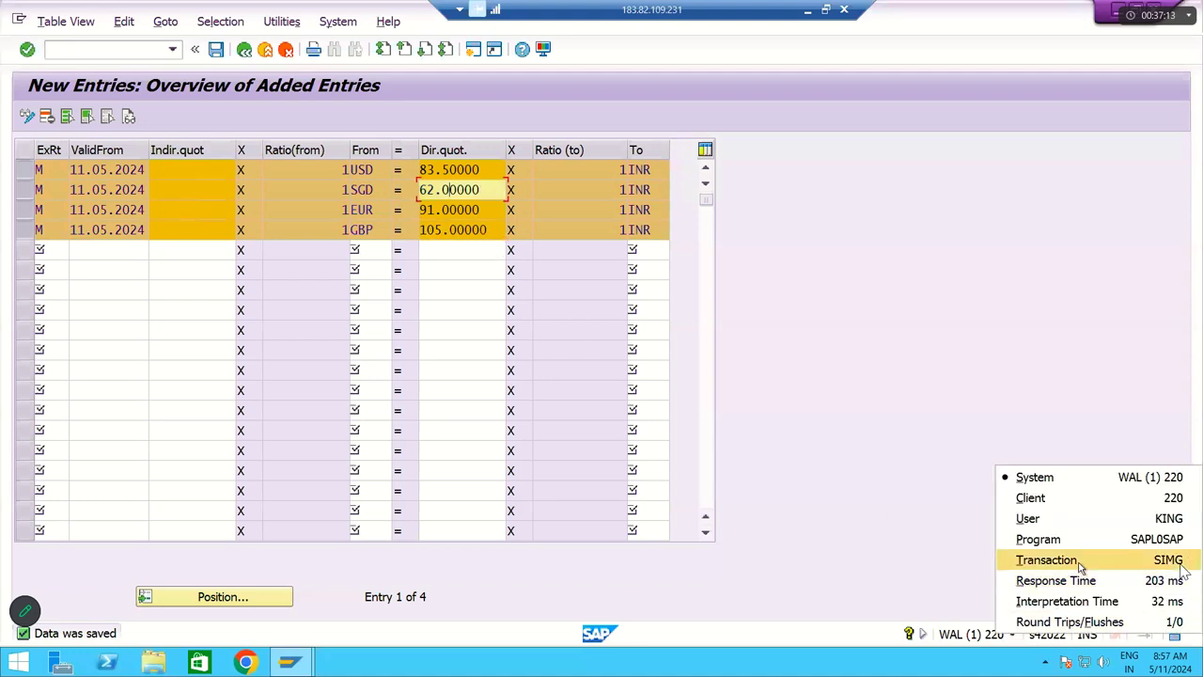
key(Escape)
key(Up)
key(Down)
key(Down)
key(Down)
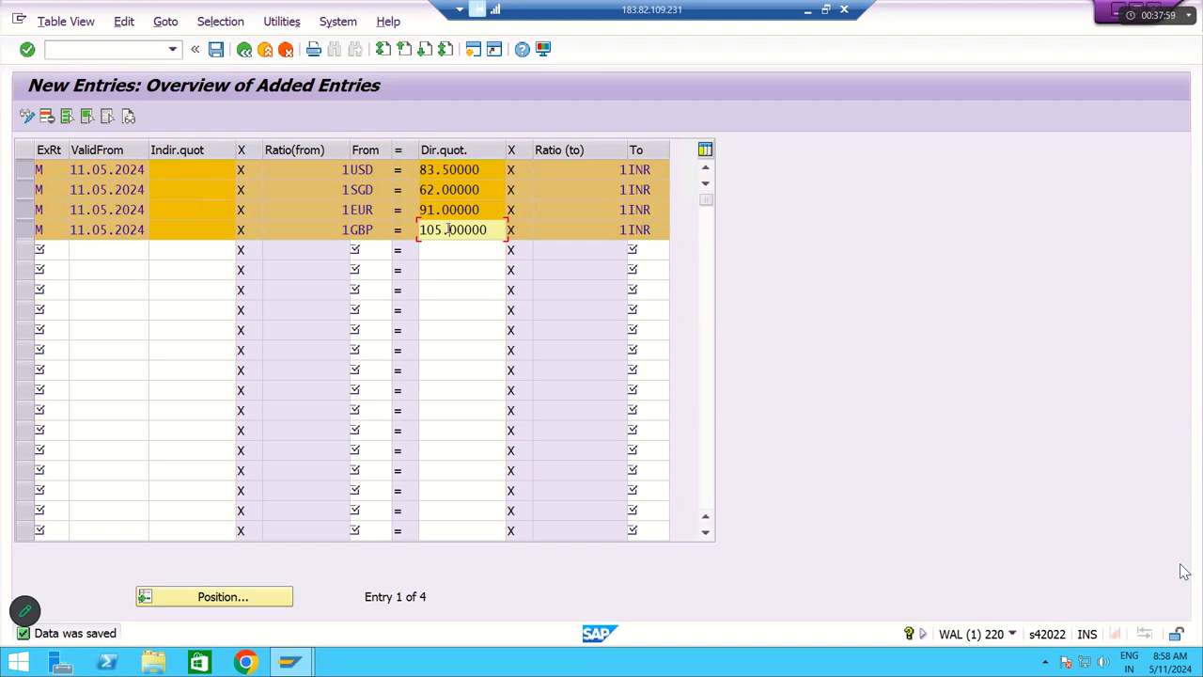
Step: Save the exchange rate table once more and return to the IMG activity list
click(217, 51)
click(244, 49)
click(244, 49)
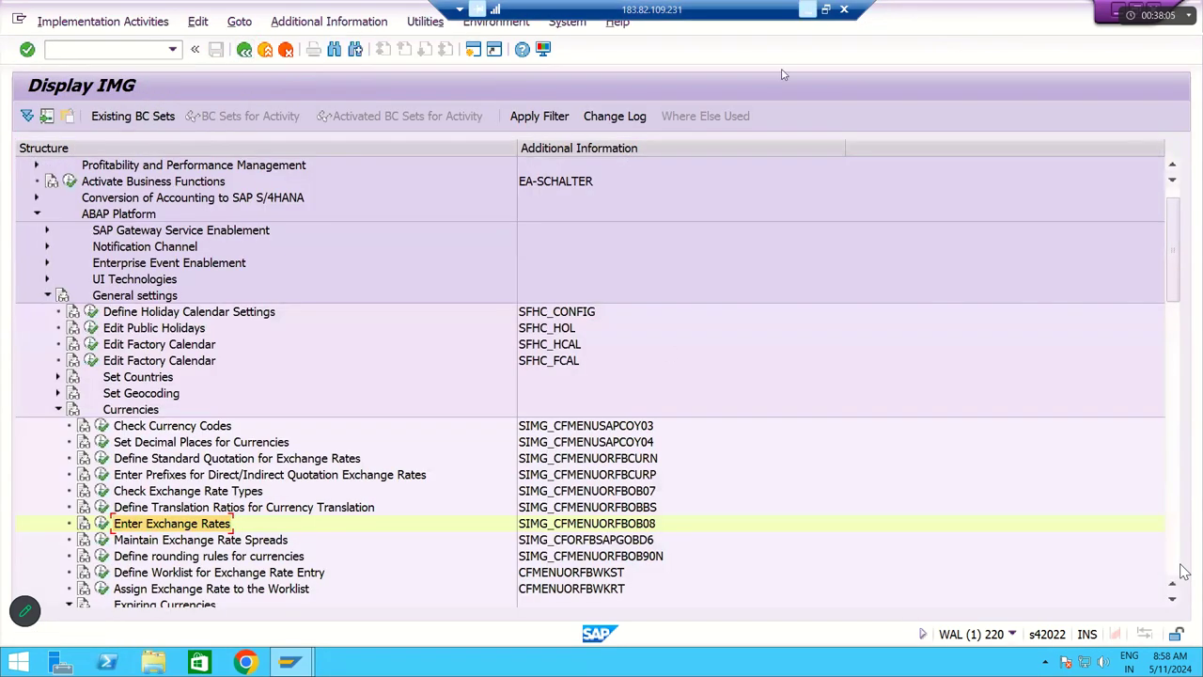
Step: Switch to the SAP FI_New workbook in Excel and locate section 18 on maximum exchange rate differences per company code
key(alt+Tab)
click(342, 434)
scroll(343, 434, down, 3)
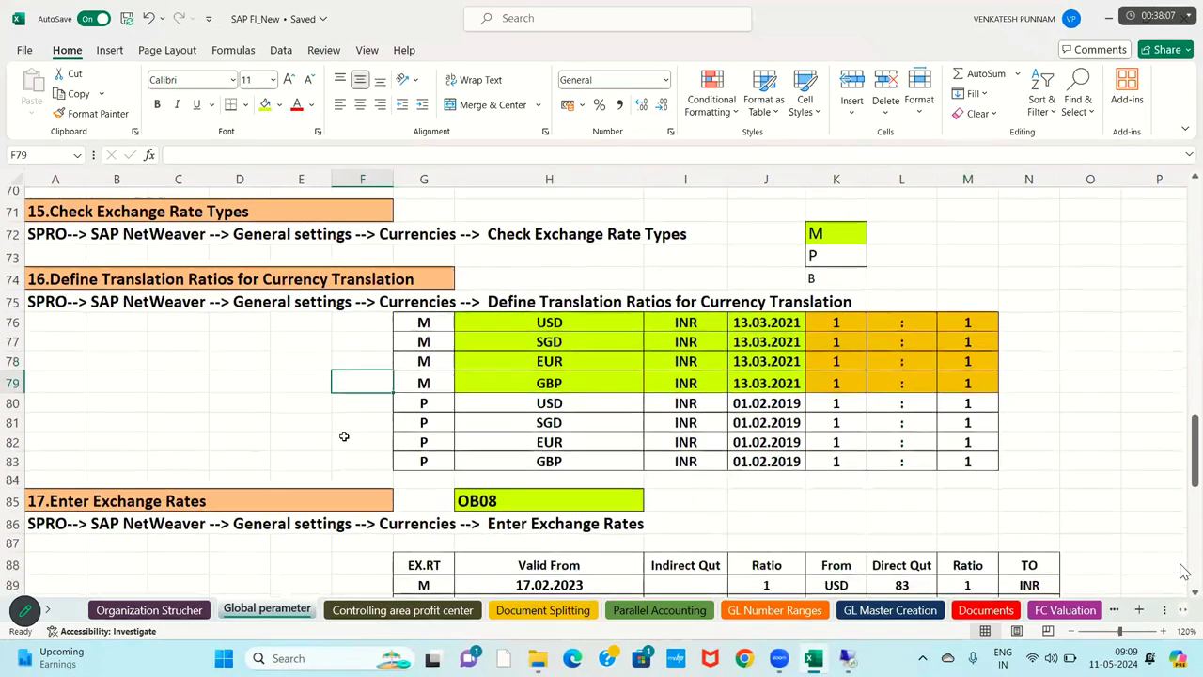
scroll(344, 436, down, 3)
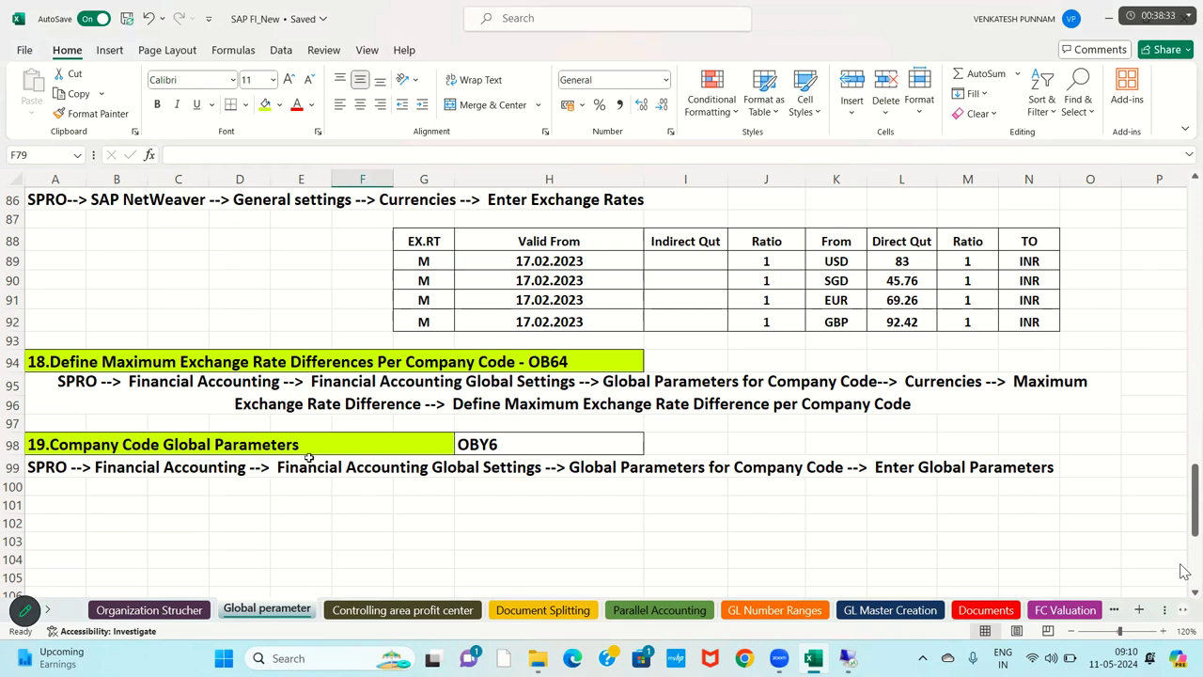
click(130, 368)
drag(47, 362, 515, 367)
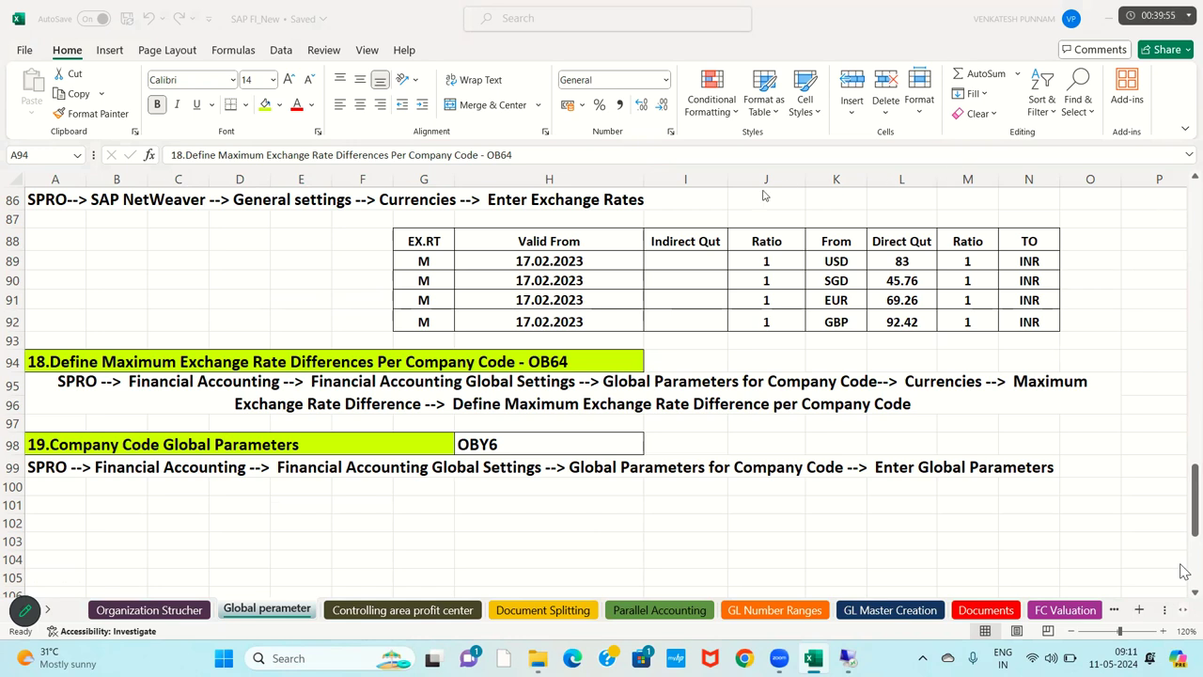
Step: Examine the section 18 heading with transaction OB64 and the SPRO path listed beneath it
click(455, 393)
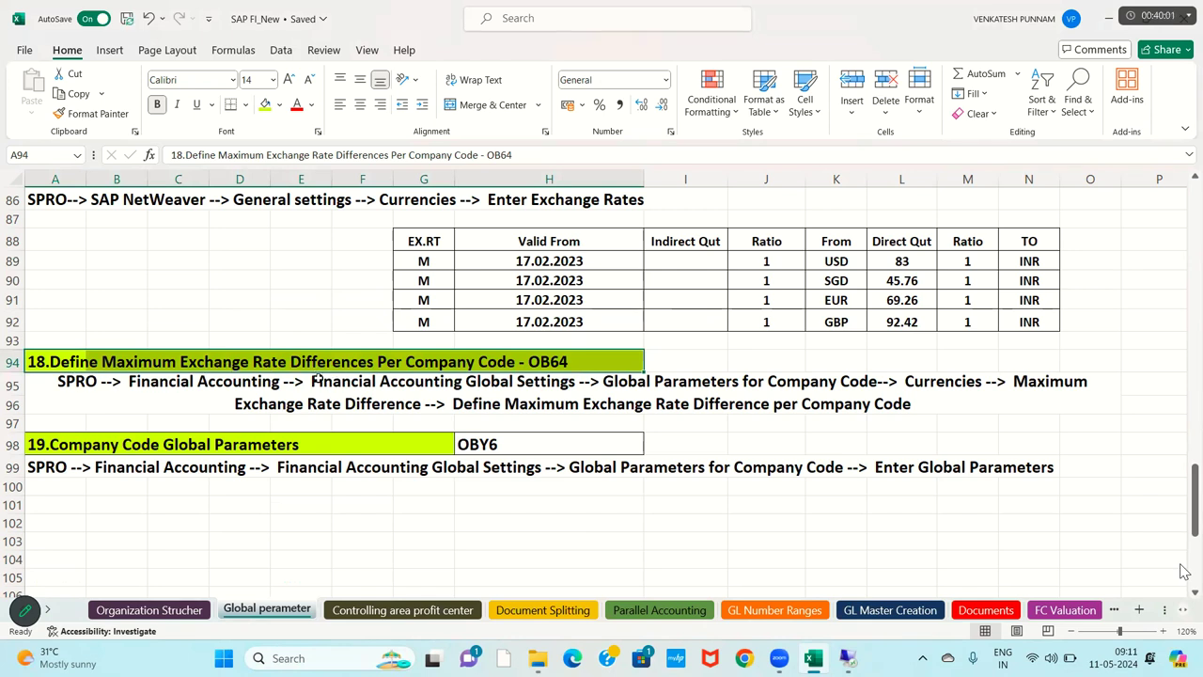
click(569, 385)
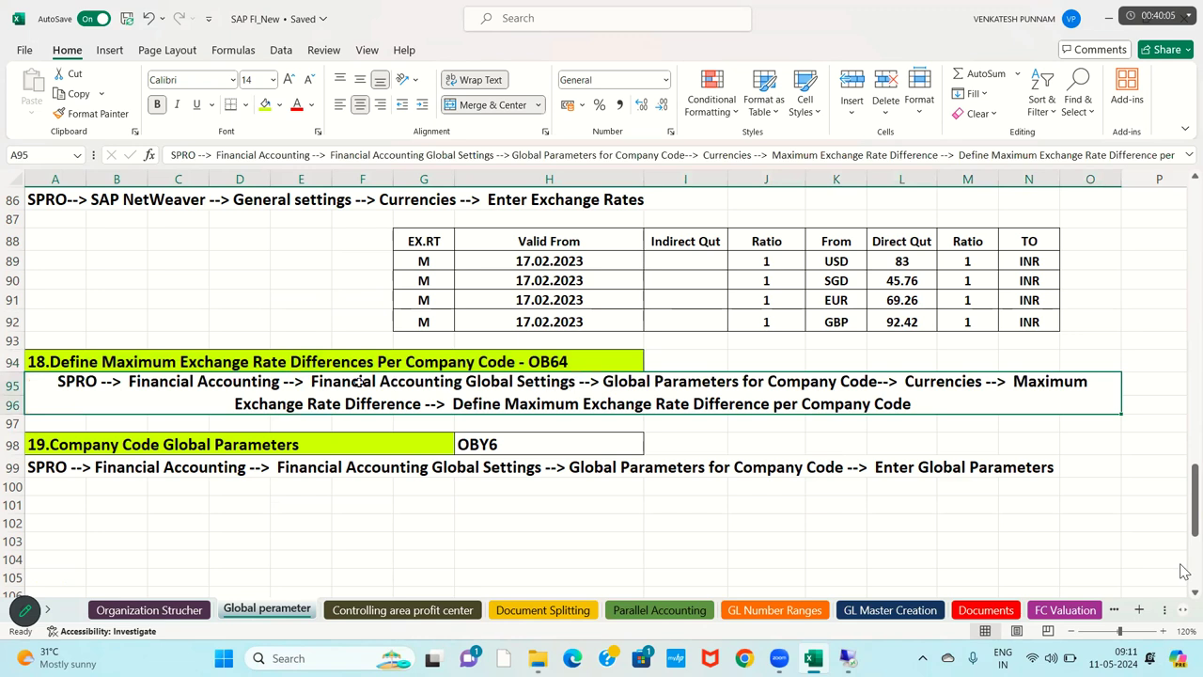
drag(116, 362, 200, 361)
drag(57, 362, 380, 361)
drag(935, 363, 993, 396)
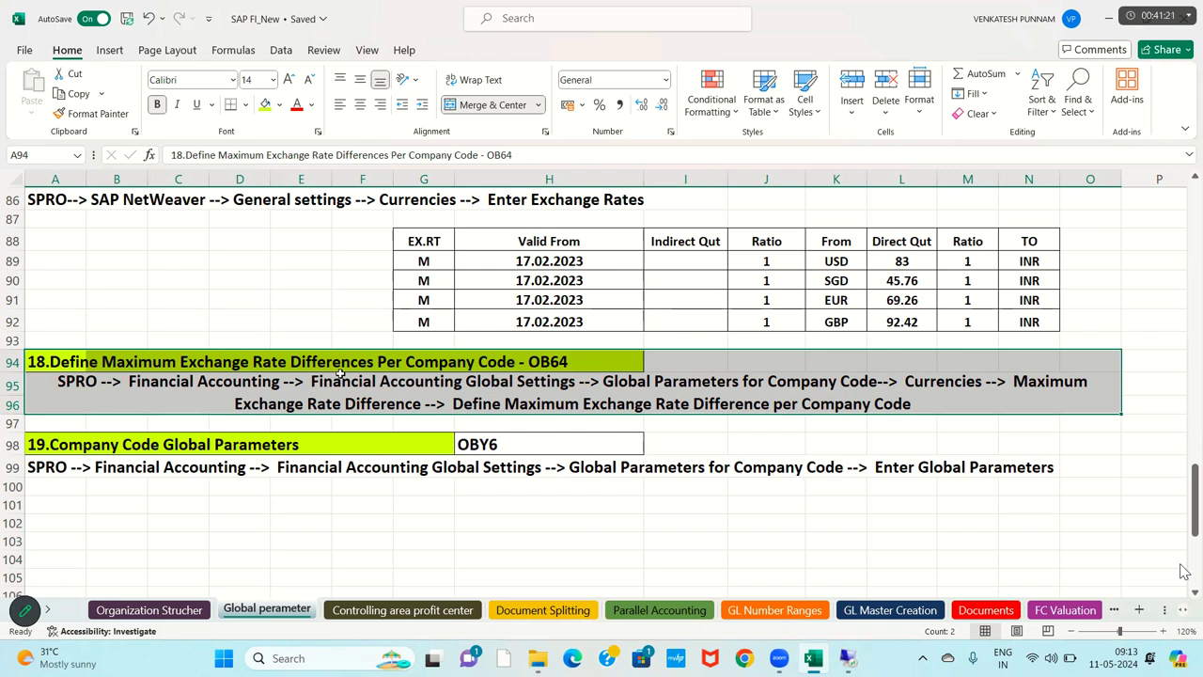
click(161, 404)
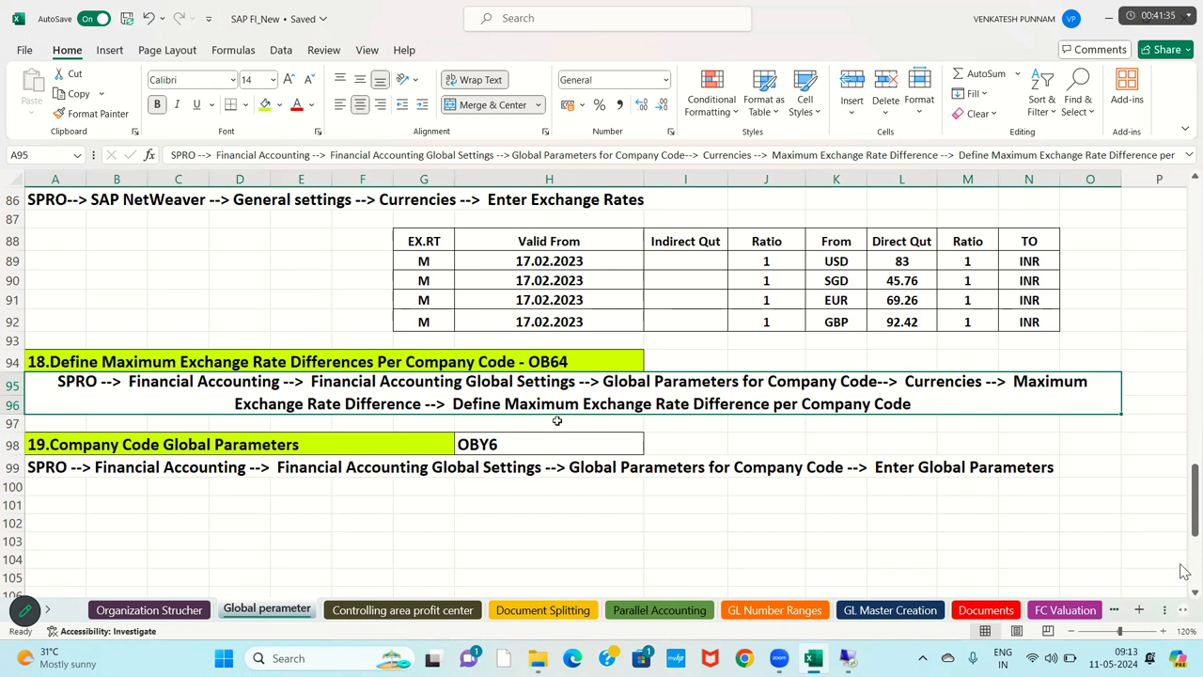
click(579, 363)
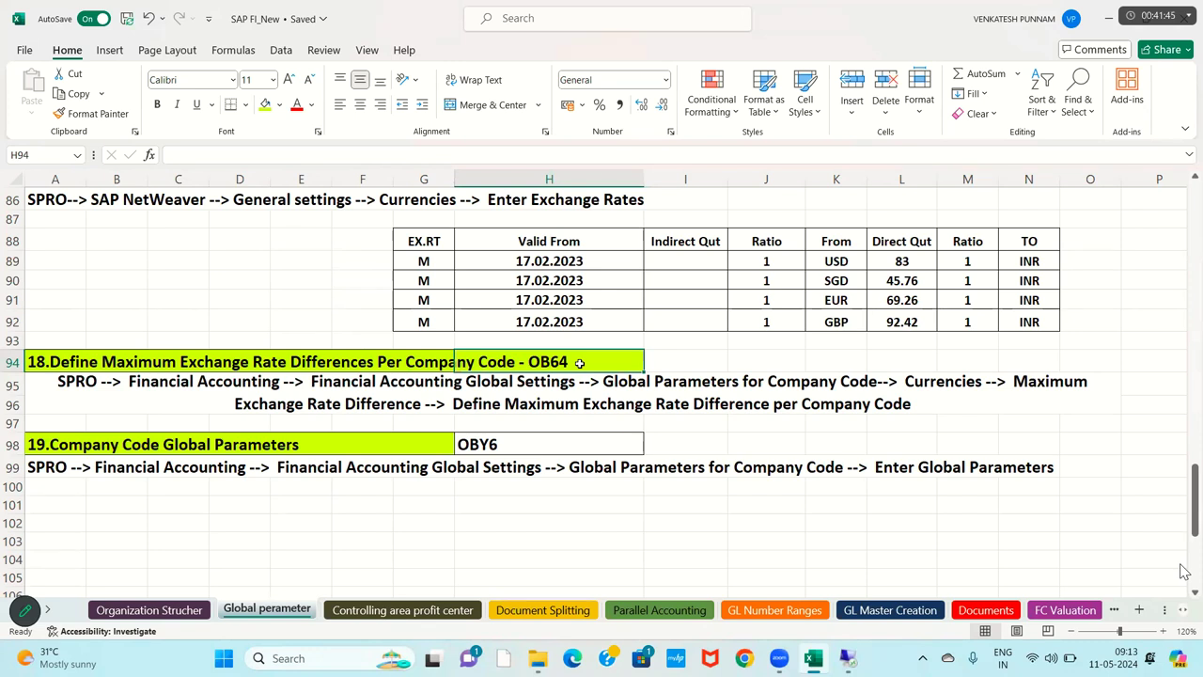
Step: Clear the old TECH, PM10 and PM20 notes from cells R87:R97, beyond the exchange rate table
click(1039, 438)
key(Right)
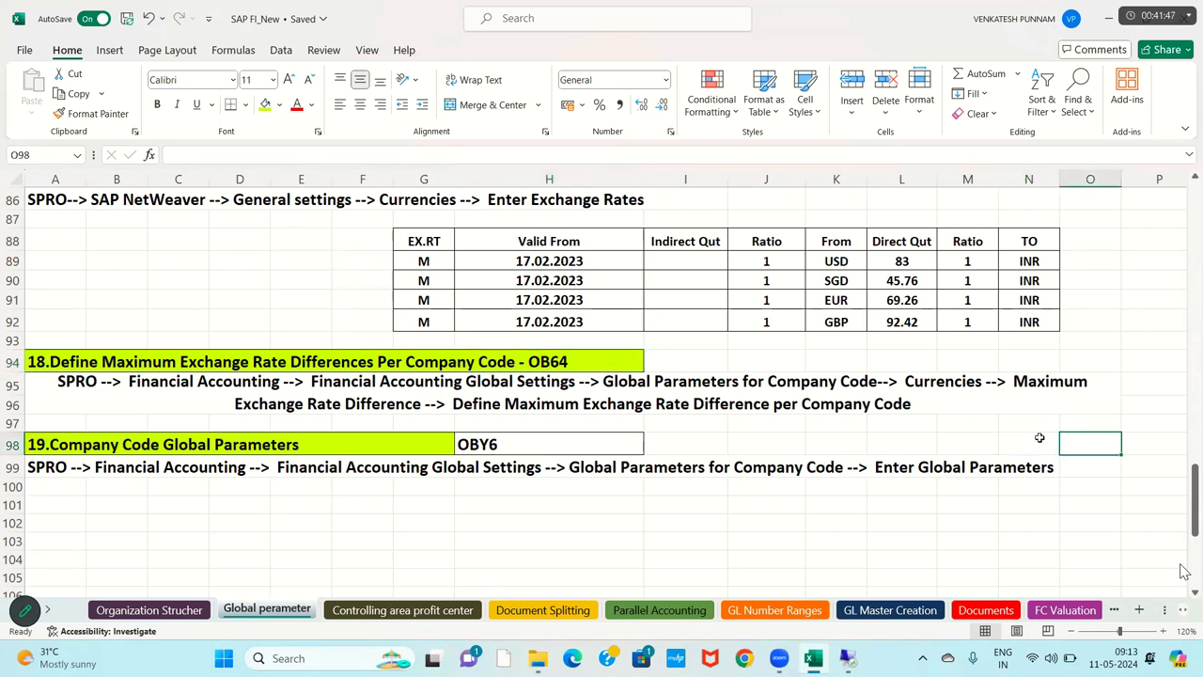
key(Right)
key(Right)
key(Right)
key(Right)
key(Right)
key(Right)
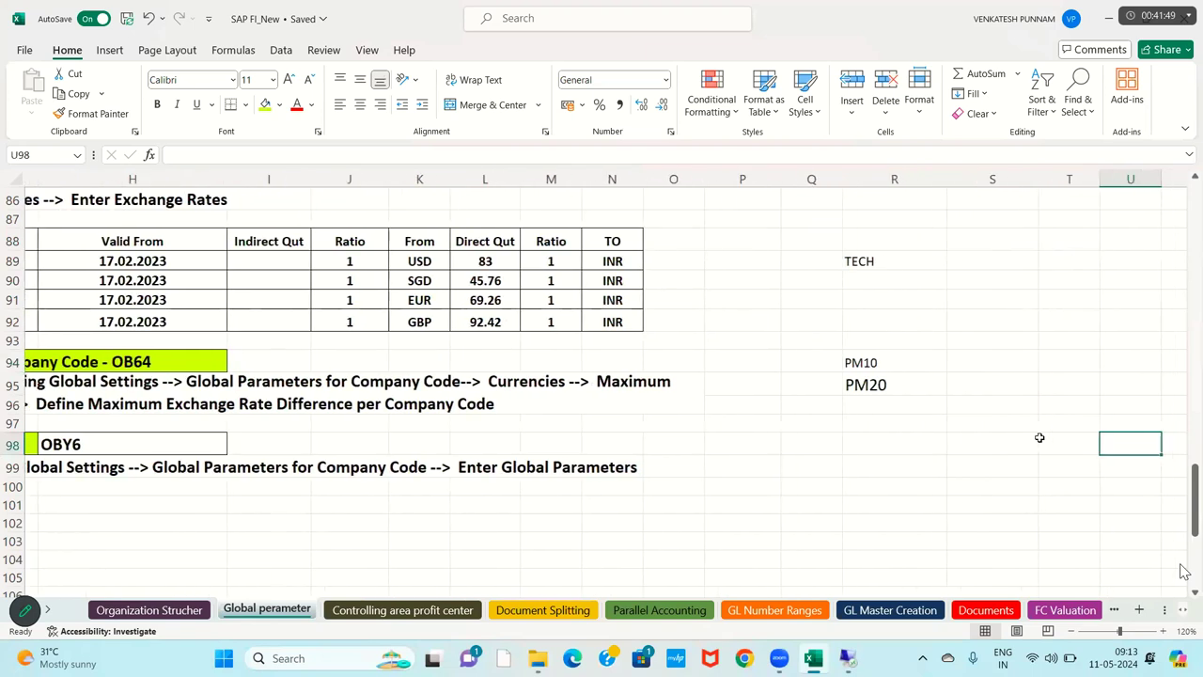
drag(855, 226, 870, 422)
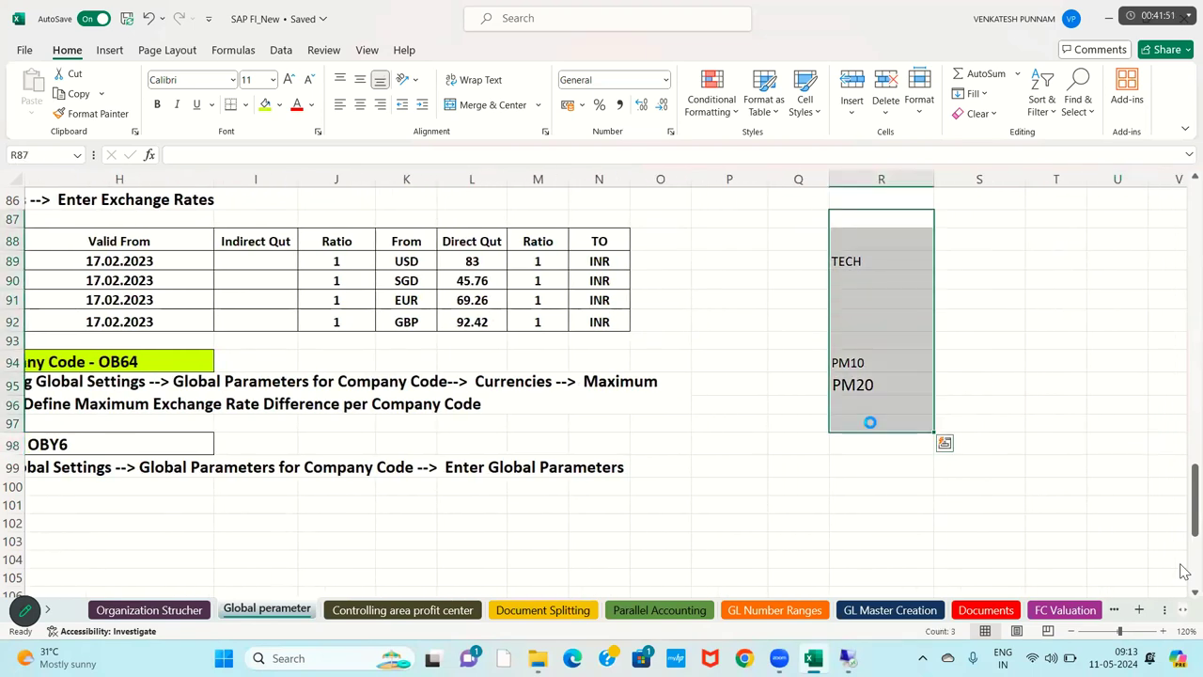
key(Delete)
Step: Enter "Deloitte : Consultant" in cell R90
key(Up)
key(Up)
key(Down)
key(Down)
key(Down)
key(Down)
key(Down)
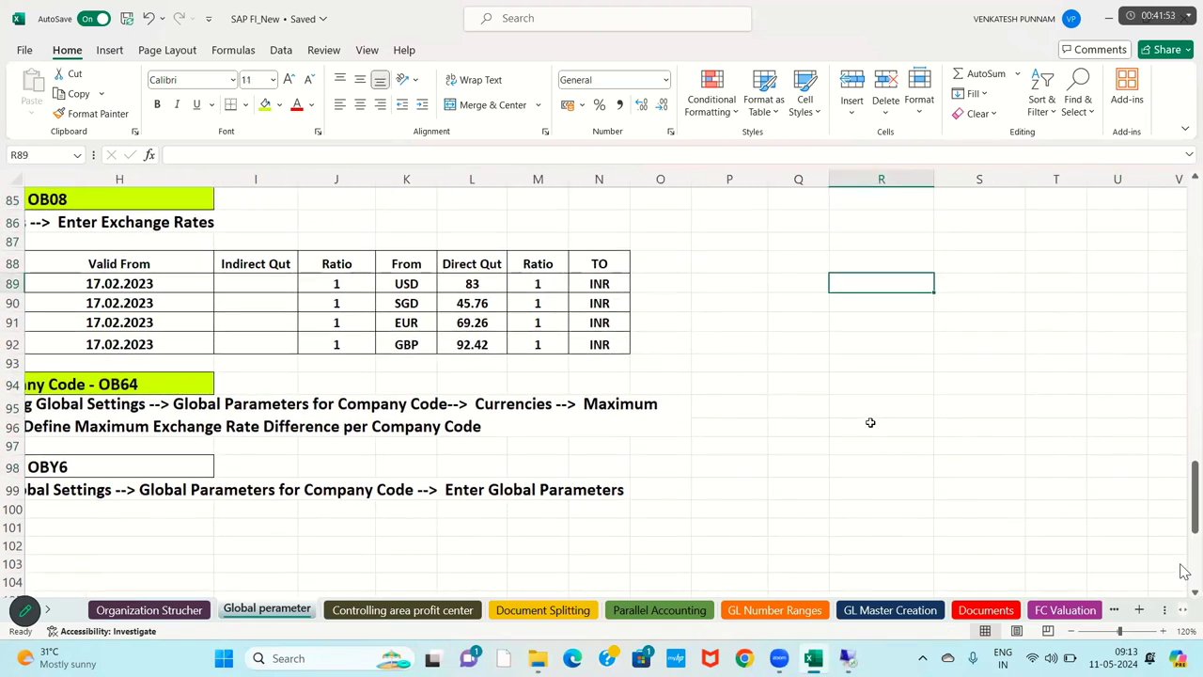
text(Deloi)
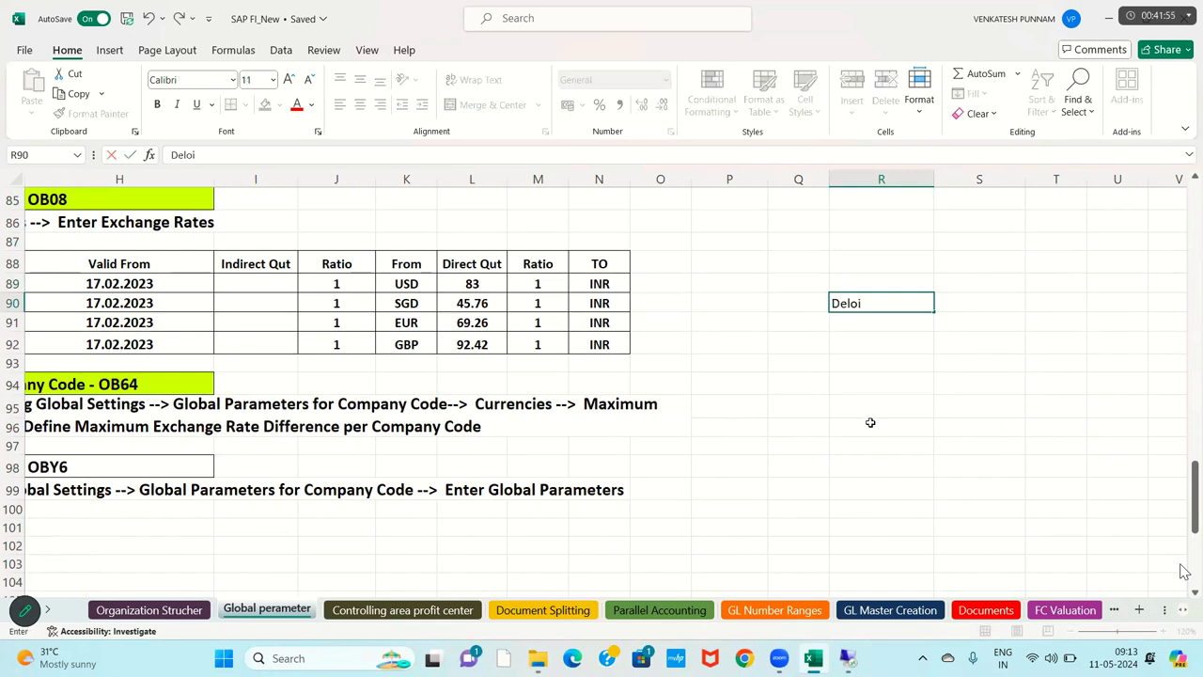
text(tte : Consultant)
key(Return)
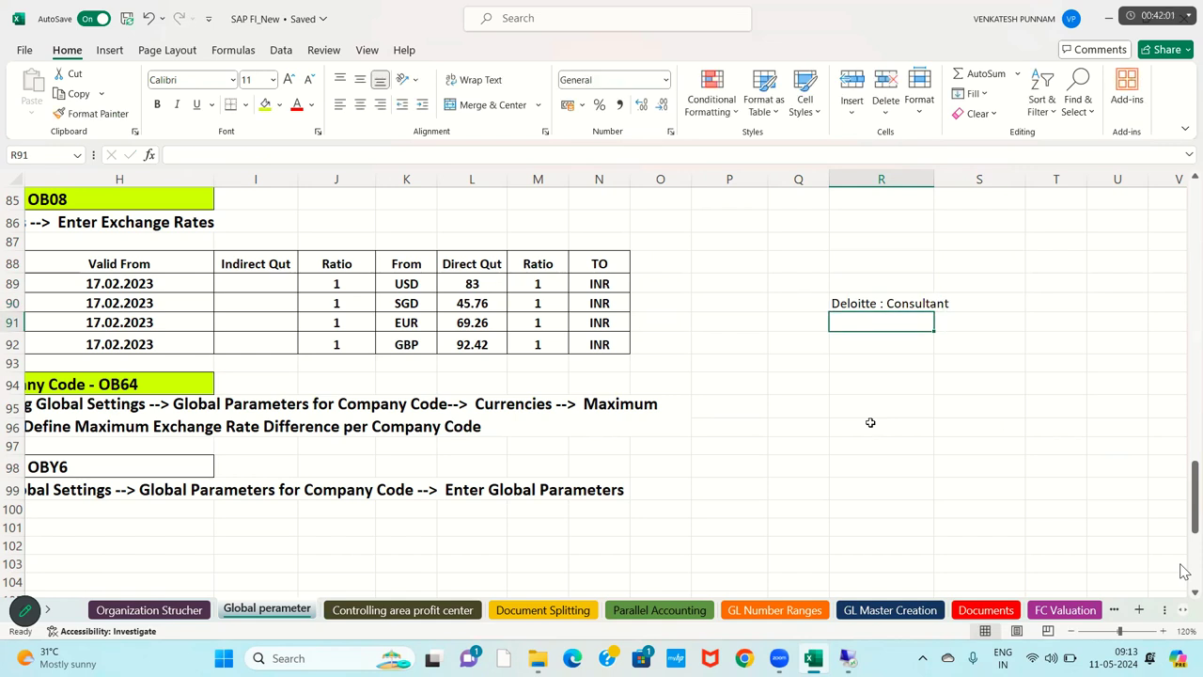
Step: Enter "RM Group of company" in cell R94
key(Down)
key(Down)
key(Down)
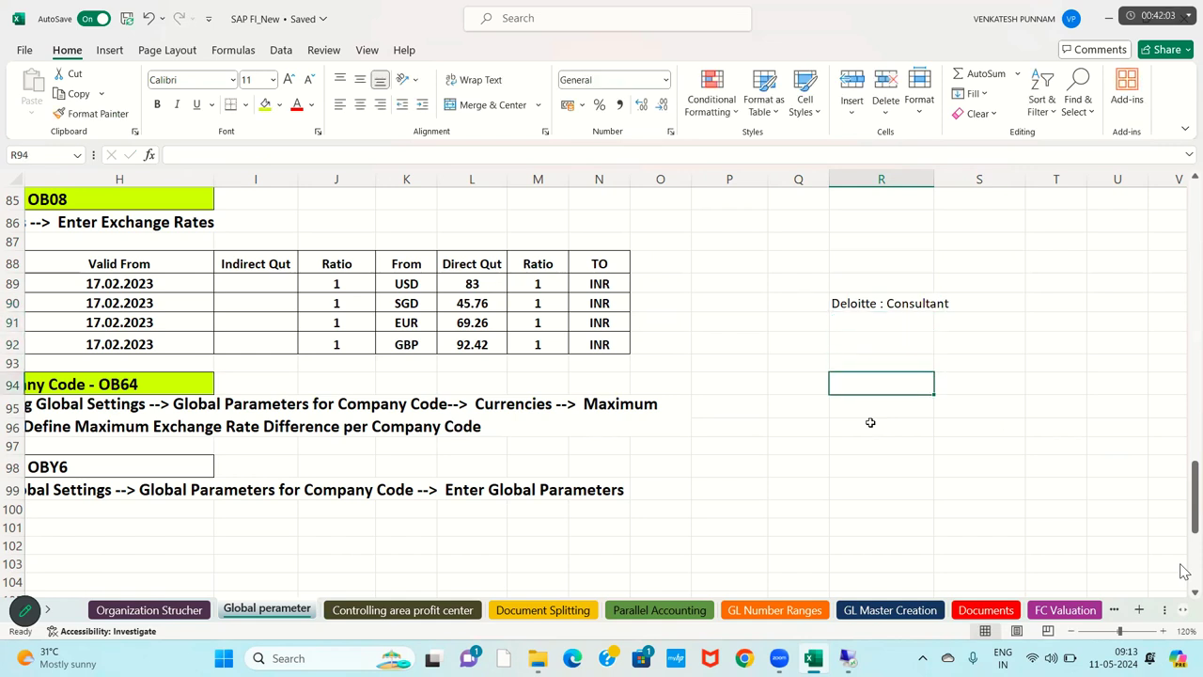
text(RAVIg)
key(BackSpace)
key(BackSpace)
key(BackSpace)
key(BackSpace)
text(M Group of)
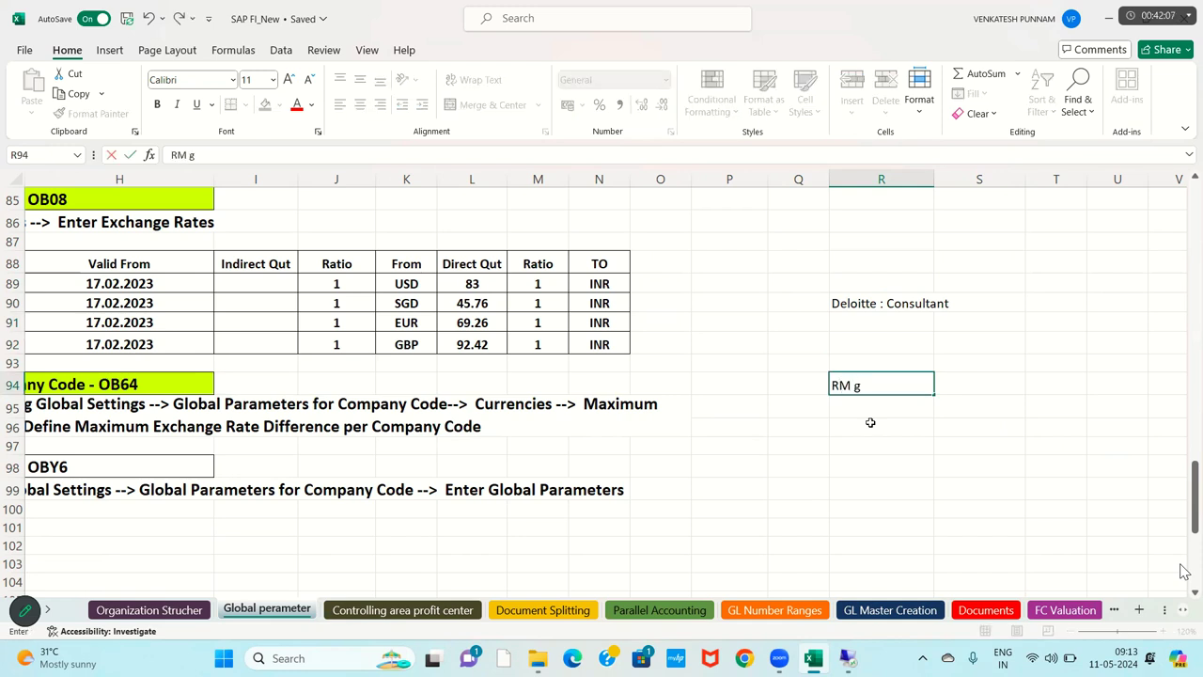
text( company ])
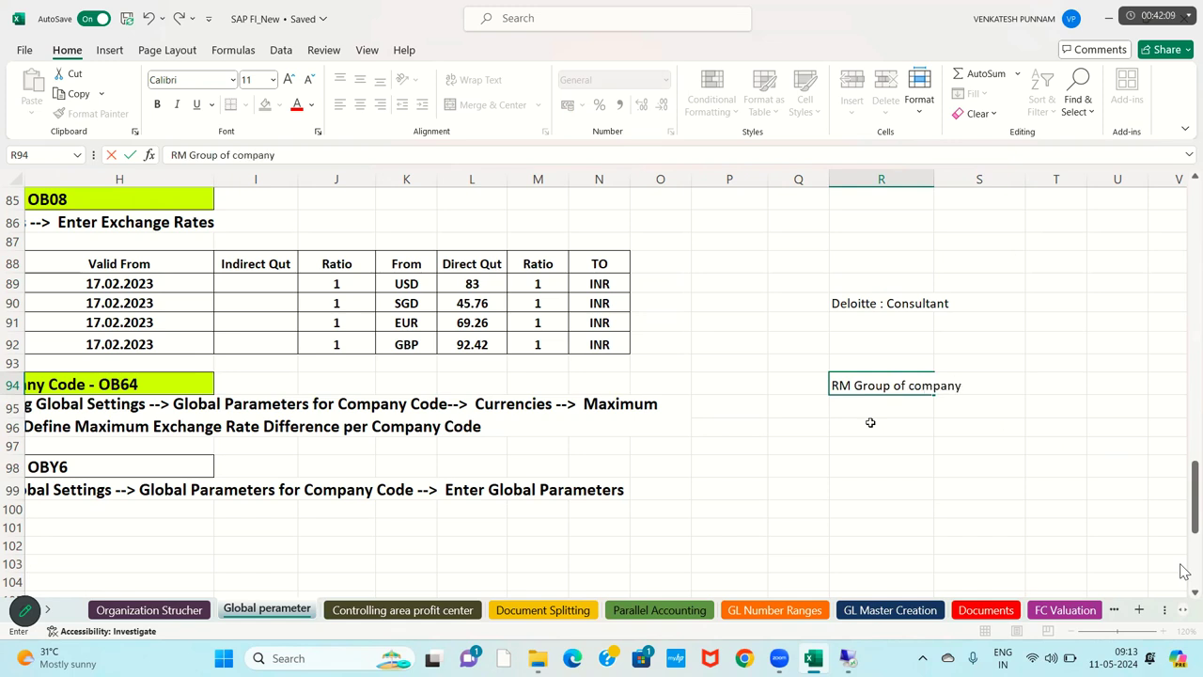
key(BackSpace)
click(867, 423)
click(872, 386)
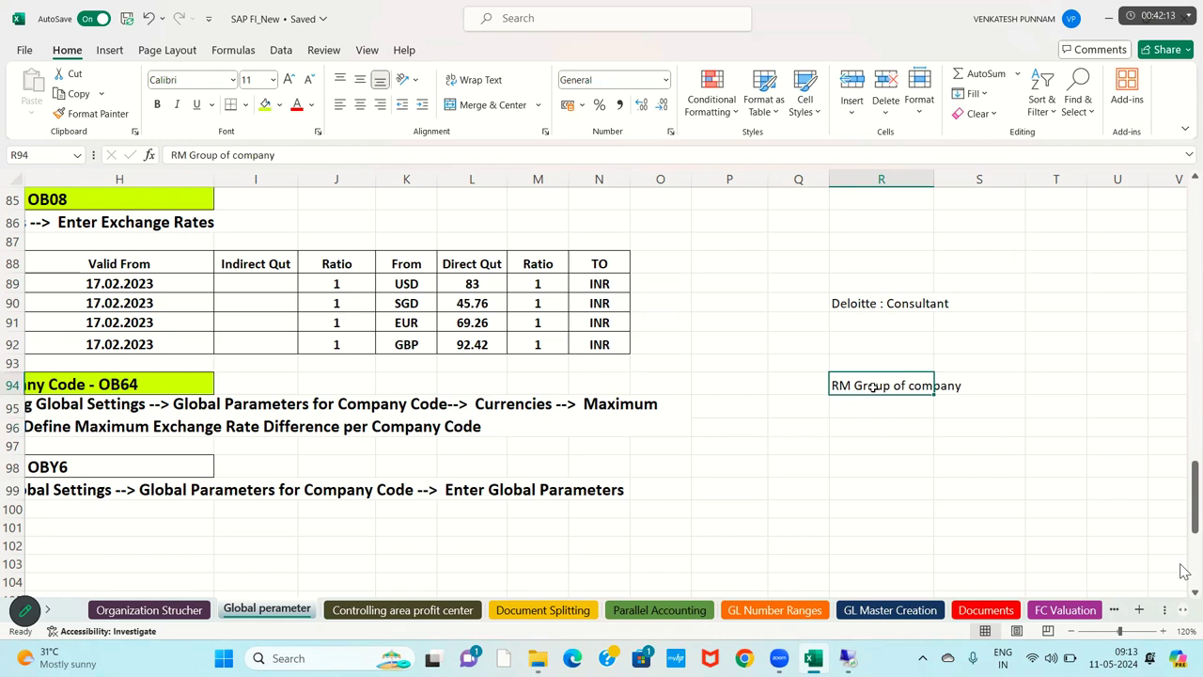
Step: Draw two upward arrows, about 1.71 cm and 1.2 cm high, from "RM Group of company" towards "Deloitte : Consultant"
click(109, 52)
click(230, 75)
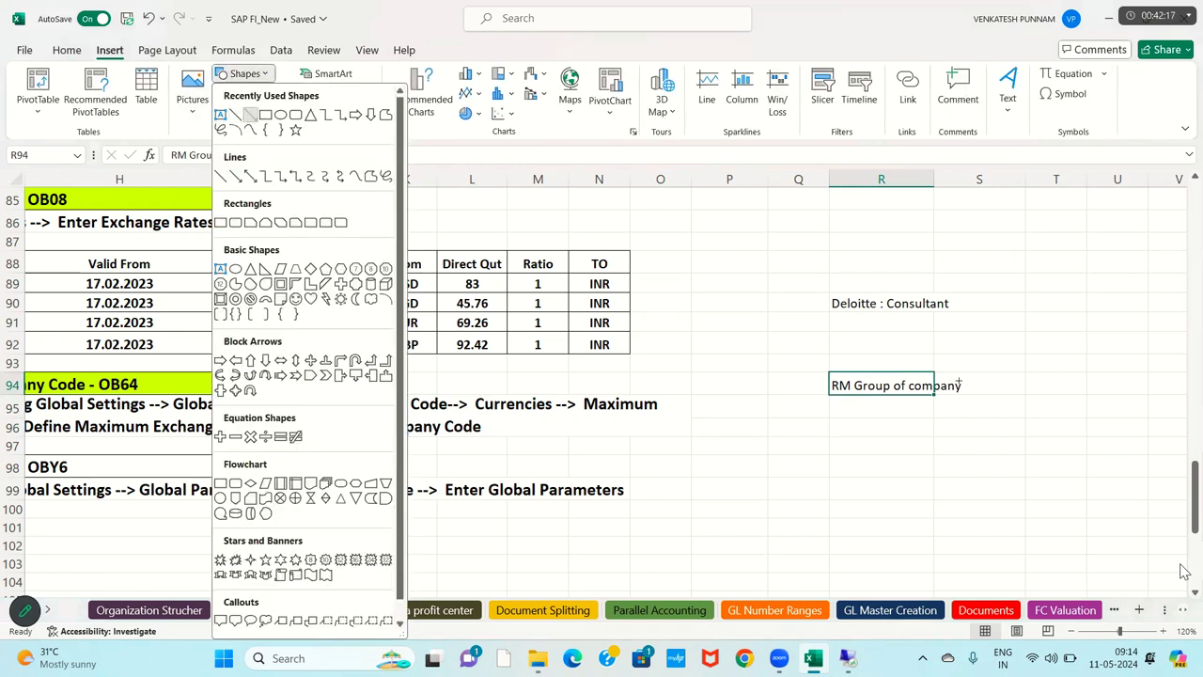
click(250, 116)
drag(879, 377, 881, 317)
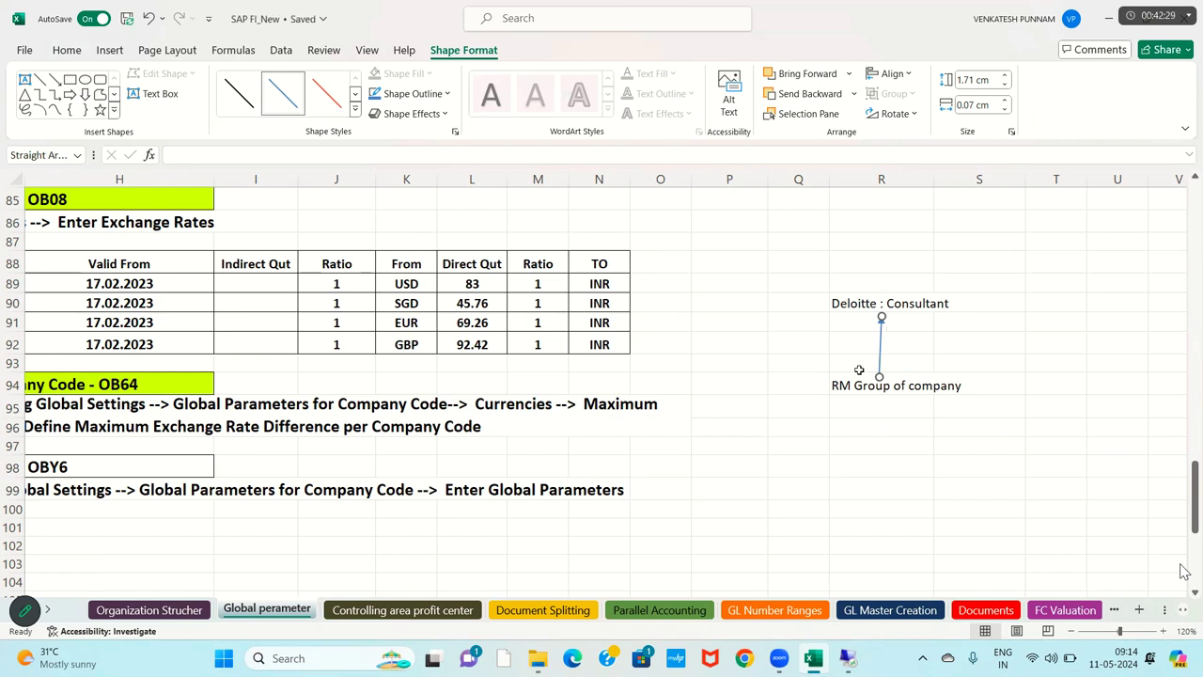
click(52, 81)
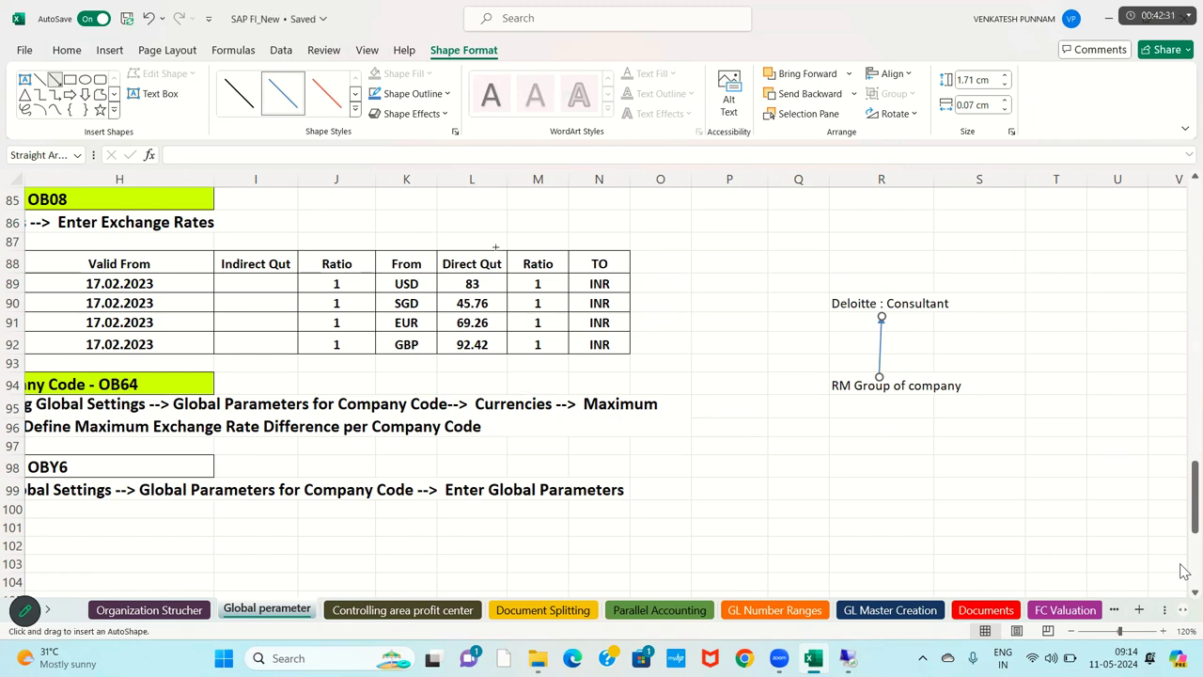
drag(841, 374, 844, 331)
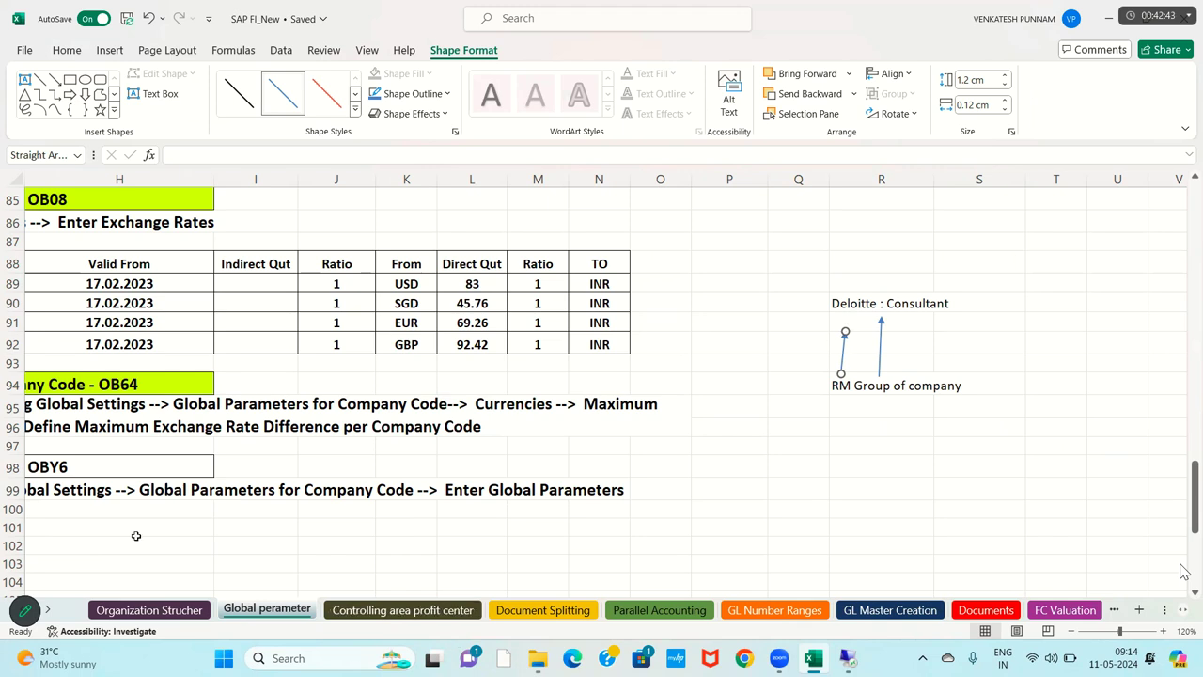
Step: Review the OB64 heading in row 94 and its SPRO path in rows 95 and 96
click(120, 448)
click(122, 409)
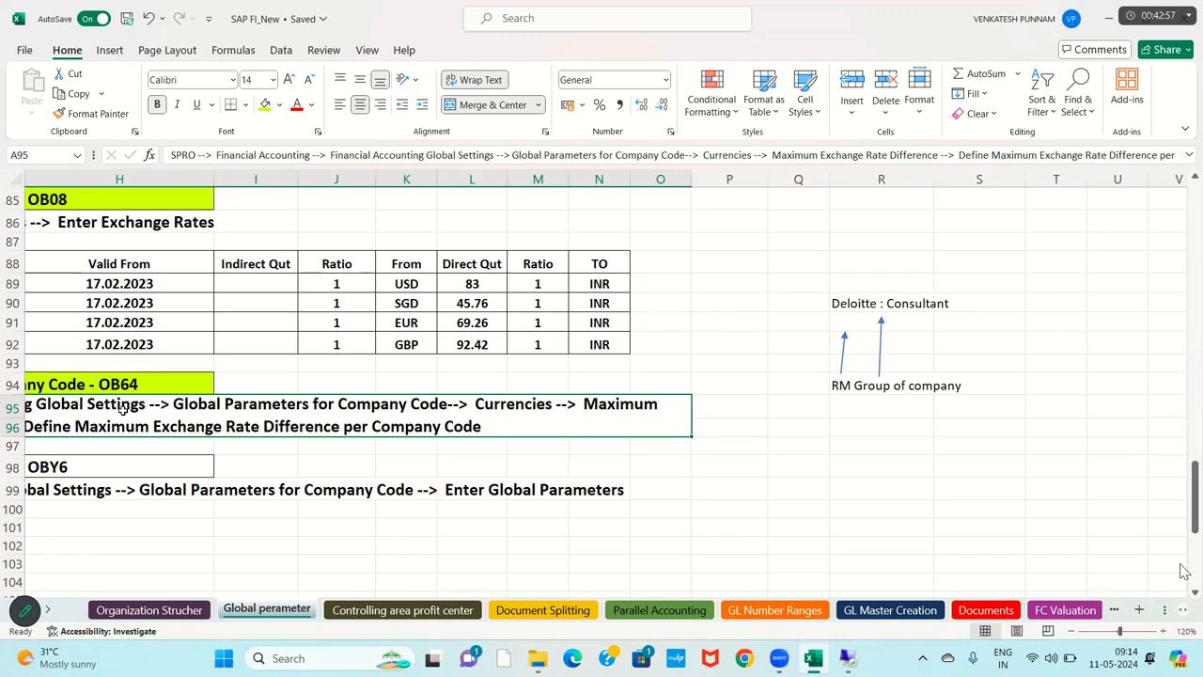
scroll(123, 409, left, 5)
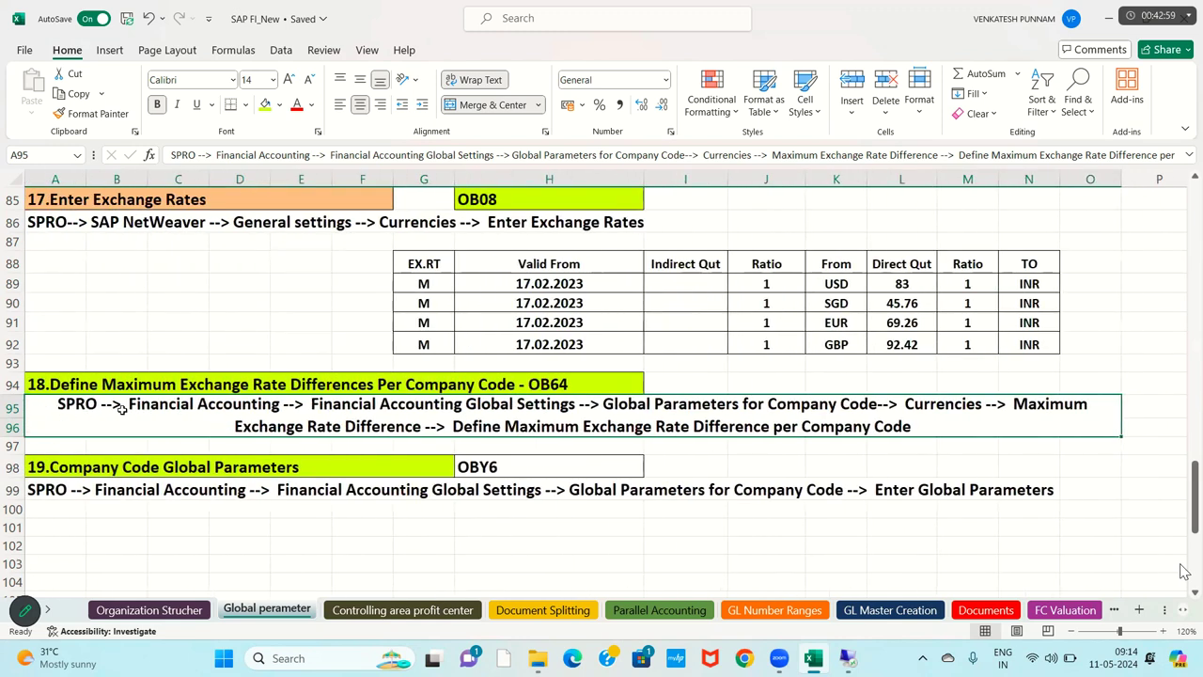
key(Up)
scroll(122, 410, right, 2)
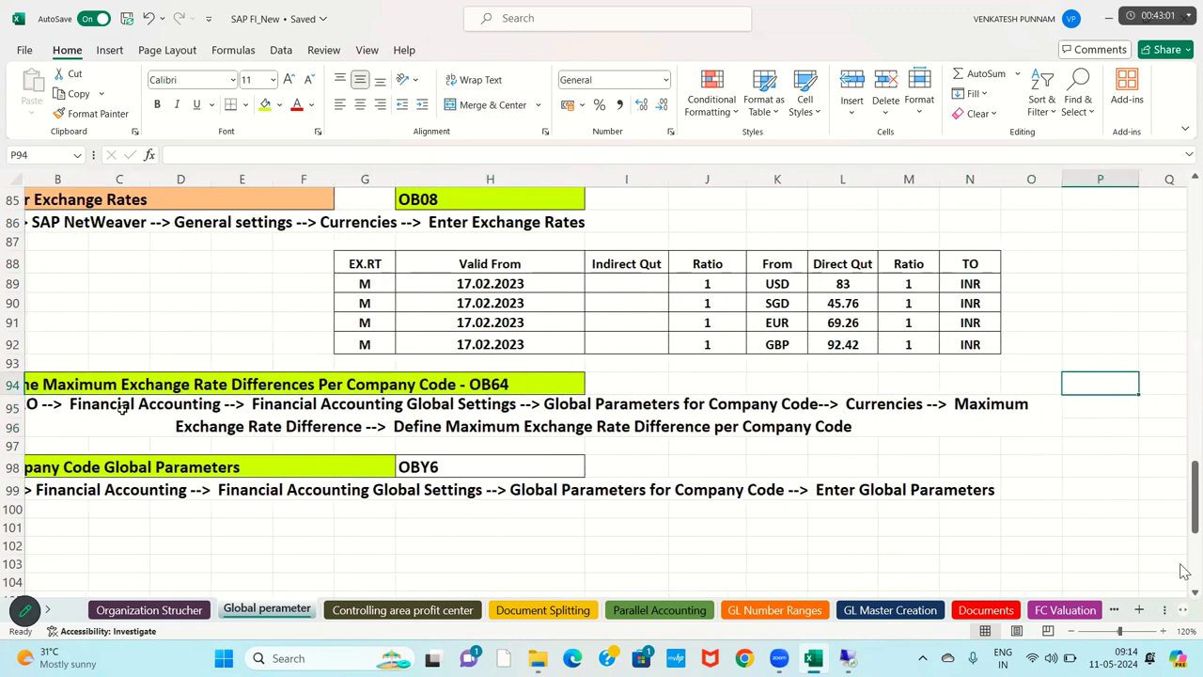
key(Left)
key(Left)
key(Left)
key(Left)
key(Left)
key(Left)
key(Left)
key(Left)
key(Left)
key(Left)
key(Left)
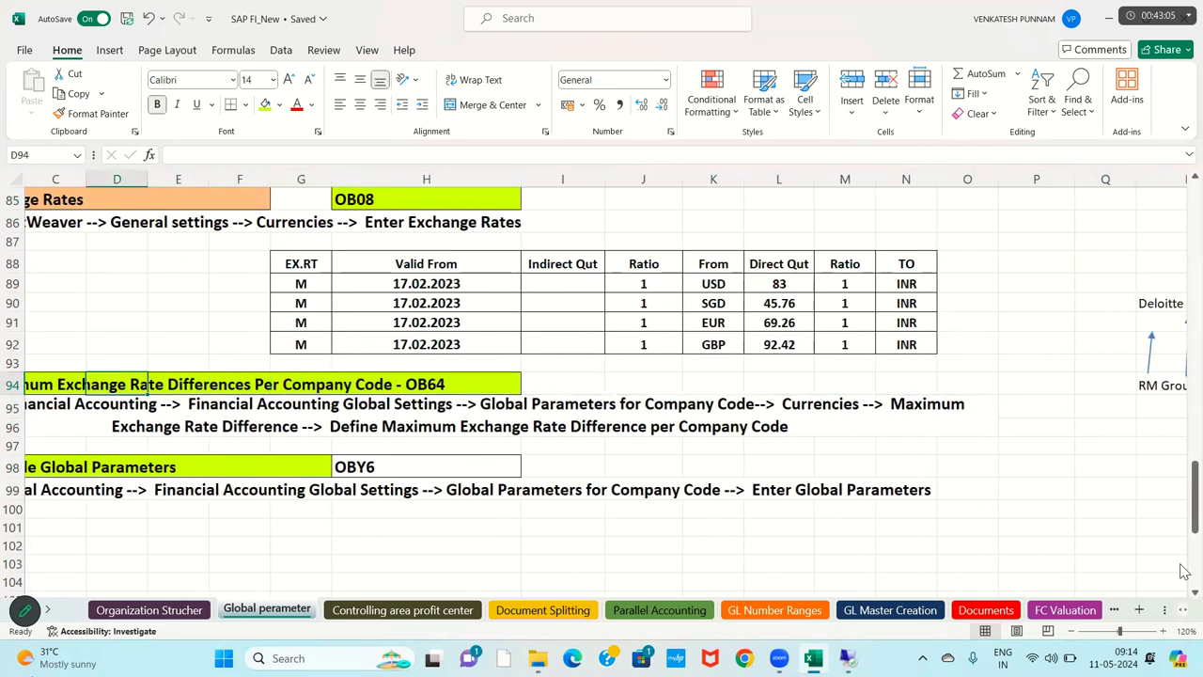
Step: Switch to the SAP session, leave the IMG and open transaction OB64
click(846, 657)
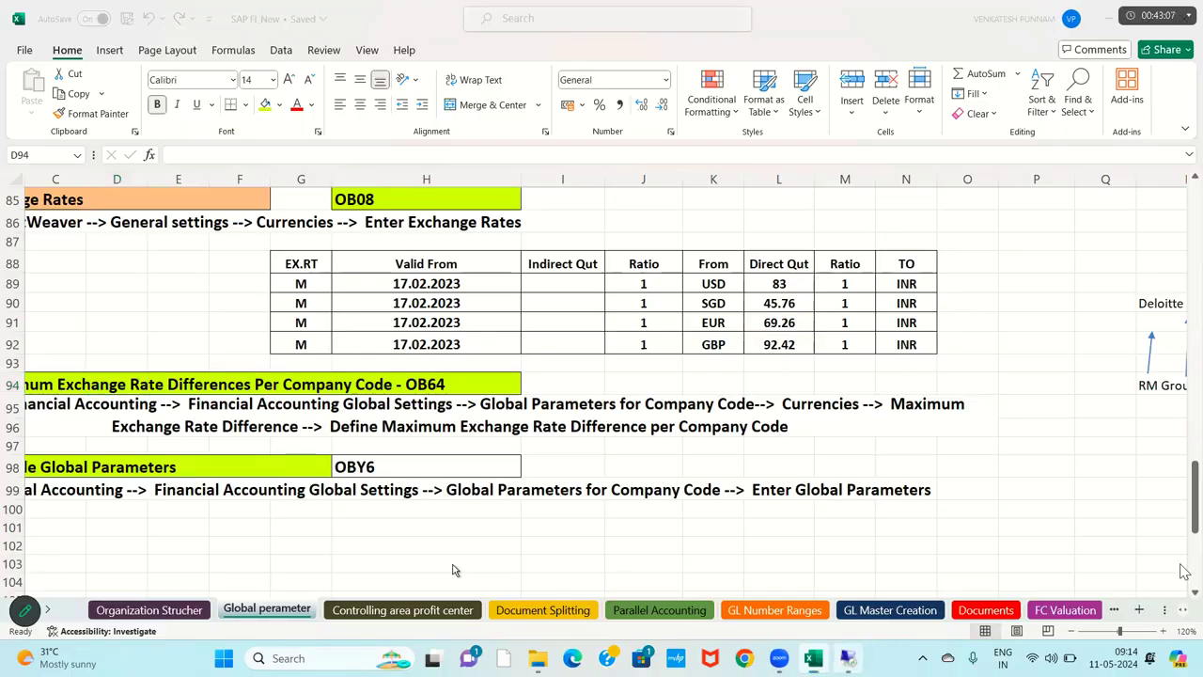
text(/n)
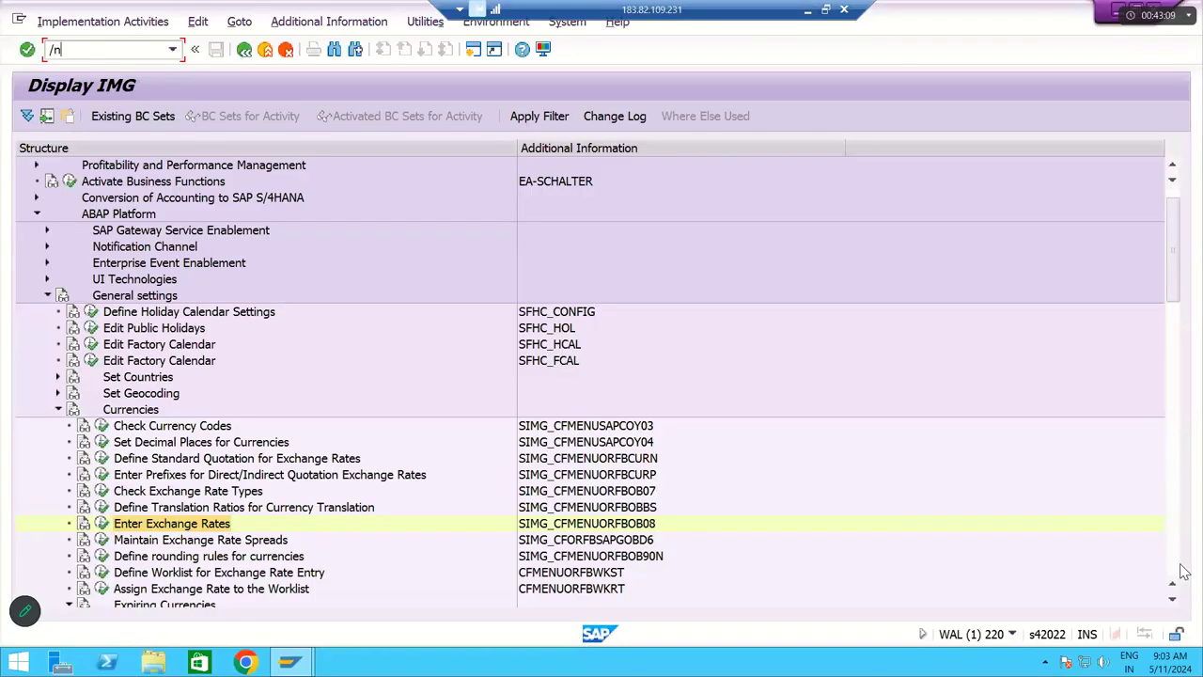
key(Return)
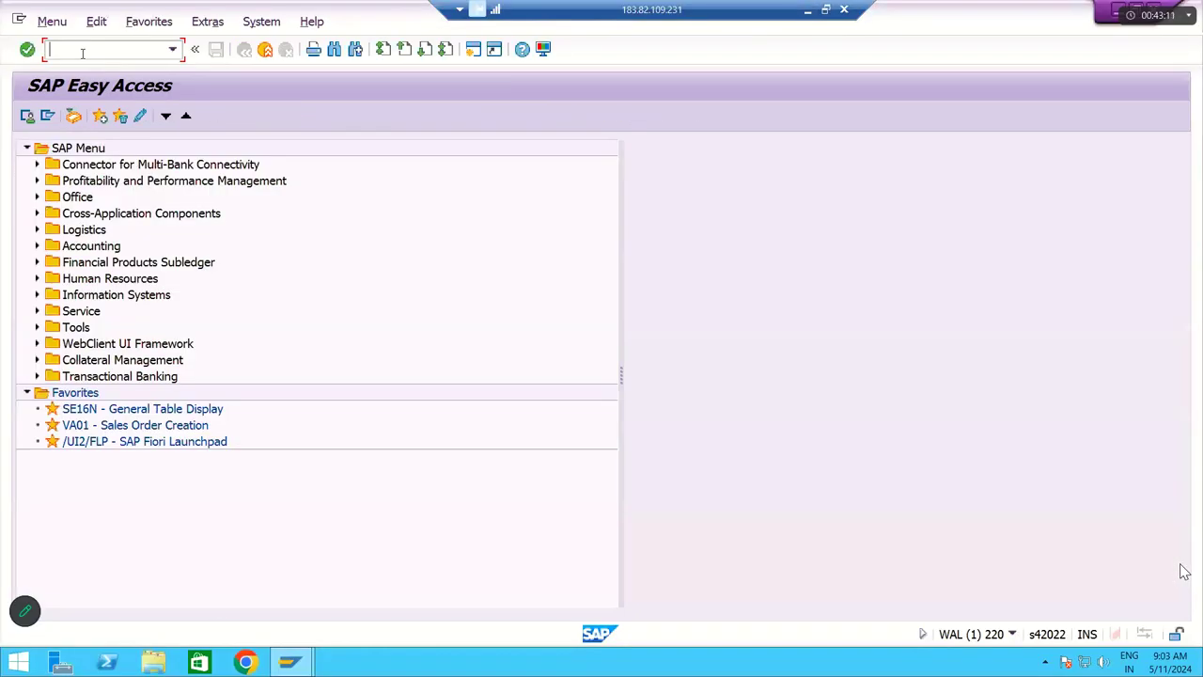
text(OB64)
key(Return)
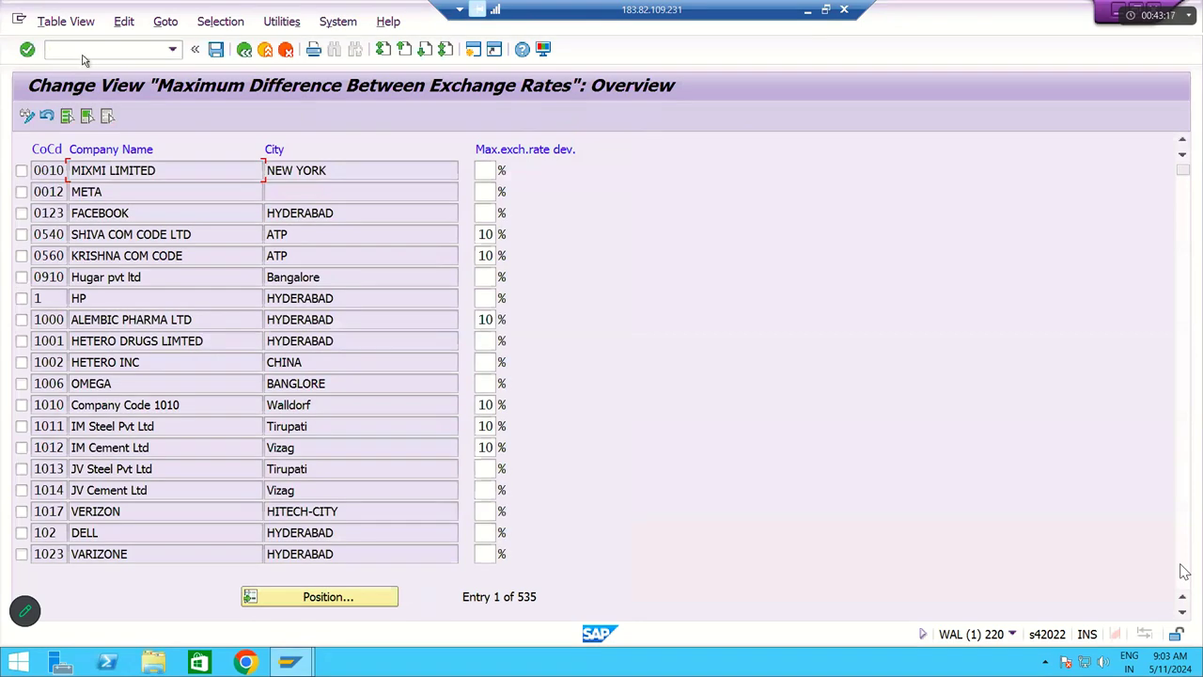
Step: Position the maximum exchange rate difference list at company code RM11
click(306, 606)
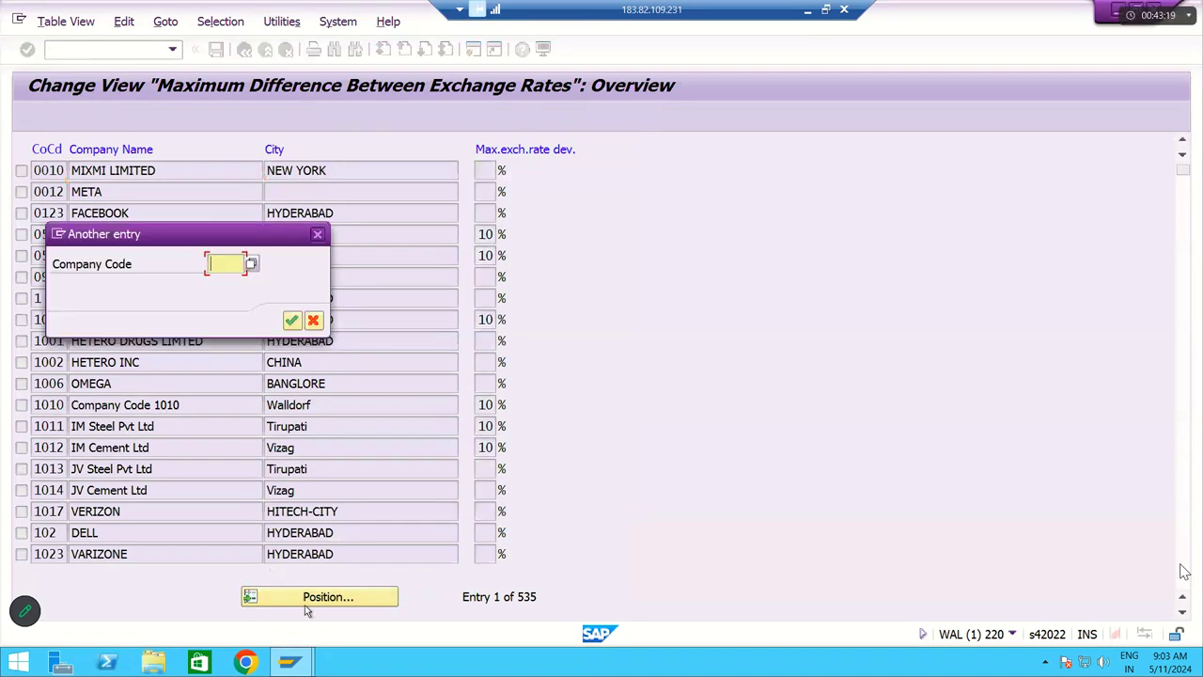
text(RM)
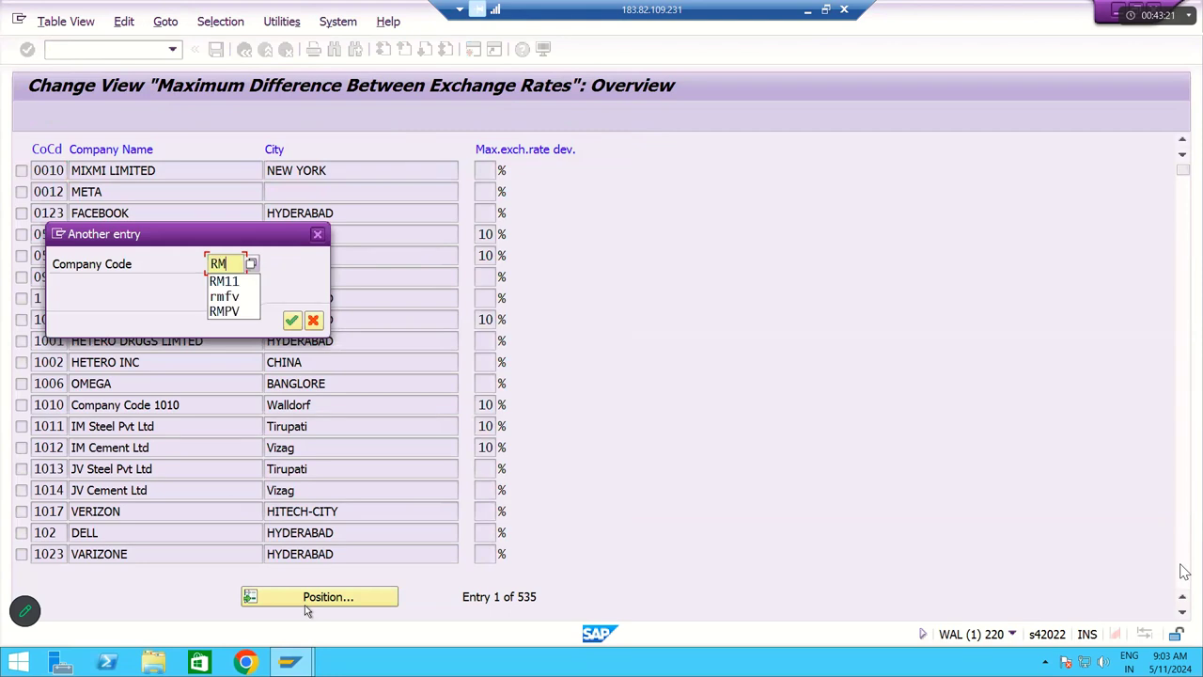
text(11)
key(Return)
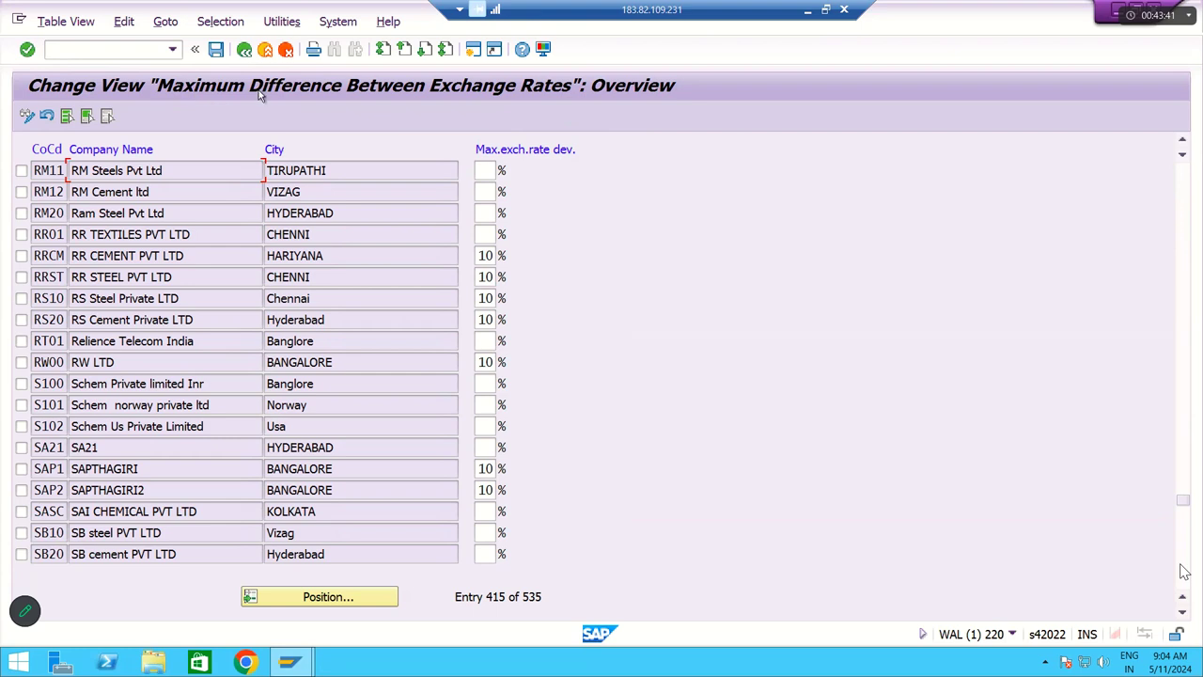
Step: Set the maximum exchange rate deviation to 10% for company codes RM11 and RM12 and save under the proposed customizing request
click(481, 169)
text(10)
click(489, 191)
text(10)
double_click(489, 192)
click(106, 192)
click(131, 170)
click(216, 50)
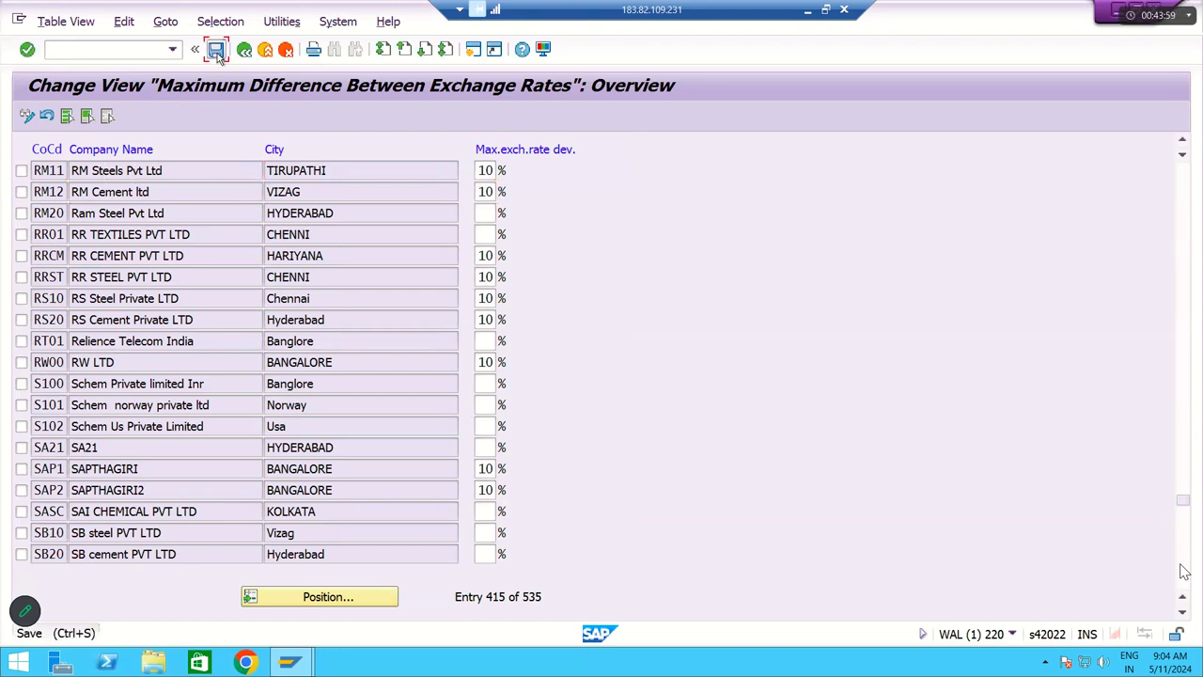
click(342, 322)
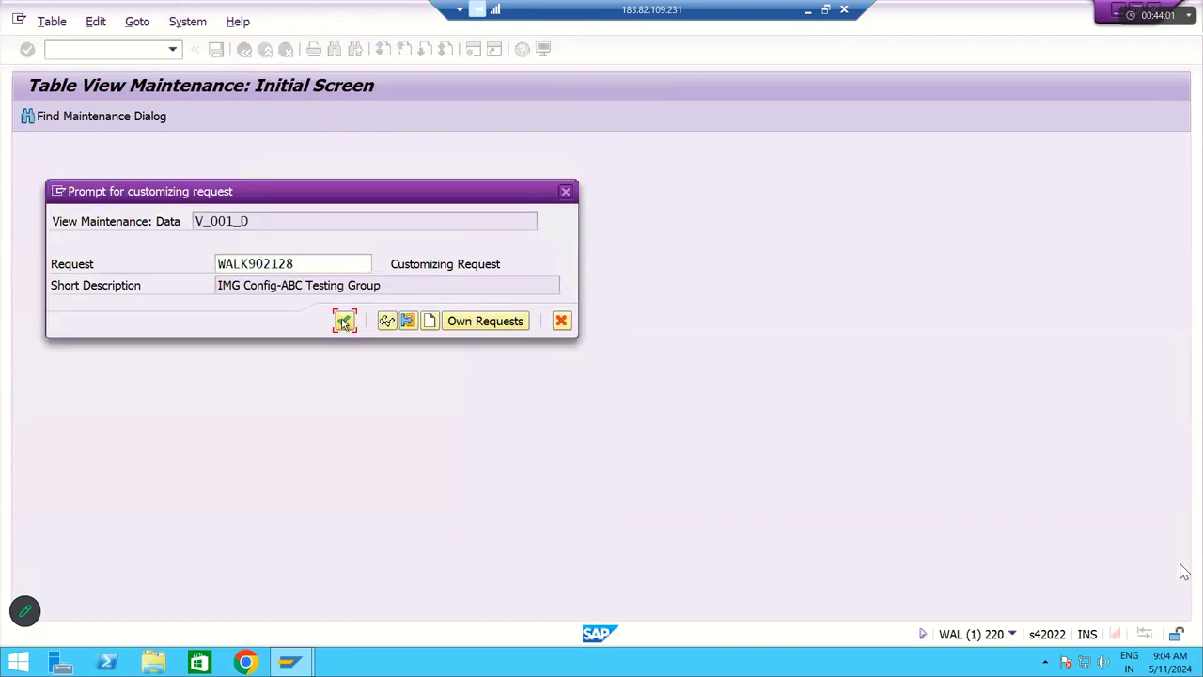
Step: Save the maximum exchange rate differences and return to the SAP Easy Access screen
click(216, 50)
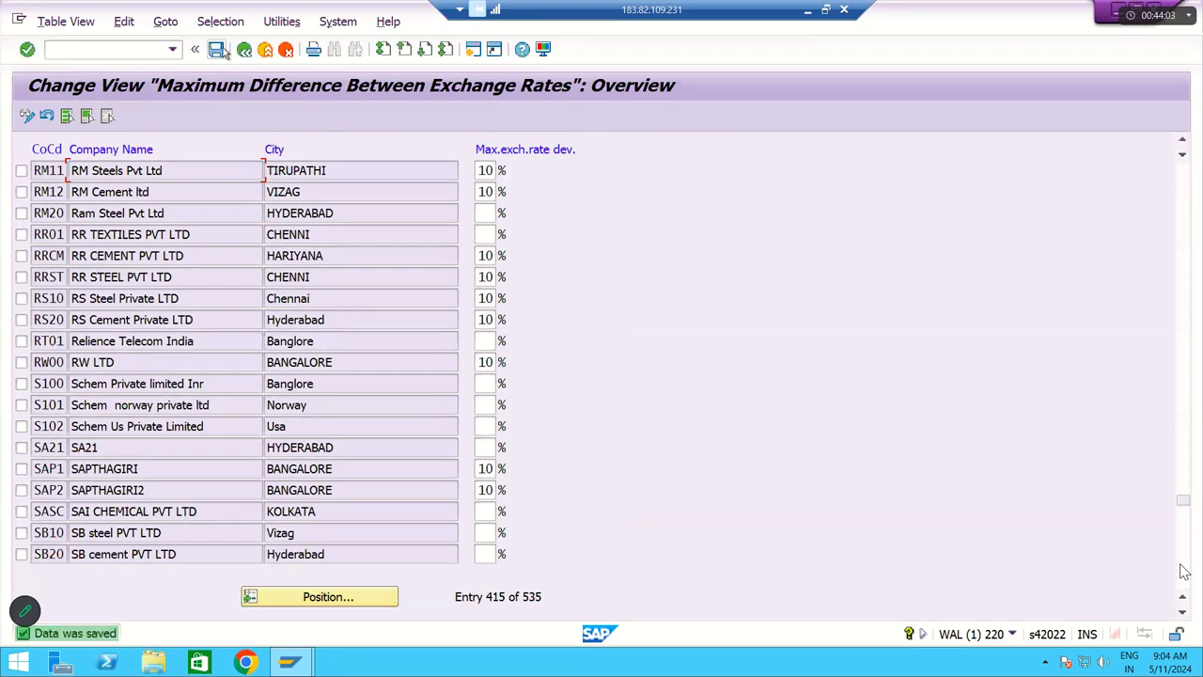
click(331, 173)
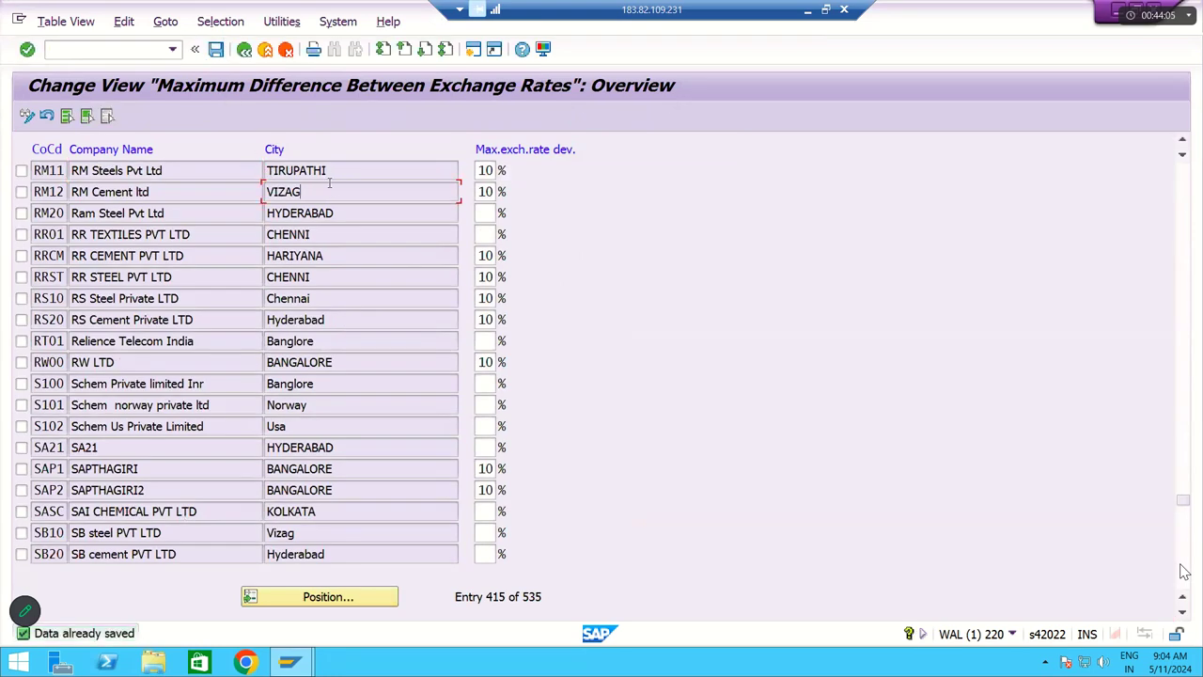
click(218, 52)
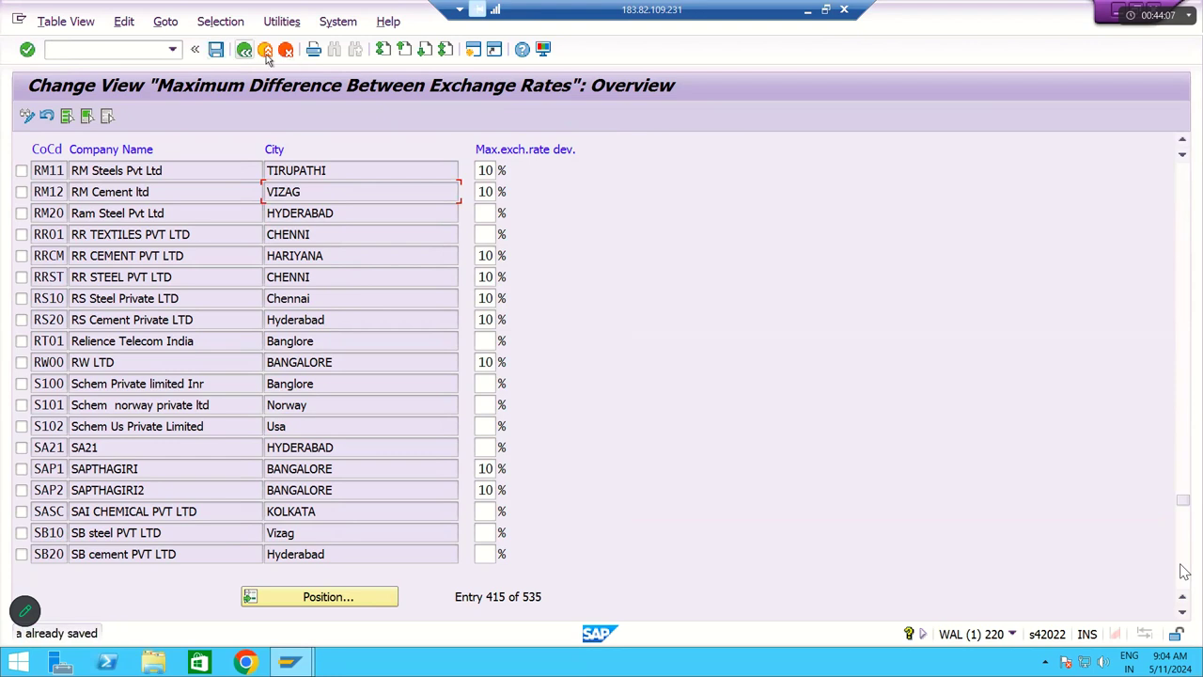
click(244, 52)
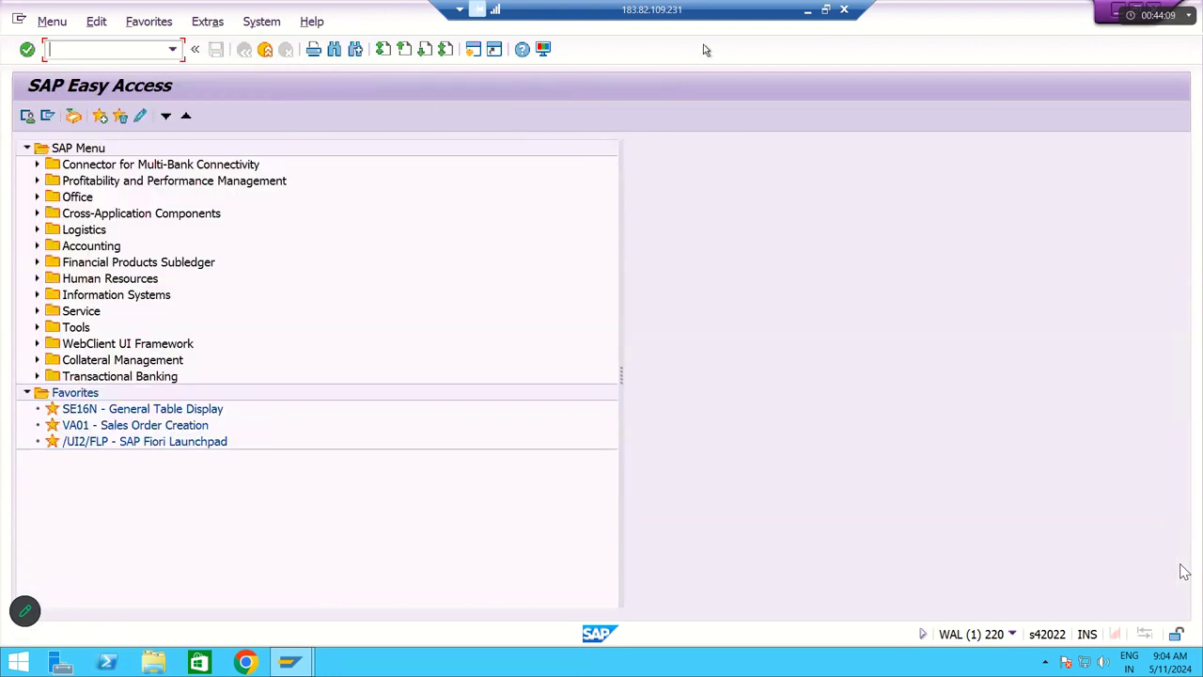
Step: Switch to the Excel workbook and review the Company Code Global Parameters heading and its SPRO path in rows 98 and 99
click(808, 9)
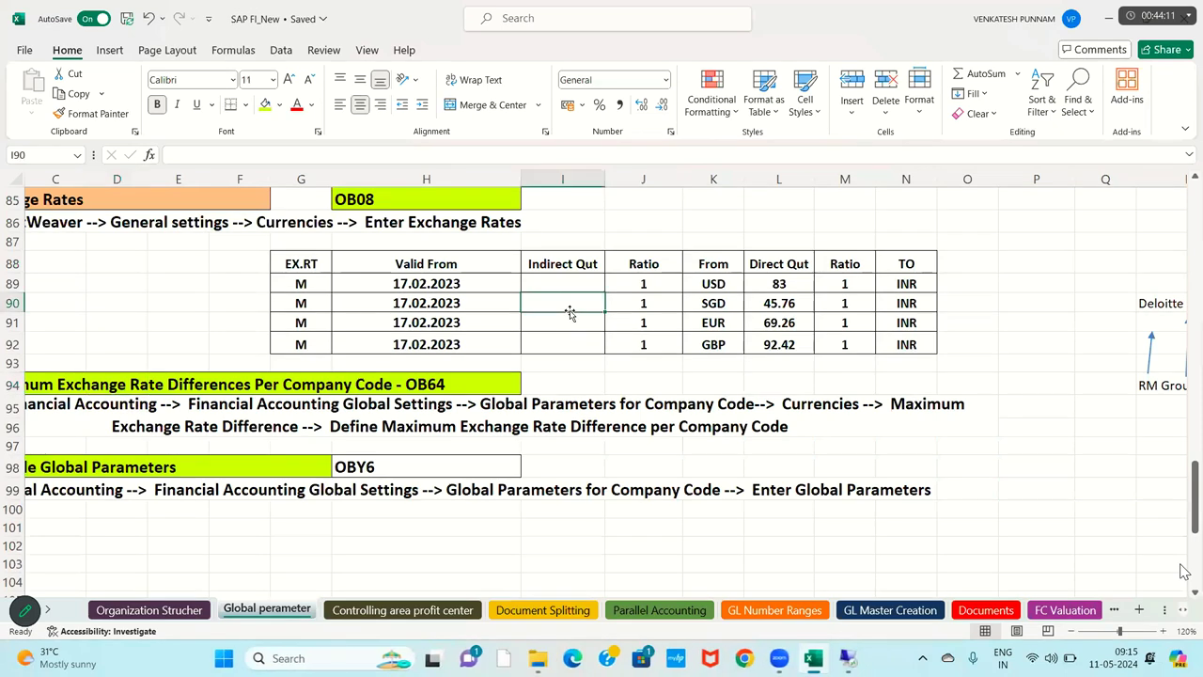
scroll(530, 425, down, 1)
click(312, 478)
key(Left)
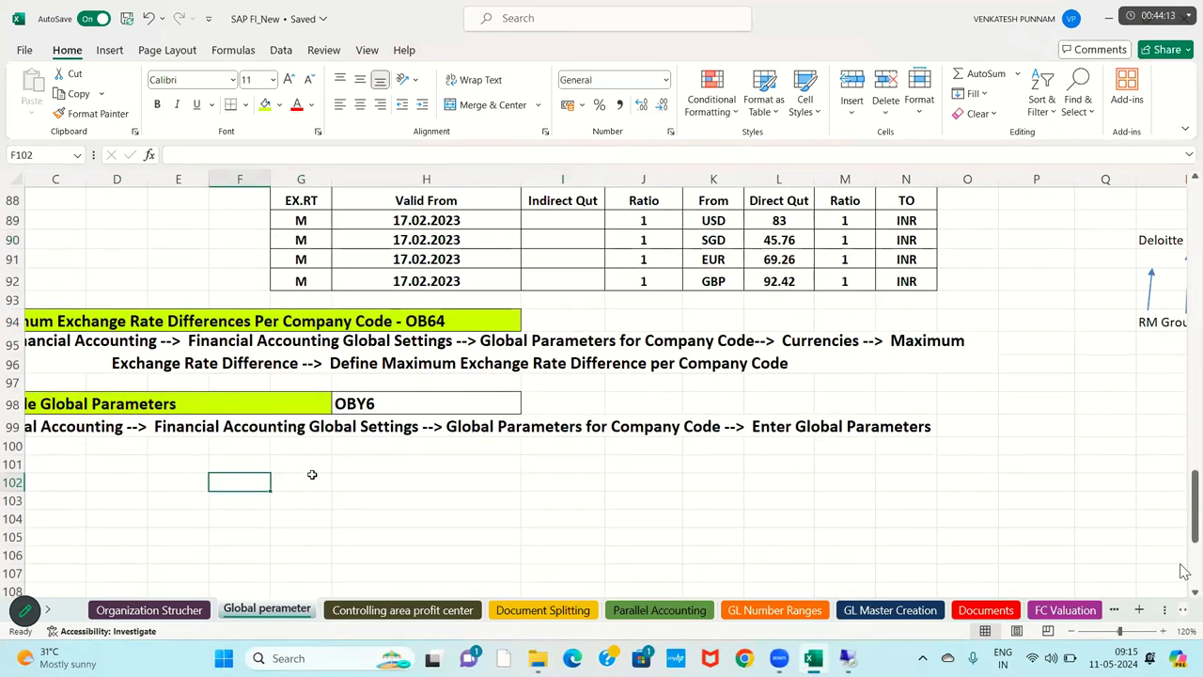
key(Home)
key(Up)
key(Up)
key(Up)
key(Up)
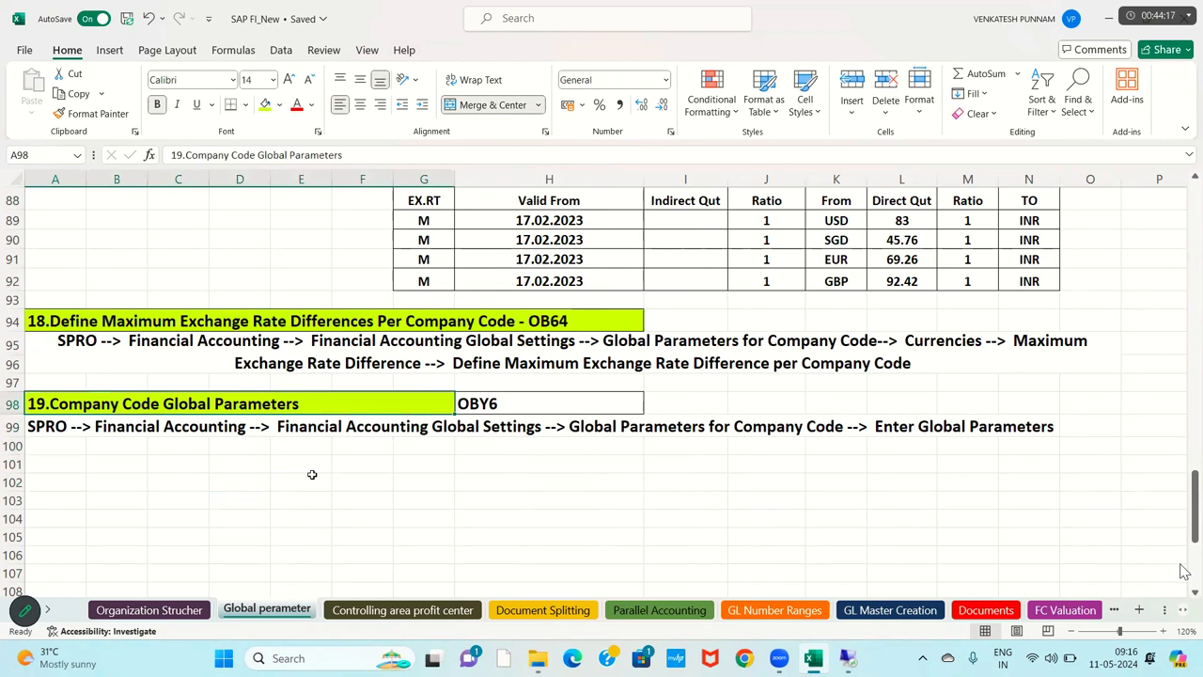
key(shift+Right)
key(shift+Right)
key(shift+Right)
key(shift+Right)
key(shift+Right)
key(shift+Right)
key(shift+Right)
key(shift+Down)
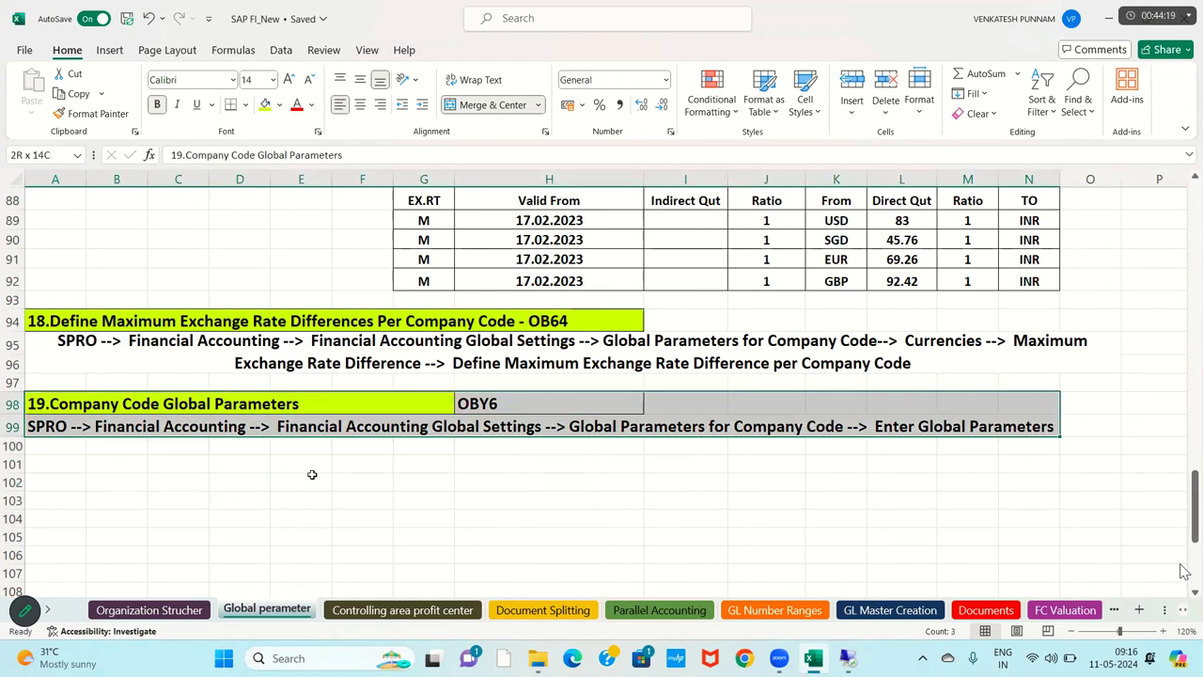
key(shift+Down)
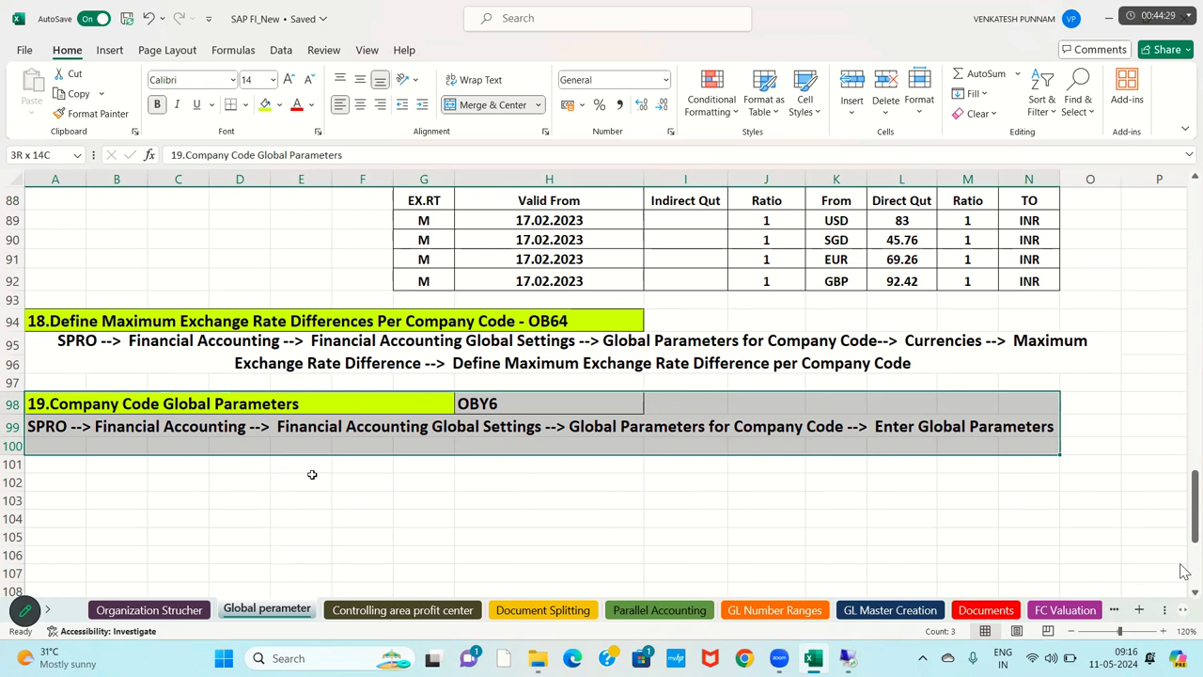
Step: Clear the leftover numbers from cells D115 to D122 below the configuration notes
key(Down)
key(Right)
key(Right)
key(Right)
key(Right)
key(Right)
key(Right)
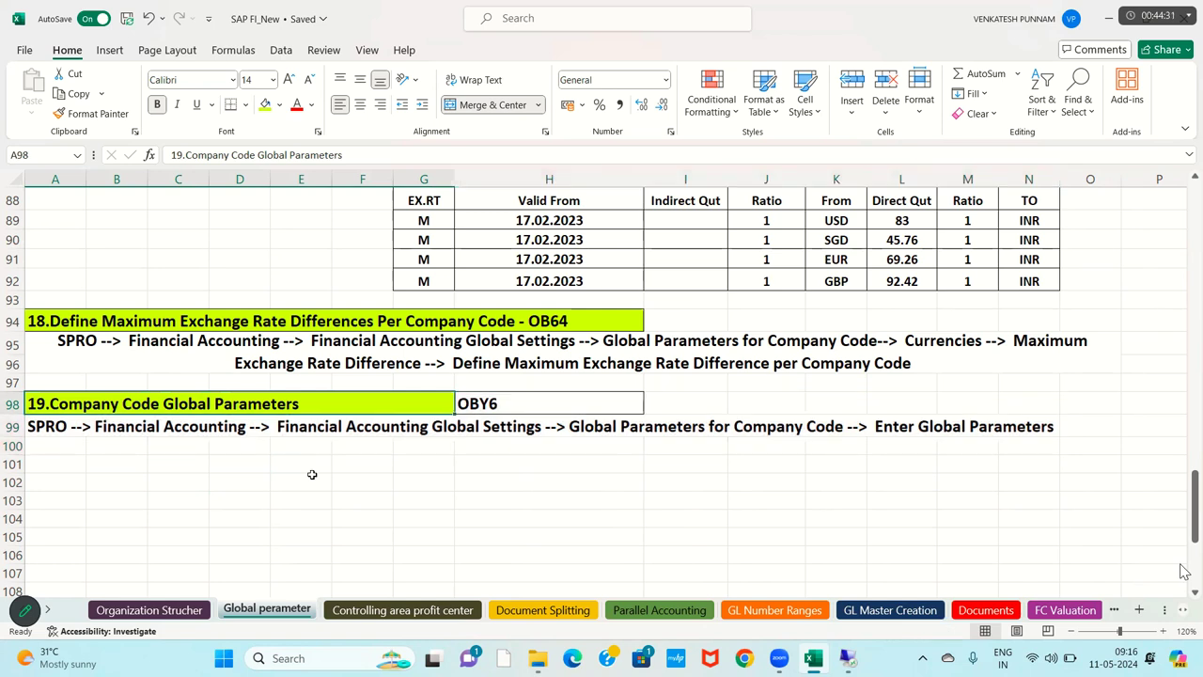
key(Down)
key(Down)
key(Down)
key(Down)
key(Down)
key(Down)
key(Down)
key(Down)
key(Down)
key(Down)
key(Down)
key(Down)
key(Down)
key(Down)
key(Down)
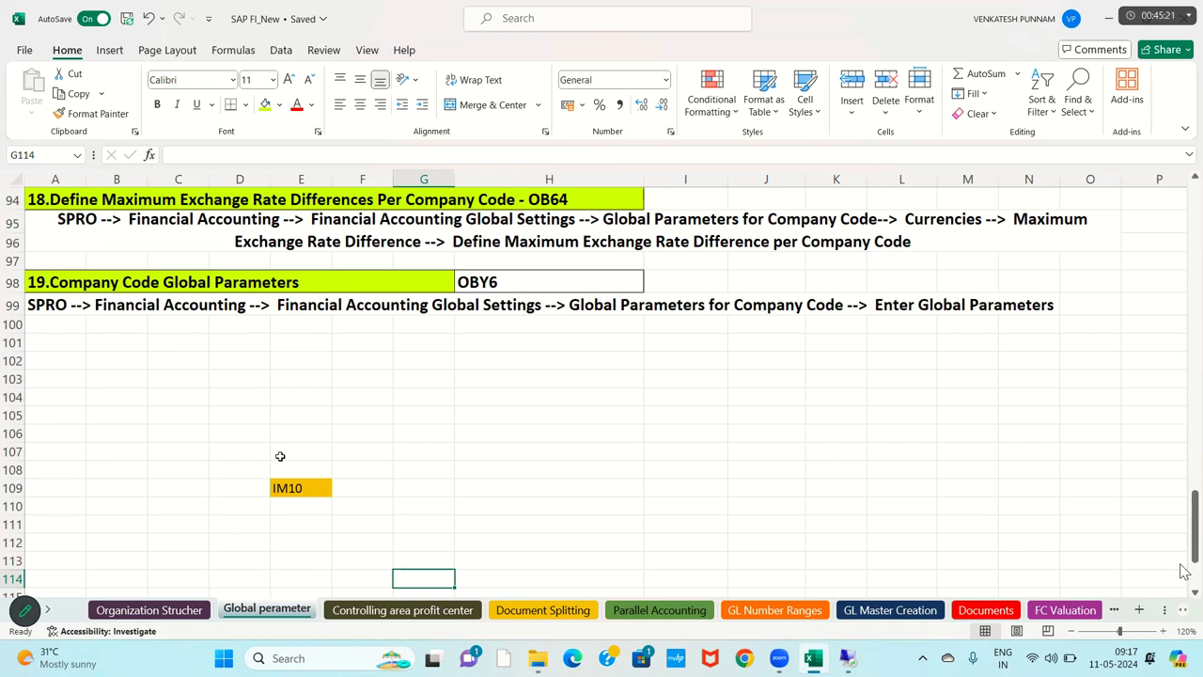
scroll(338, 543, down, 5)
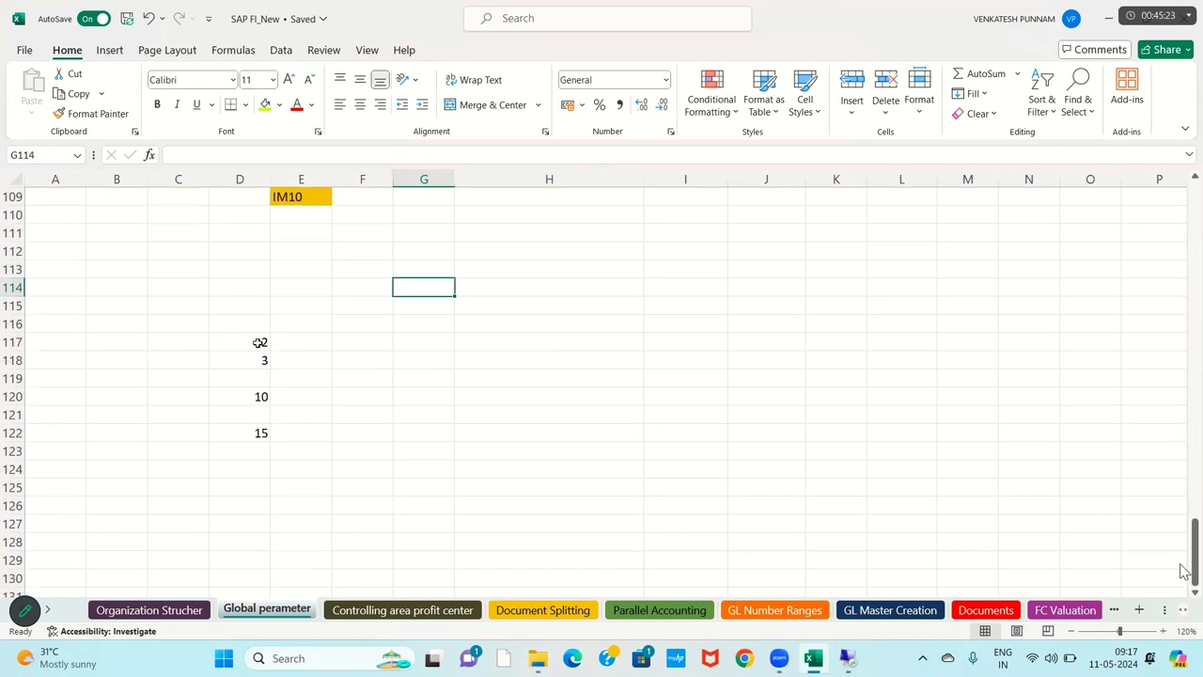
click(246, 317)
shift+click(228, 438)
key(Delete)
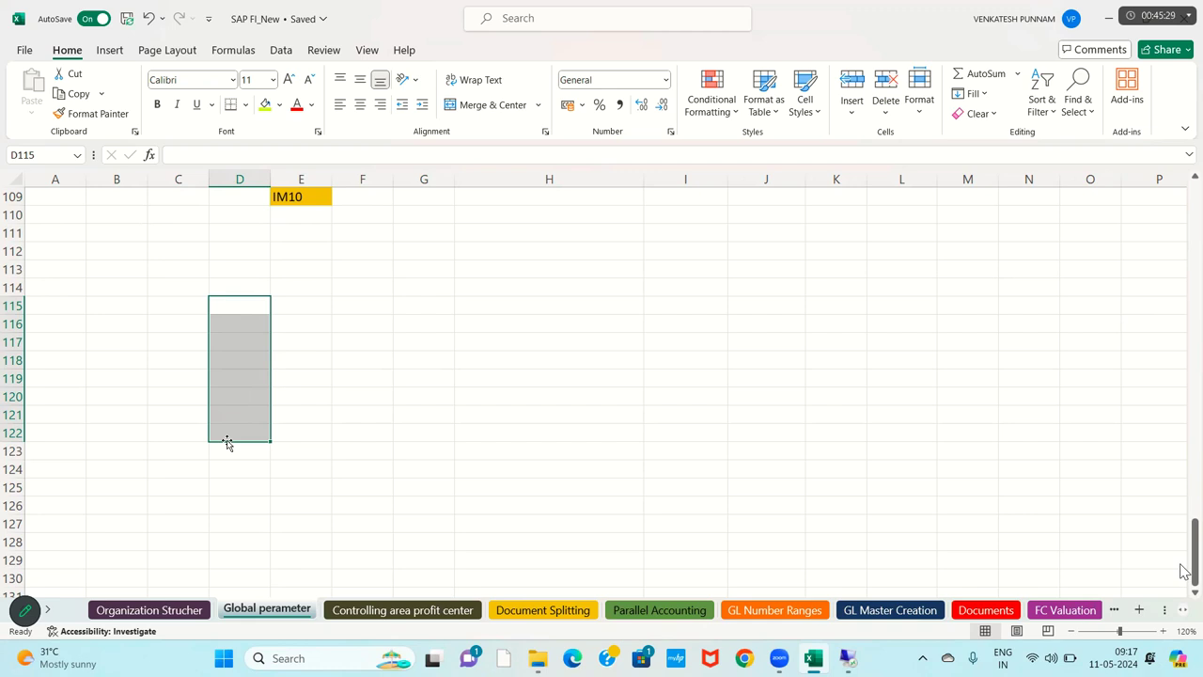
Step: Enter RM11 in cell E114, then select the OBY6 transaction code in H98
click(307, 287)
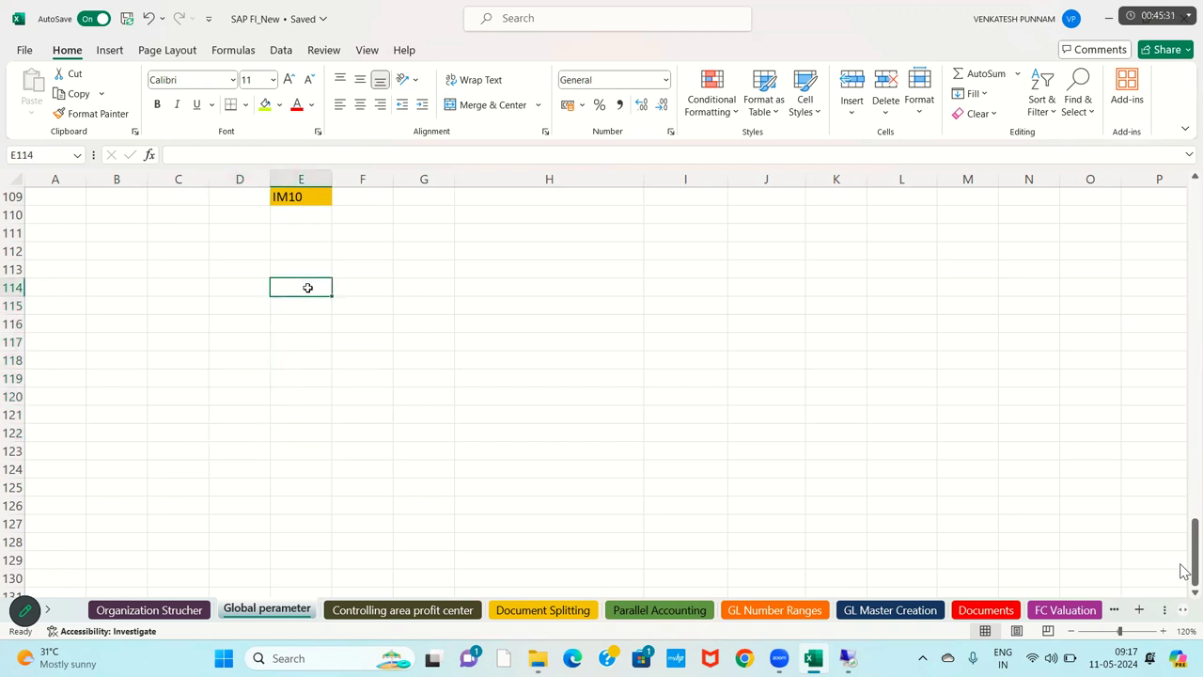
text(RM11)
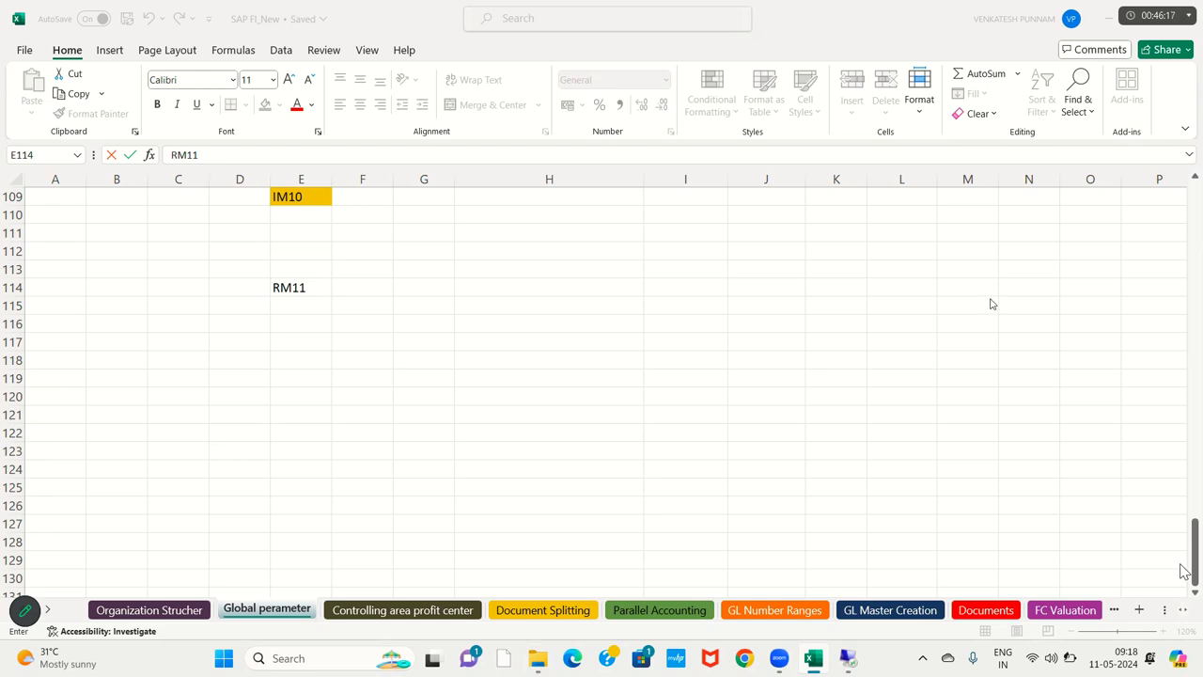
scroll(335, 378, up, 5)
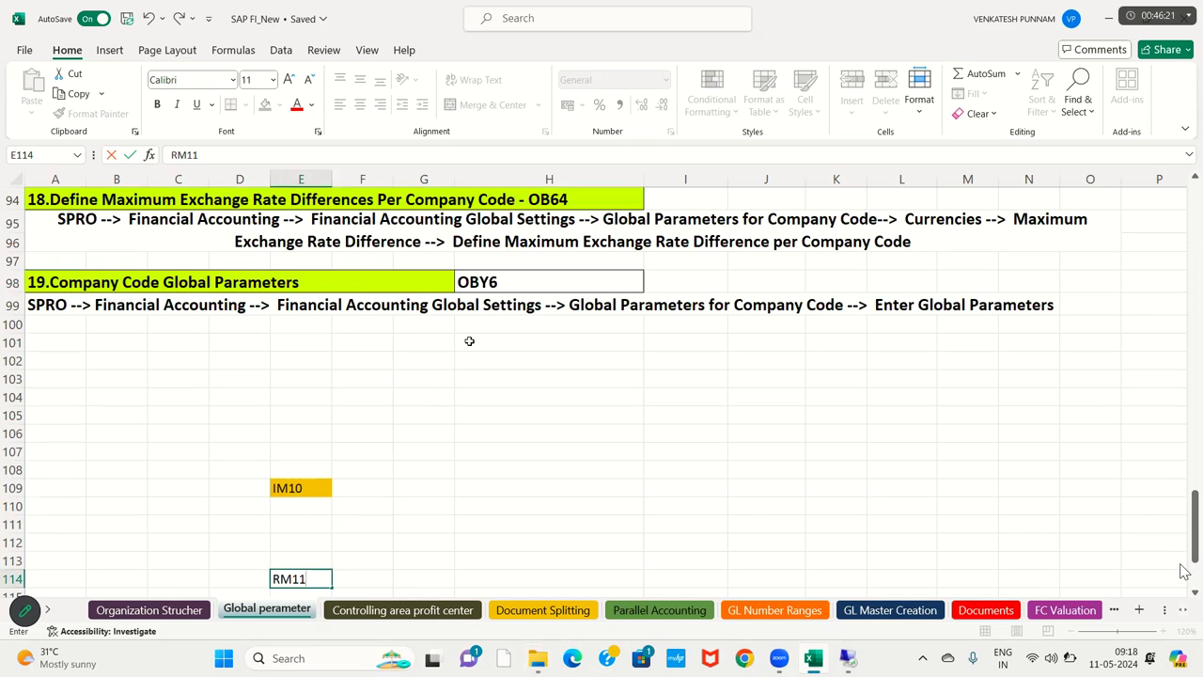
click(499, 286)
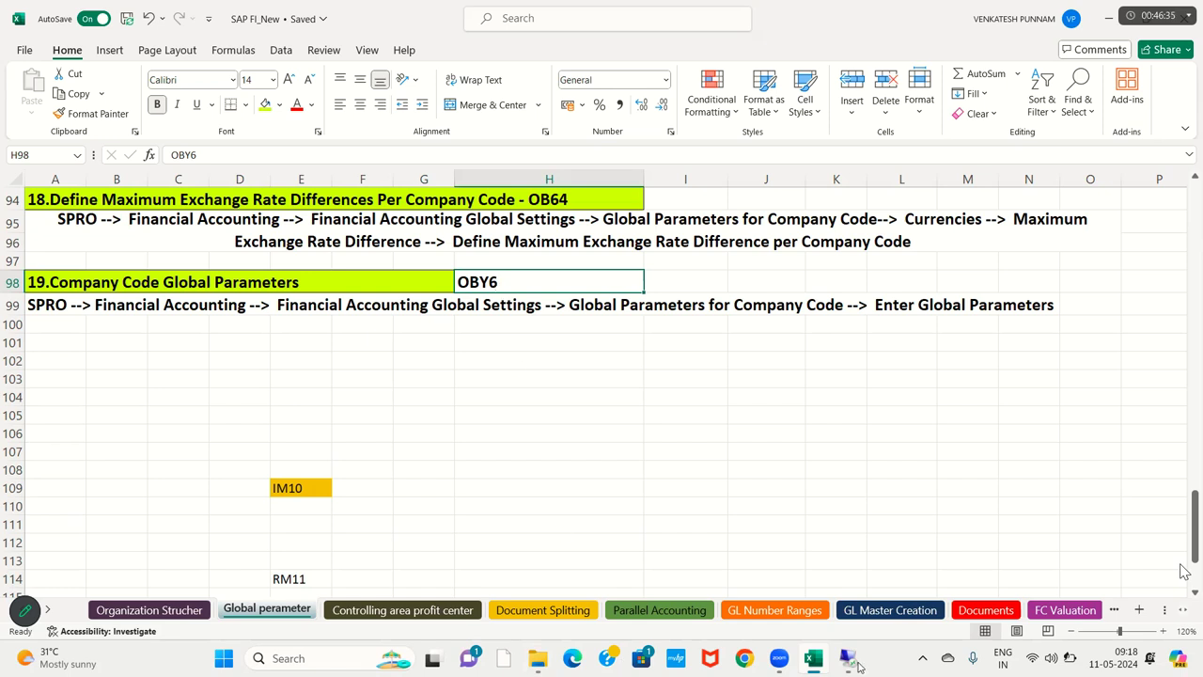
Step: Switch to the SAP session and open transaction OBY6
key(alt+Tab)
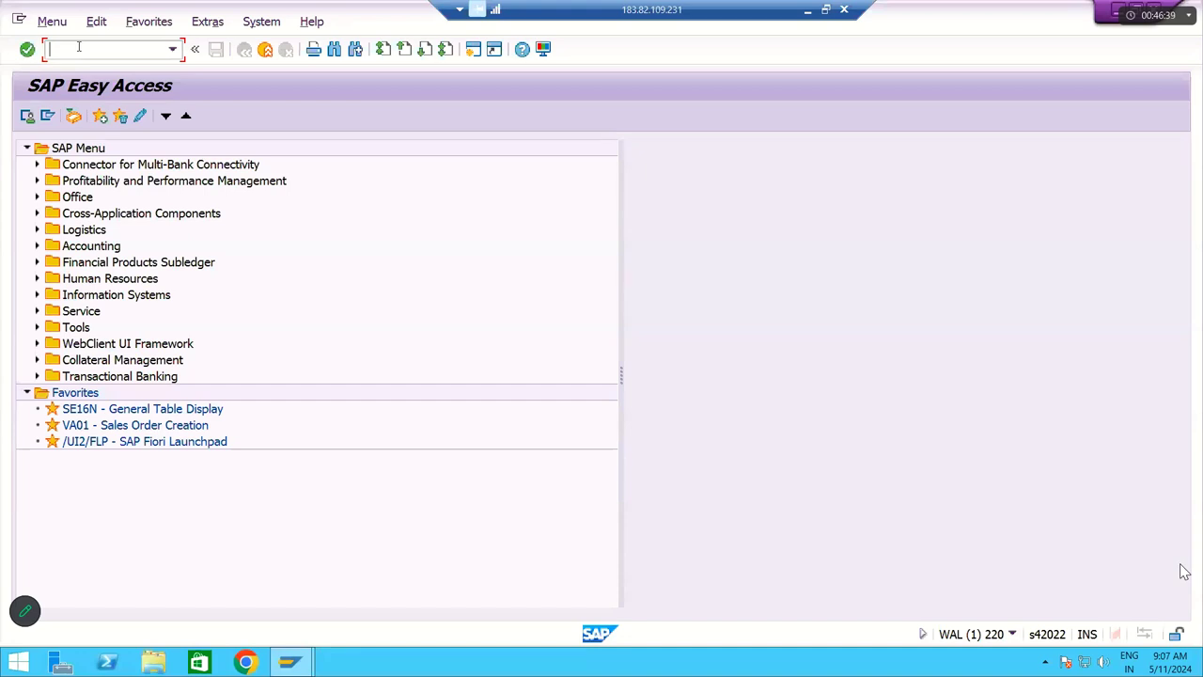
text(OBY6)
key(Return)
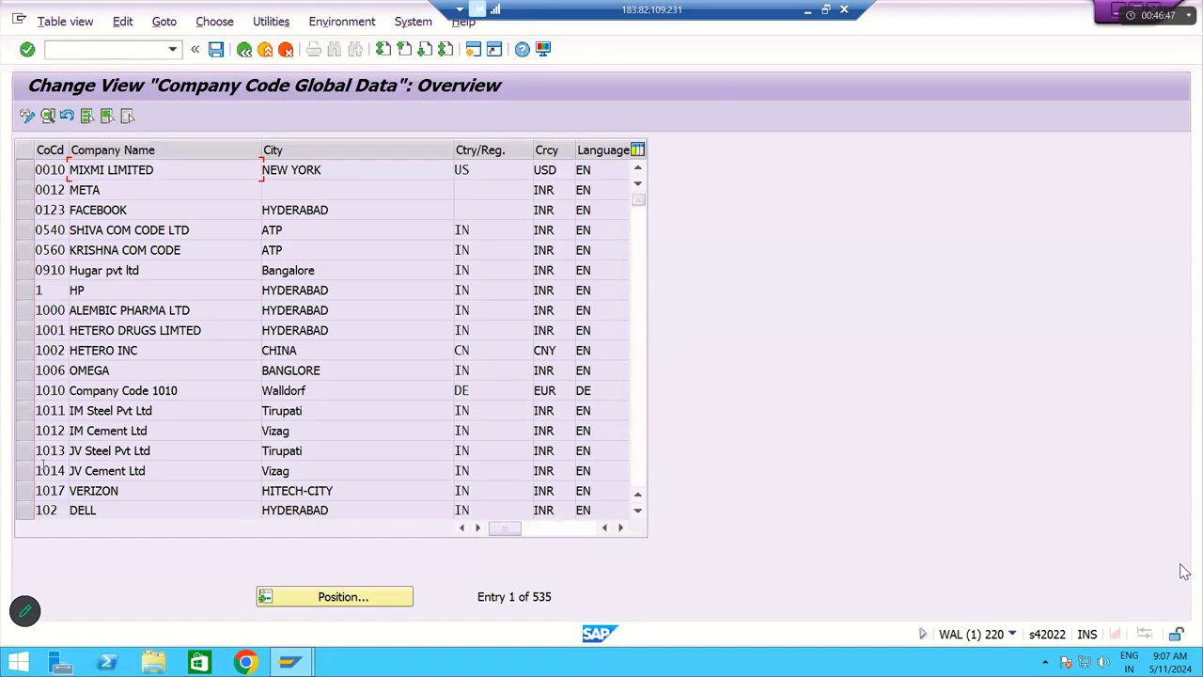
Step: Position the company code global data list at RM11 and open that company code's details
click(309, 598)
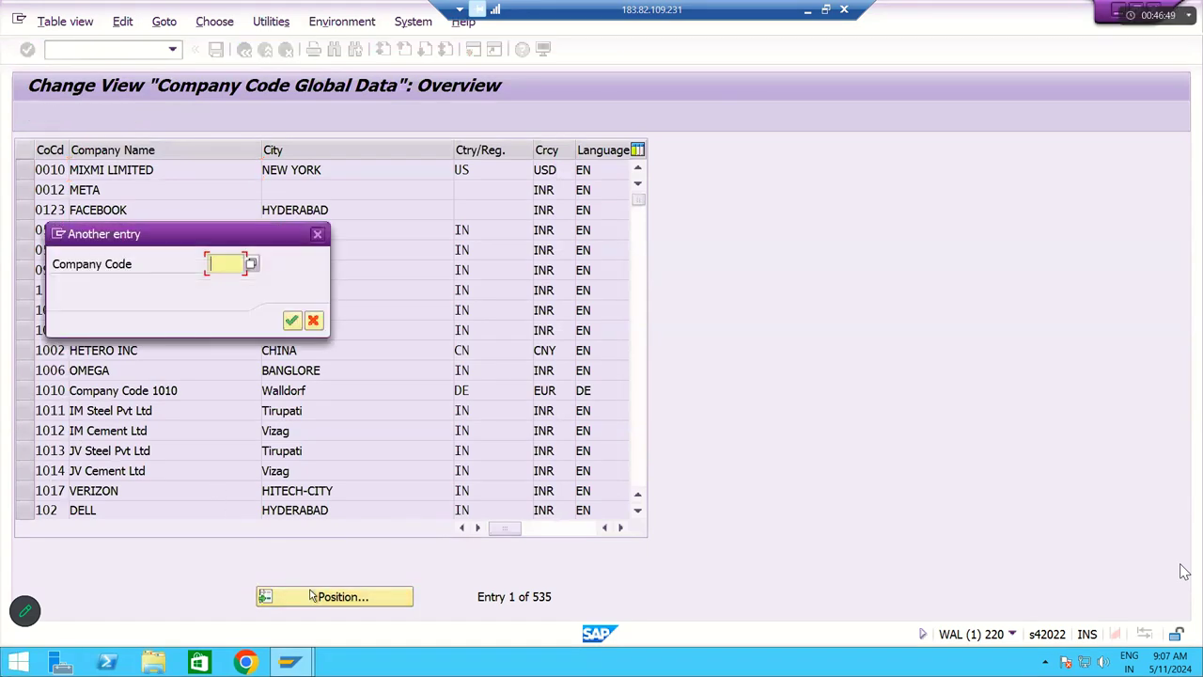
text(RM11)
key(Return)
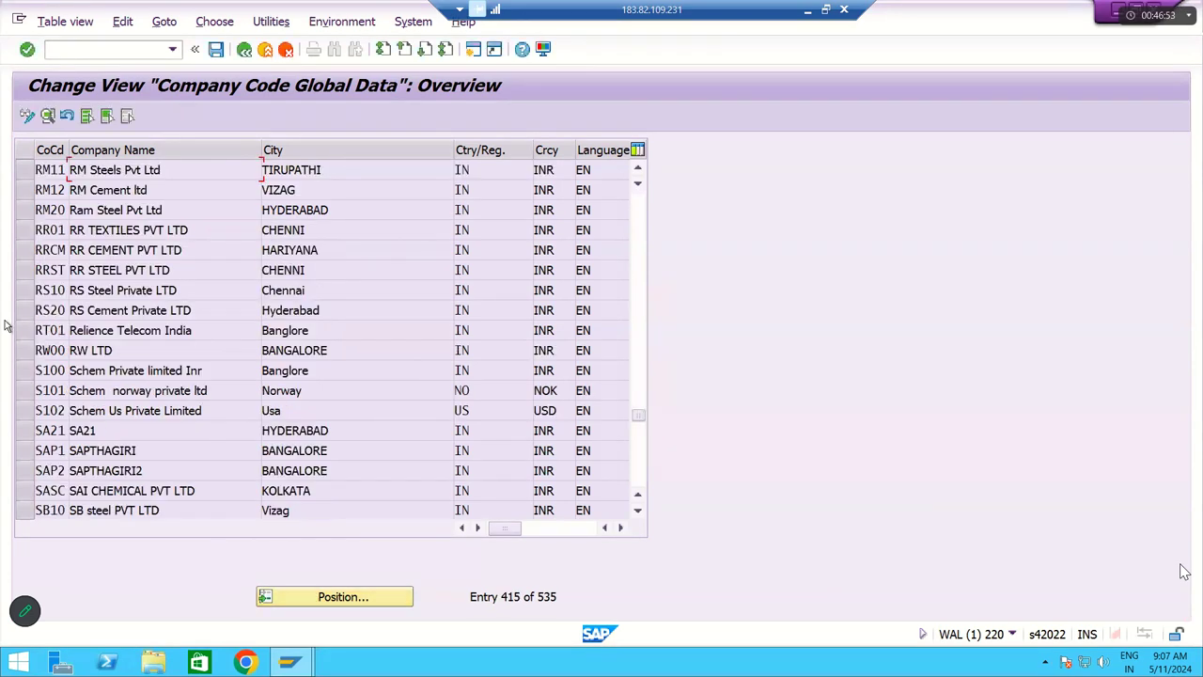
double_click(55, 170)
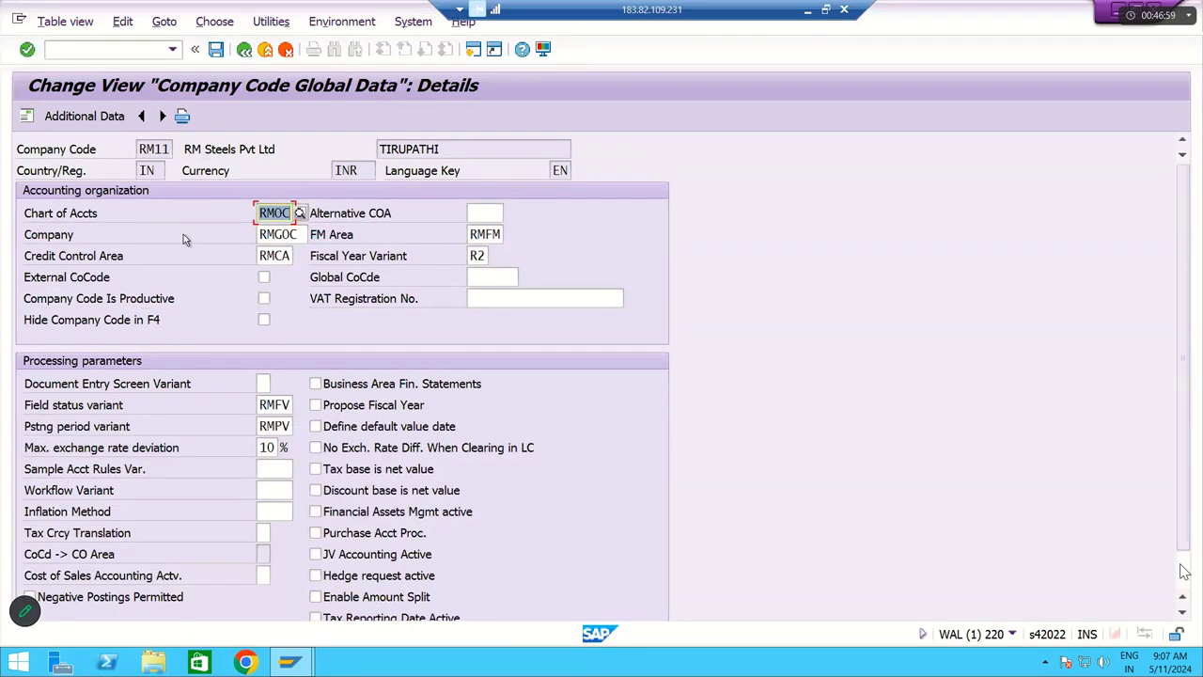
Step: Review RM11's city, country, currency and language, and its chart of accounts, company, credit control area, FM area and fiscal year variant
click(141, 149)
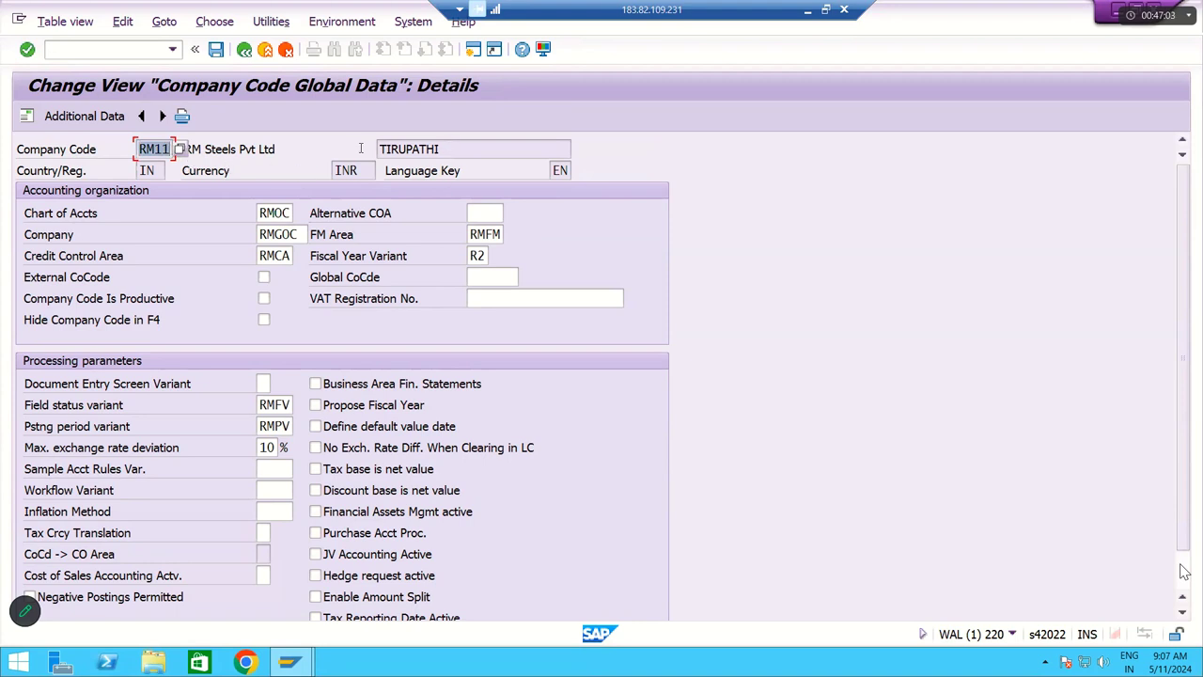
key(Tab)
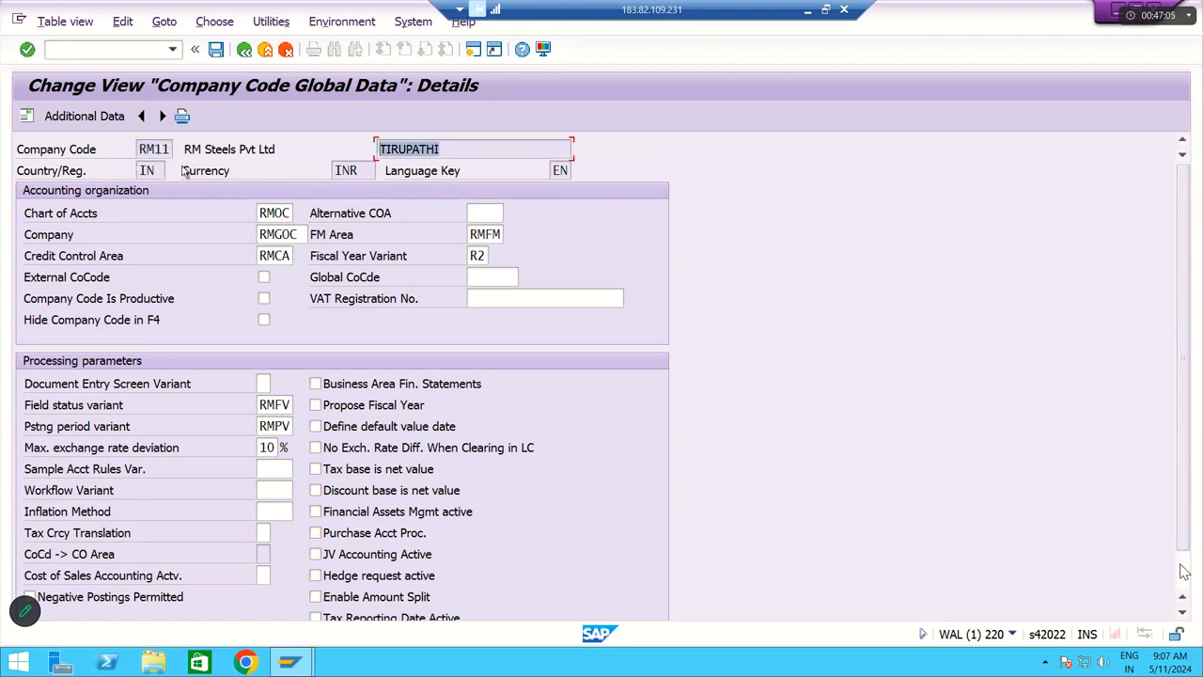
key(Tab)
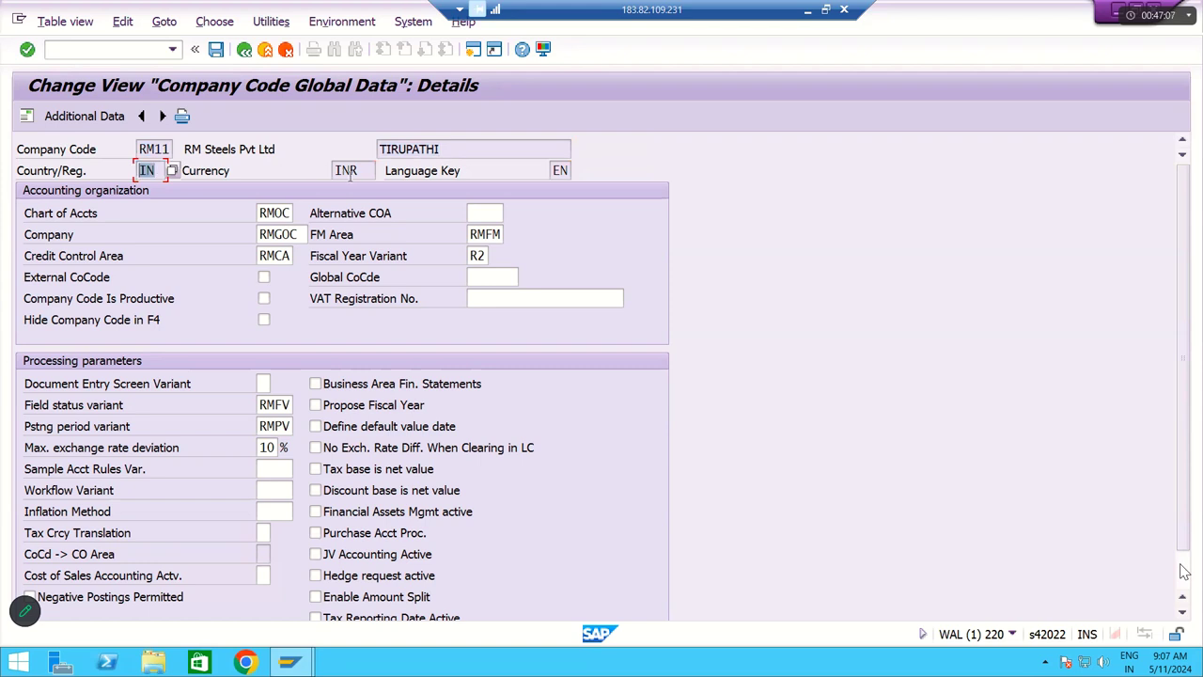
key(Tab)
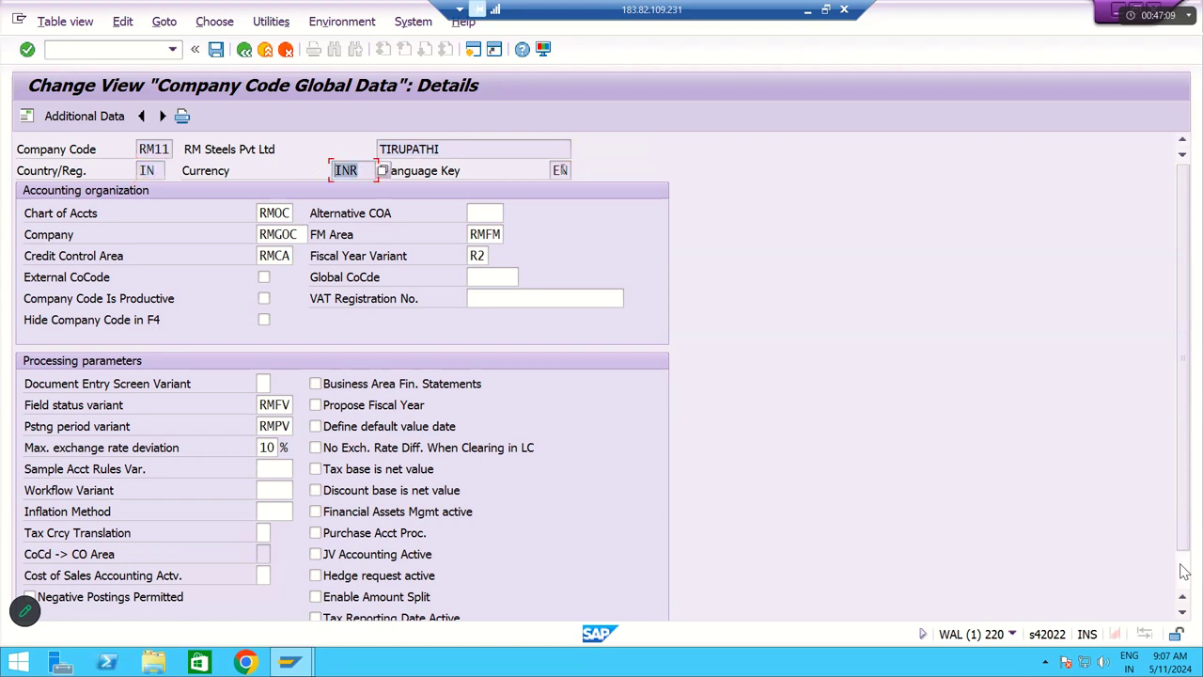
key(Tab)
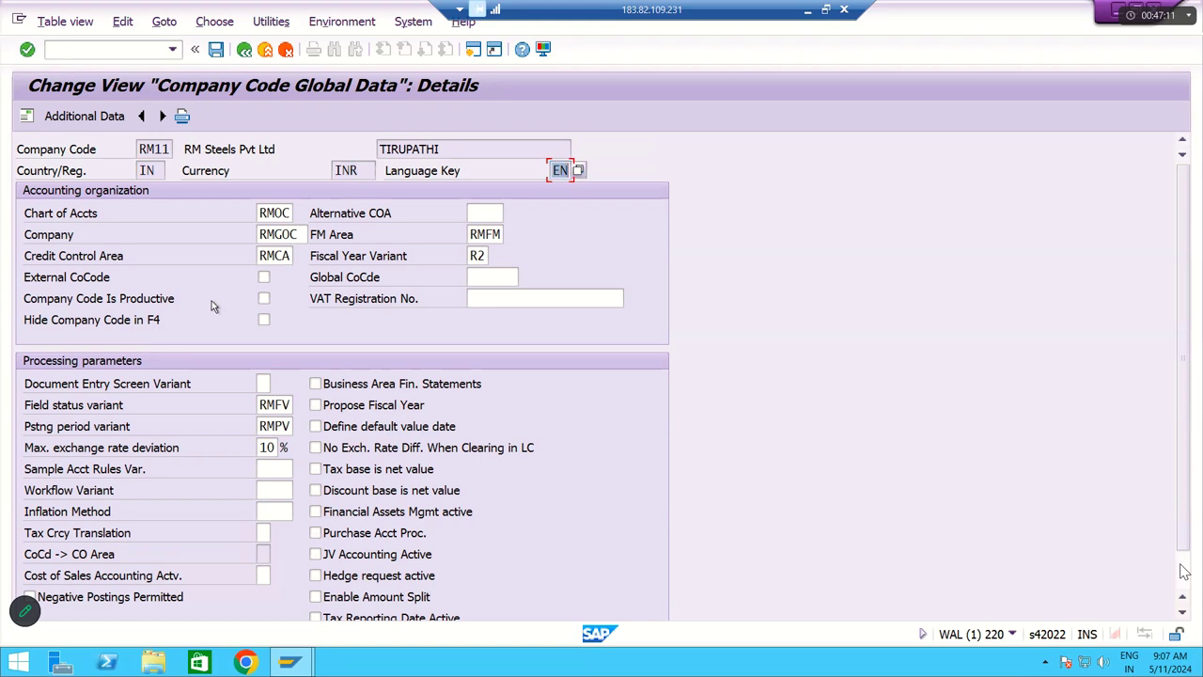
click(285, 212)
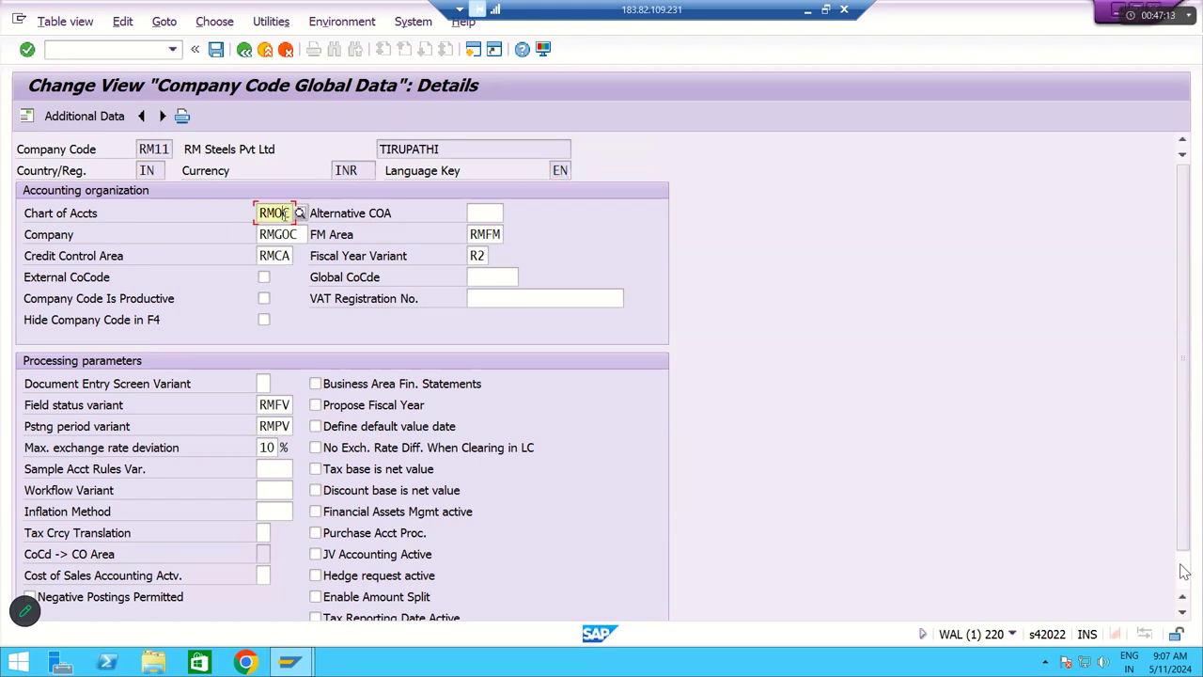
click(282, 234)
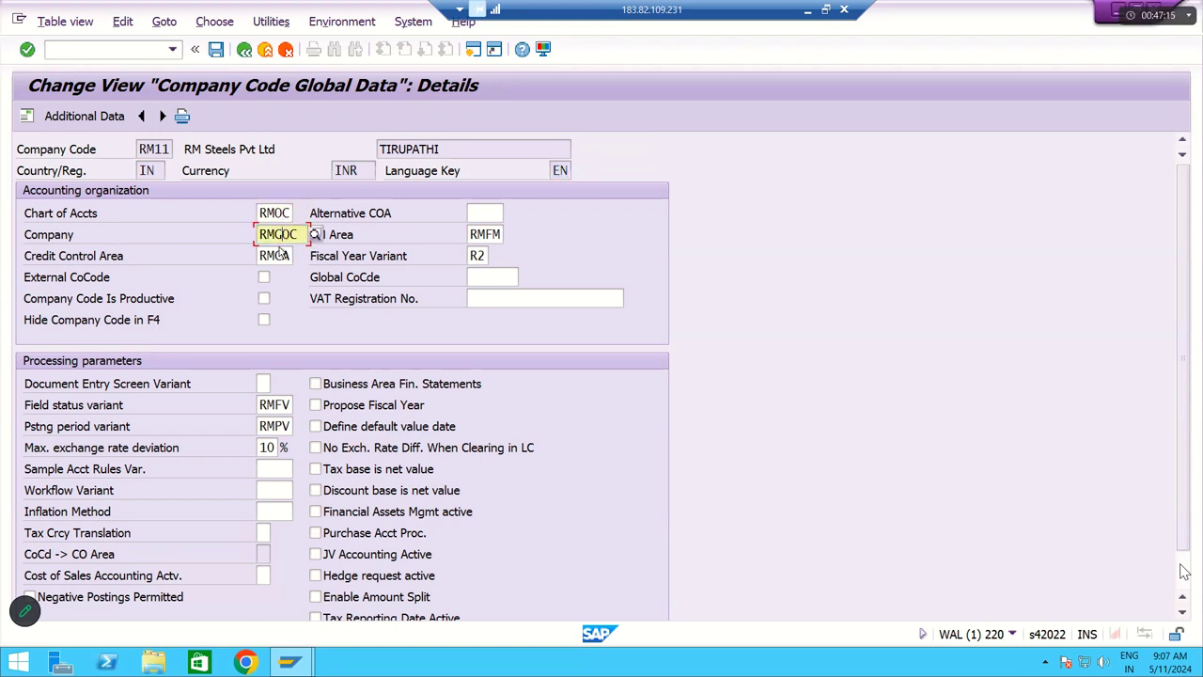
click(278, 256)
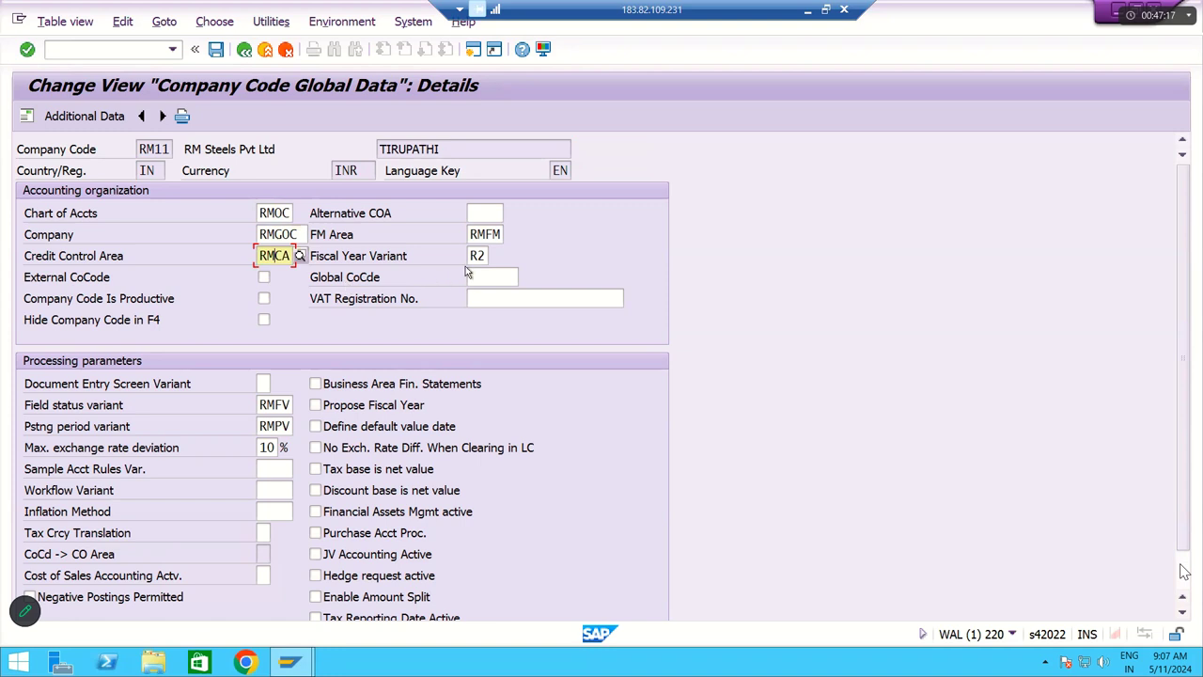
click(486, 234)
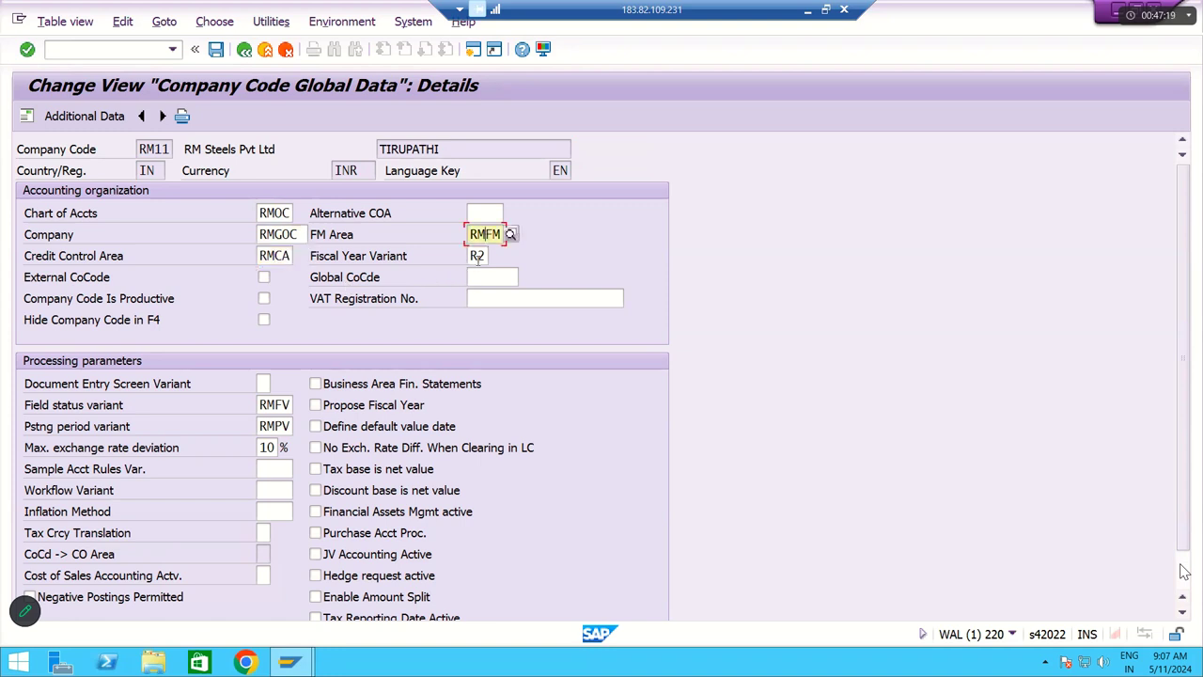
click(479, 256)
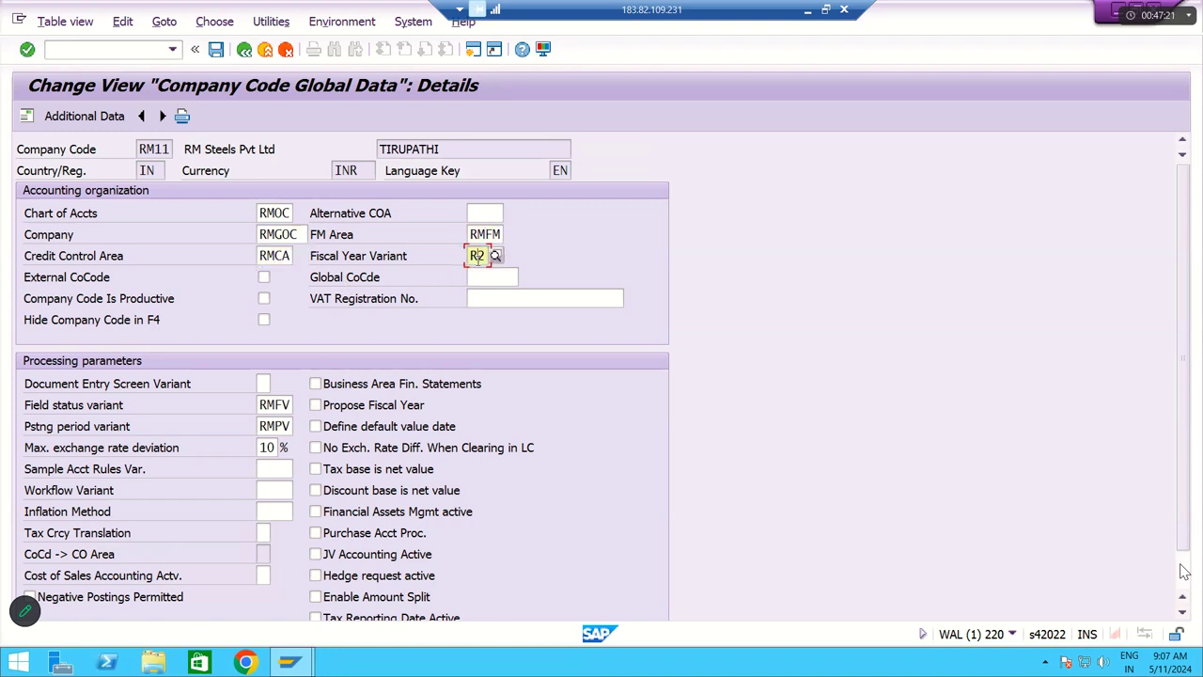
Step: Review RM11's processing parameters, including the field status variant, posting period variant and maximum exchange rate deviation
click(284, 405)
click(280, 426)
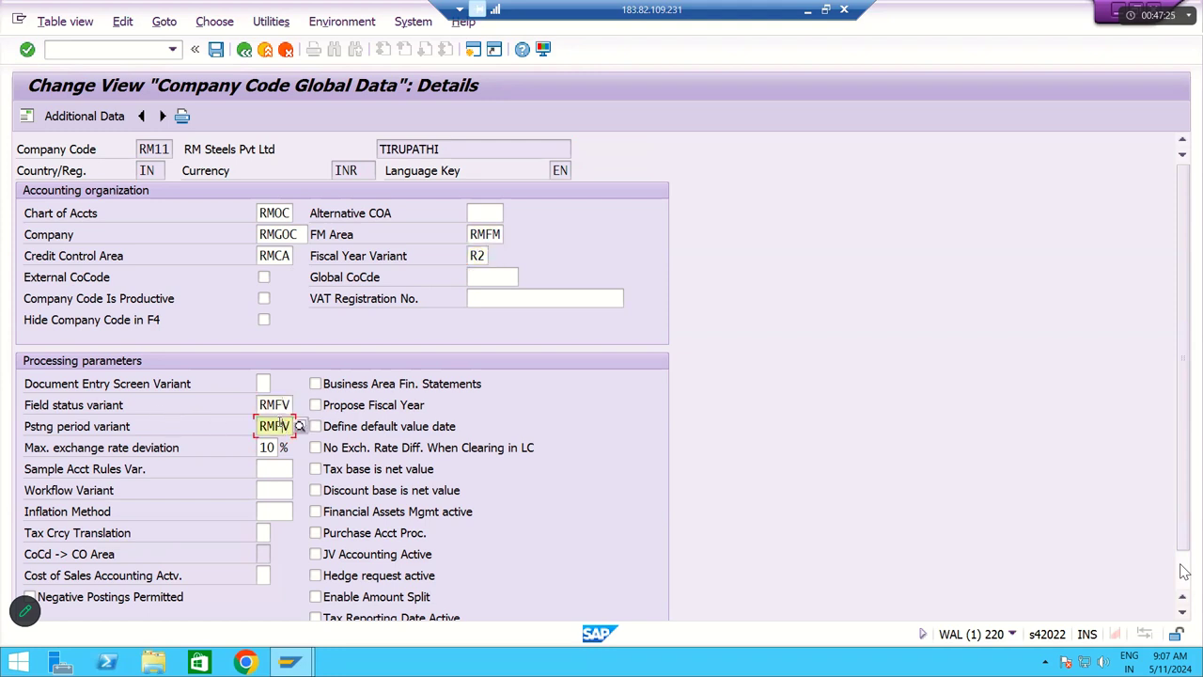
click(280, 447)
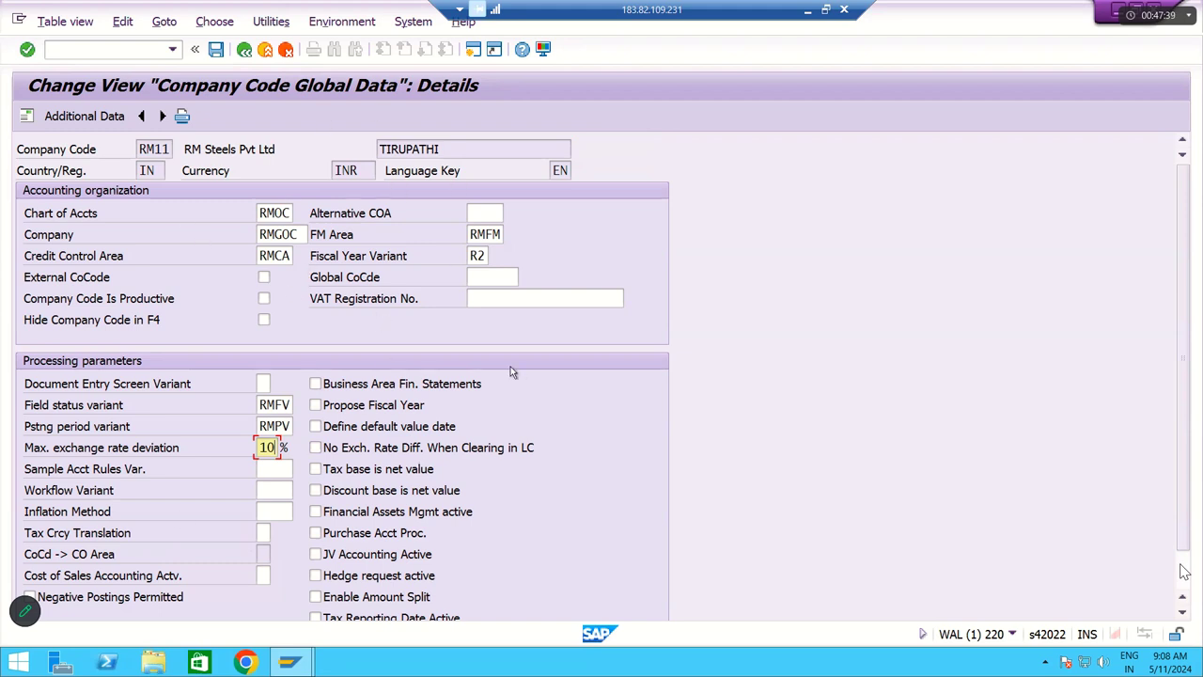
scroll(238, 554, down, 1)
scroll(239, 555, down, 1)
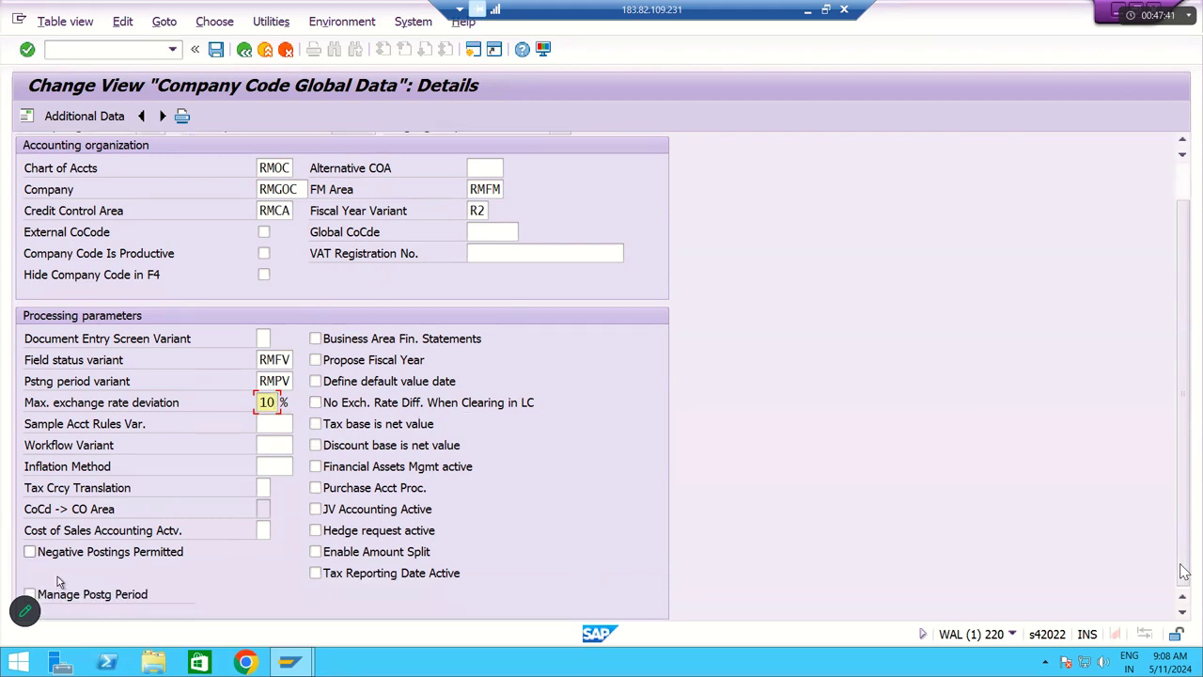
Step: Enable Negative Postings Permitted, Manage Postg Period, Business Area Fin. Statements and Propose Fiscal Year for company code RM11
click(85, 554)
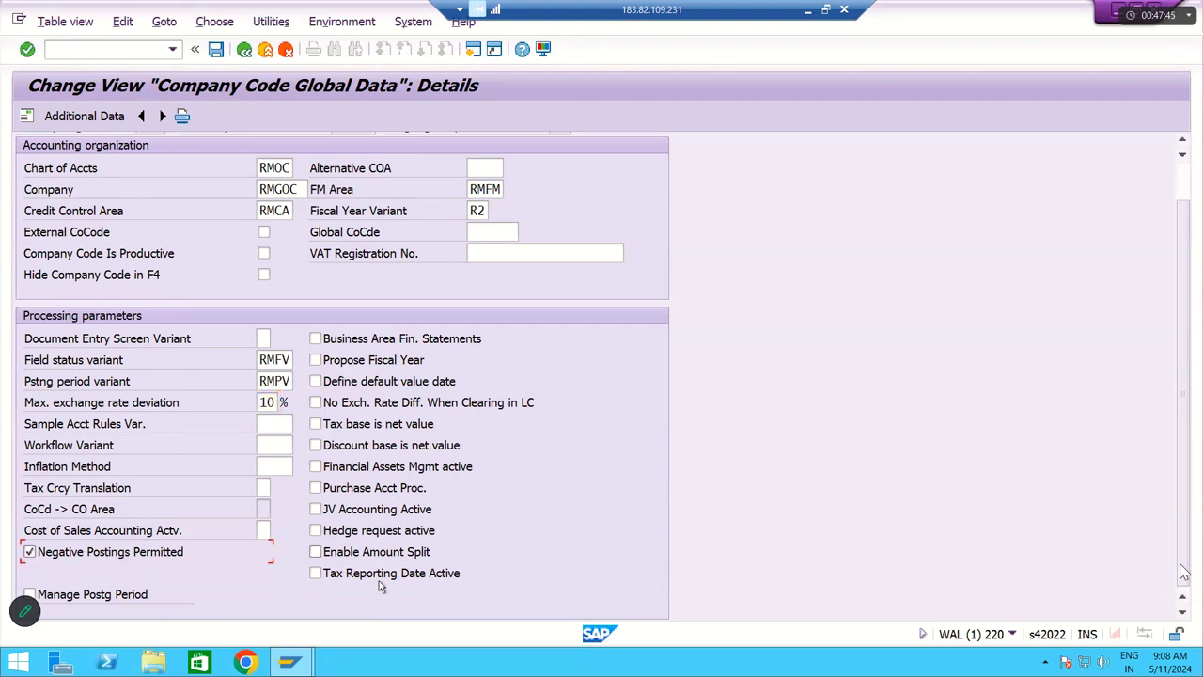
click(56, 599)
click(397, 344)
click(369, 364)
scroll(45, 383, up, 1)
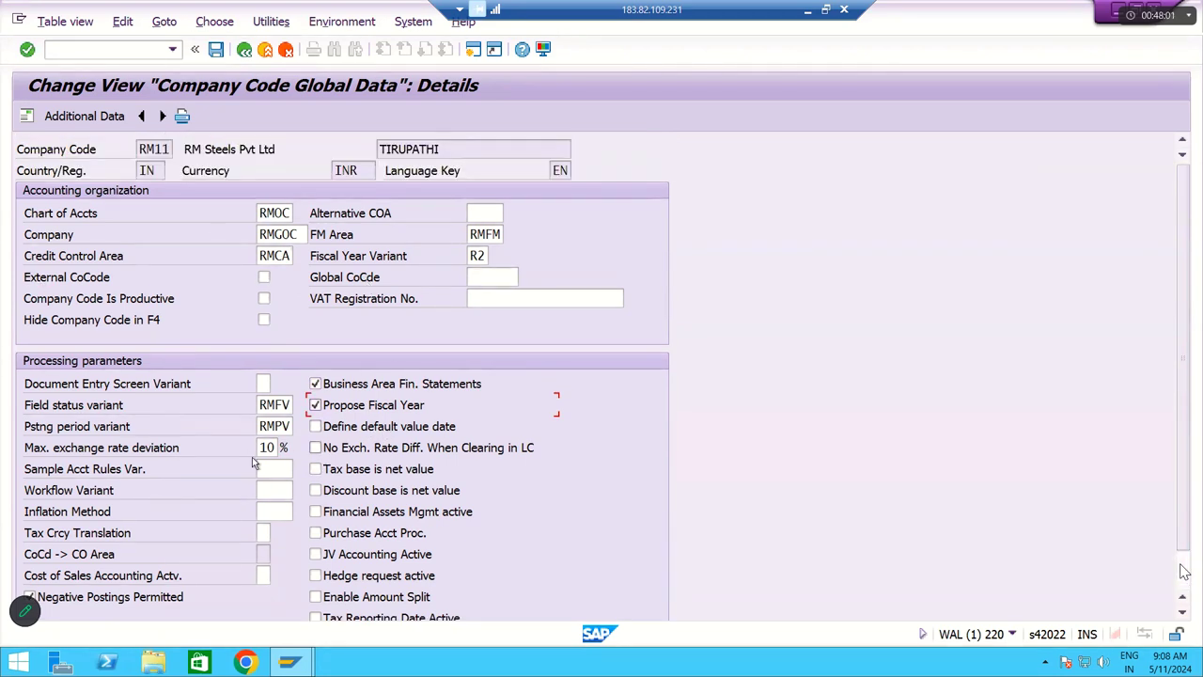
scroll(353, 394, down, 2)
scroll(470, 399, up, 2)
Step: Save RM11's company code global data under customizing request WALK902128
click(217, 54)
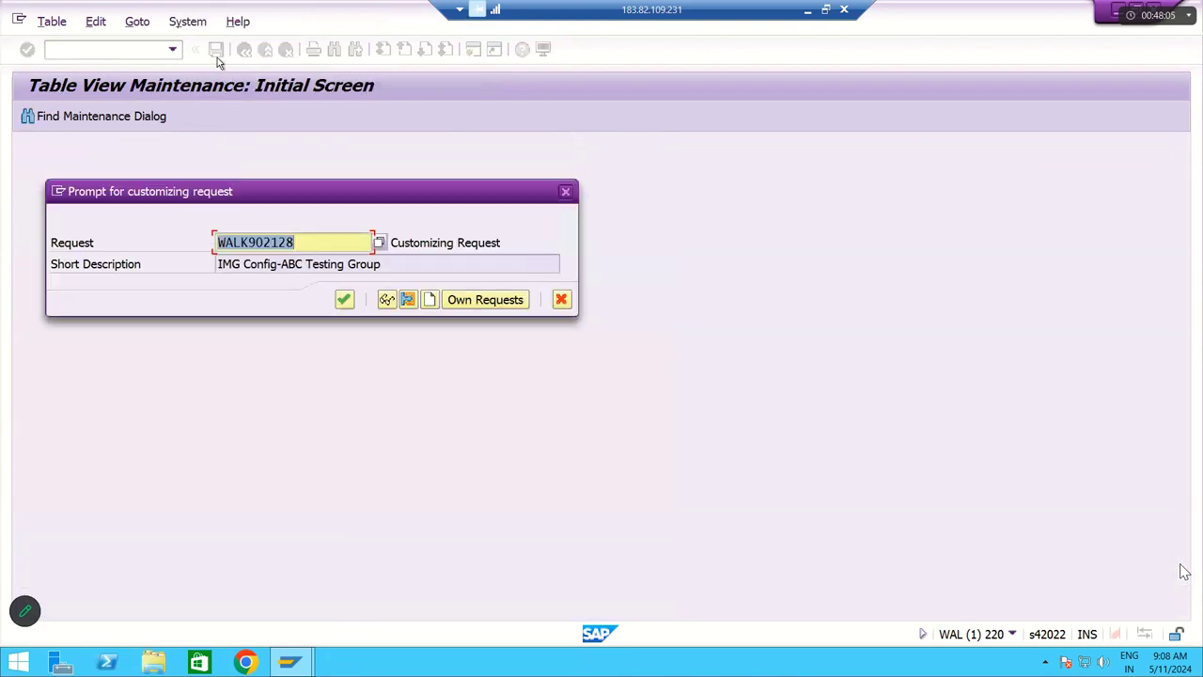
click(344, 308)
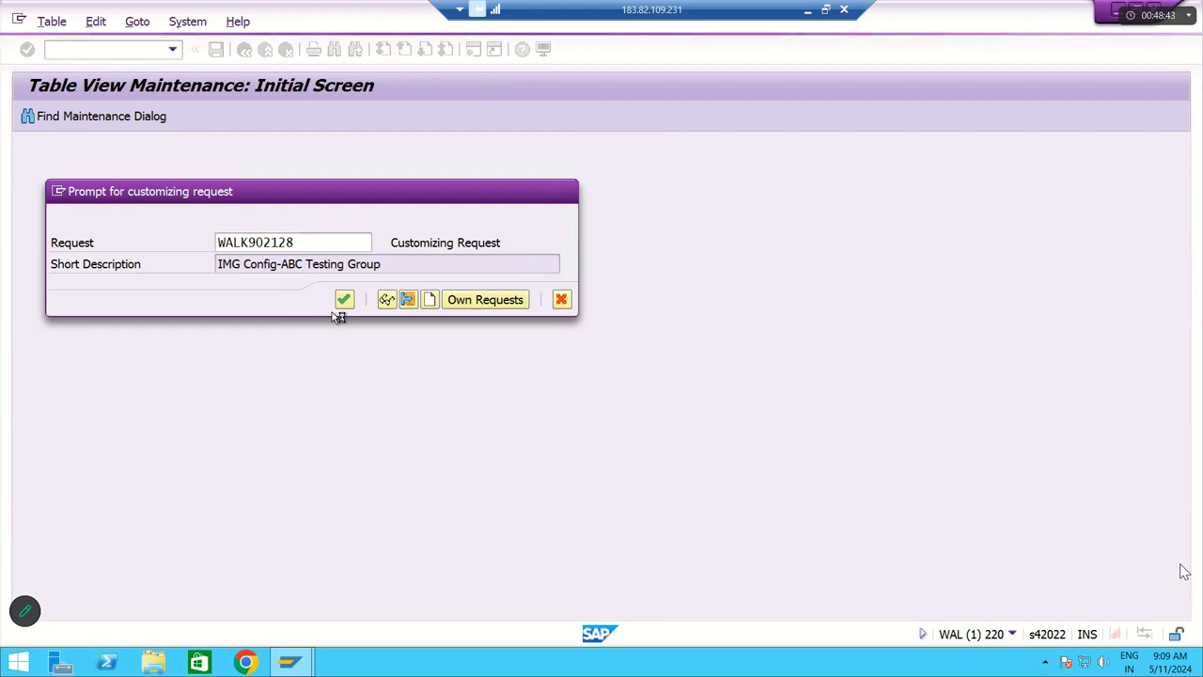
key(super+c)
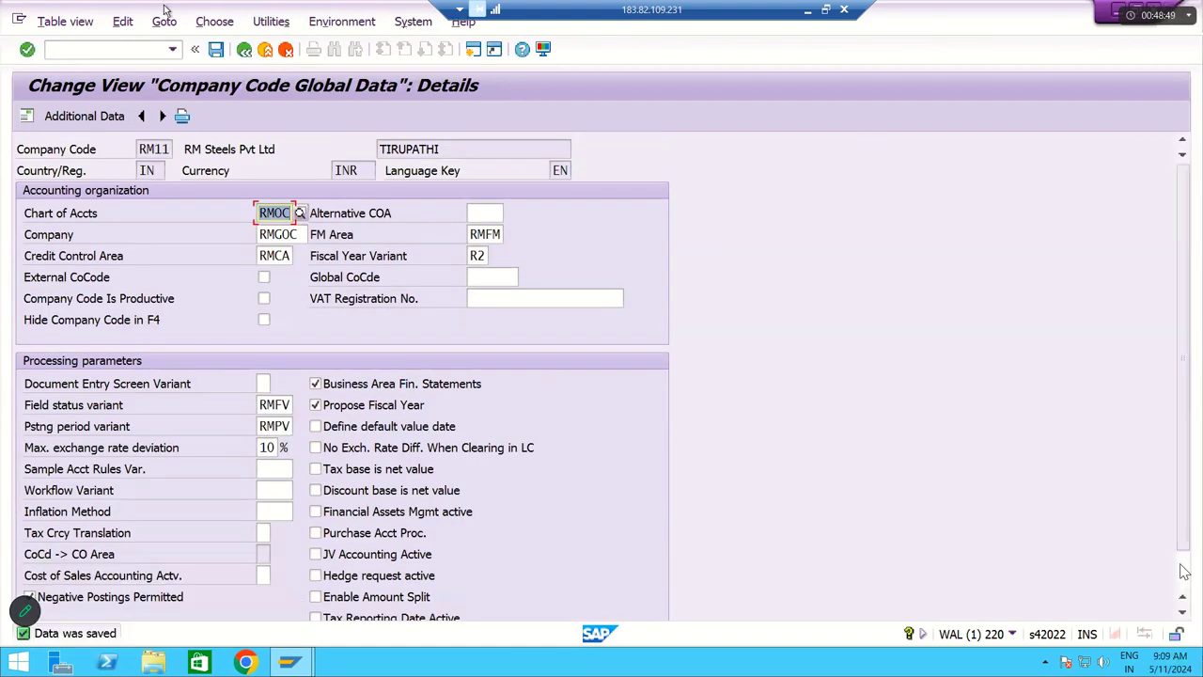
Step: Return to the company code overview and open RM12's details to check its processing parameters
click(245, 51)
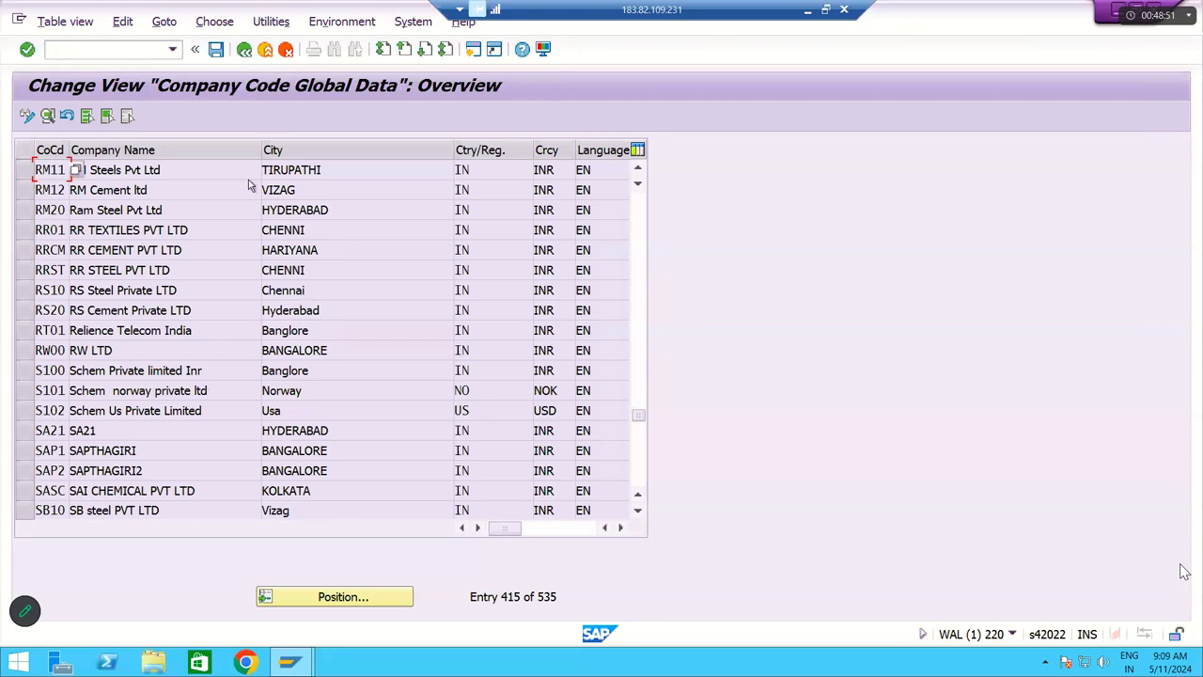
double_click(52, 189)
scroll(382, 361, down, 2)
scroll(383, 361, up, 2)
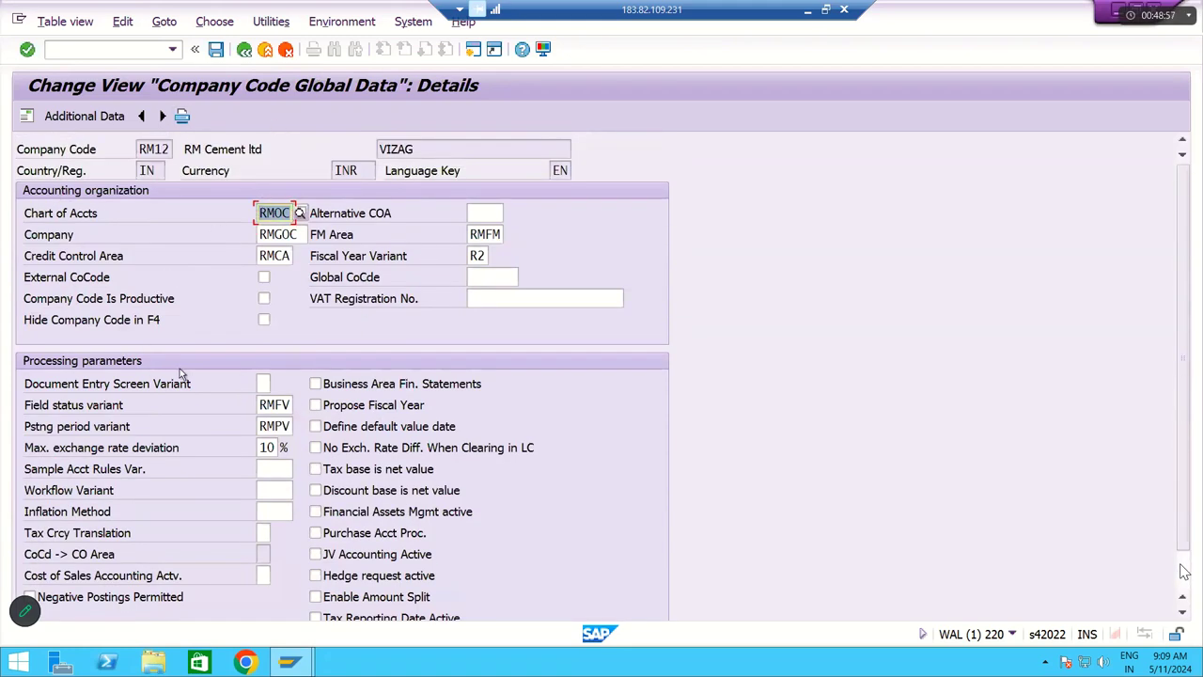
scroll(165, 372, down, 2)
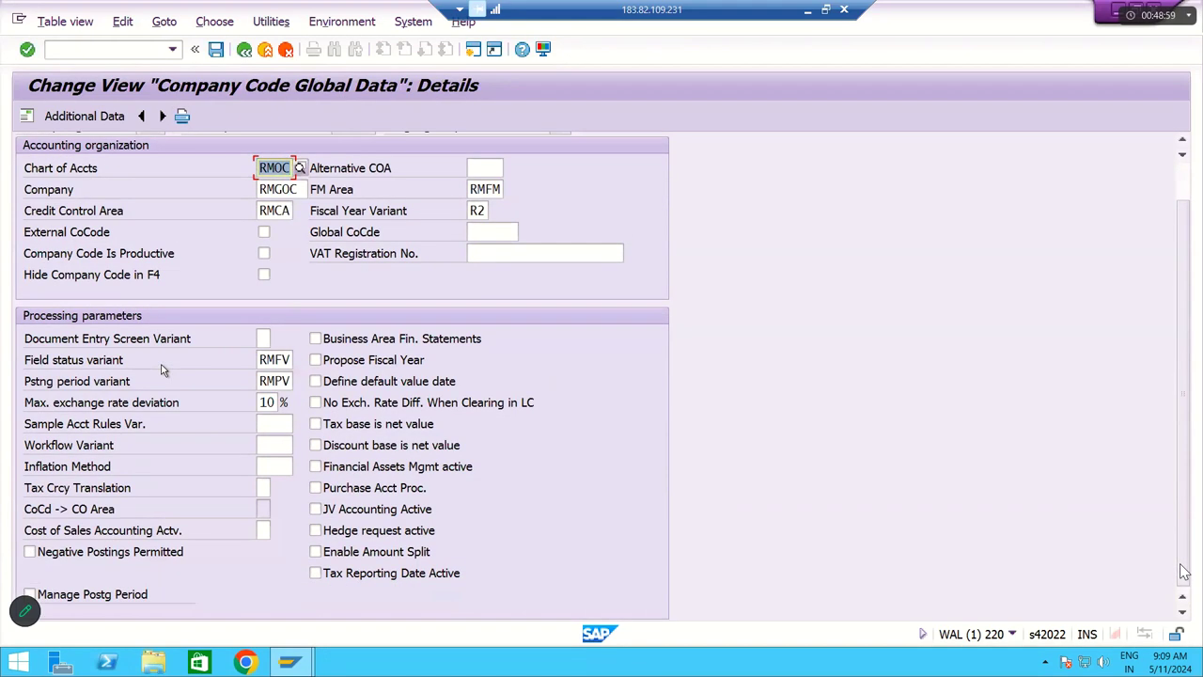
Step: Enable Negative Postings Permitted, Manage Postg Period, Business Area Fin. Statements and Propose Fiscal Year for company code RM12
click(118, 556)
click(117, 594)
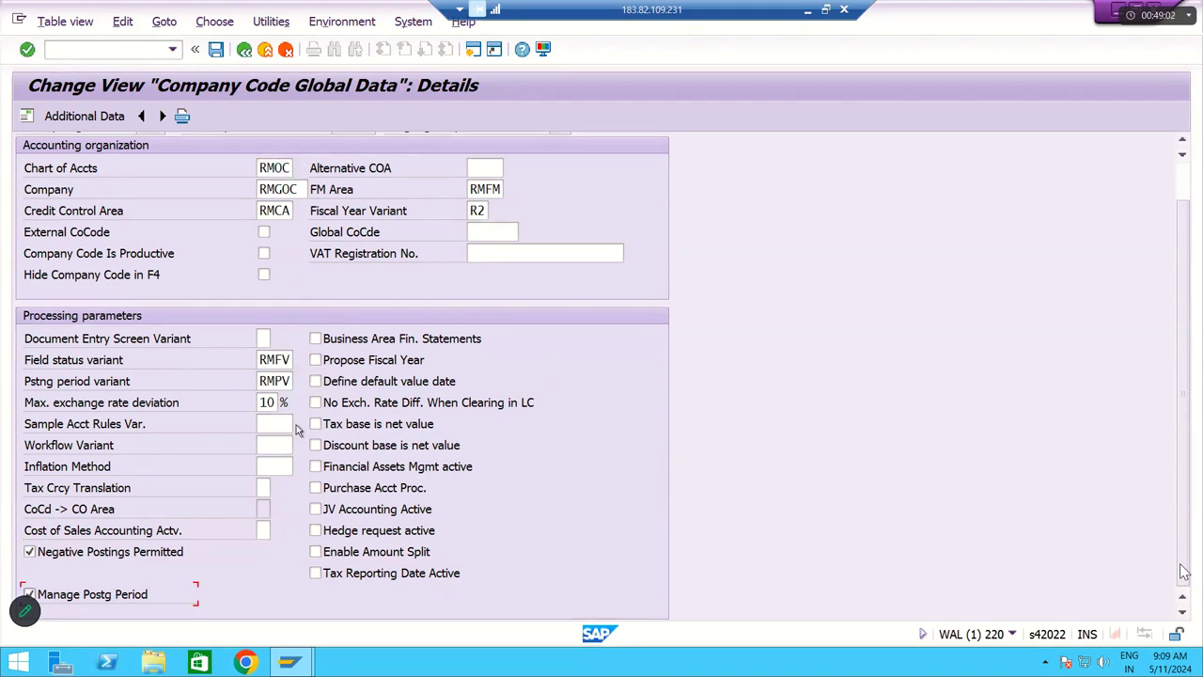
click(315, 338)
click(316, 360)
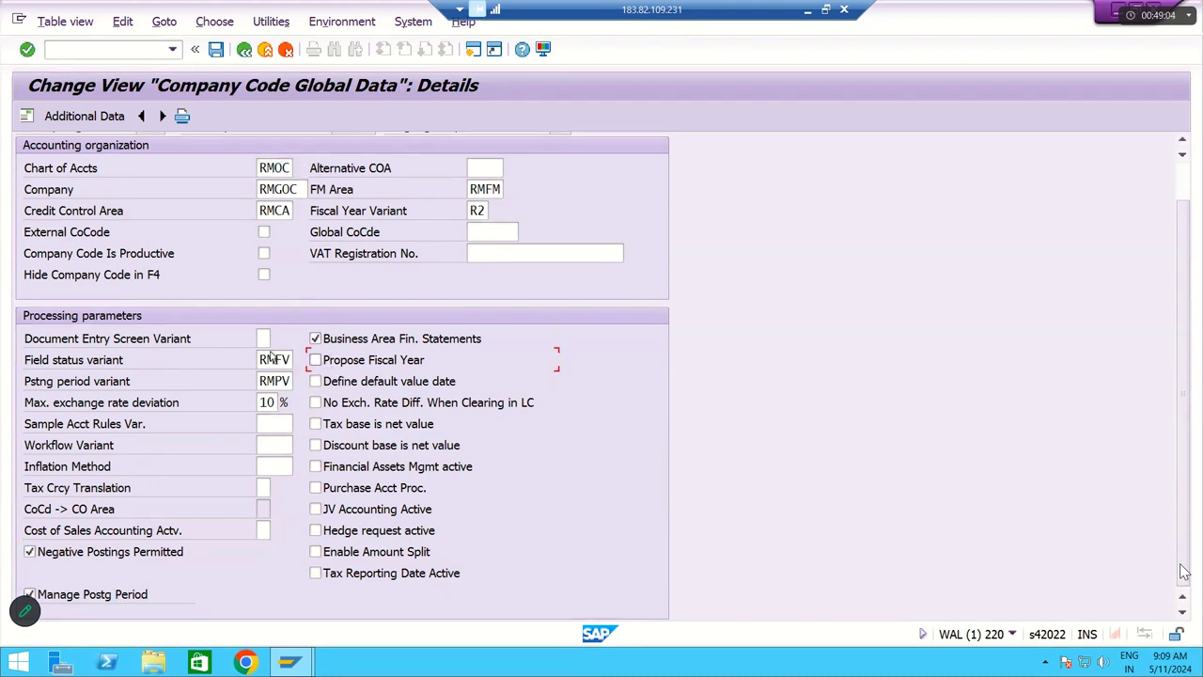
Step: Save RM12's company code global data, leave its details and switch to the SAP FI_New workbook in Excel
click(216, 51)
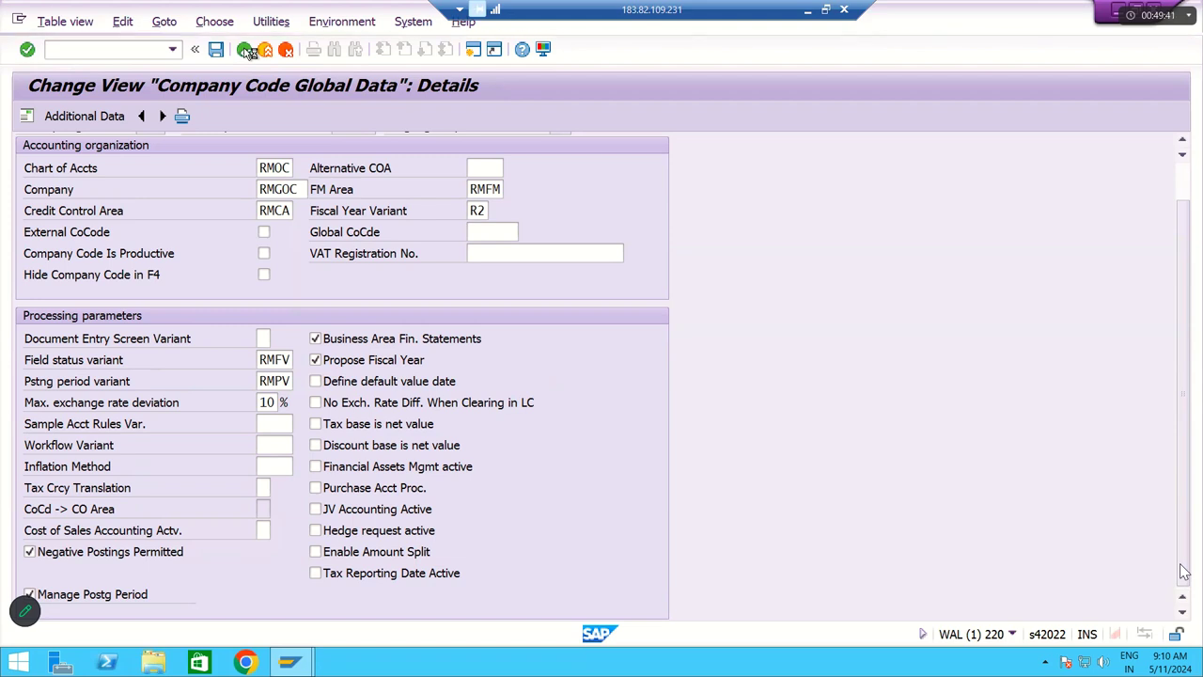
key(ctrl+s)
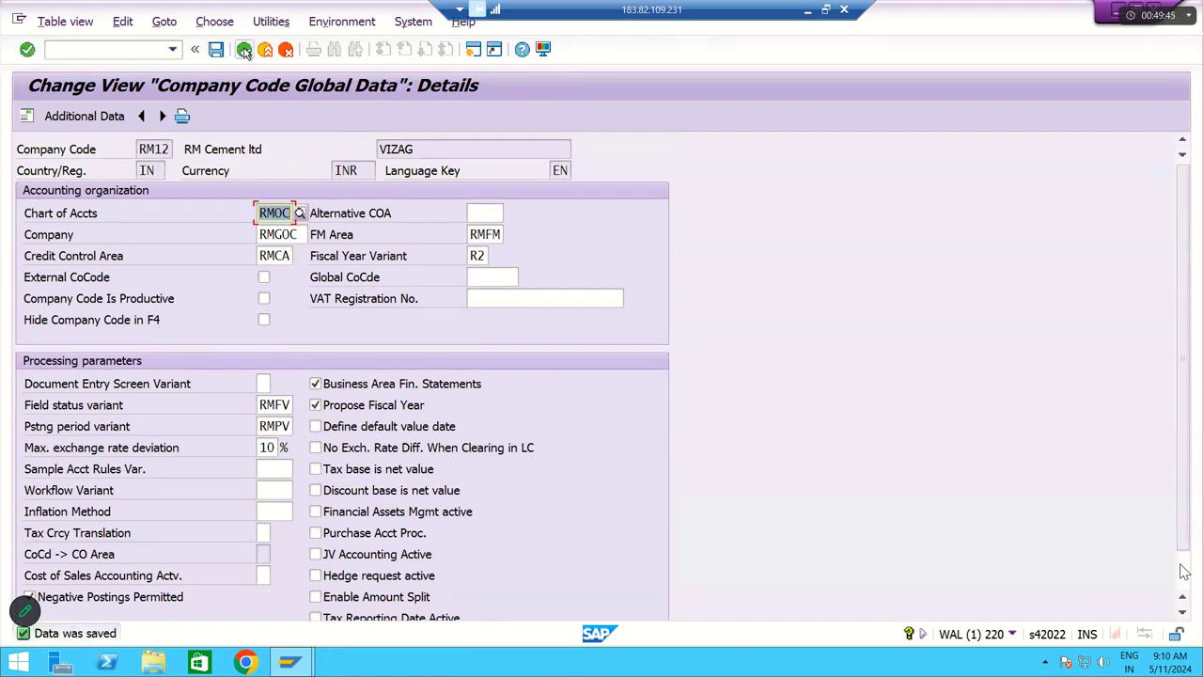
click(244, 50)
click(243, 49)
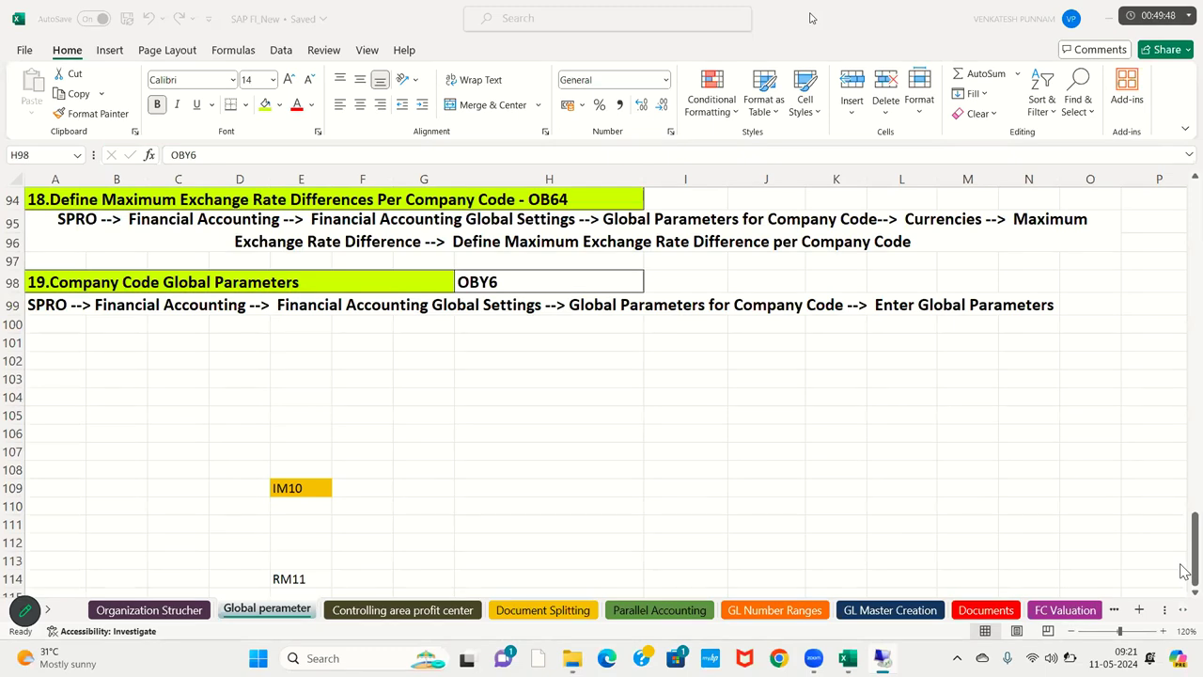
click(807, 10)
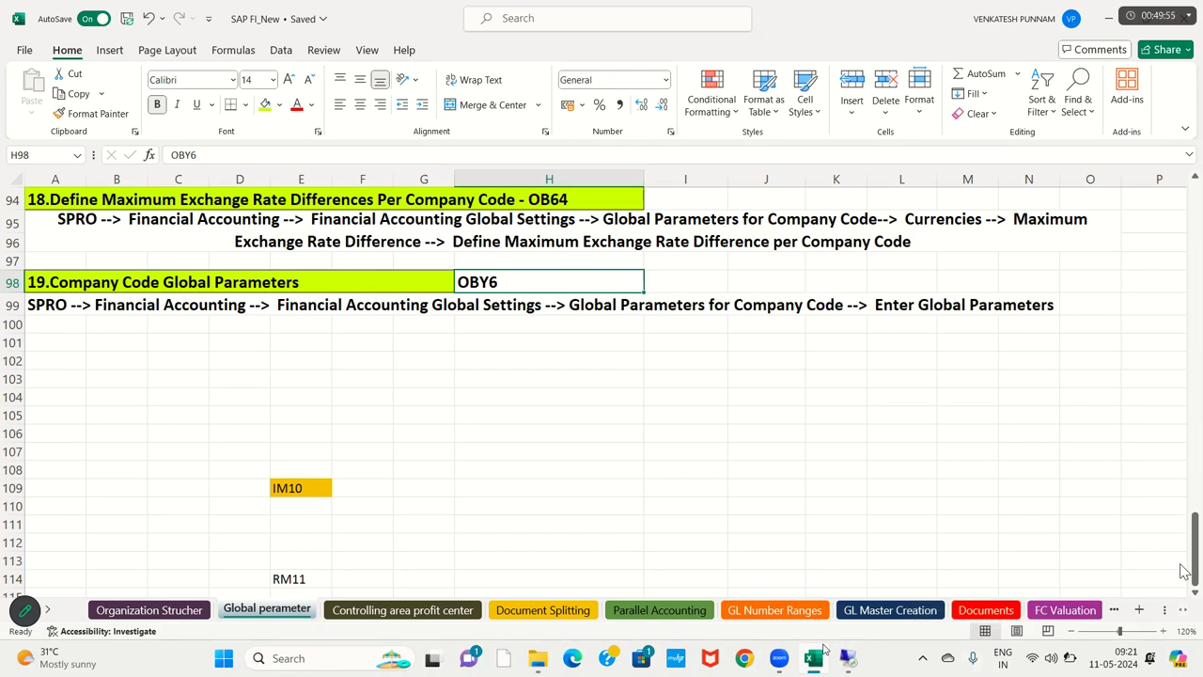
Step: Look through the document type and number range steps on the GL Number Ranges sheet and return to the Global perameter sheet
click(772, 609)
click(816, 240)
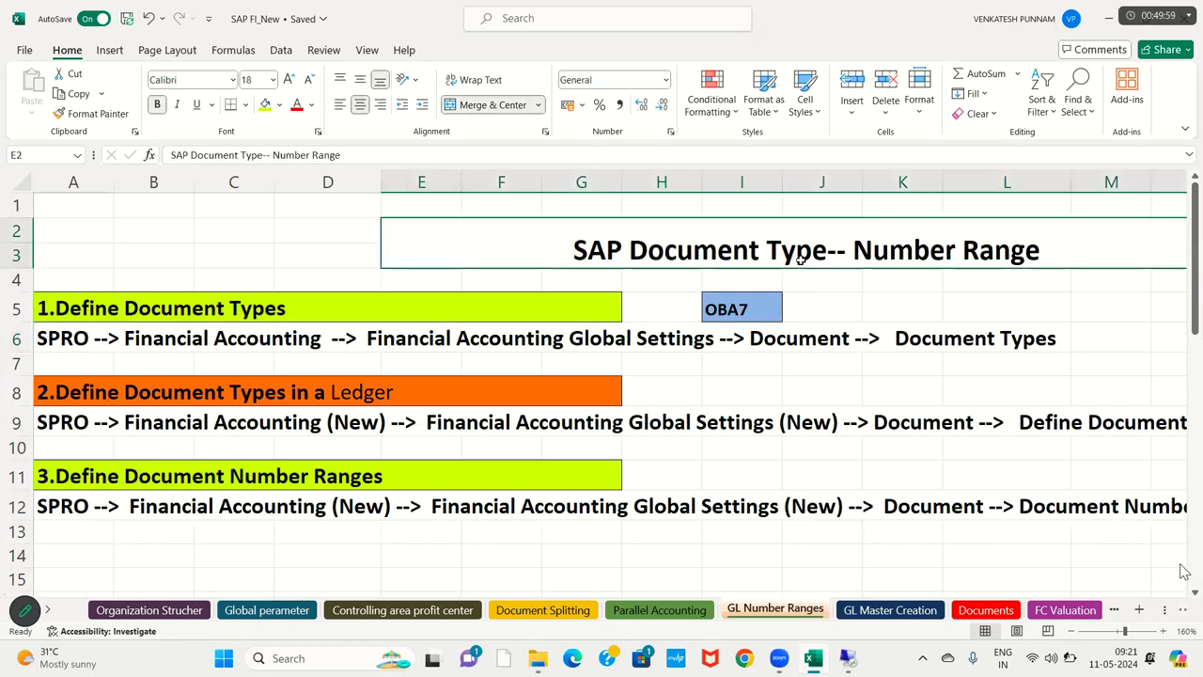
scroll(695, 419, down, 4)
scroll(695, 419, up, 4)
click(267, 610)
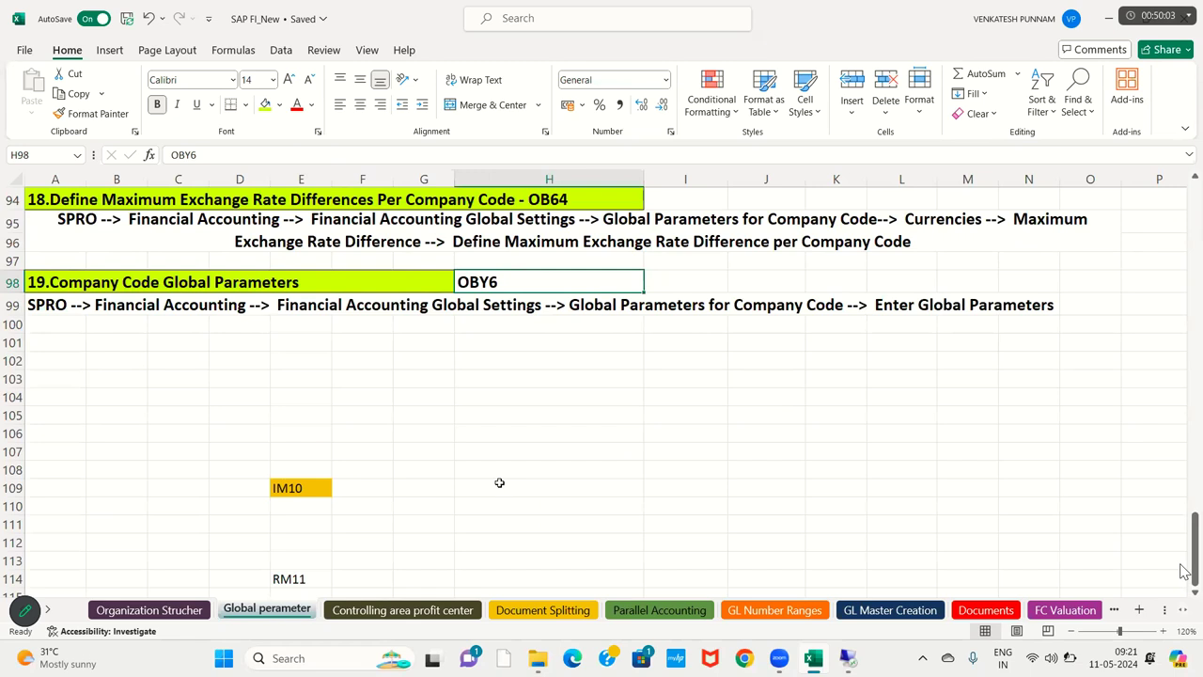
Step: Look through the Controlling area profit center sheet, including its configuration steps and the sample rent journal entries
click(416, 611)
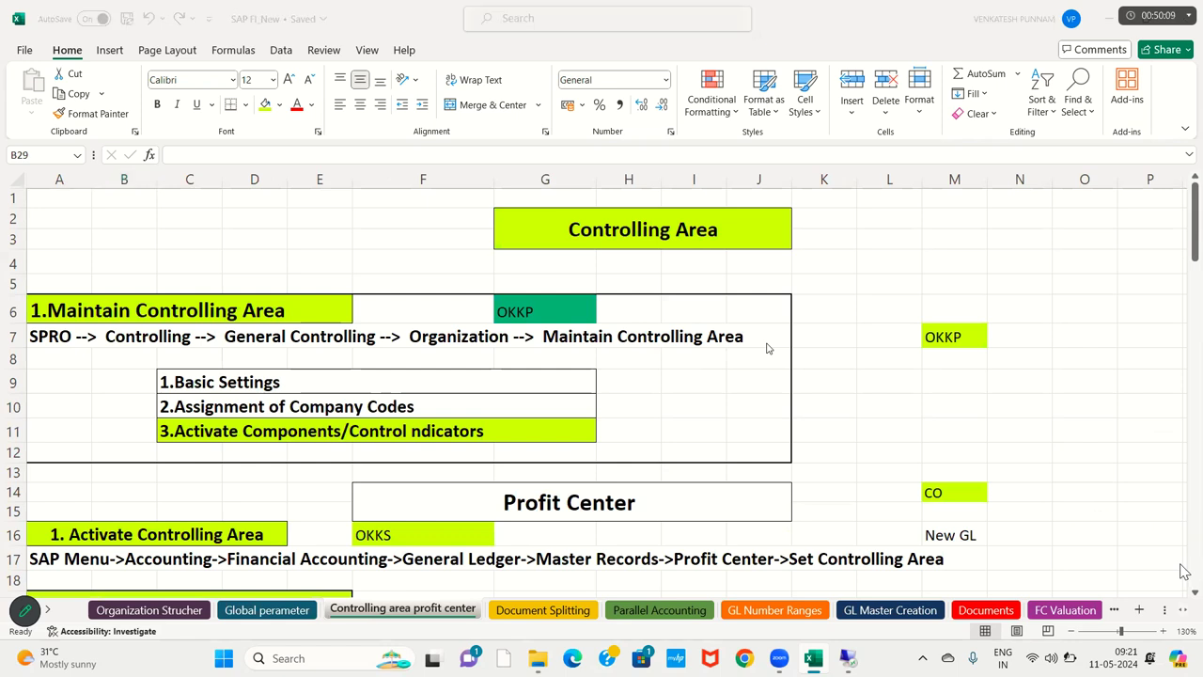
scroll(776, 356, down, 10)
scroll(776, 355, up, 4)
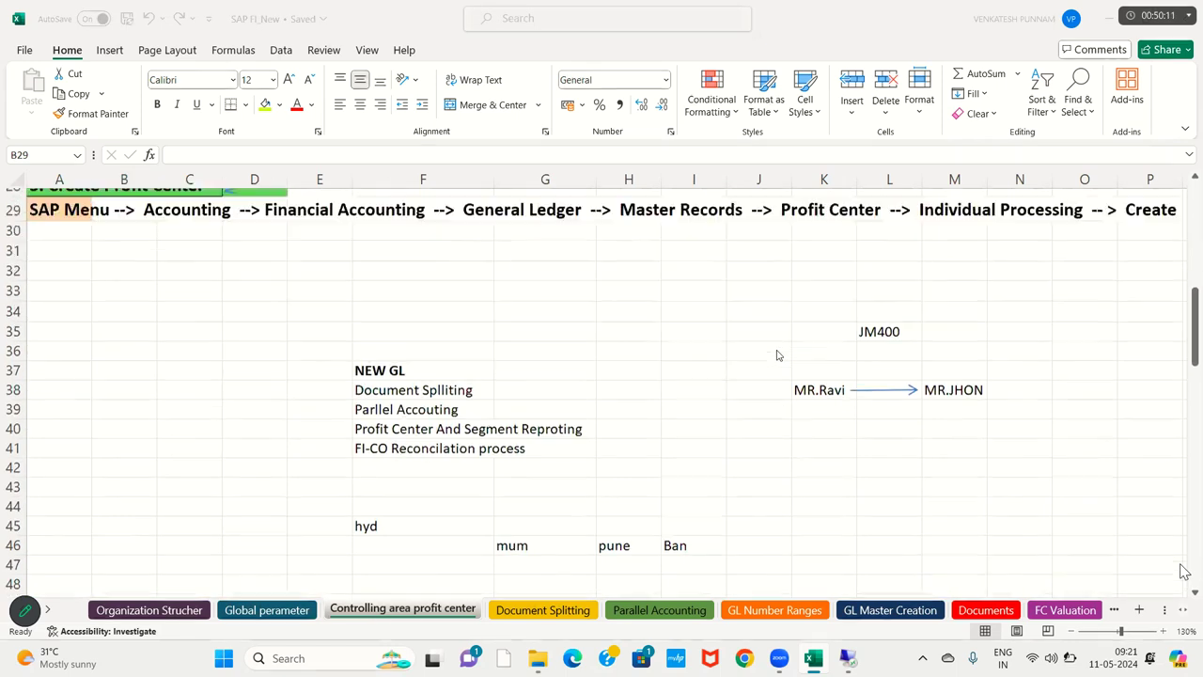
scroll(776, 356, down, 7)
scroll(776, 356, down, 10)
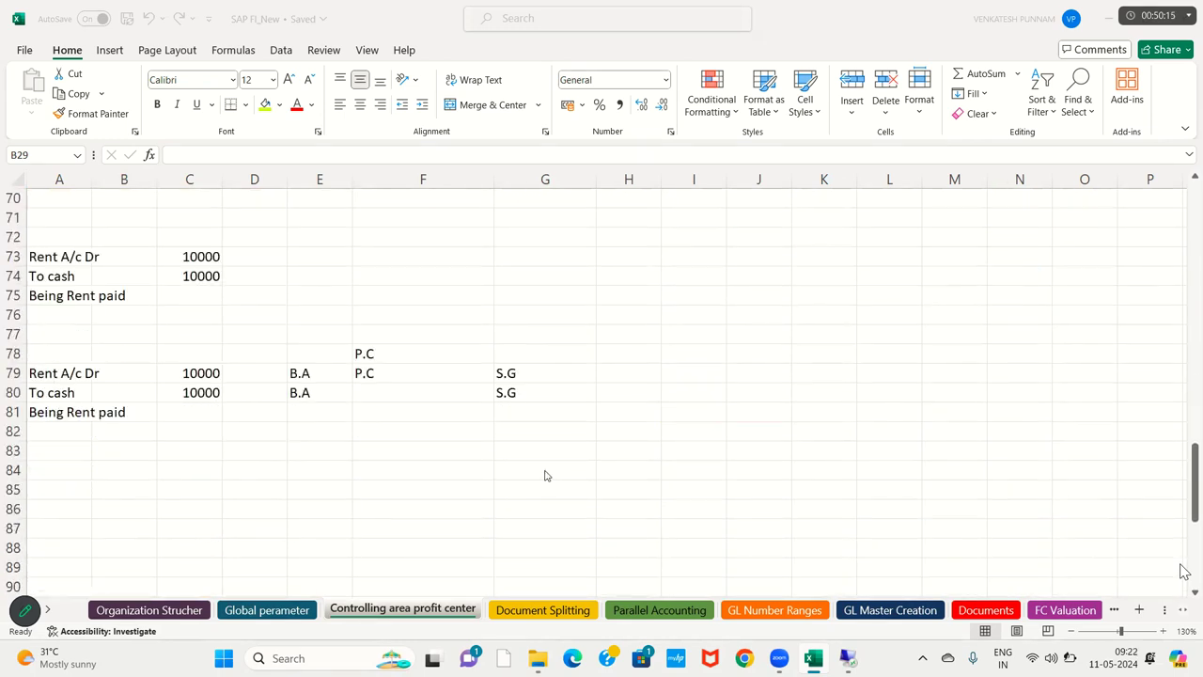
click(432, 503)
key(Left)
key(Left)
key(Left)
key(Left)
key(Left)
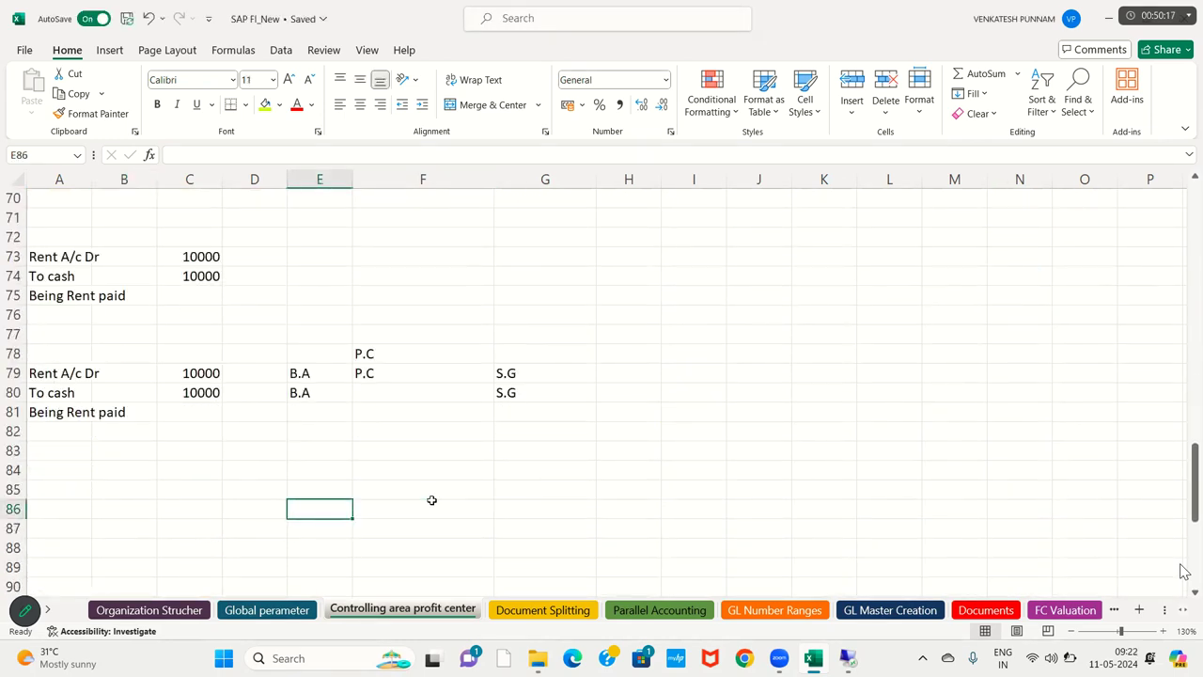
key(Up)
key(Up)
key(Up)
key(Up)
key(Up)
key(Up)
key(Up)
key(Up)
key(Up)
key(Up)
key(Up)
key(Up)
key(Up)
key(Up)
key(Up)
key(Up)
key(Up)
key(Up)
key(Up)
key(Up)
key(Up)
key(Up)
key(Up)
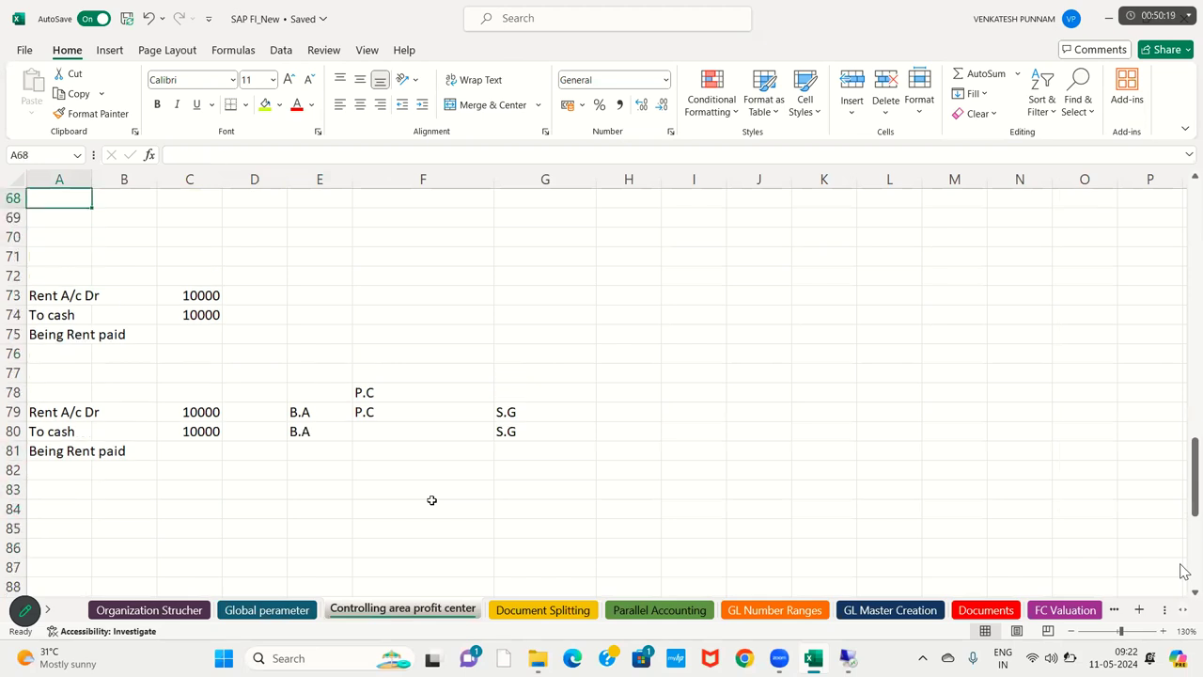
key(Up)
key(Up)
key(Up)
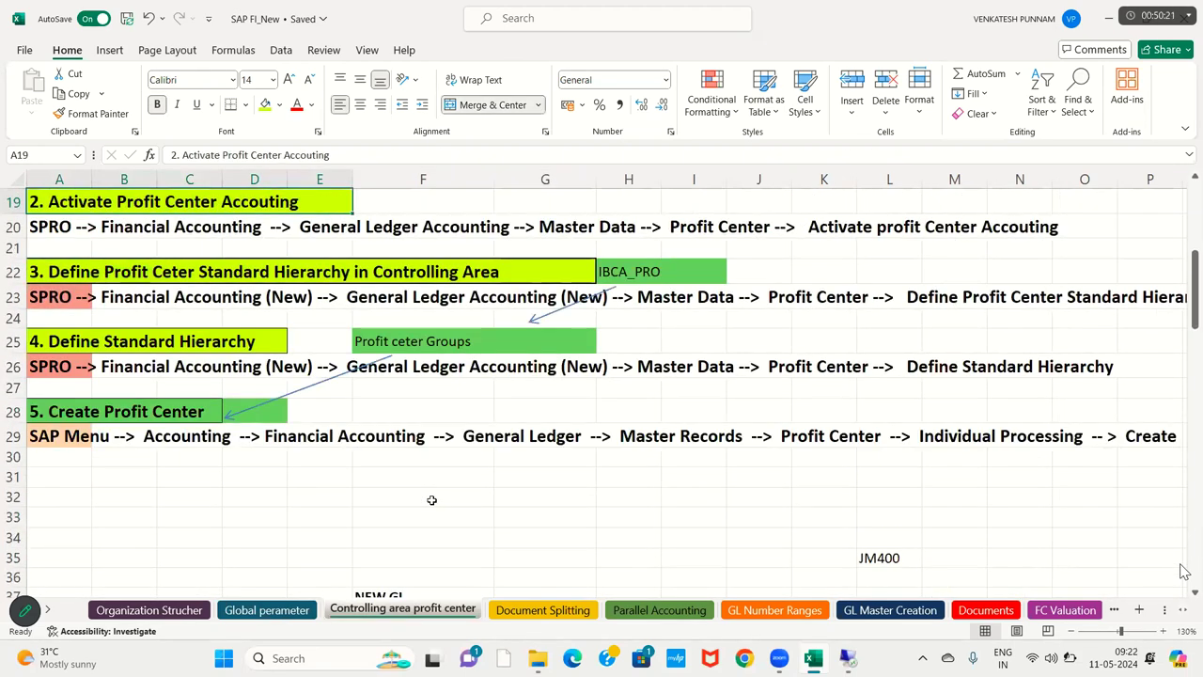
Step: Examine the New GL topic list and the Profit Center configuration steps above it
key(Down)
key(Down)
key(Down)
key(Down)
key(Down)
key(Down)
key(Down)
key(Down)
key(Down)
key(Down)
key(Down)
key(Down)
key(Down)
key(Down)
key(Down)
key(Down)
key(Down)
key(Down)
key(Down)
key(Down)
key(Down)
key(Down)
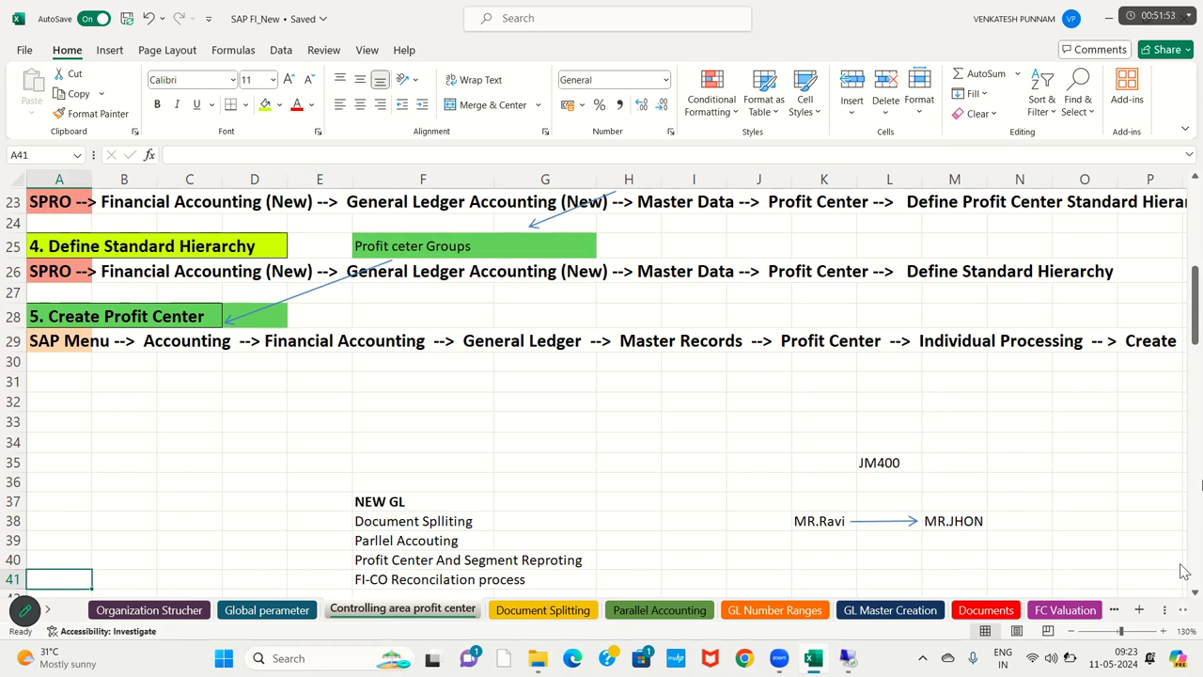
scroll(541, 512, up, 1)
click(540, 508)
scroll(543, 515, up, 3)
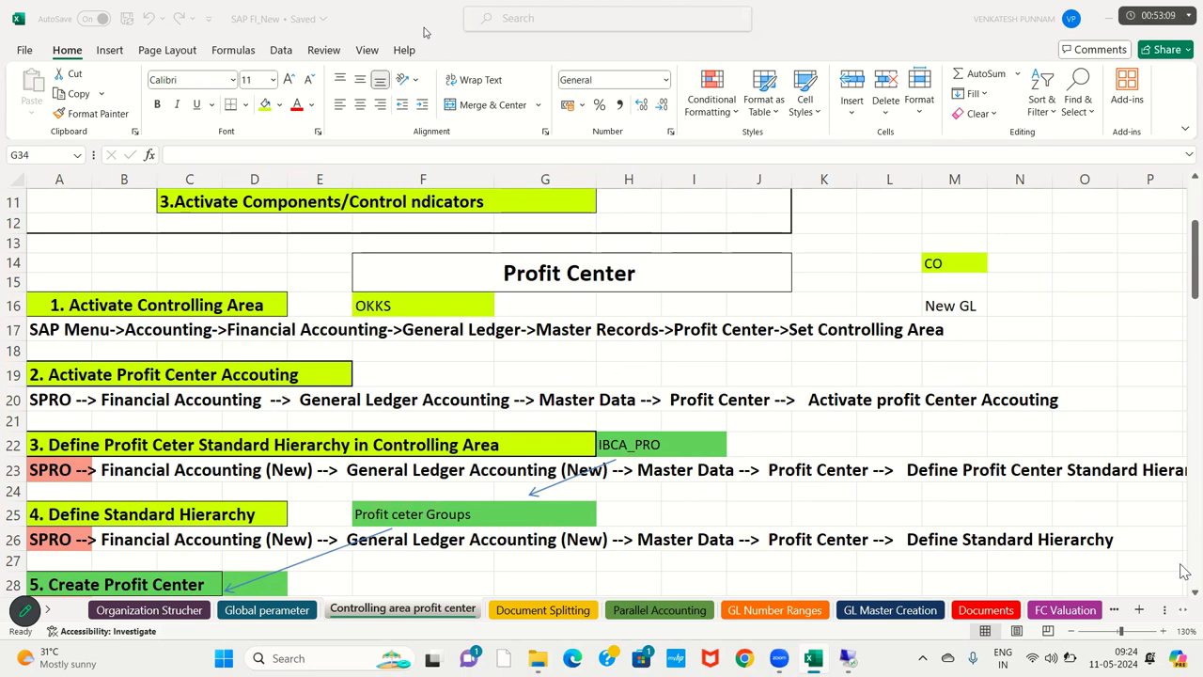
click(1133, 669)
click(1133, 669)
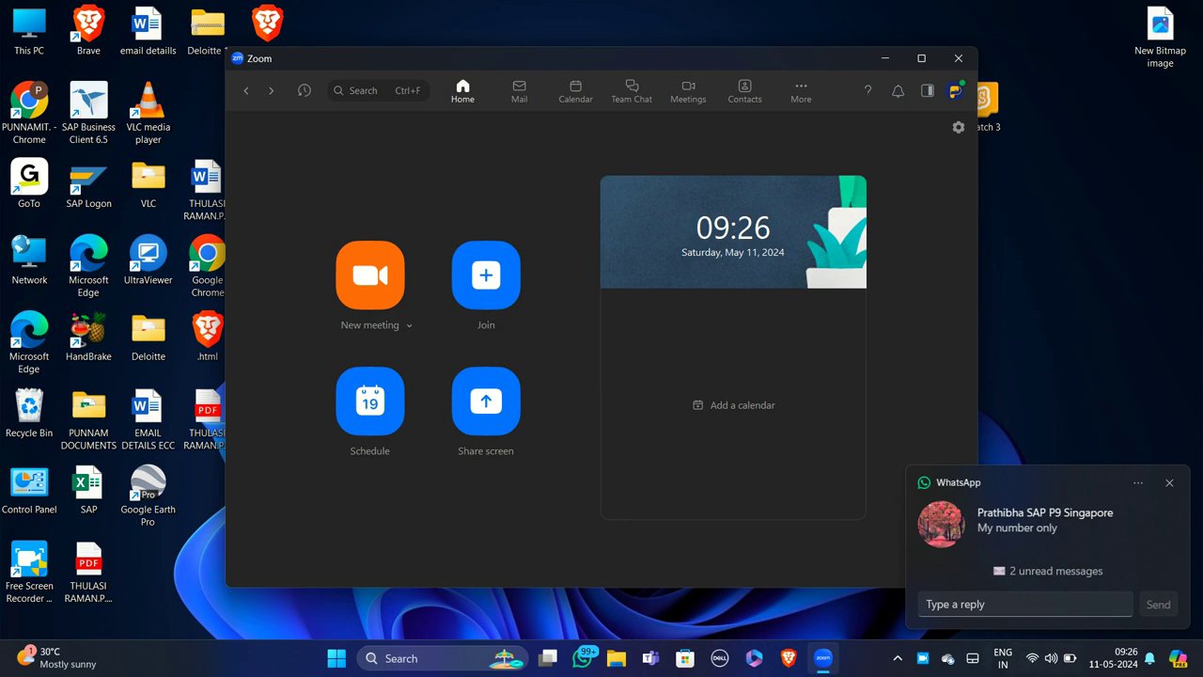
click(923, 663)
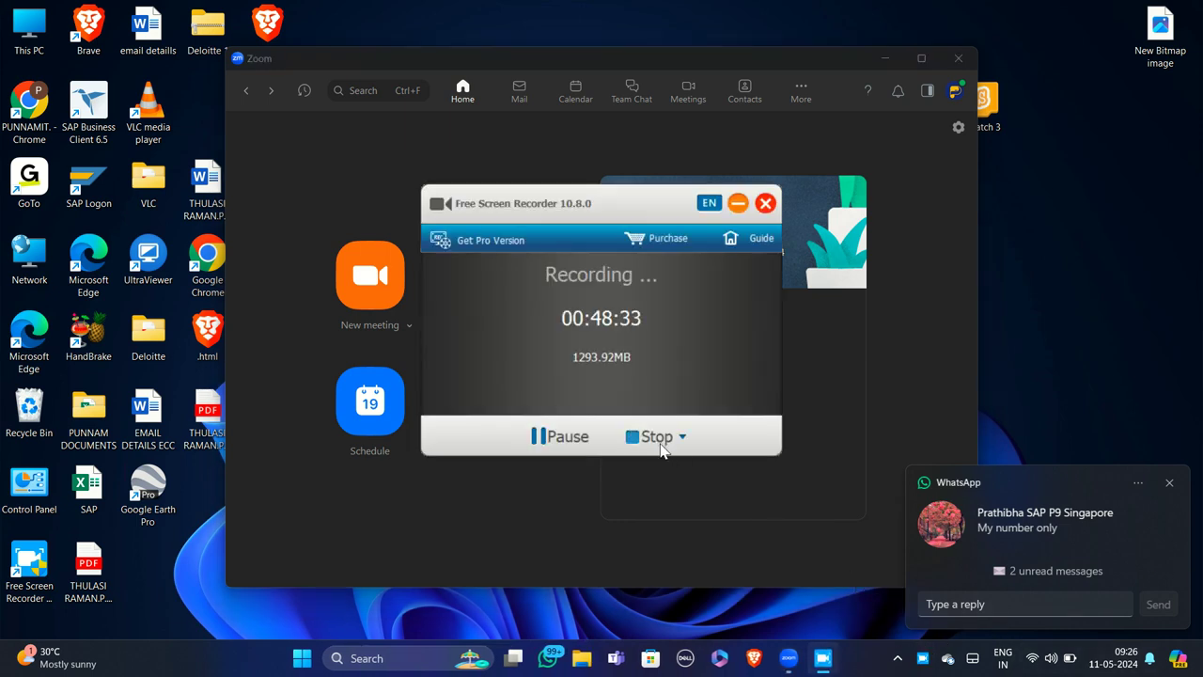